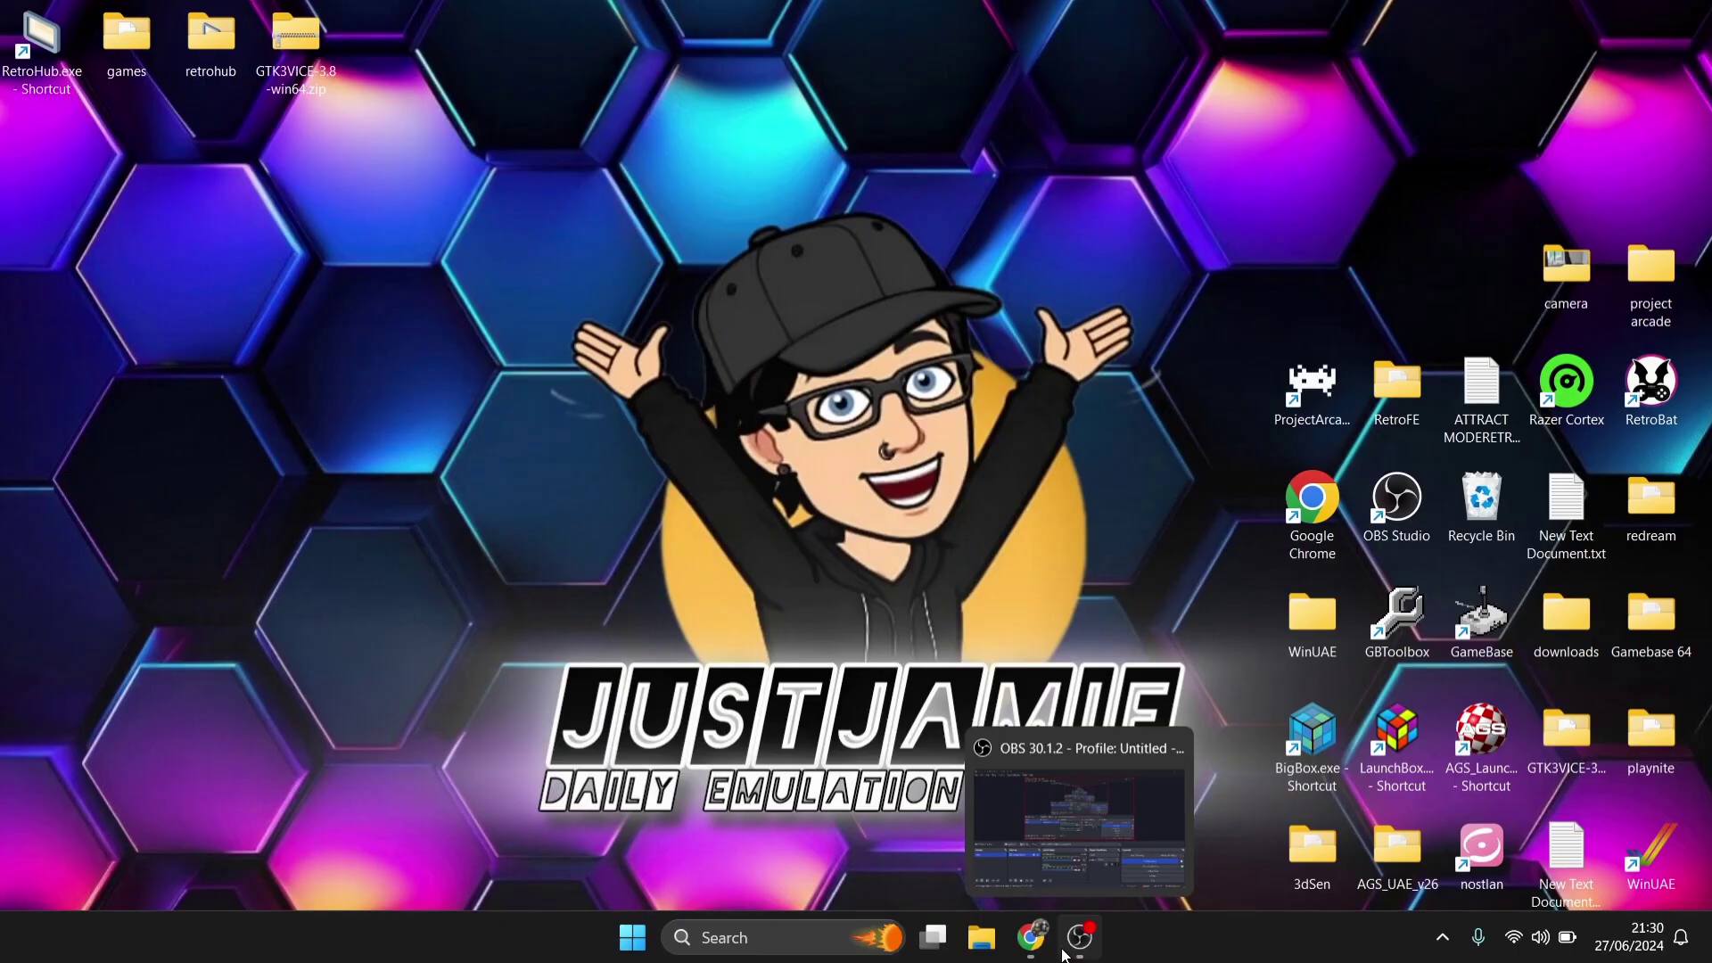
- Switch to Chrome and go to the download section of the VICE website
left_click(1034, 938)
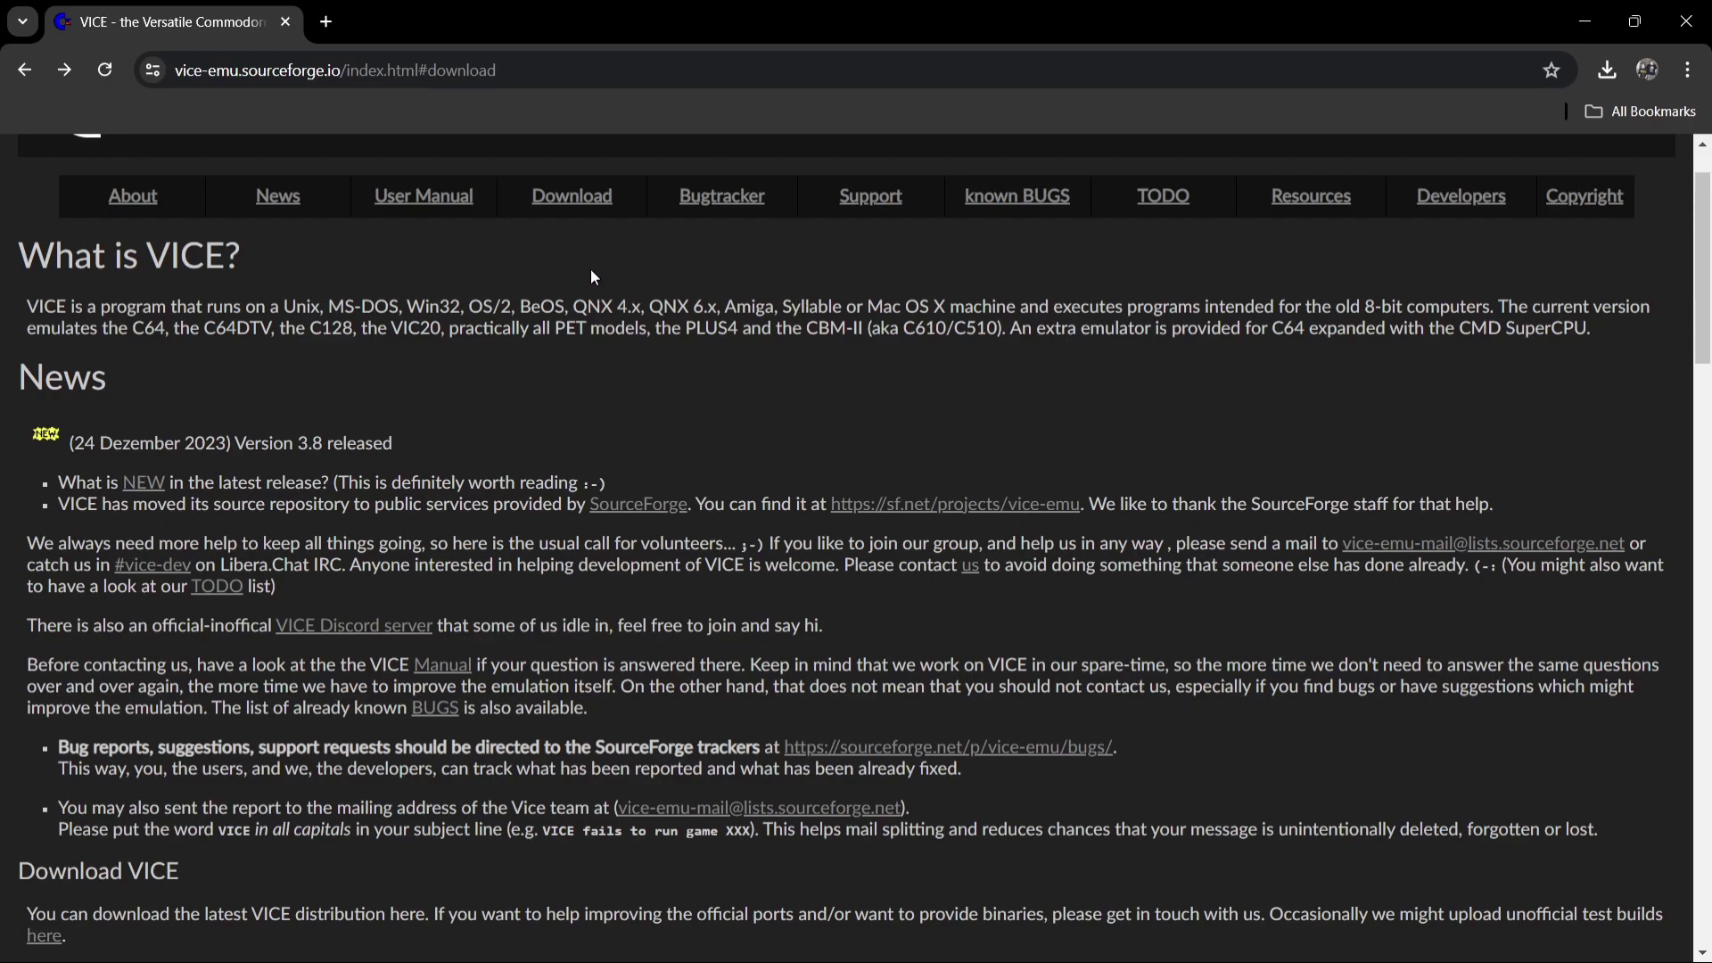
left_click(566, 205)
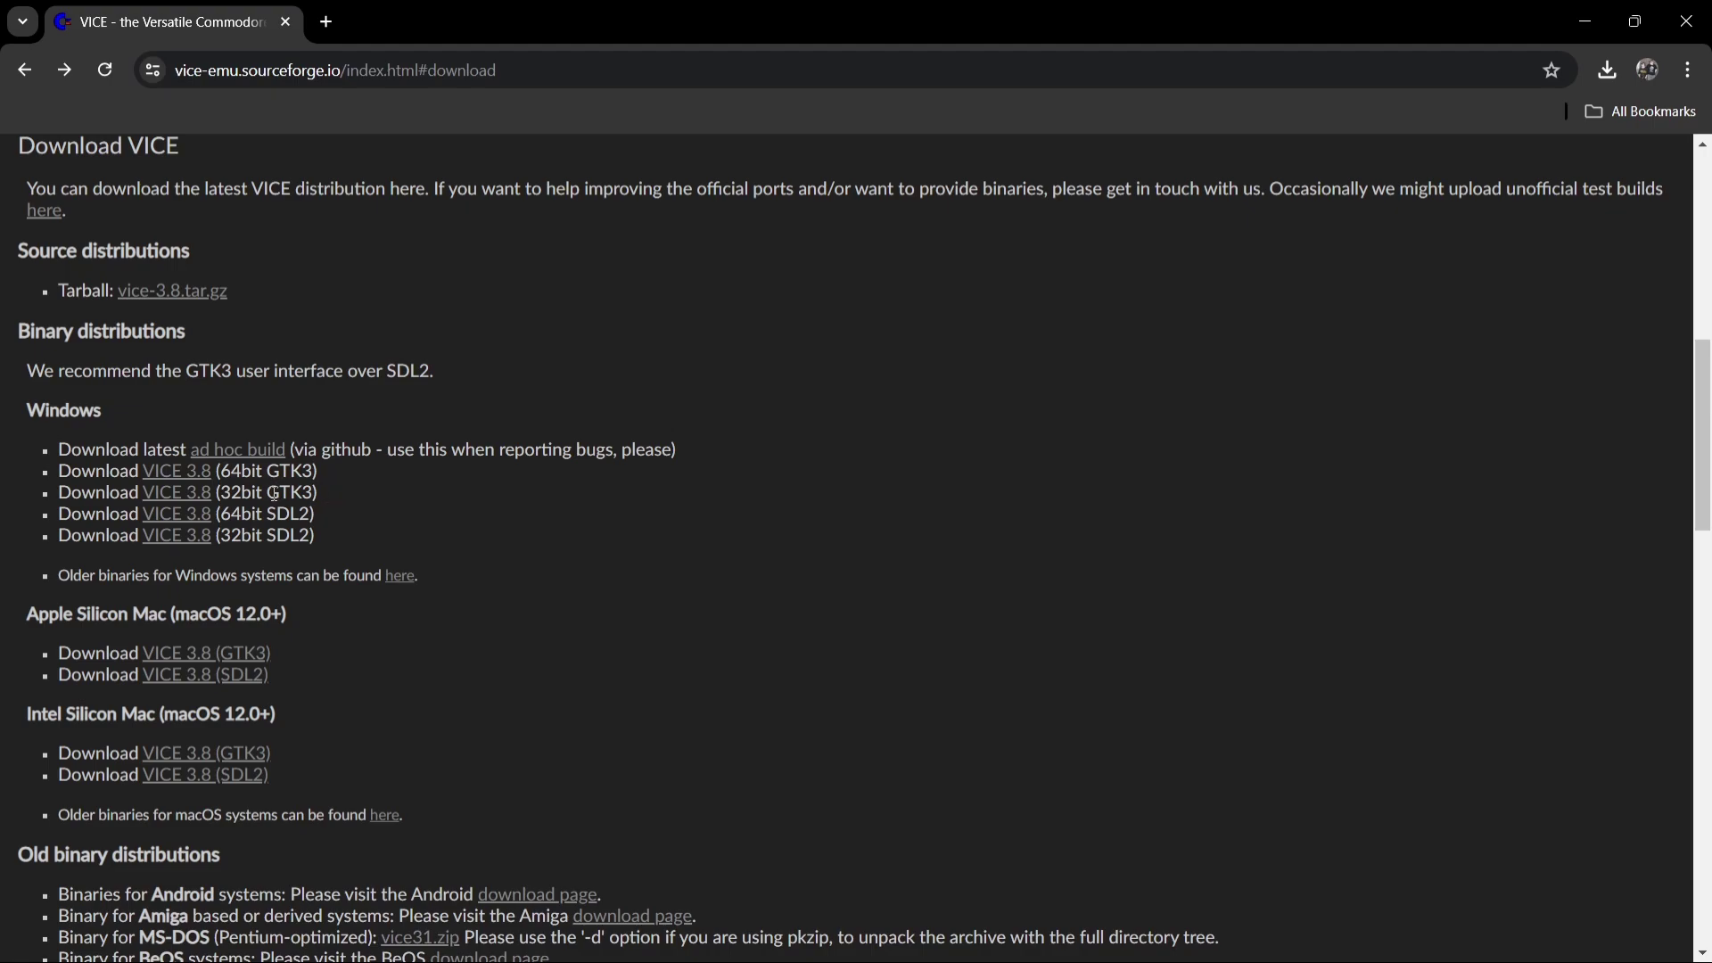
- Check in Windows System Information which system type the PC has, and close the window
mouse_move(860, 954)
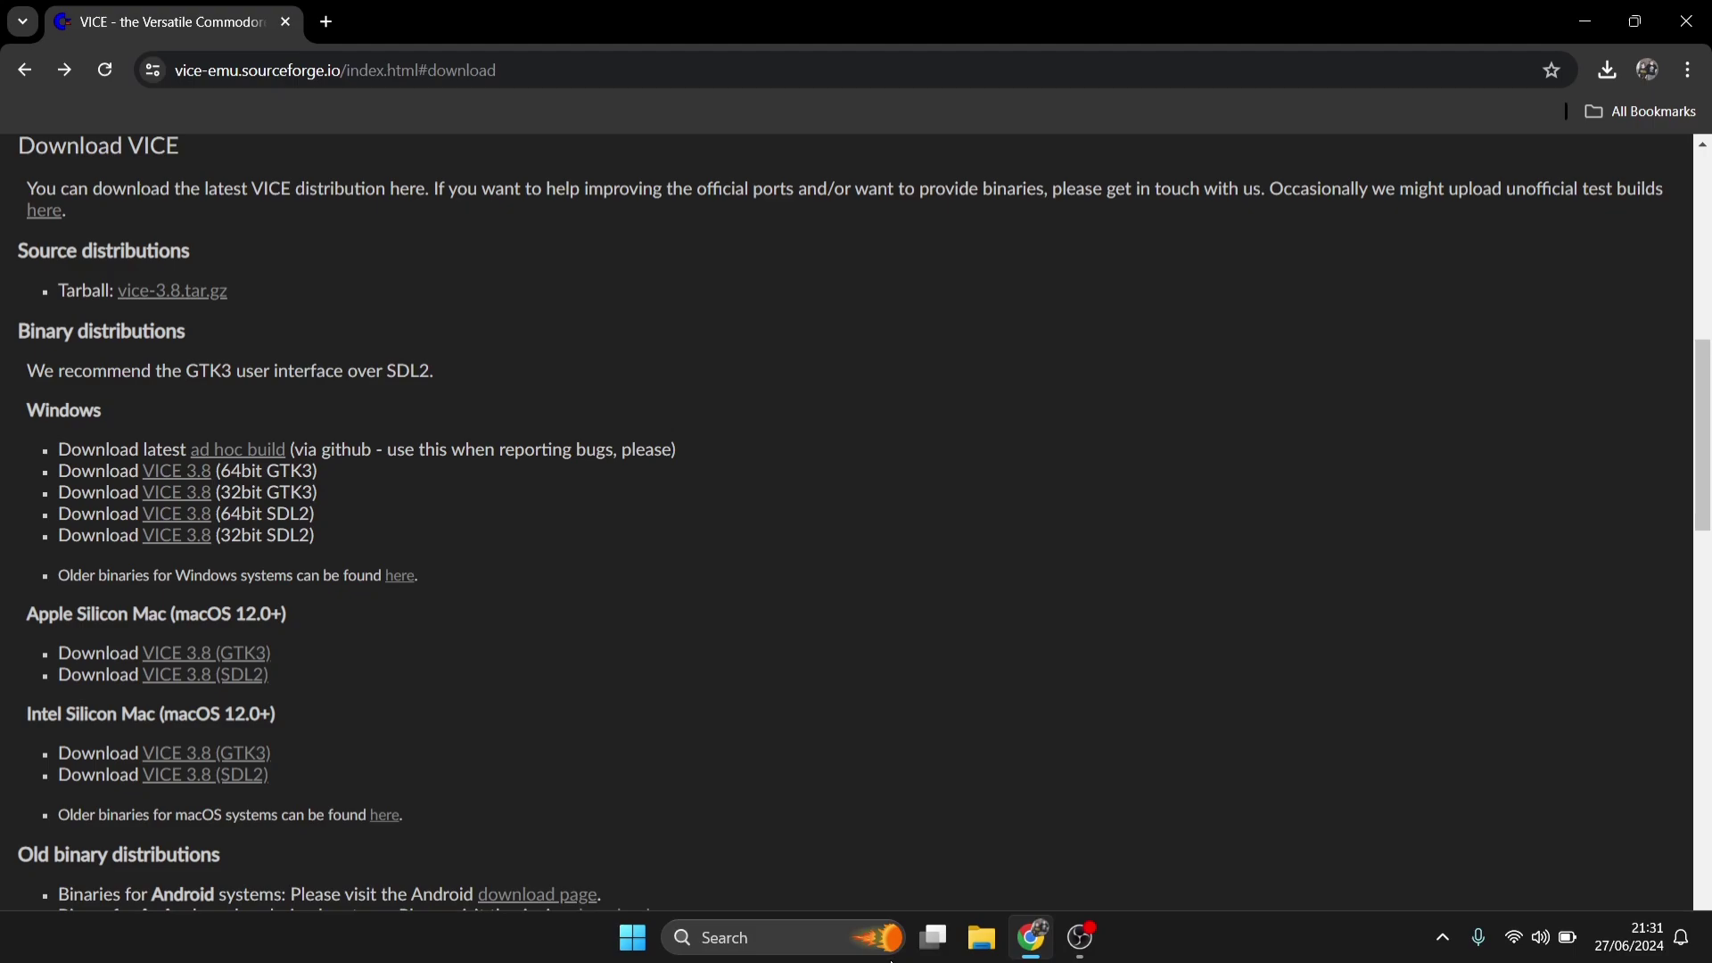
left_click(793, 937)
type("sys")
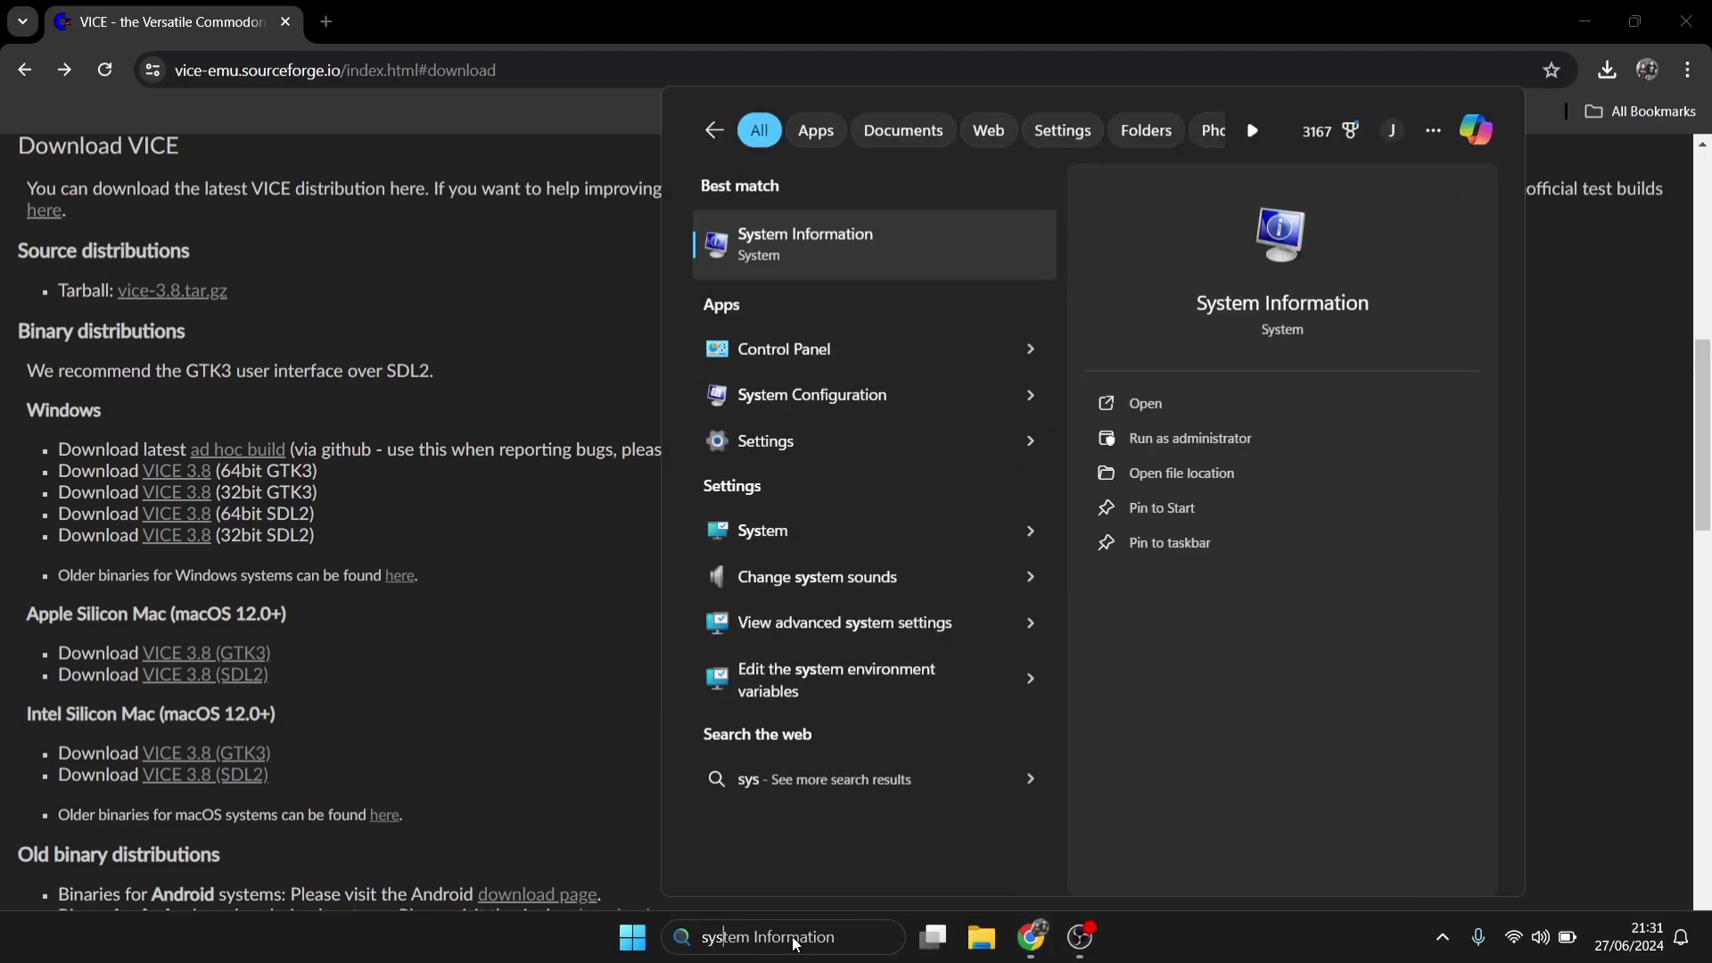
left_click(886, 230)
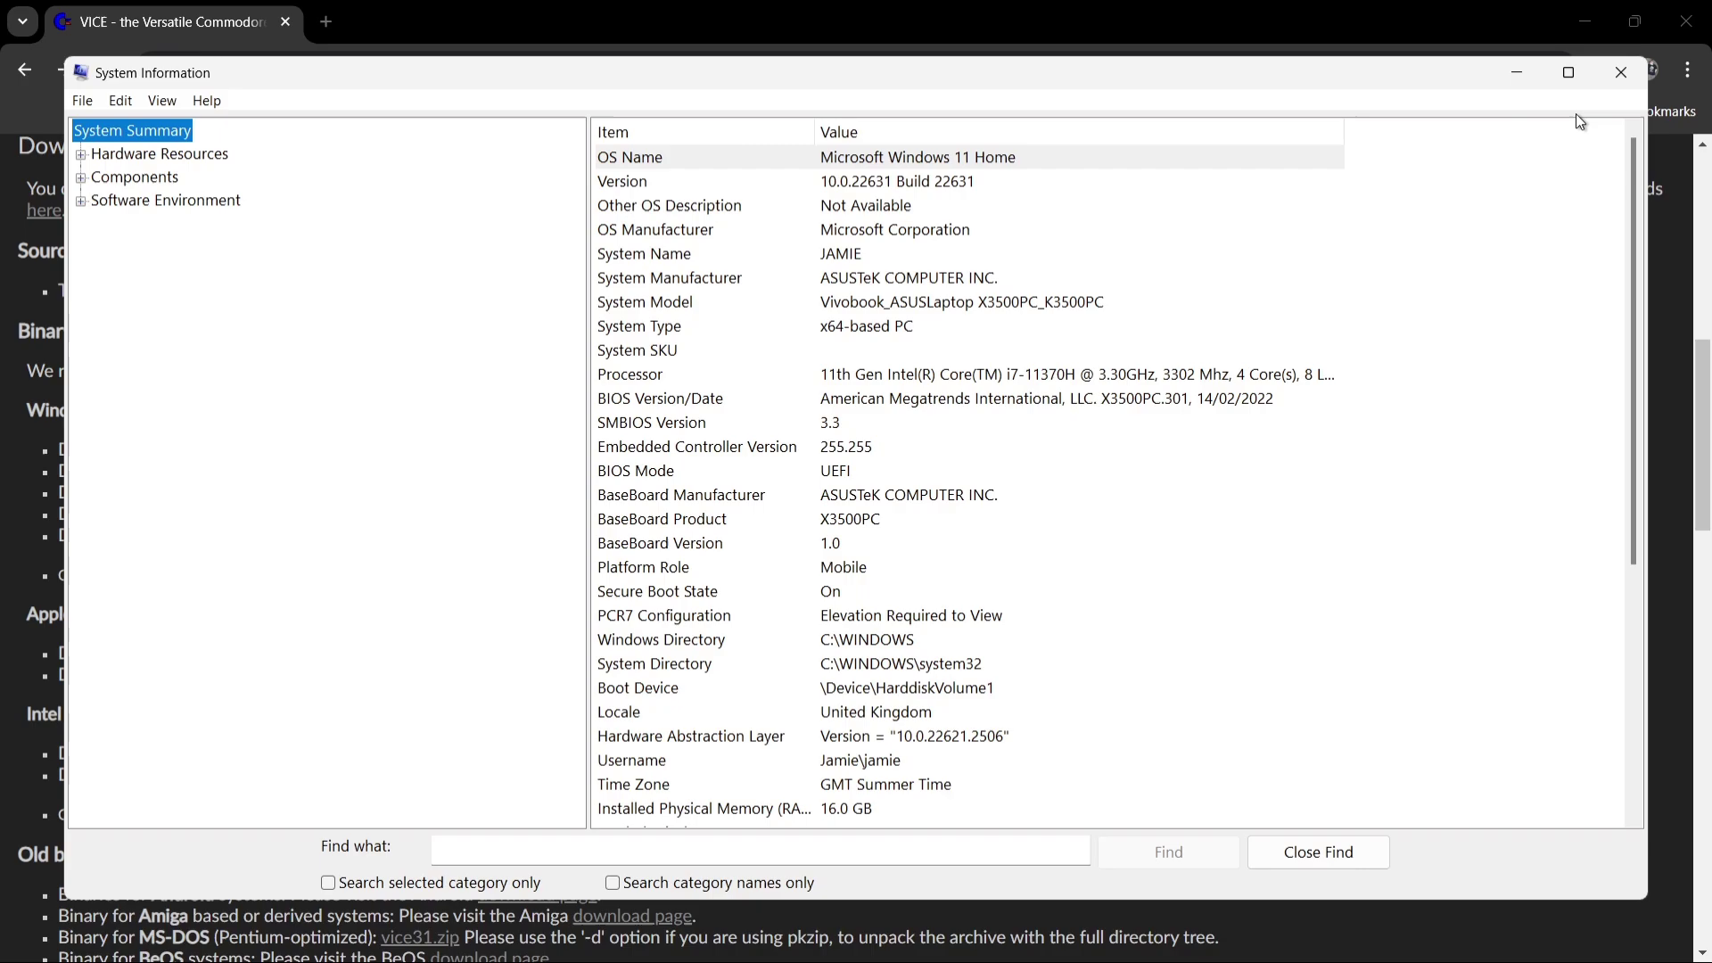
left_click(1621, 72)
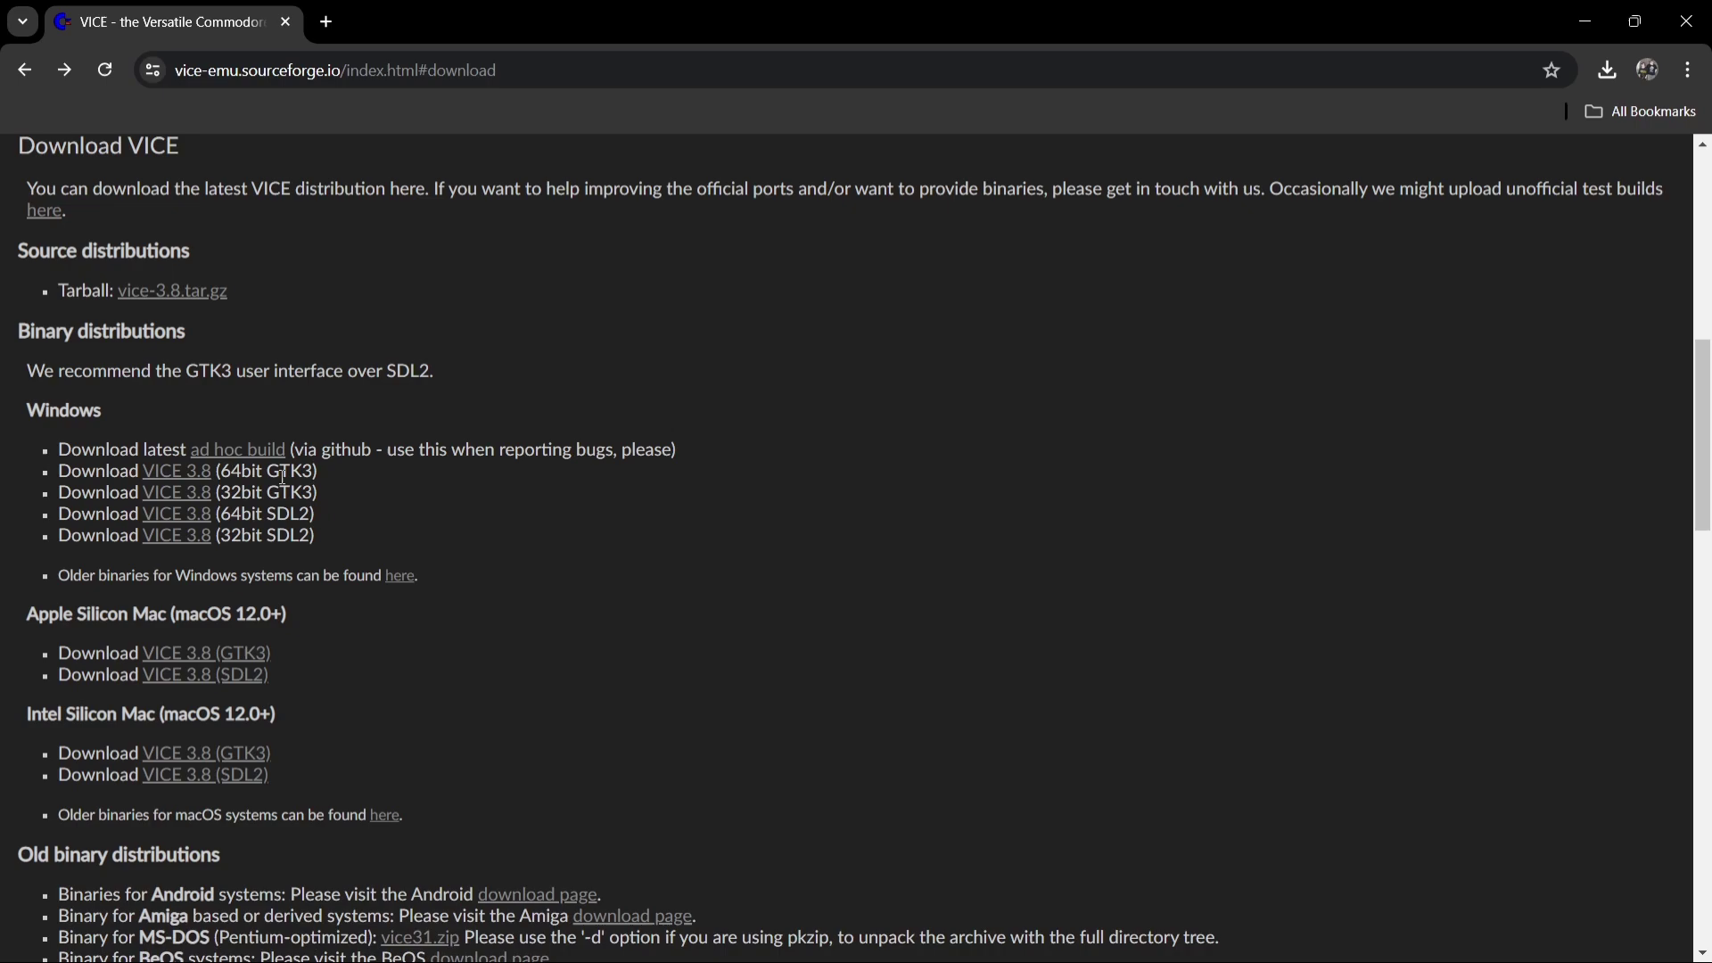
- Download the 64bit GTK3 build of VICE 3.8 and extract the GTK3VICE-3.8-win64 folder from its zip to the desktop
left_click(177, 473)
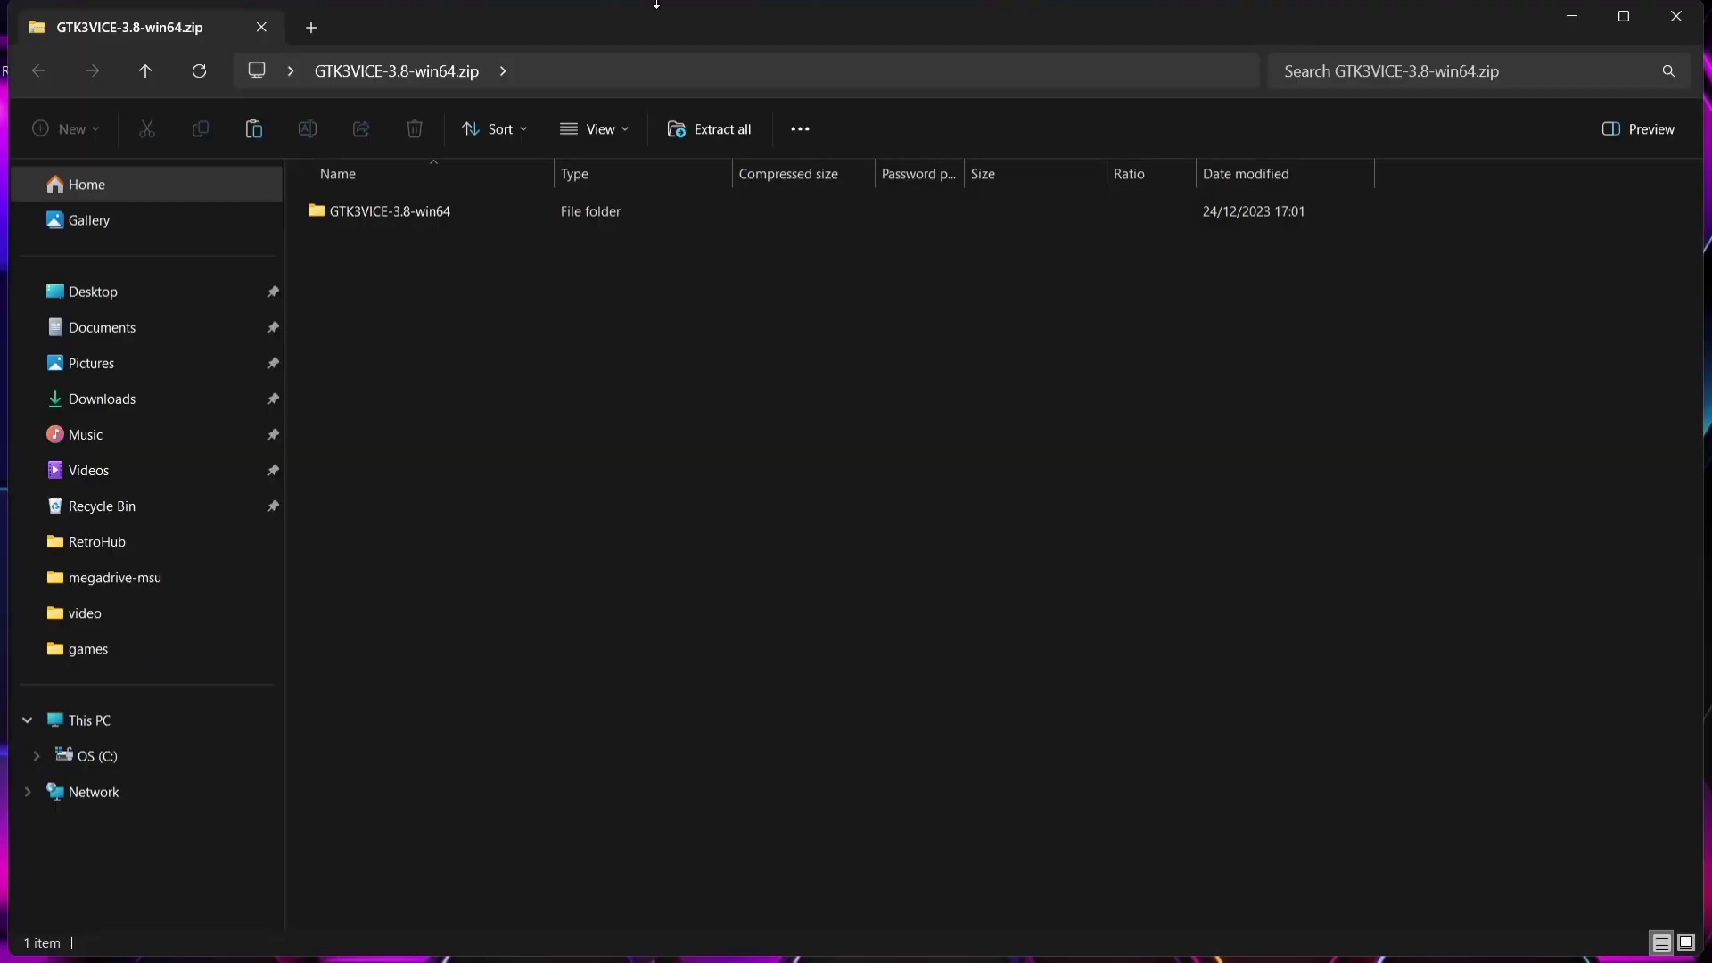
left_click(1623, 16)
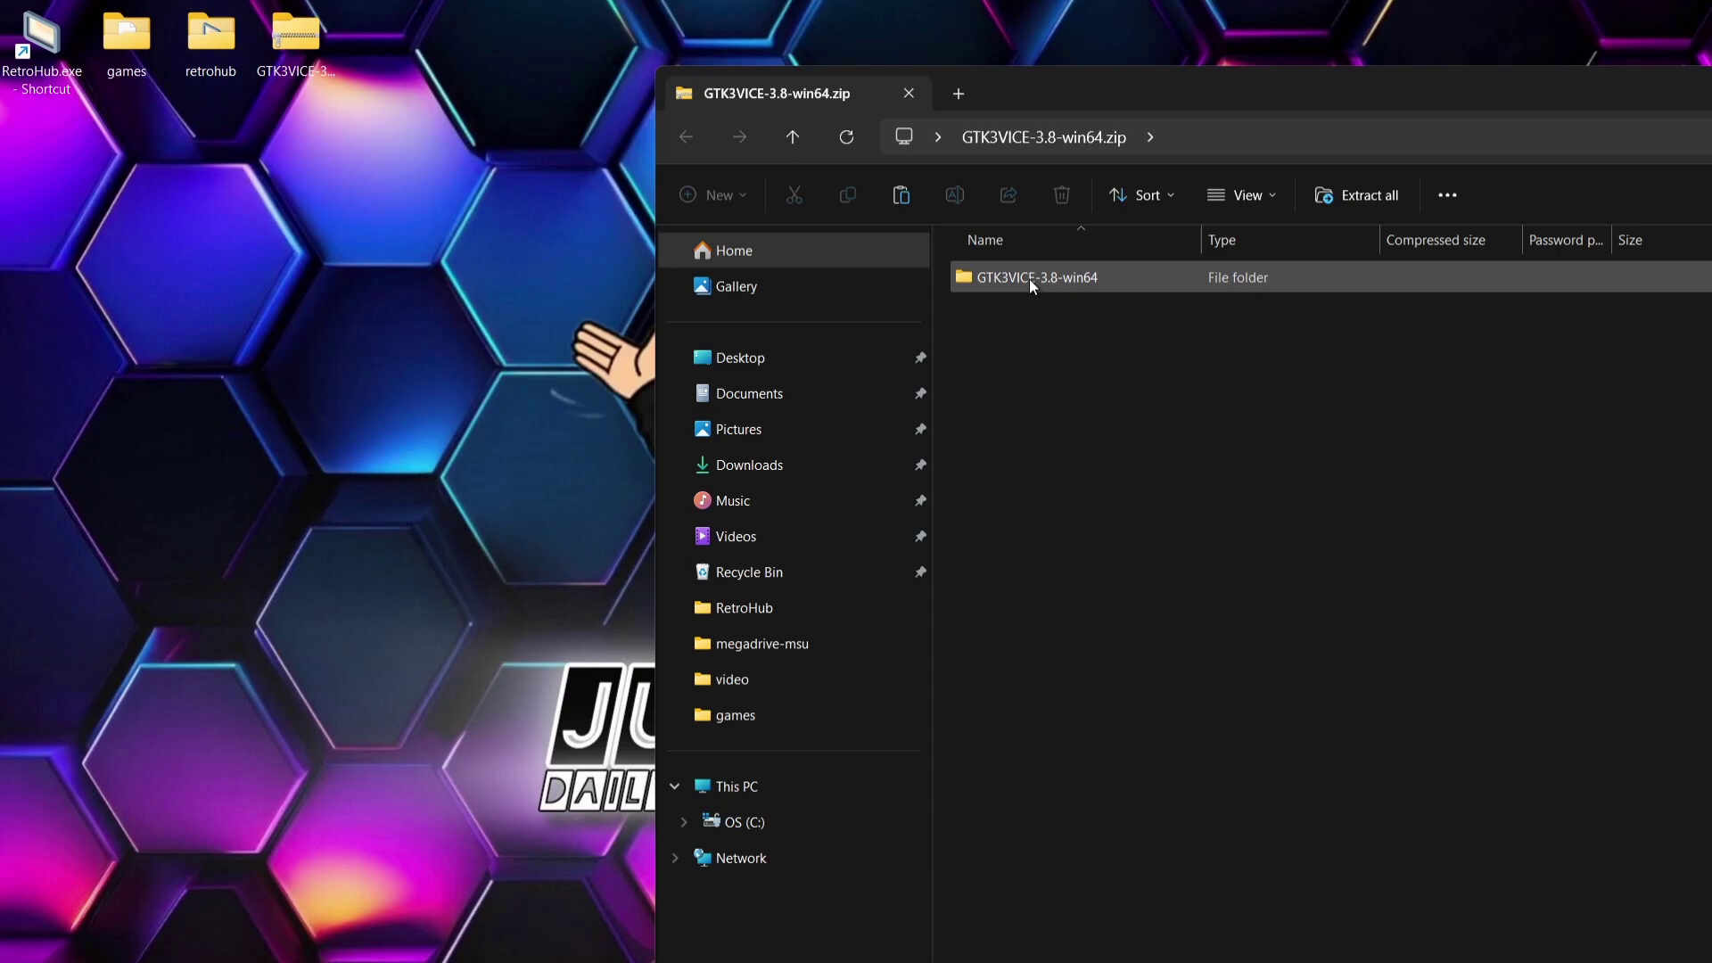
left_click_drag(1028, 280, 416, 314)
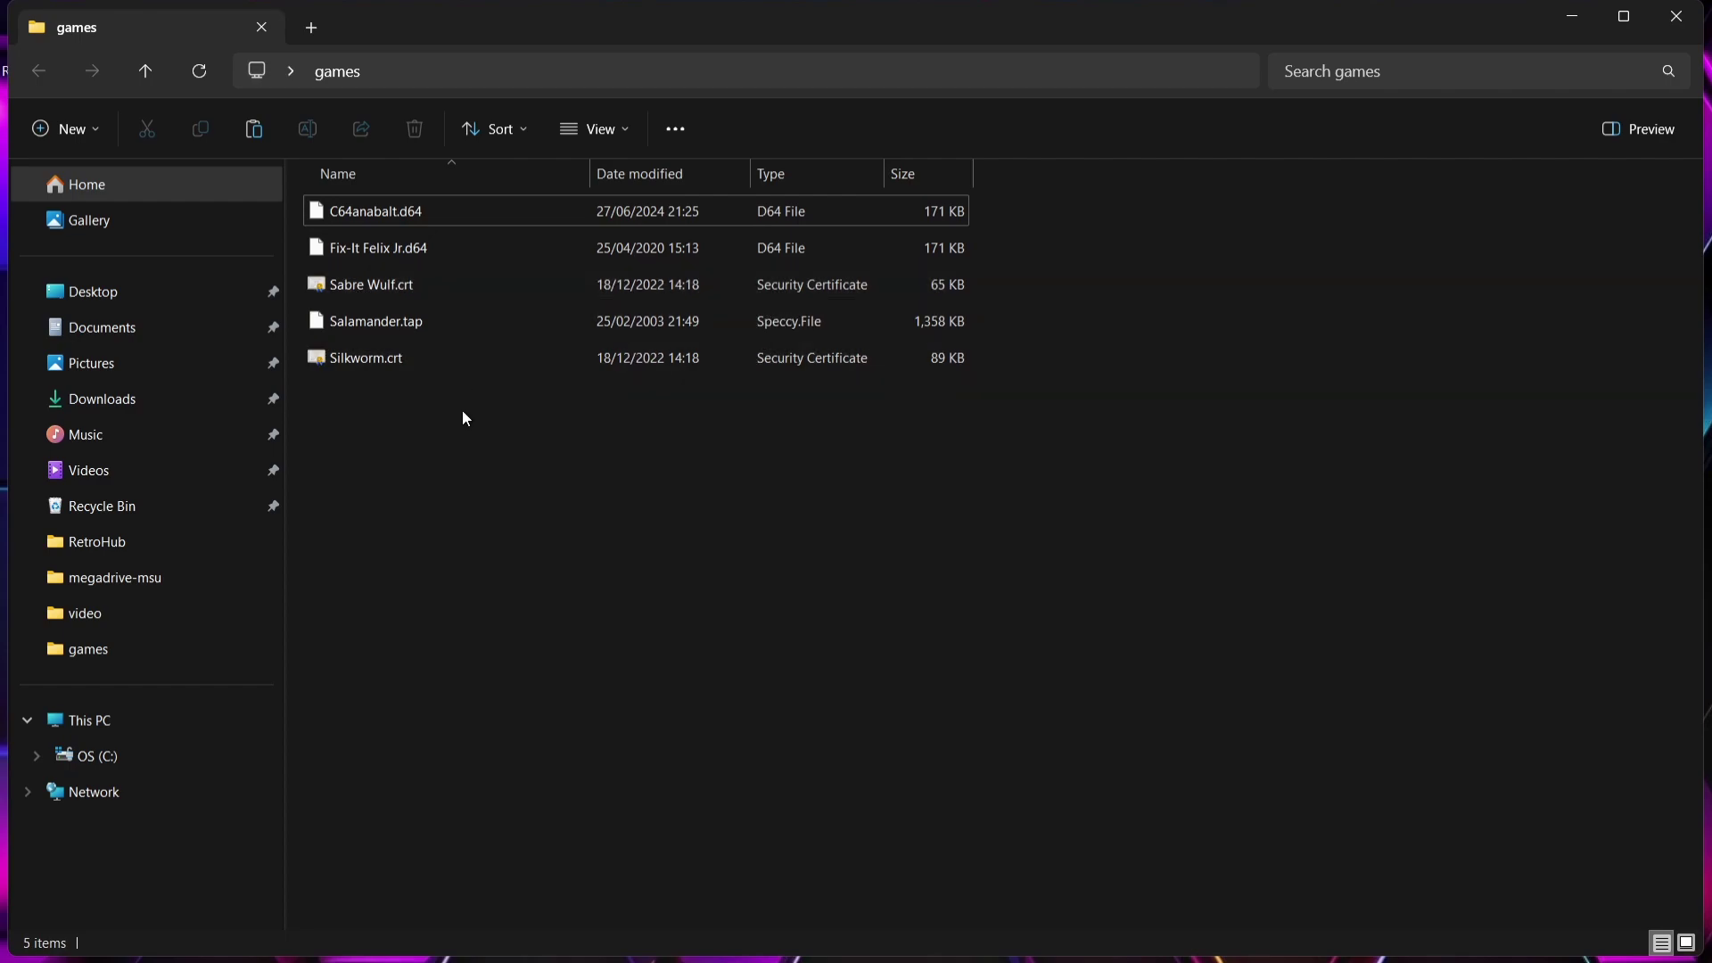
- Create a new folder named c64 inside the retrohub folder, keeping the games folder open beside it
left_click_drag(1189, 23, 1190, 185)
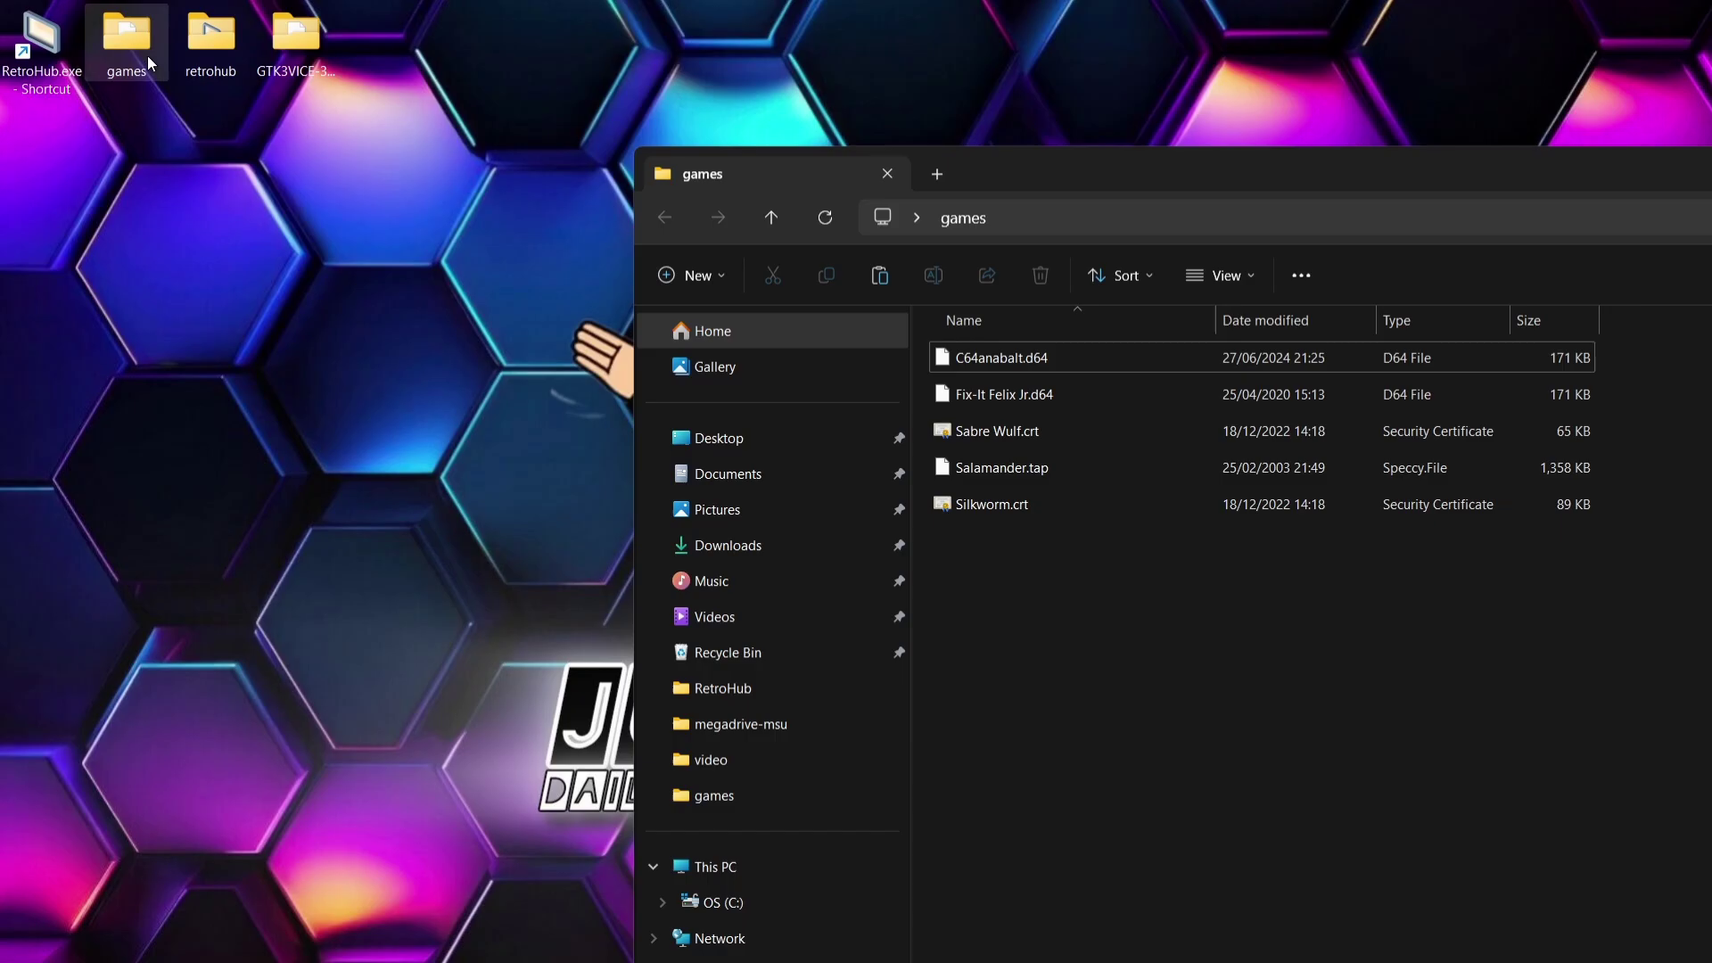
double_click(206, 40)
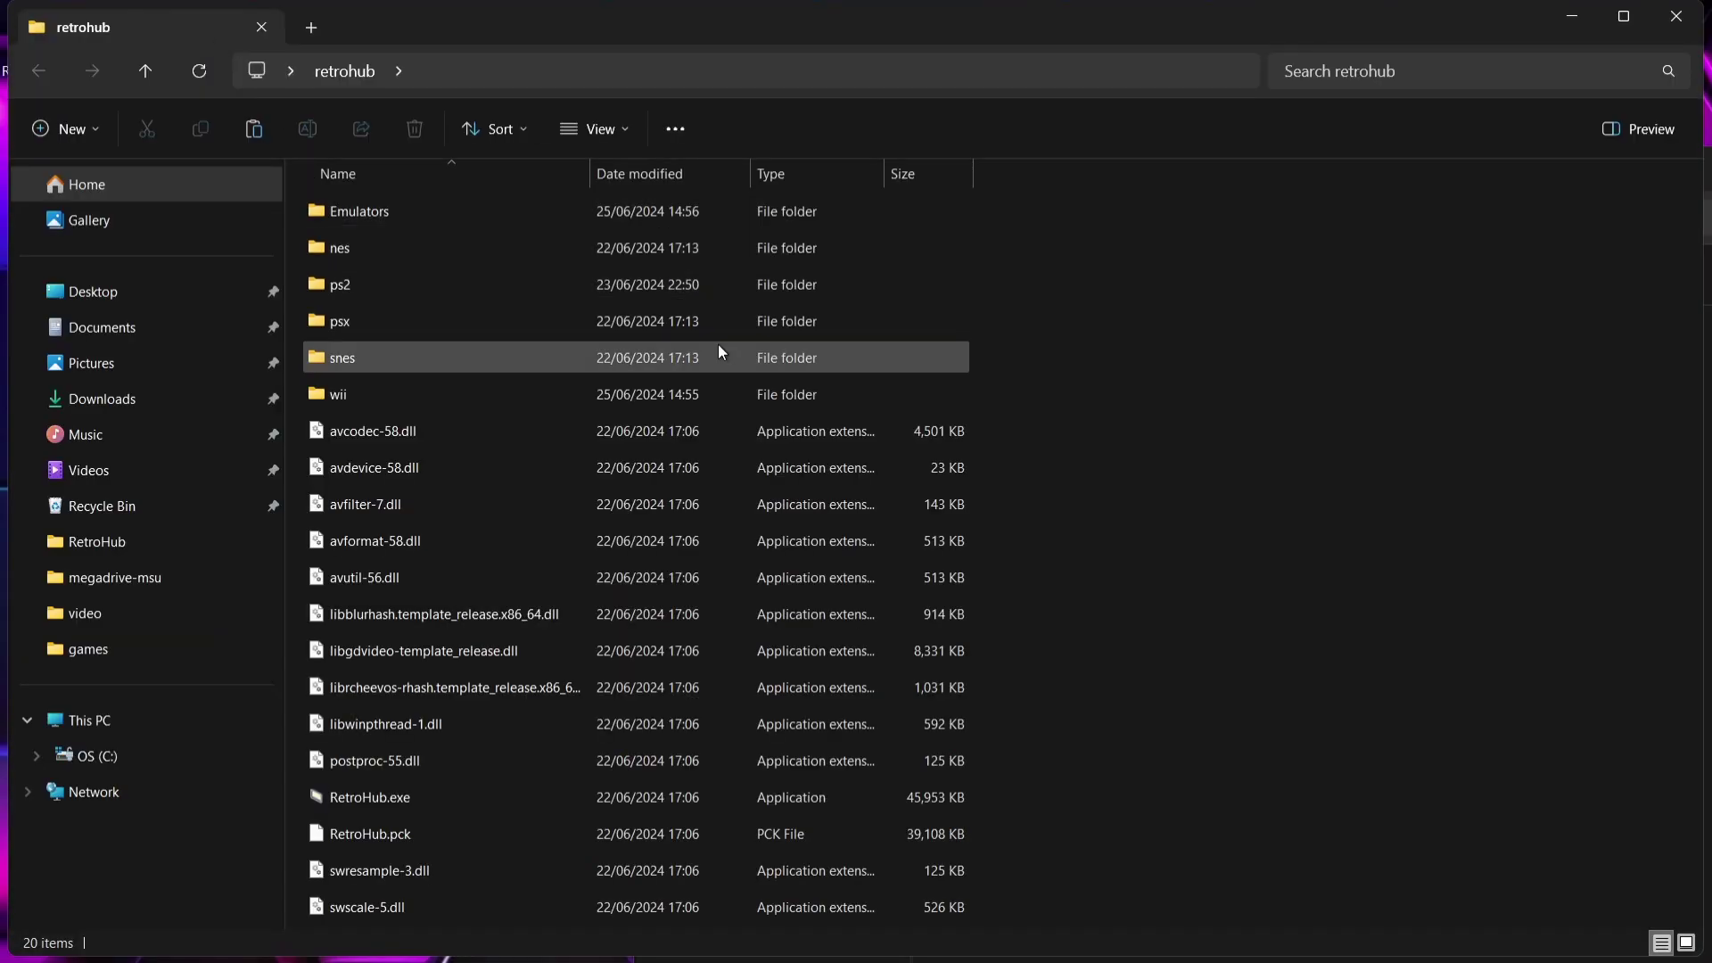
mouse_move(721, 352)
right_click(1121, 409)
mouse_move(1154, 602)
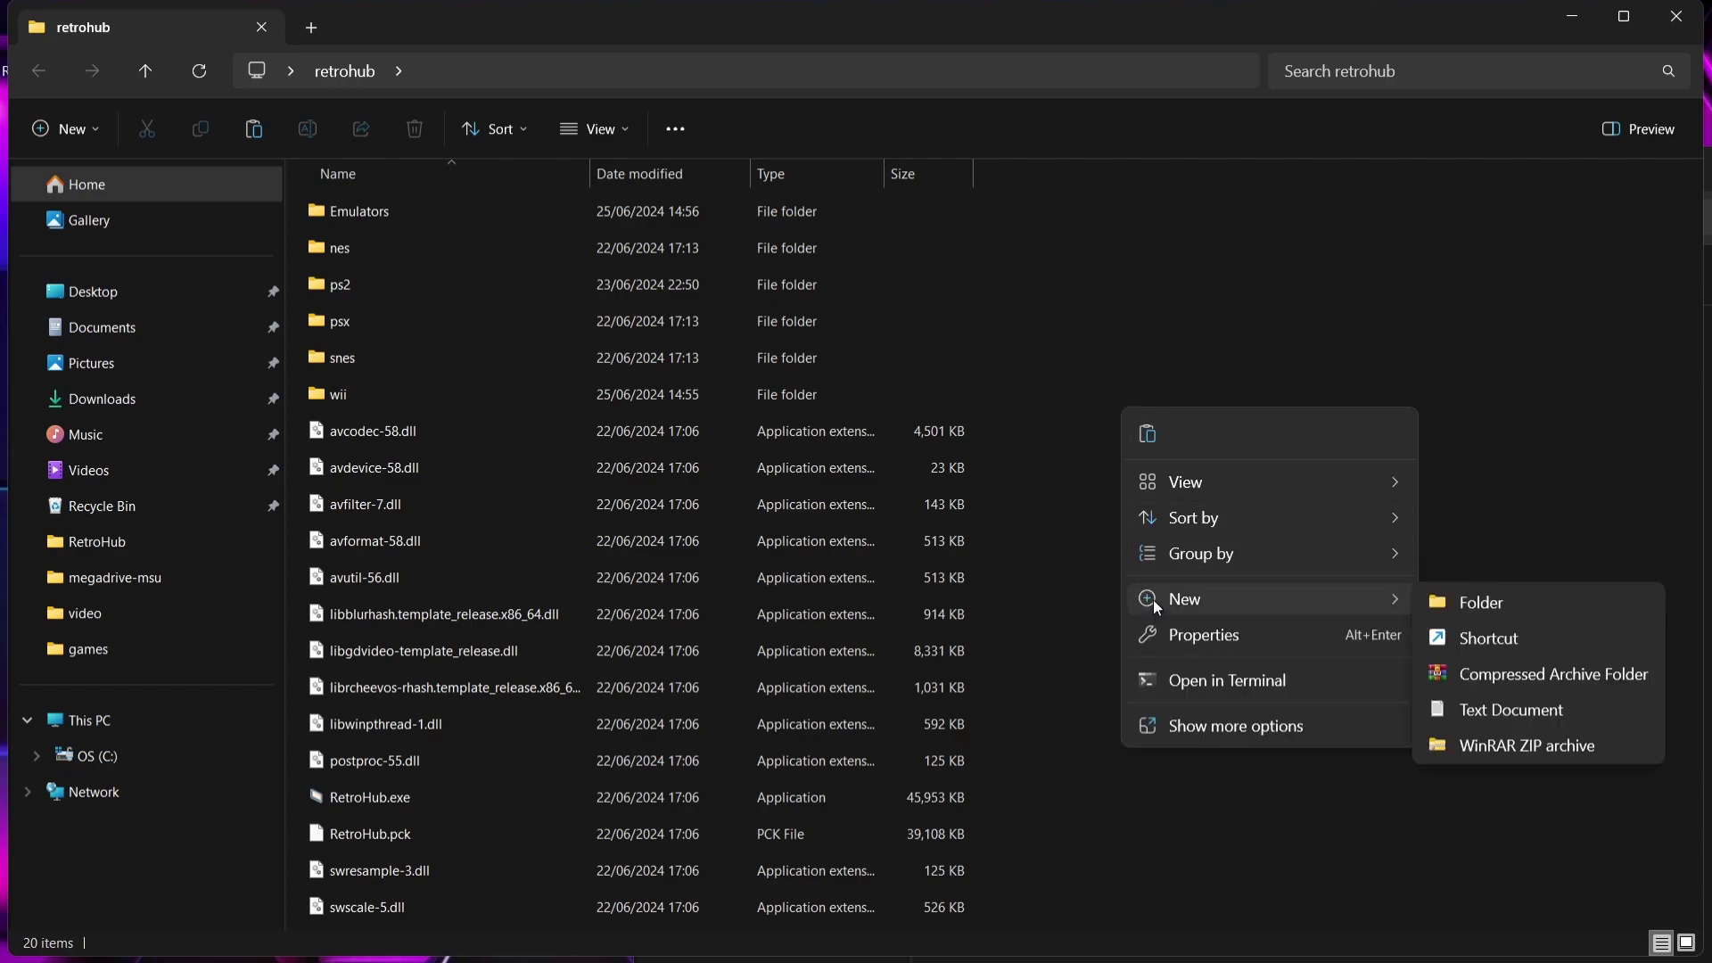
left_click(1536, 603)
type("c")
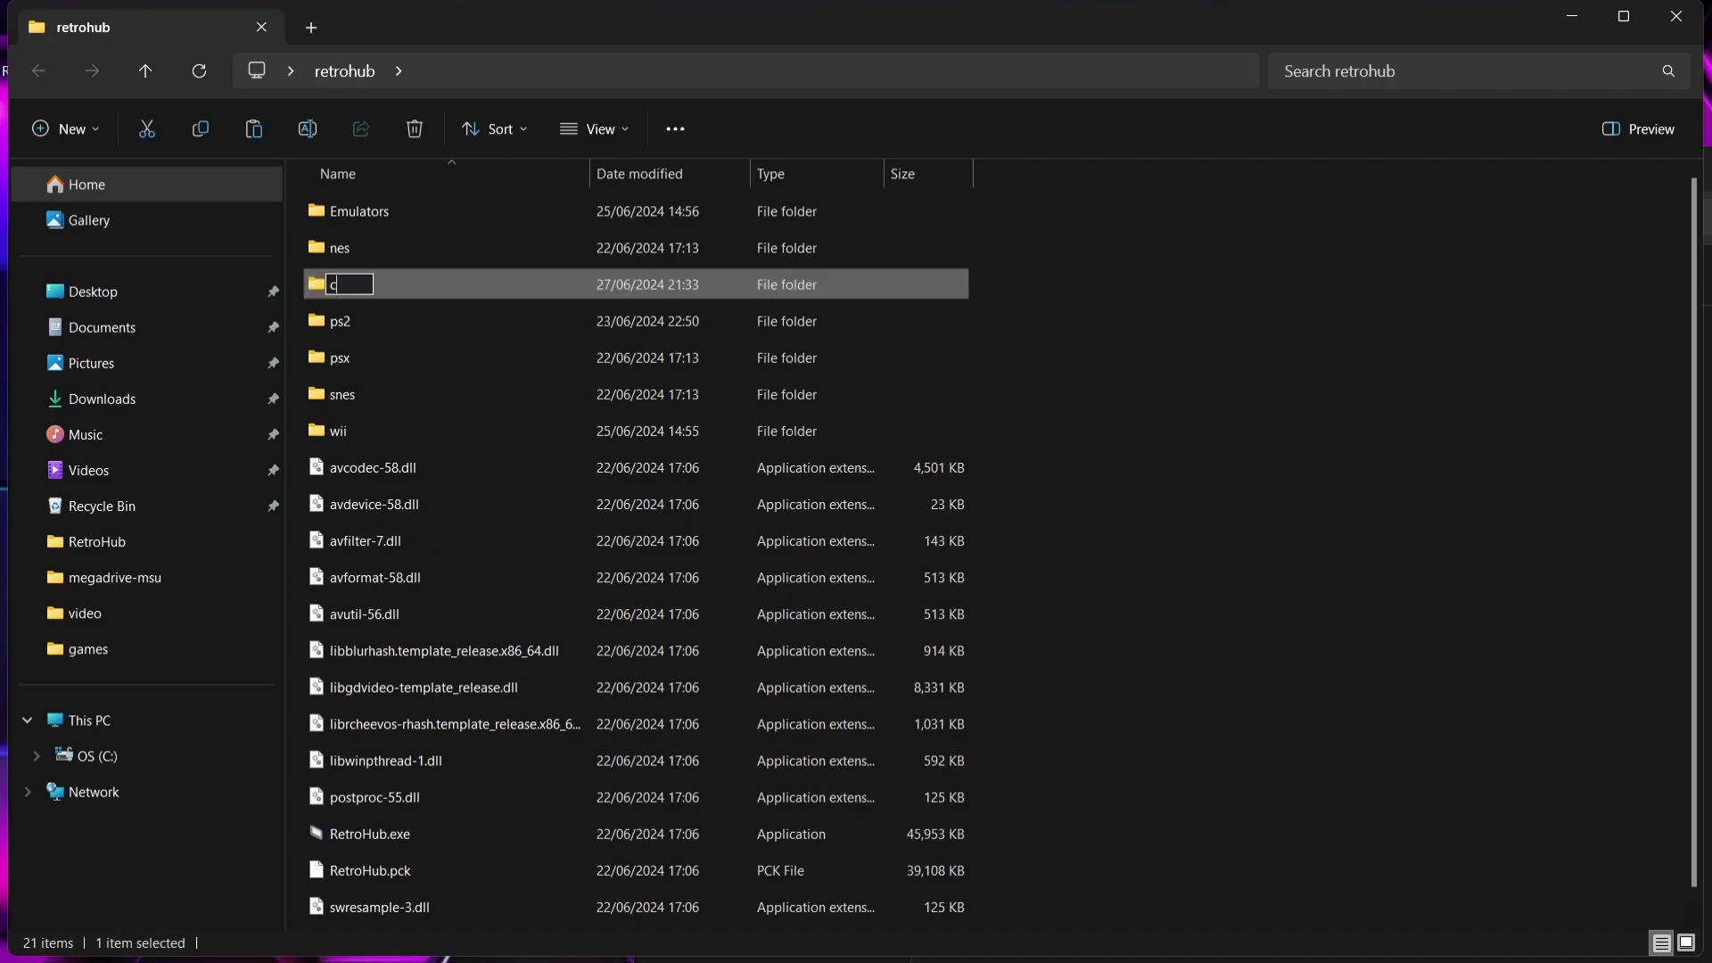
type("64")
key("Return")
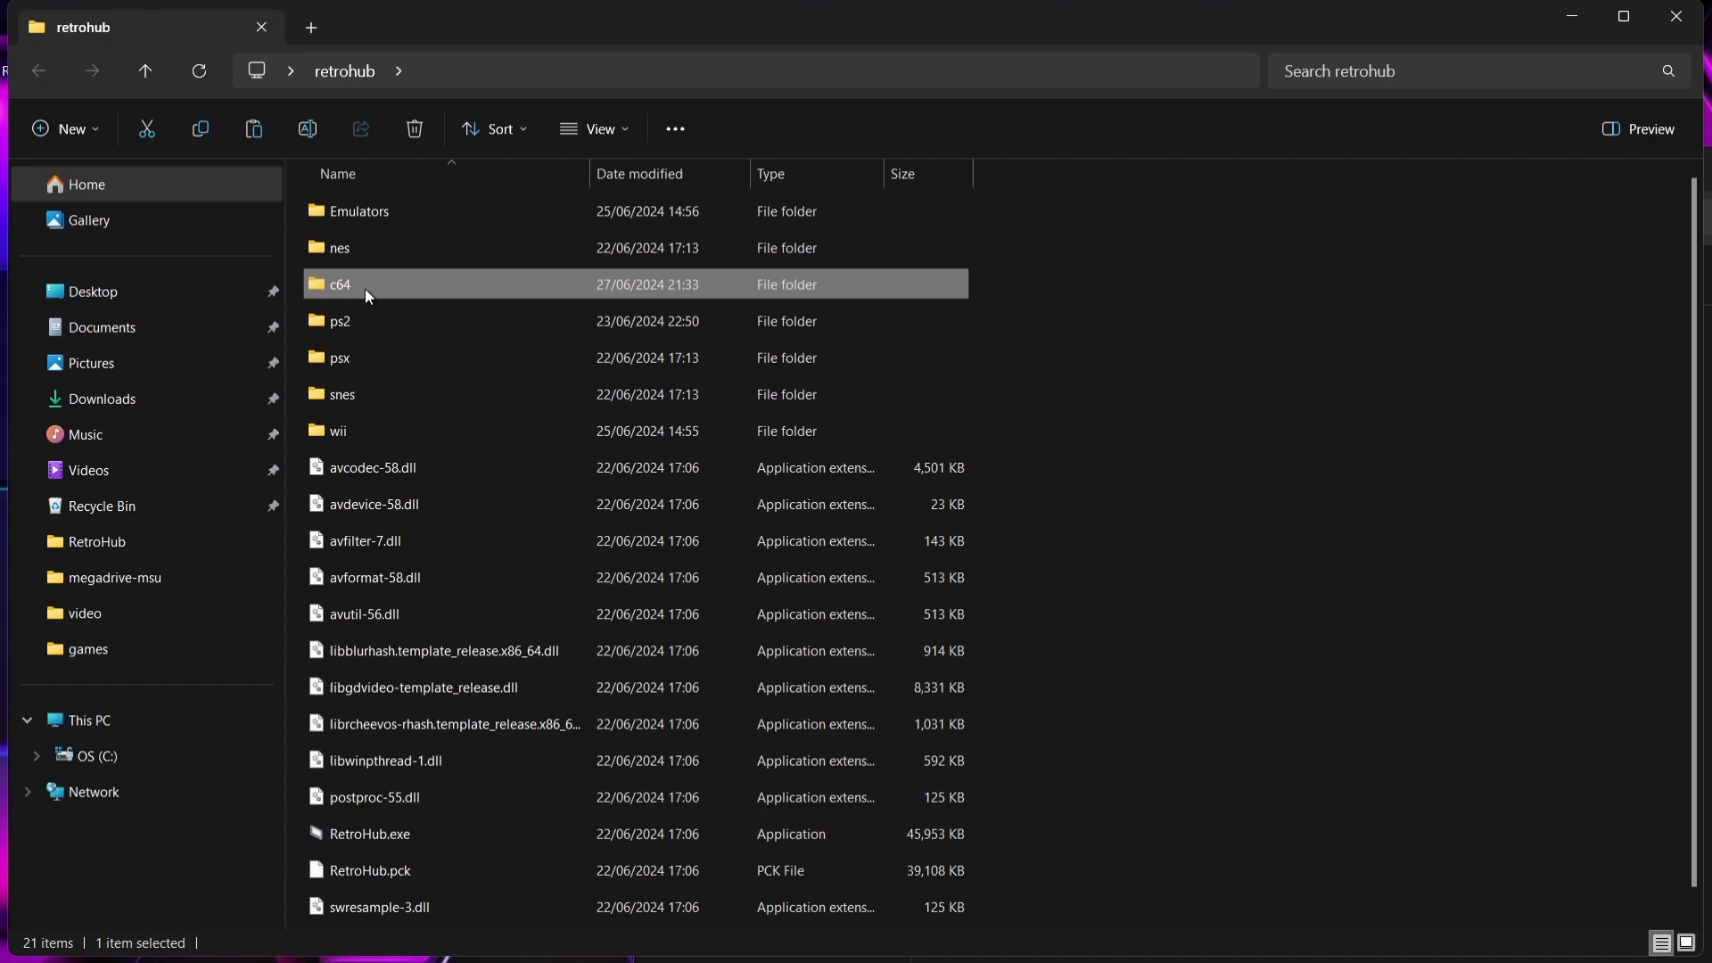
- Move all five game files from the games folder into retrohub's c64 folder and close the games folder
double_click(366, 289)
key("super+Down")
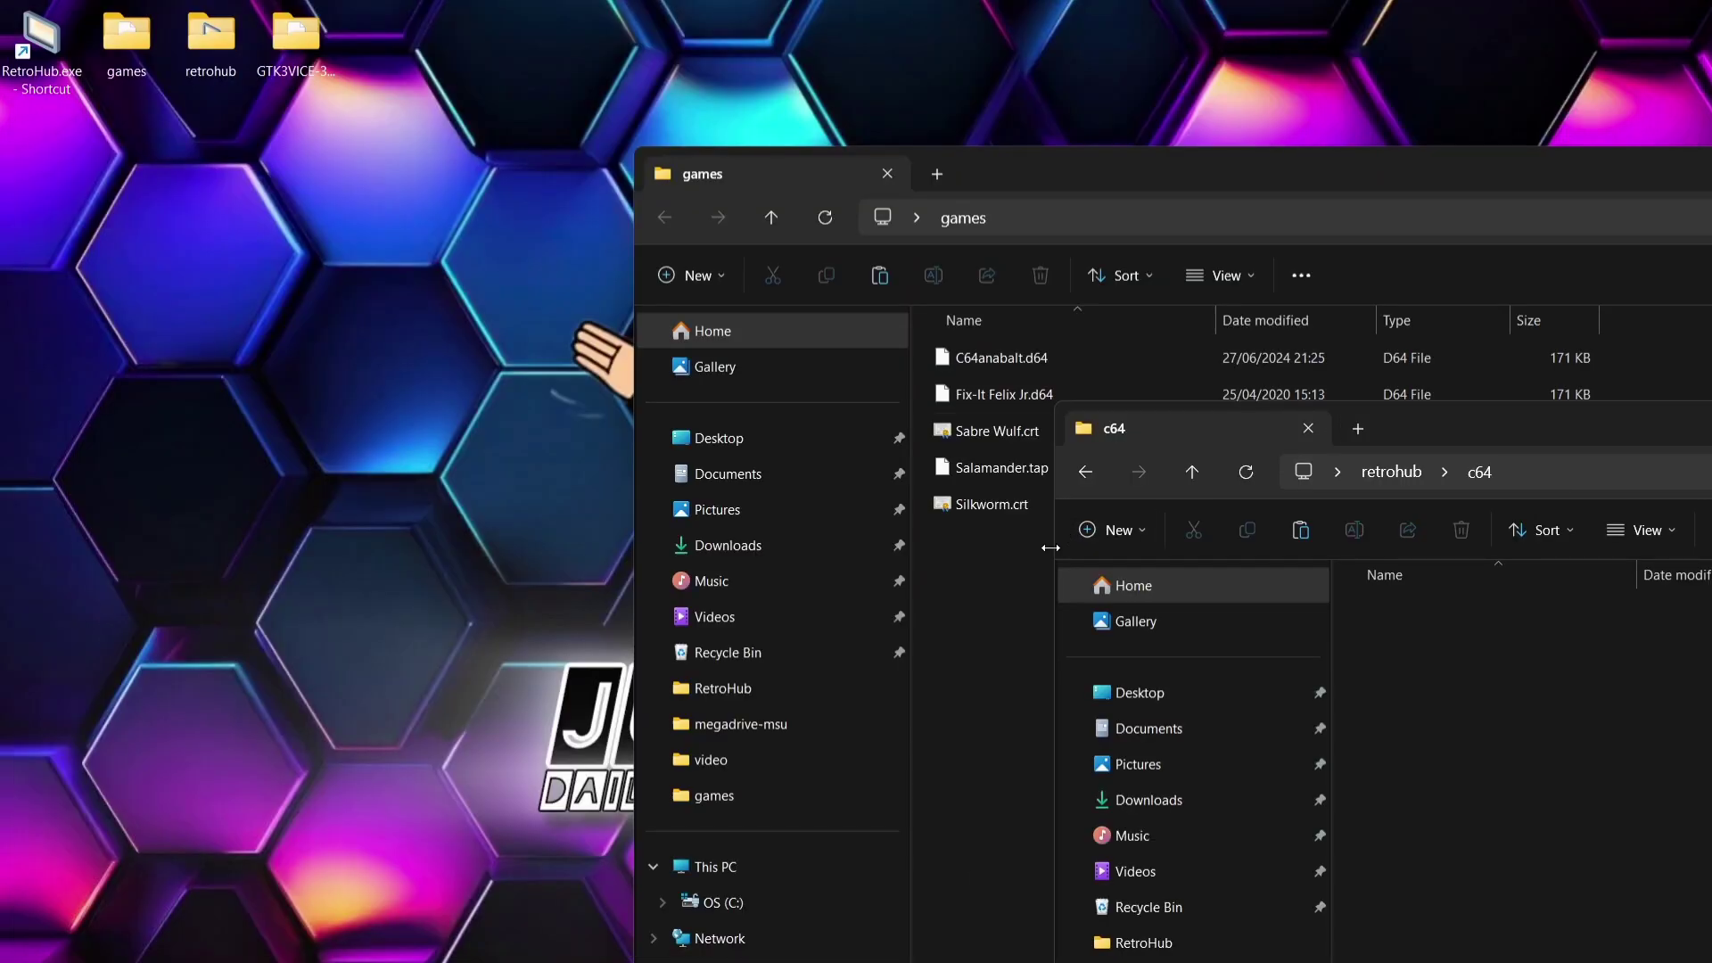
left_click(954, 554)
left_click_drag(954, 553, 323, 37)
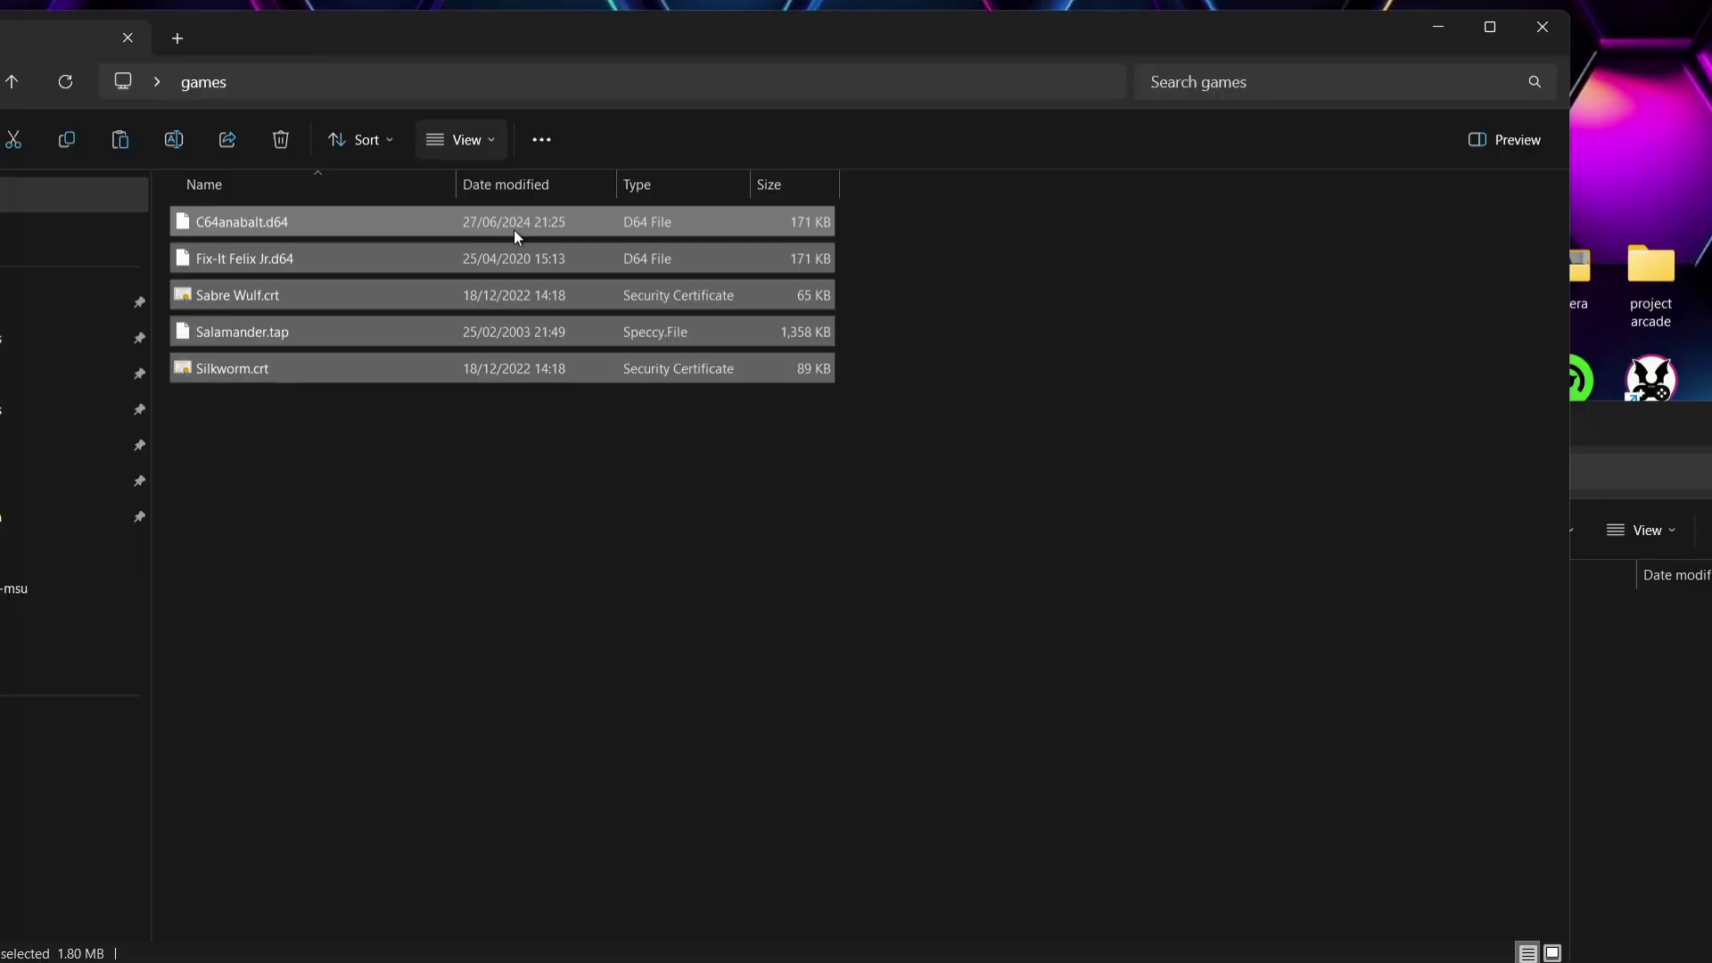
left_click_drag(256, 219, 1648, 713)
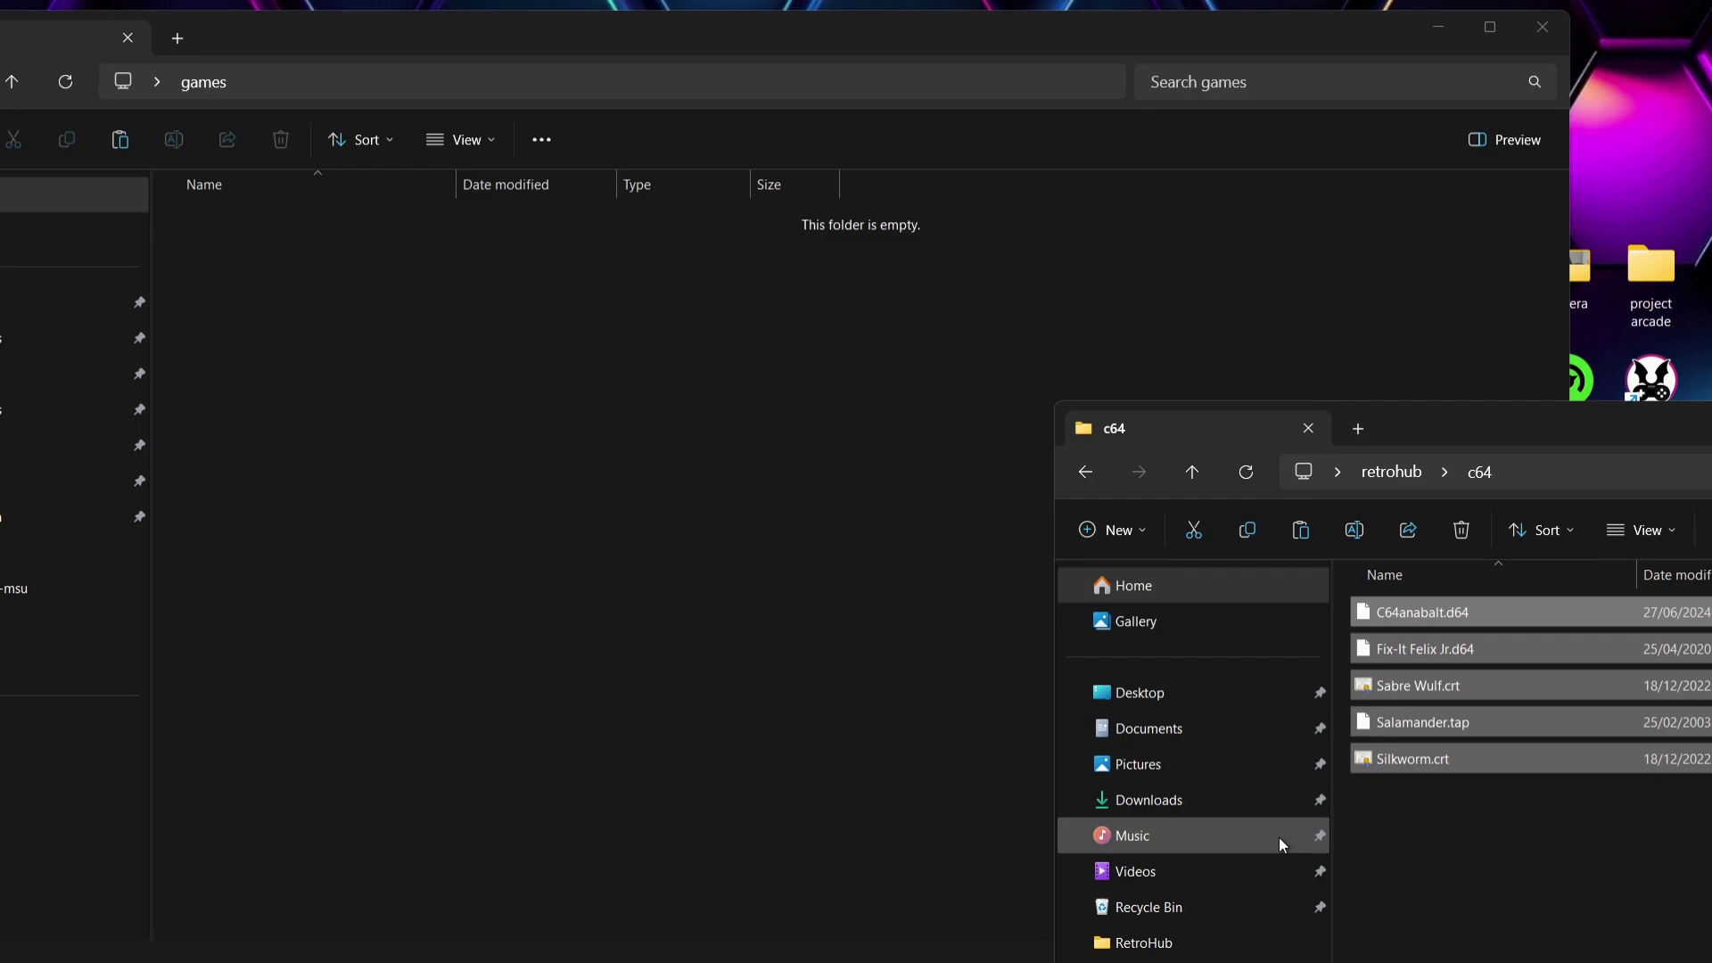
left_click(1542, 28)
- Move the GTK3VICE-3.8-win64 folder from the desktop into retrohub's Emulators folder
left_click_drag(1453, 429, 439, 46)
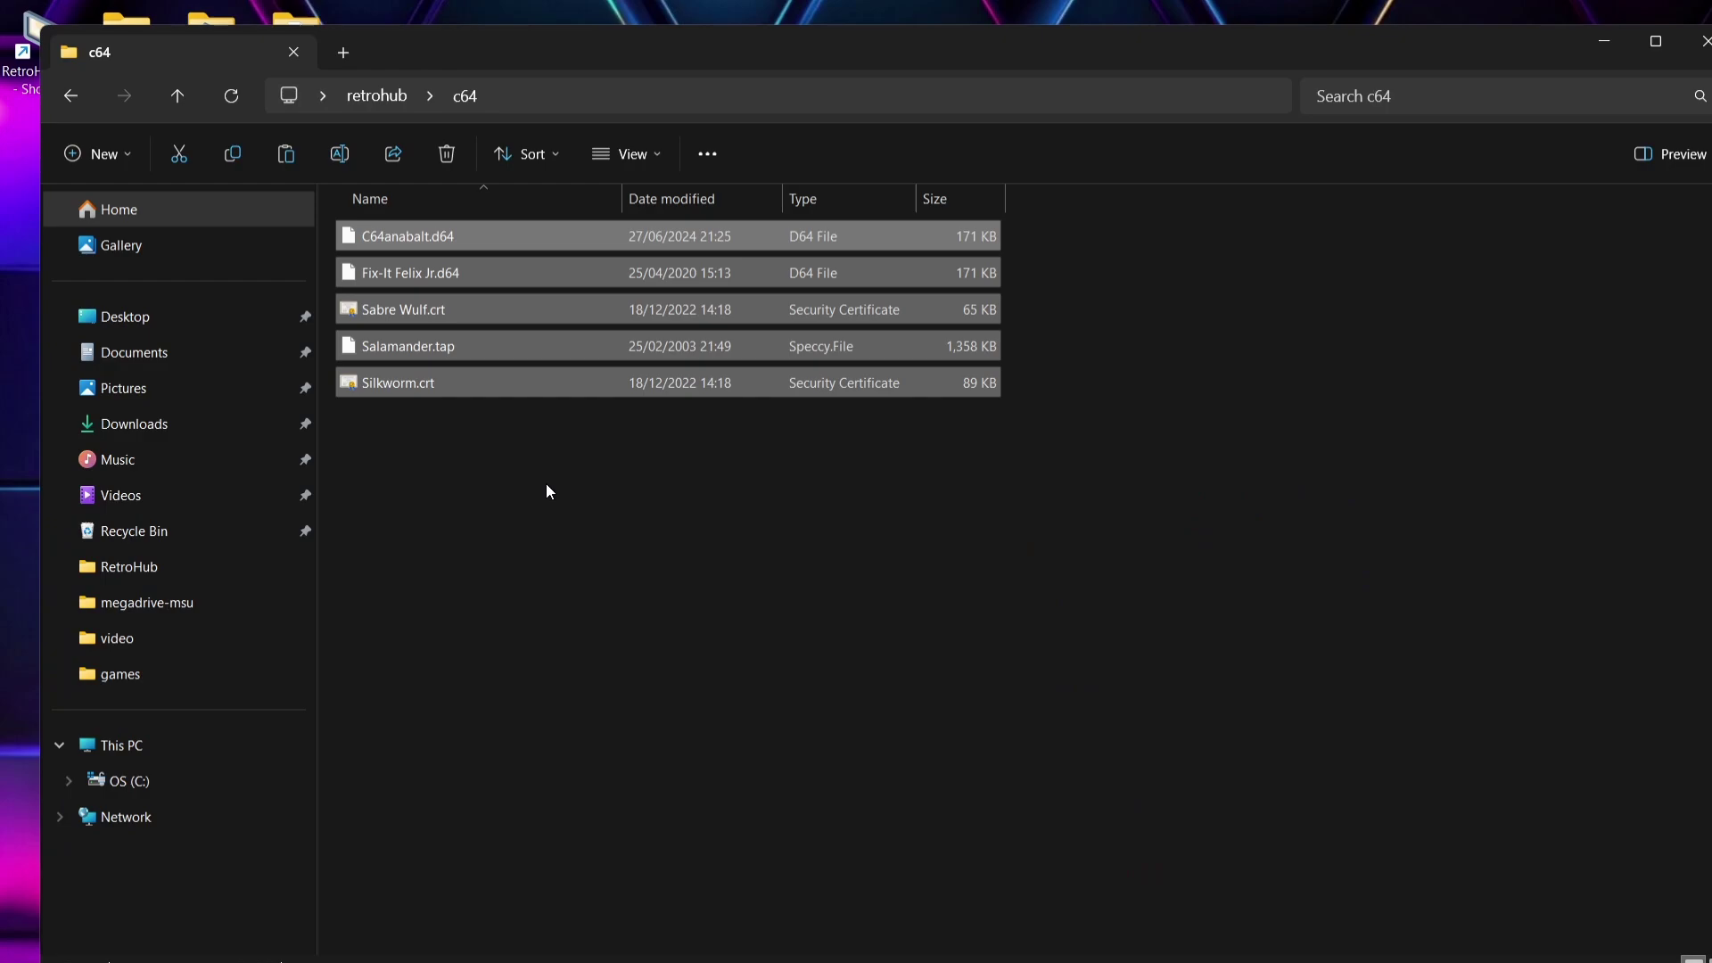
left_click(64, 101)
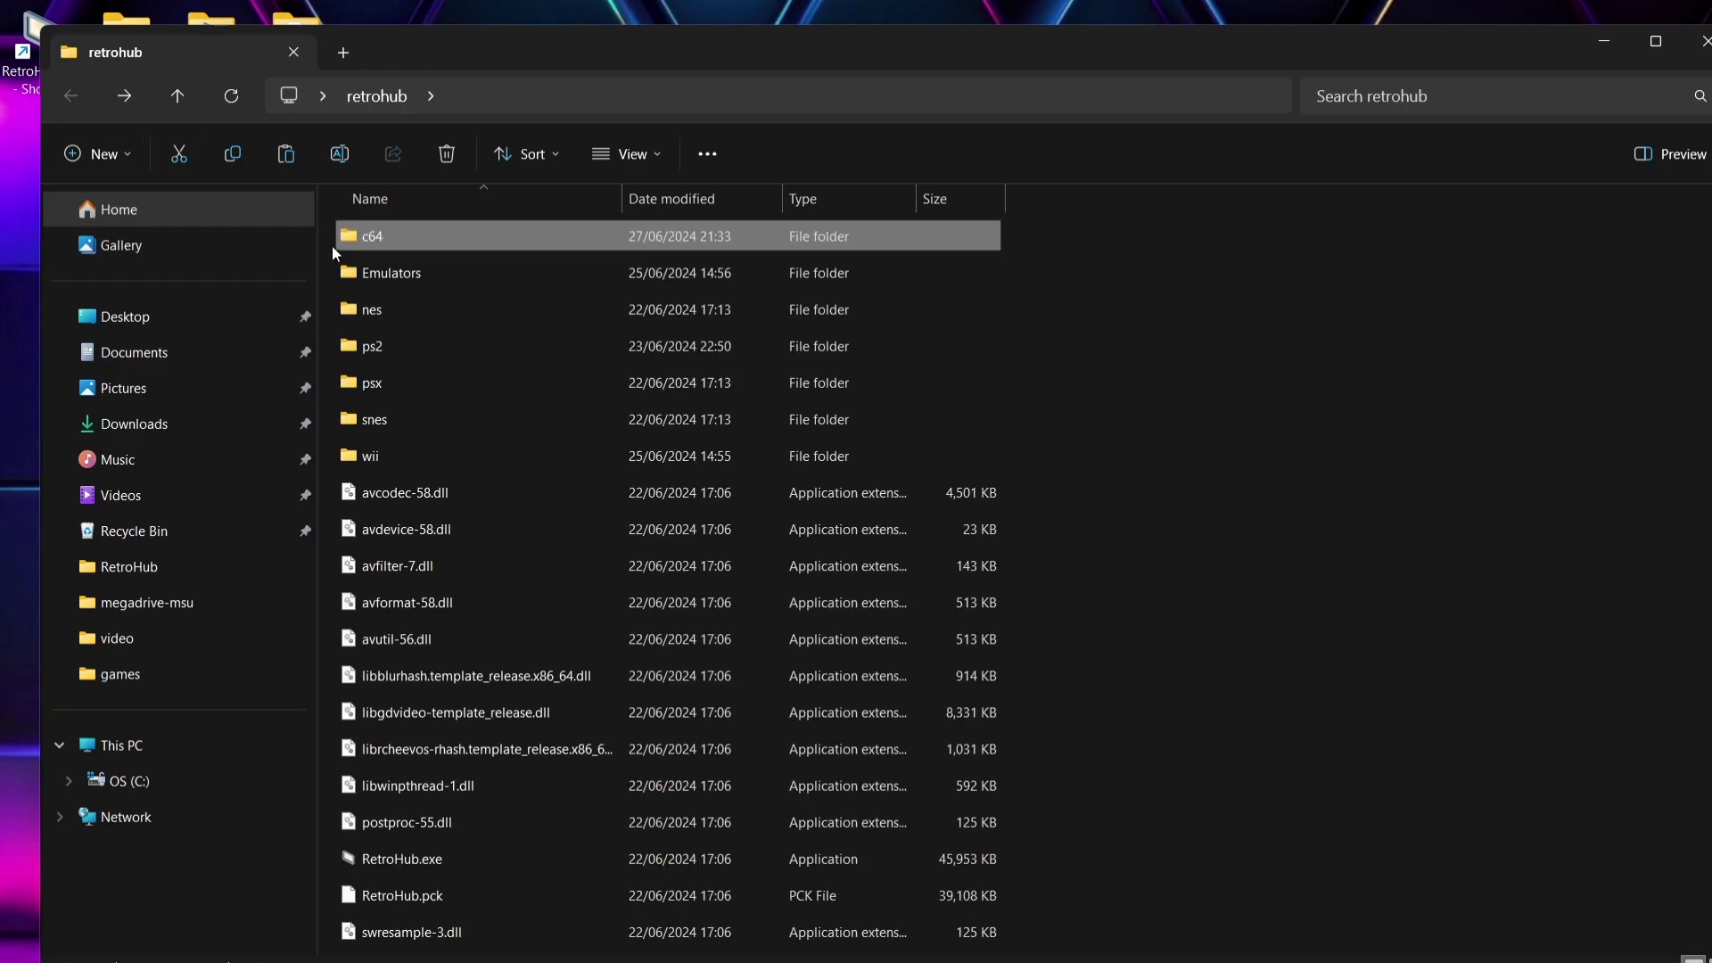
double_click(394, 269)
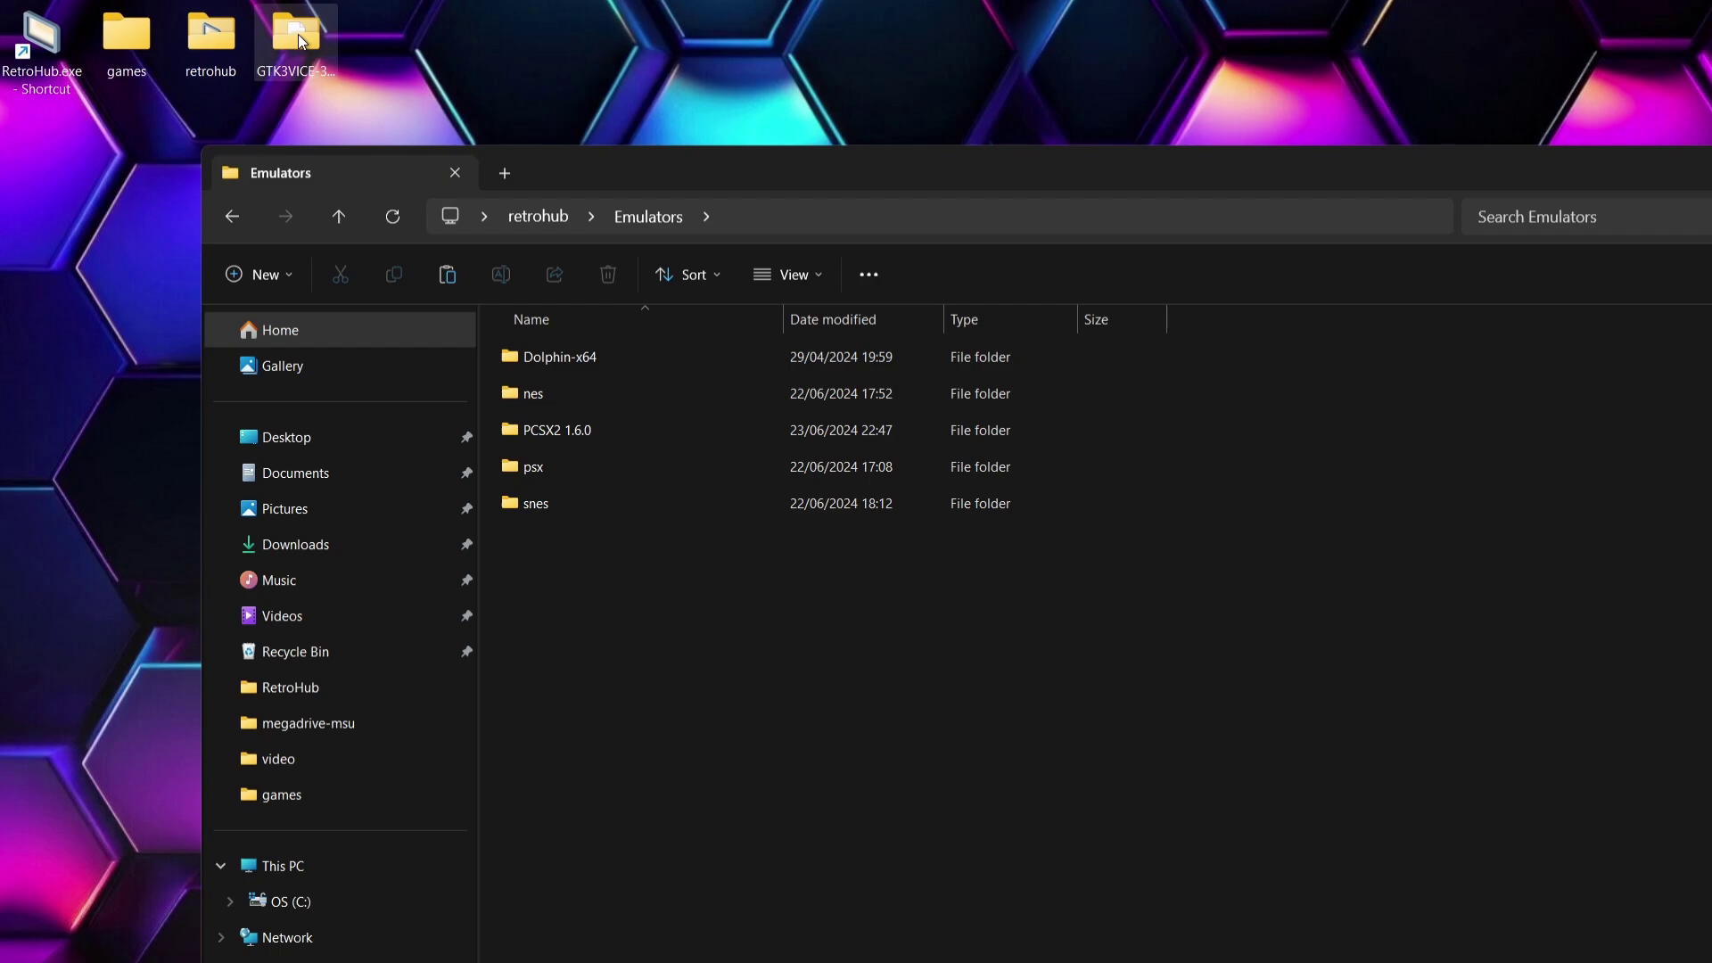
left_click_drag(297, 34, 698, 701)
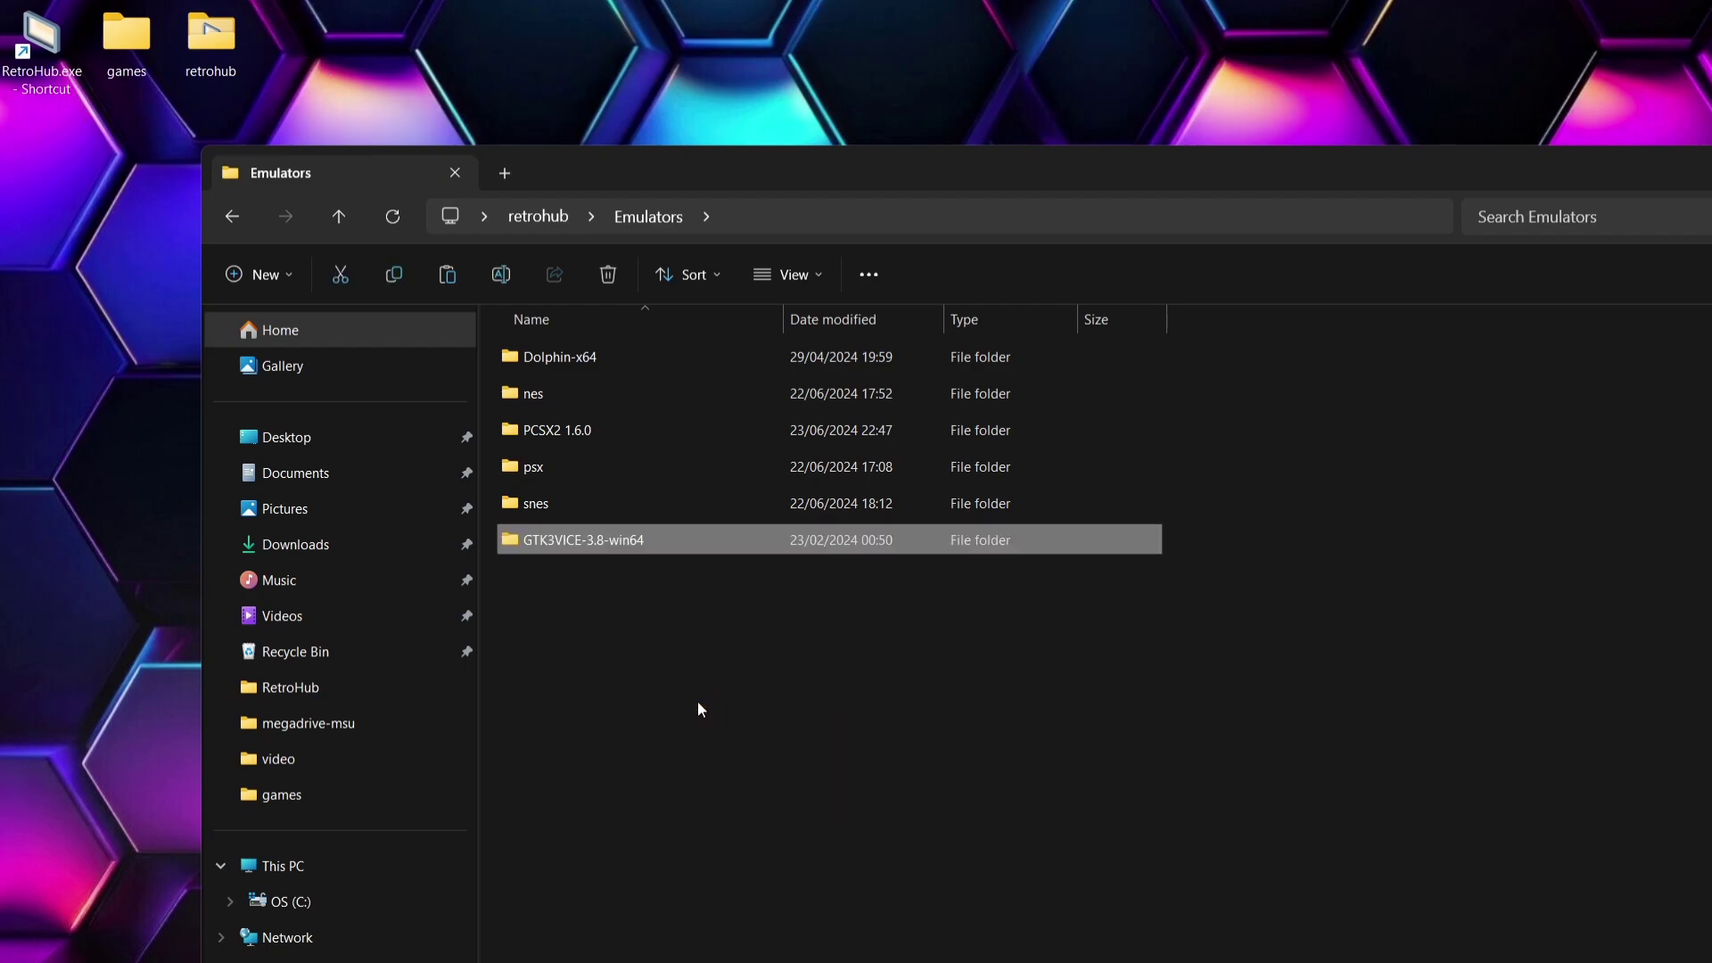
- Launch x64sc.exe from the bin folder of GTK3VICE-3.8-win64 and maximize the emulator window
double_click(596, 534)
double_click(747, 161)
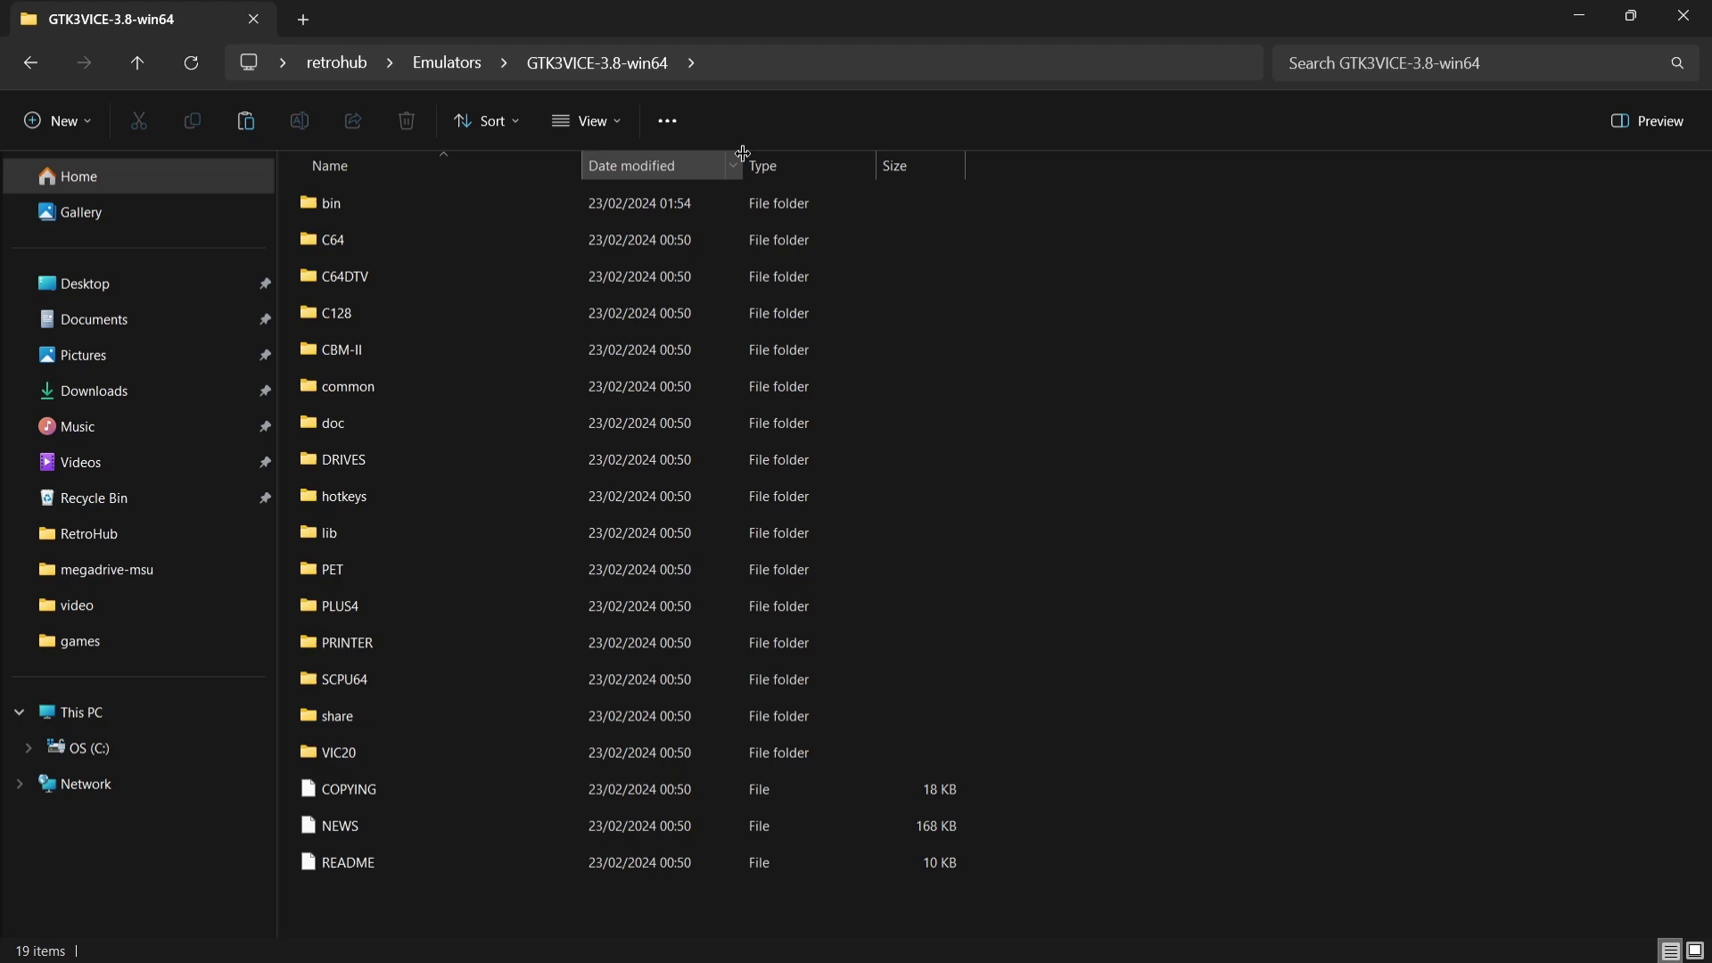
double_click(423, 212)
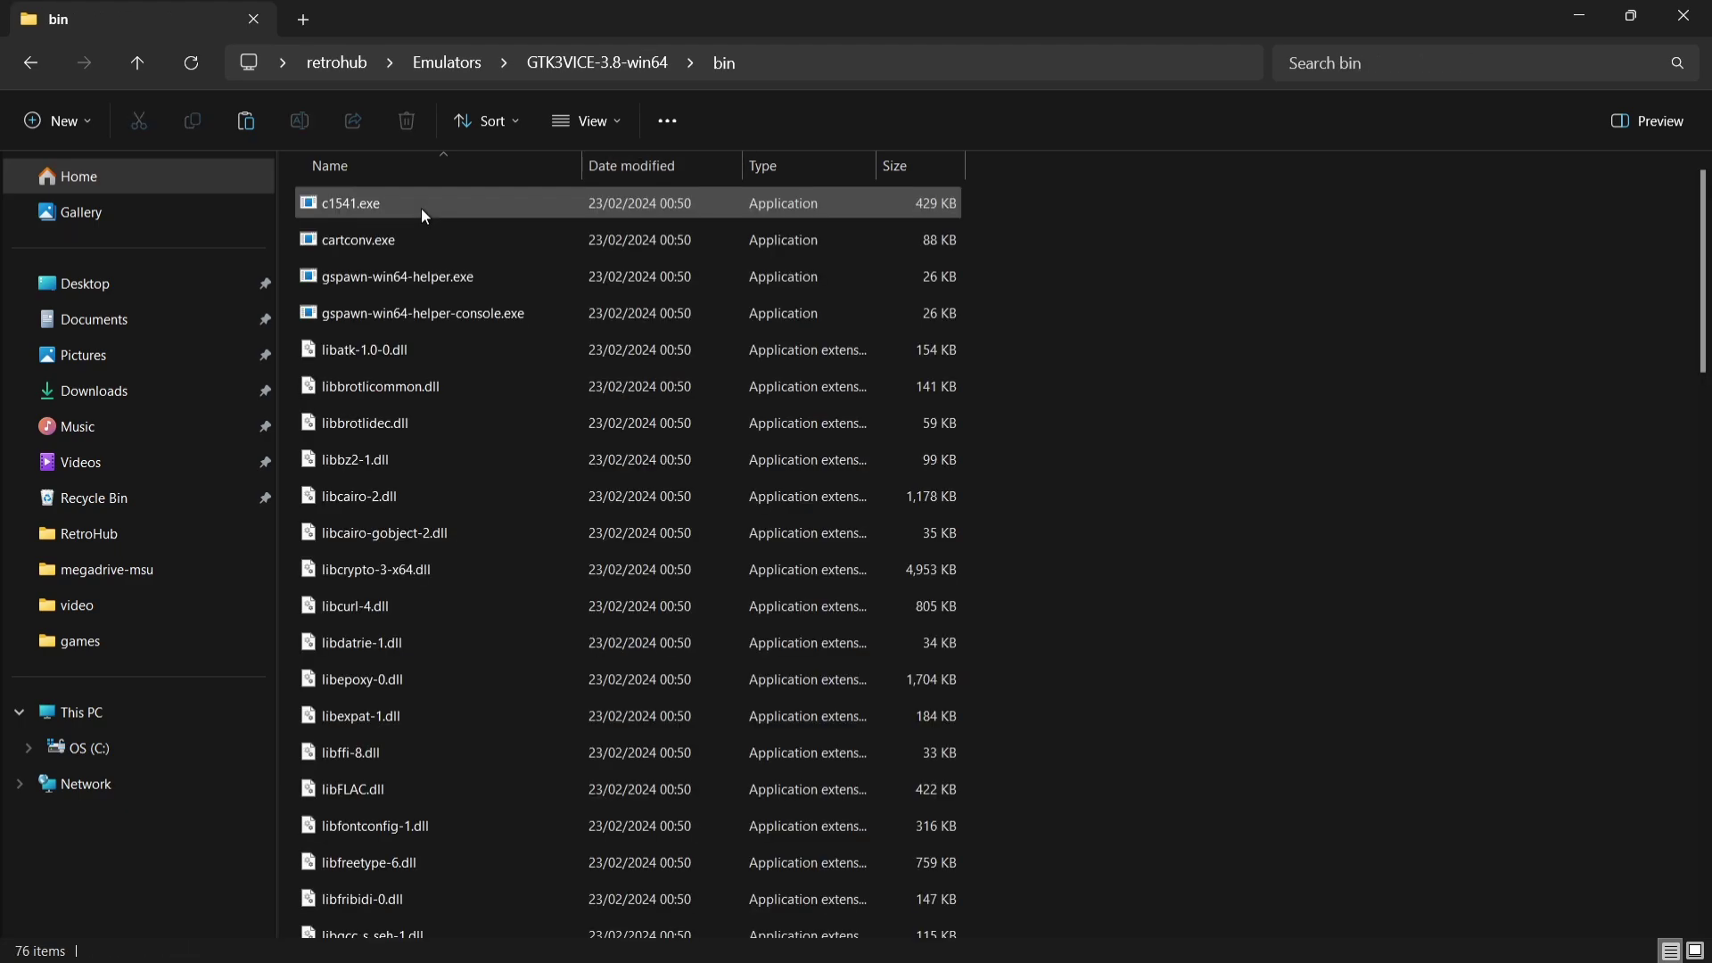
left_click_drag(1706, 307, 1708, 865)
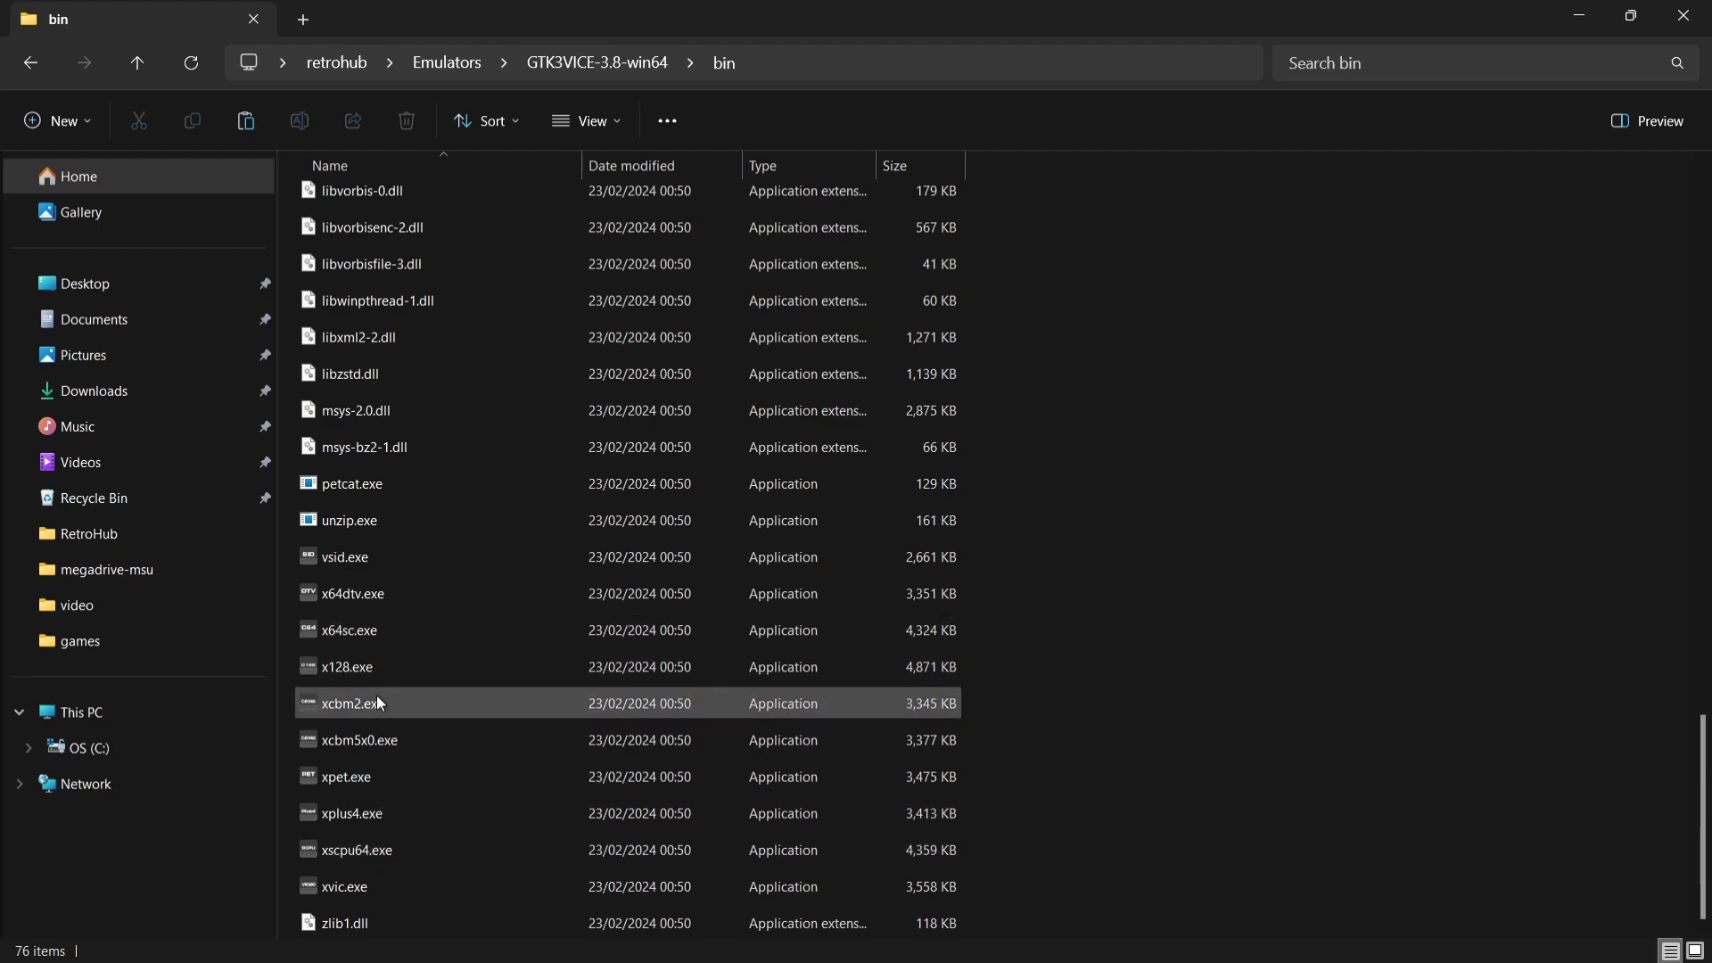
double_click(416, 633)
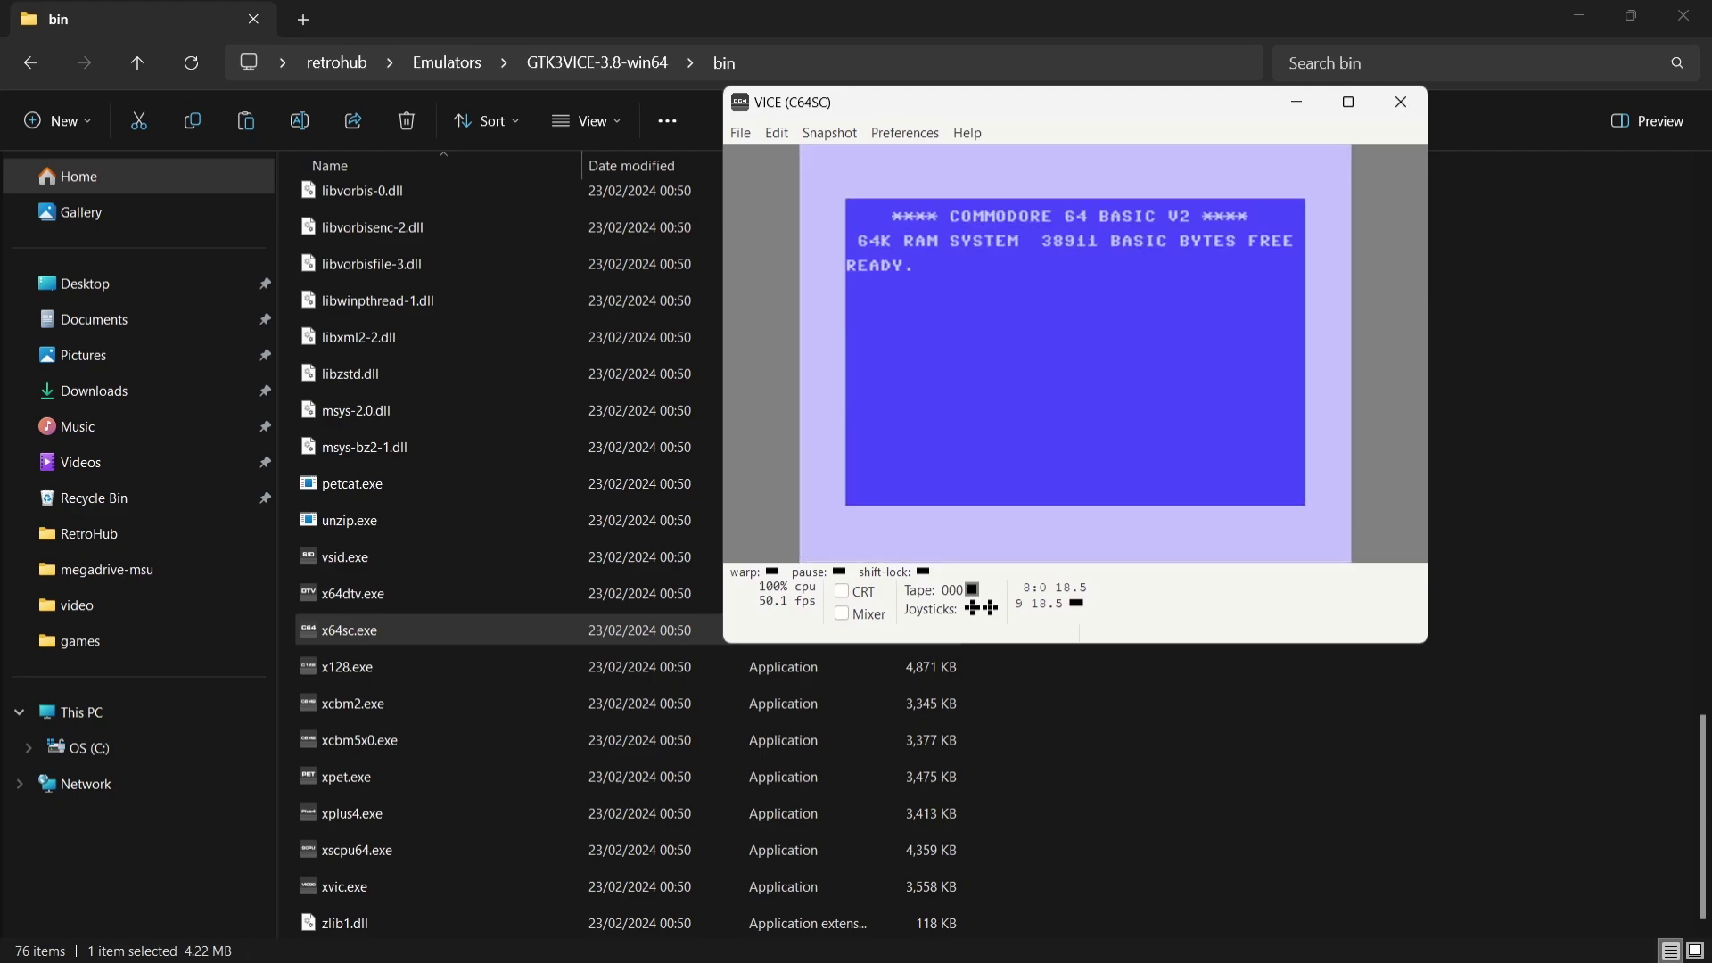
left_click(1345, 104)
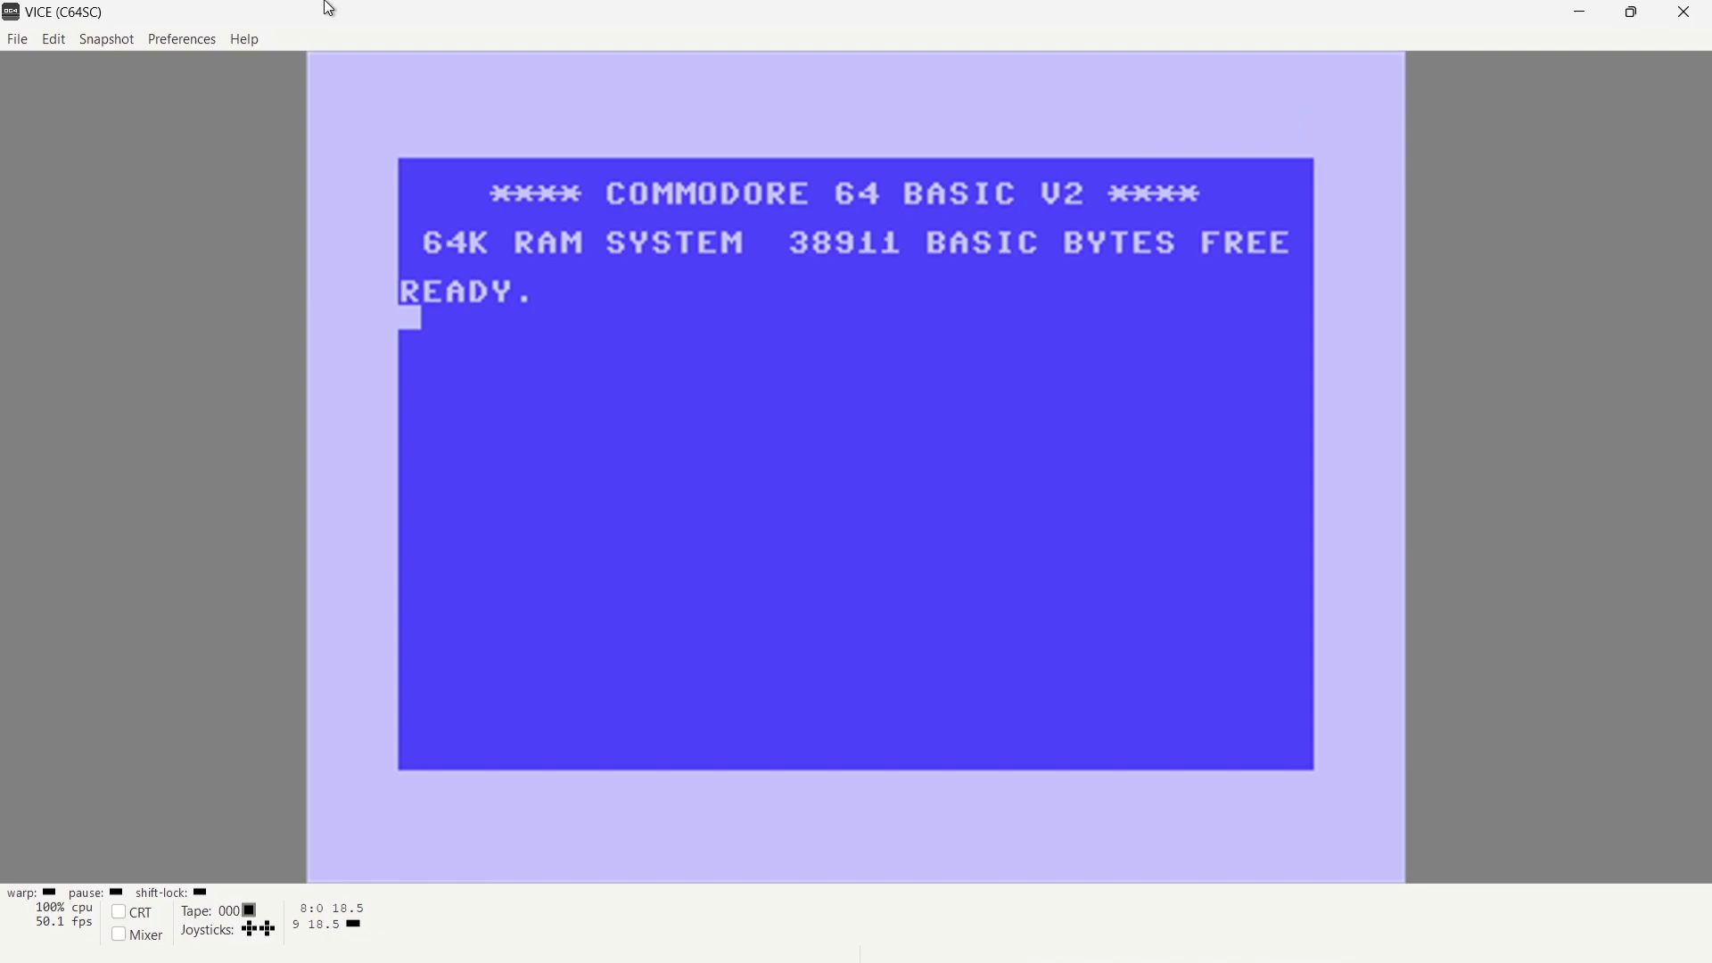
- Review the Host display and VIC-II display settings, keeping CCS64 as the external palette
left_click(185, 45)
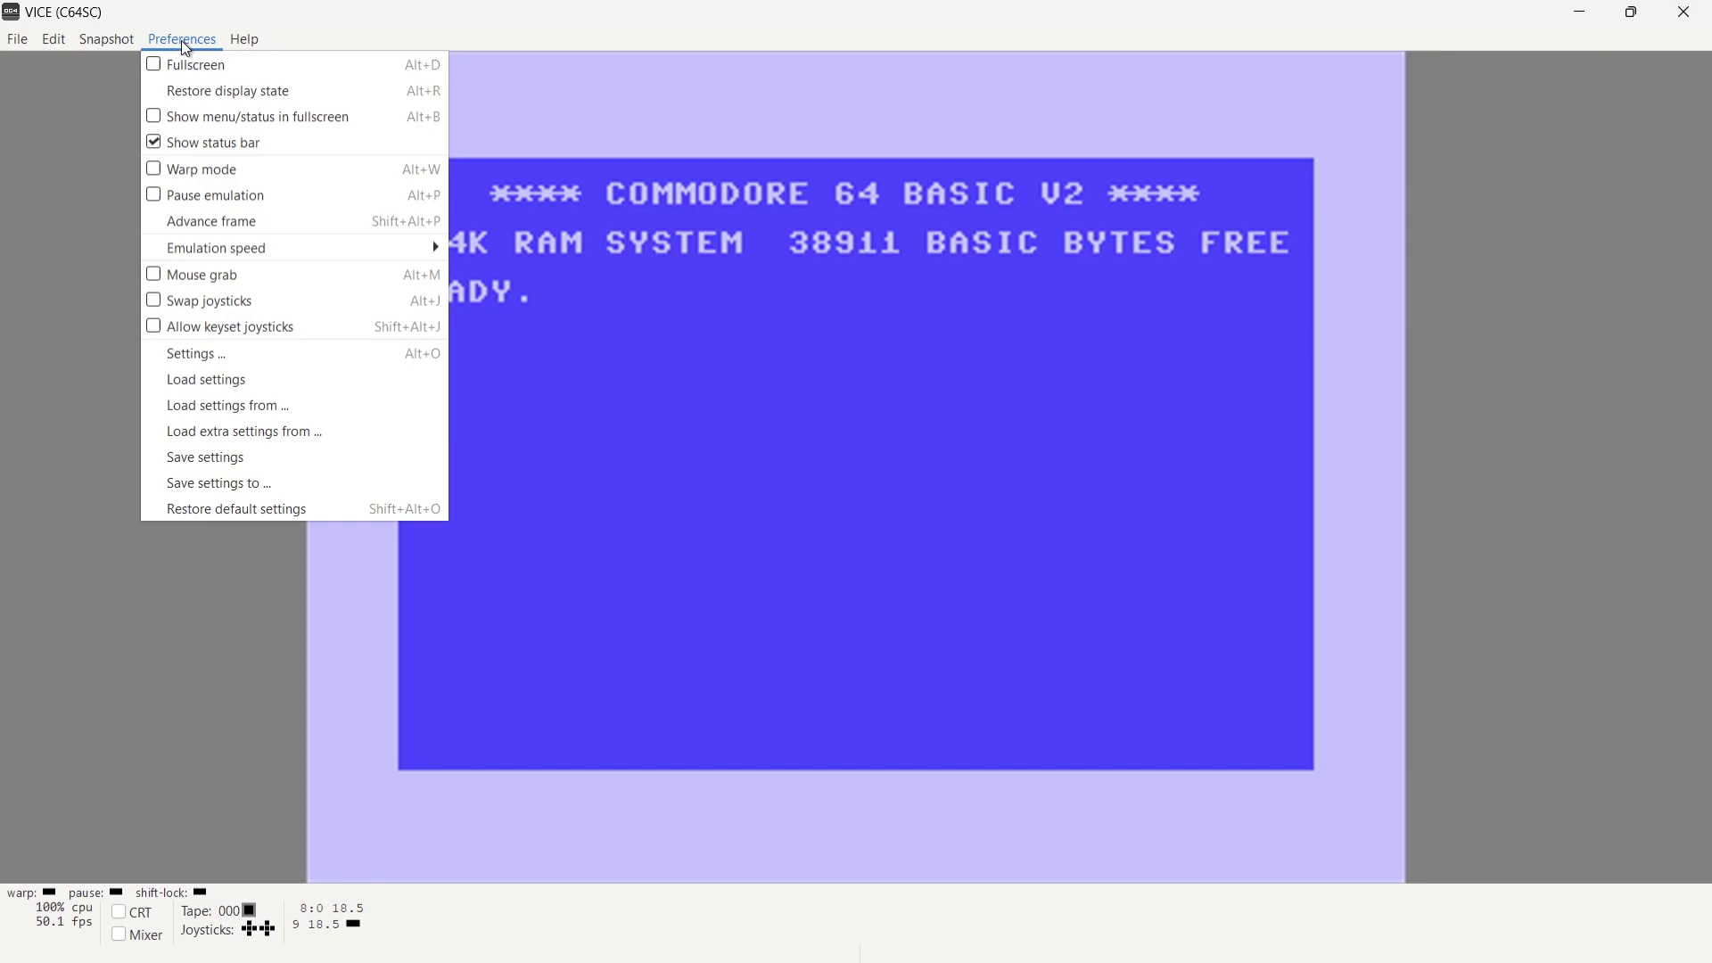
left_click(201, 355)
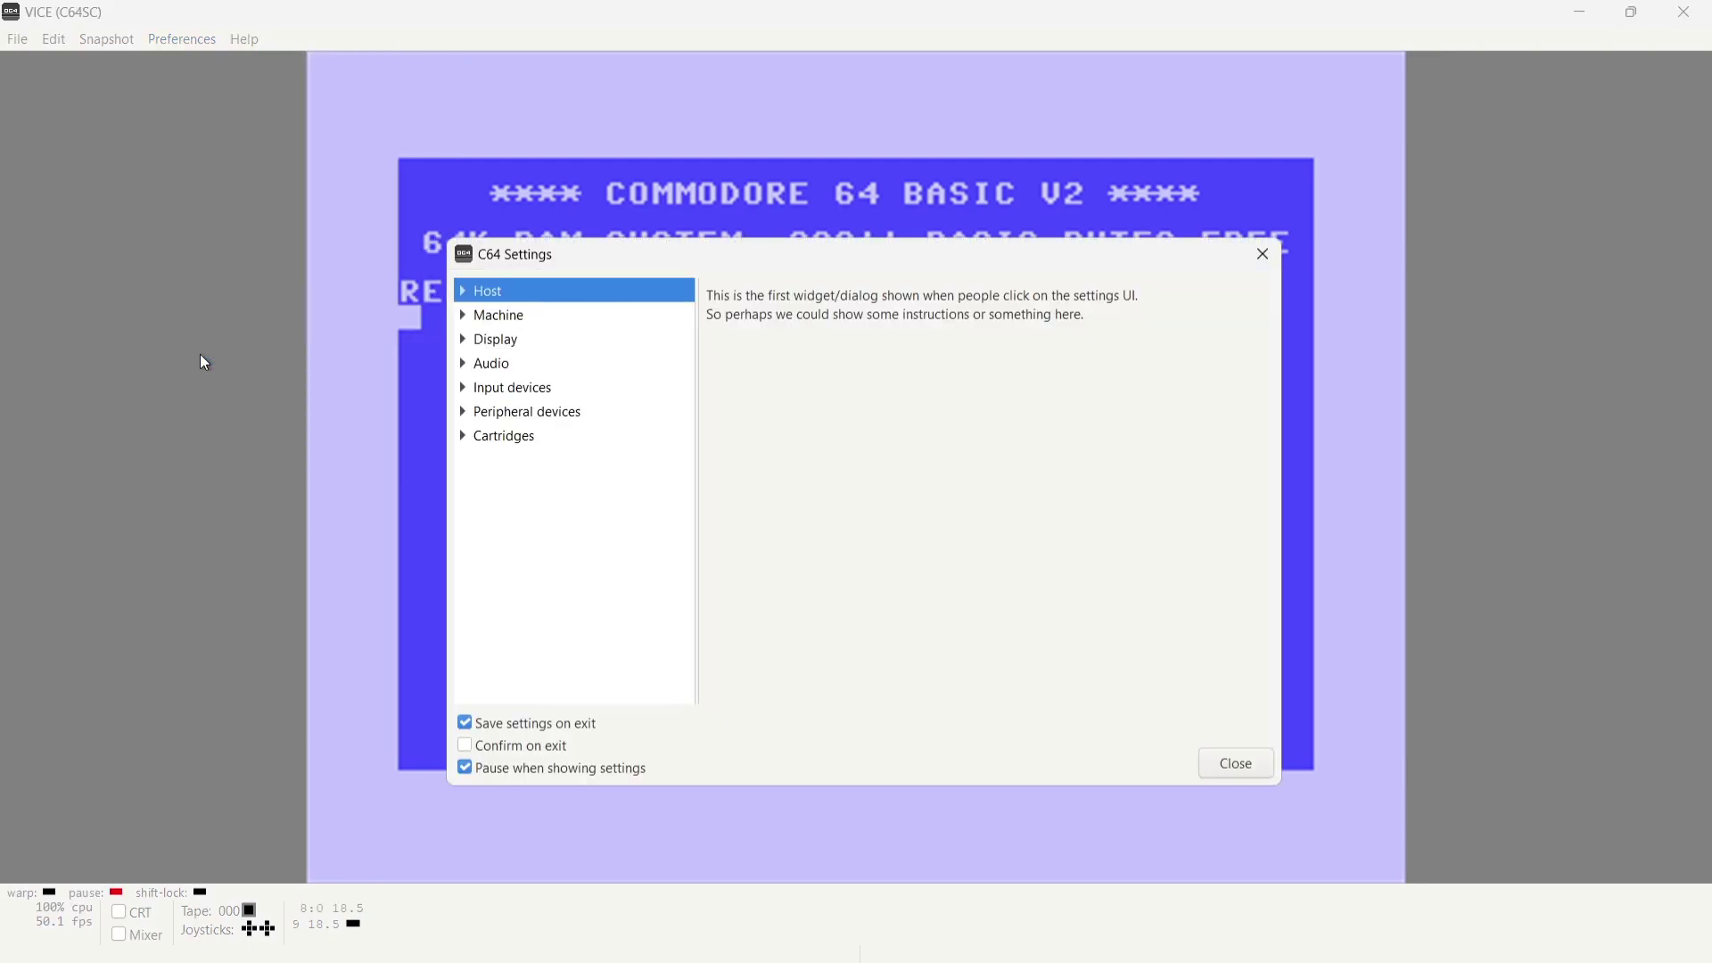
left_click(463, 341)
left_click(545, 369)
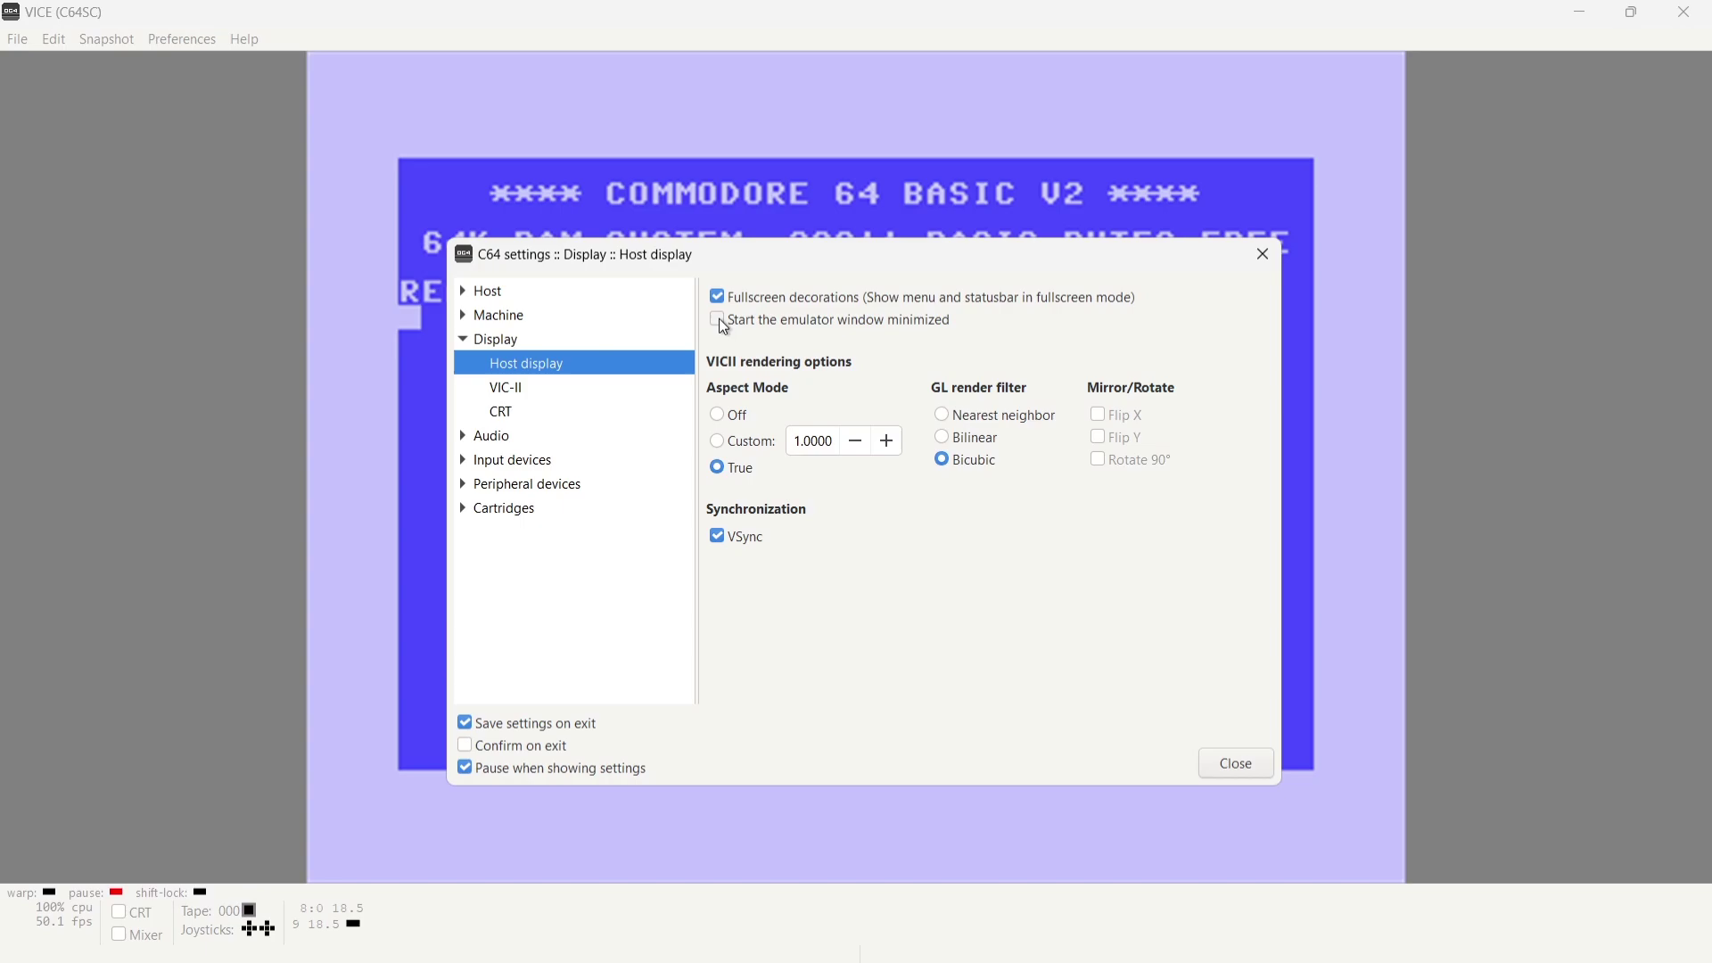
left_click(542, 392)
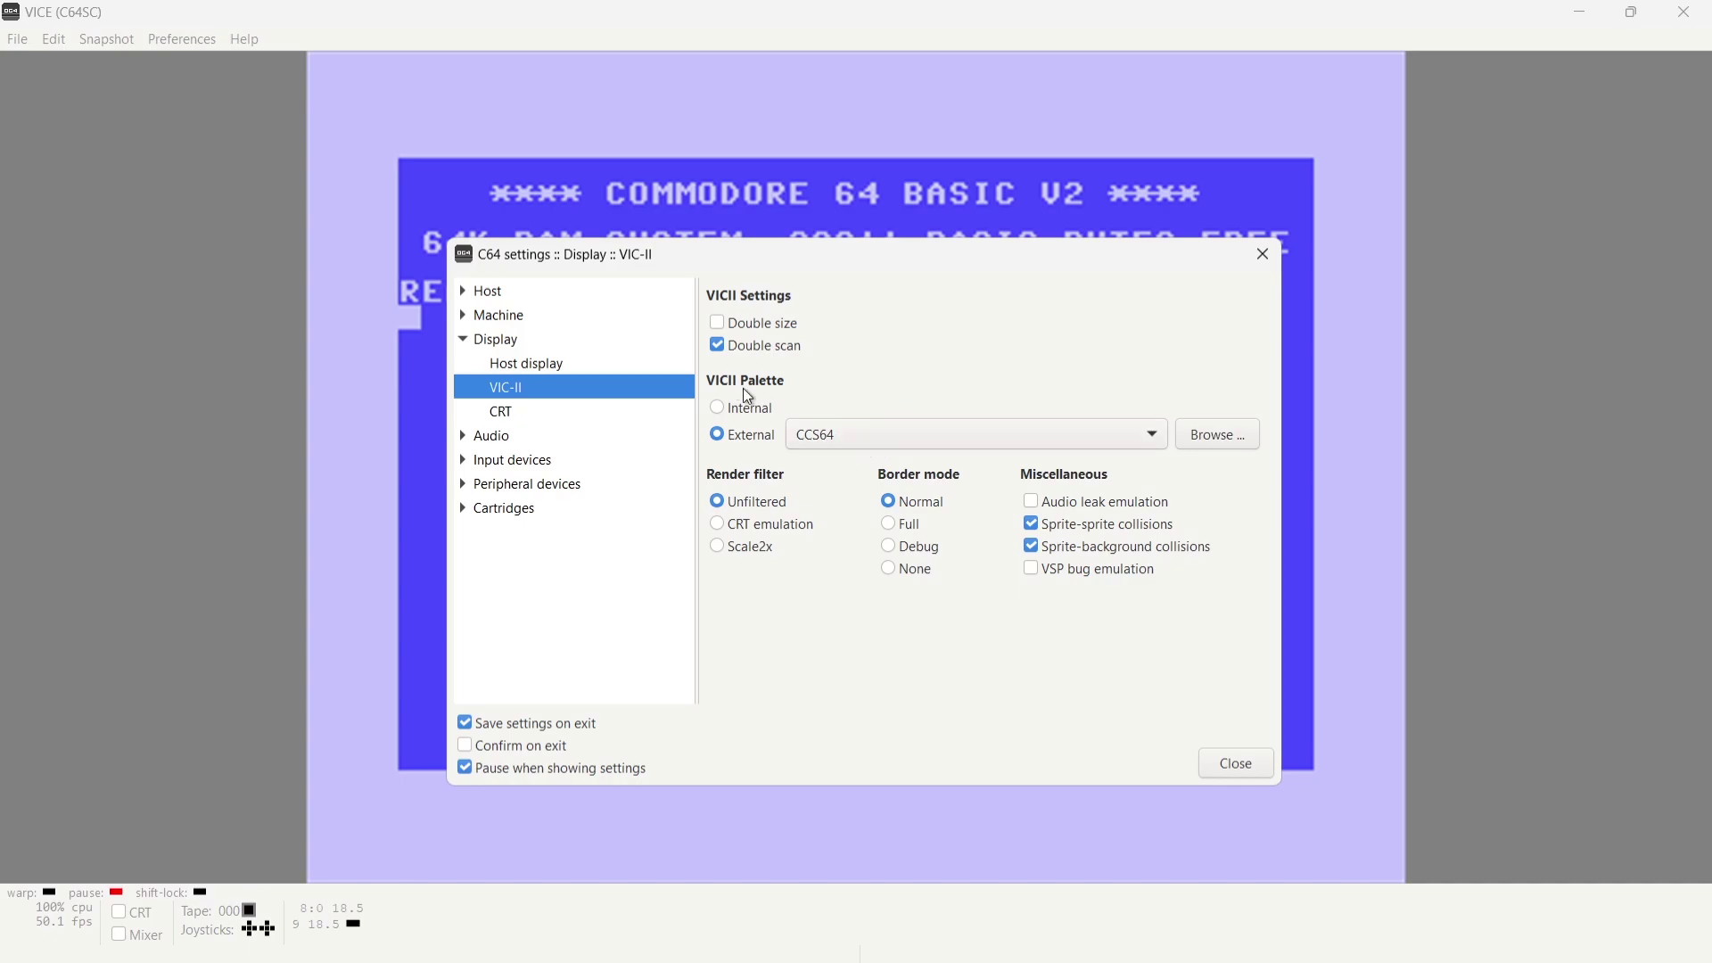
left_click(936, 435)
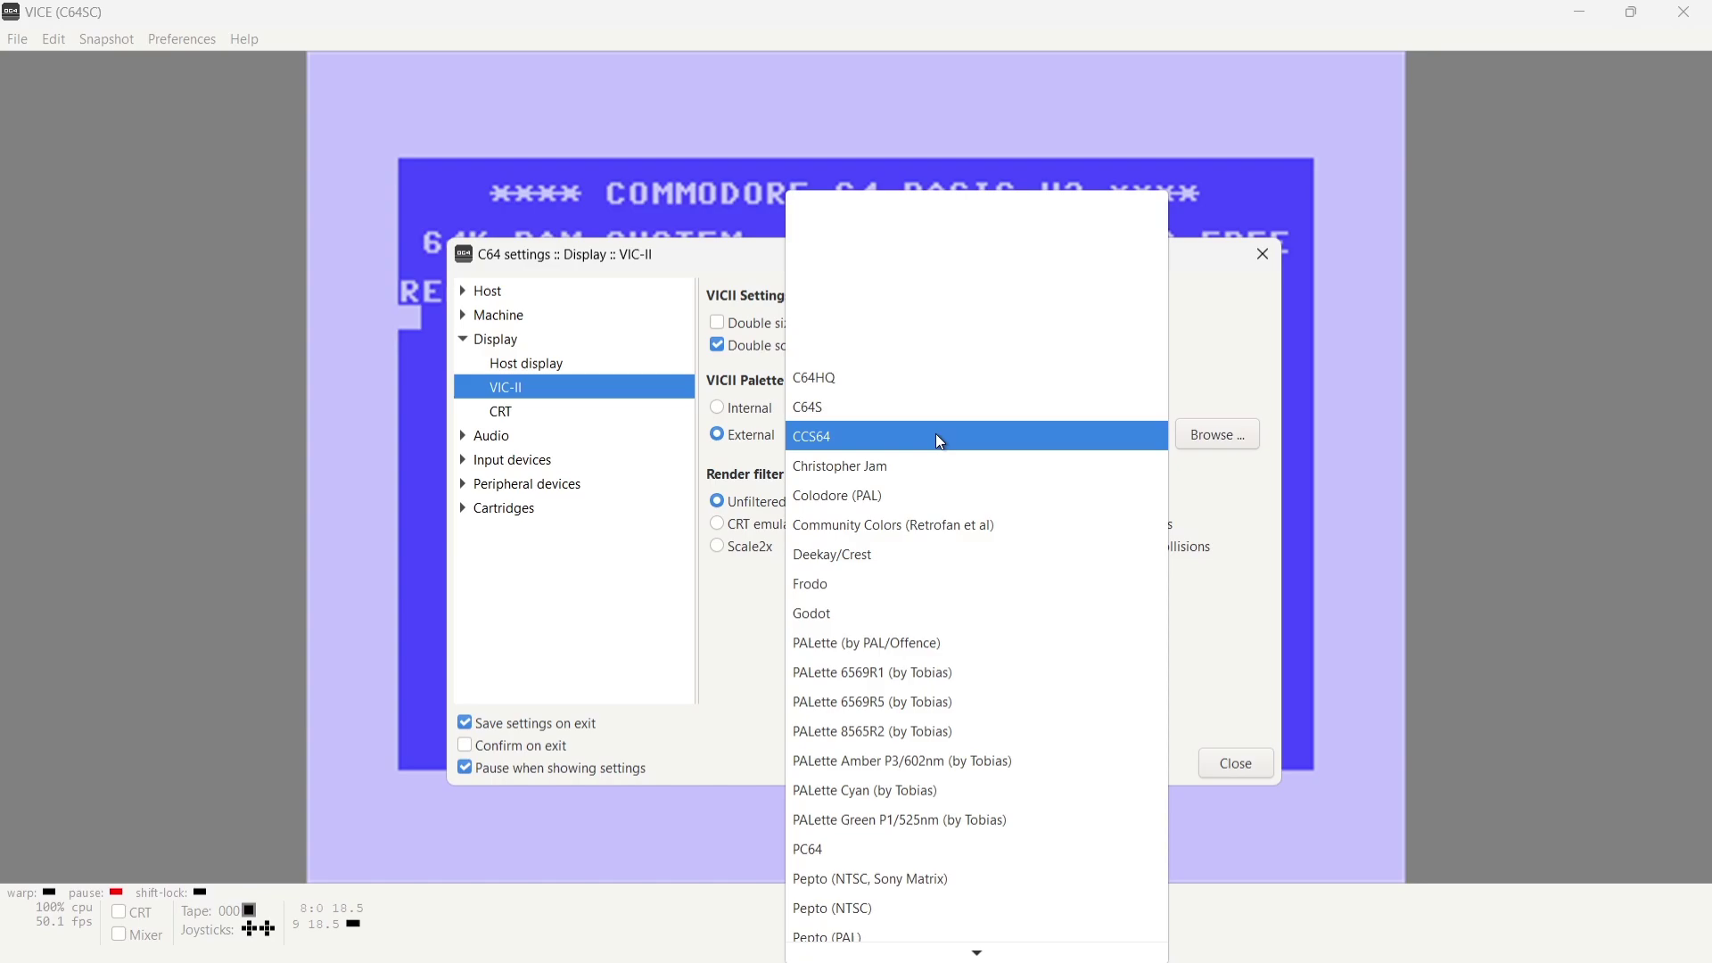
left_click(937, 435)
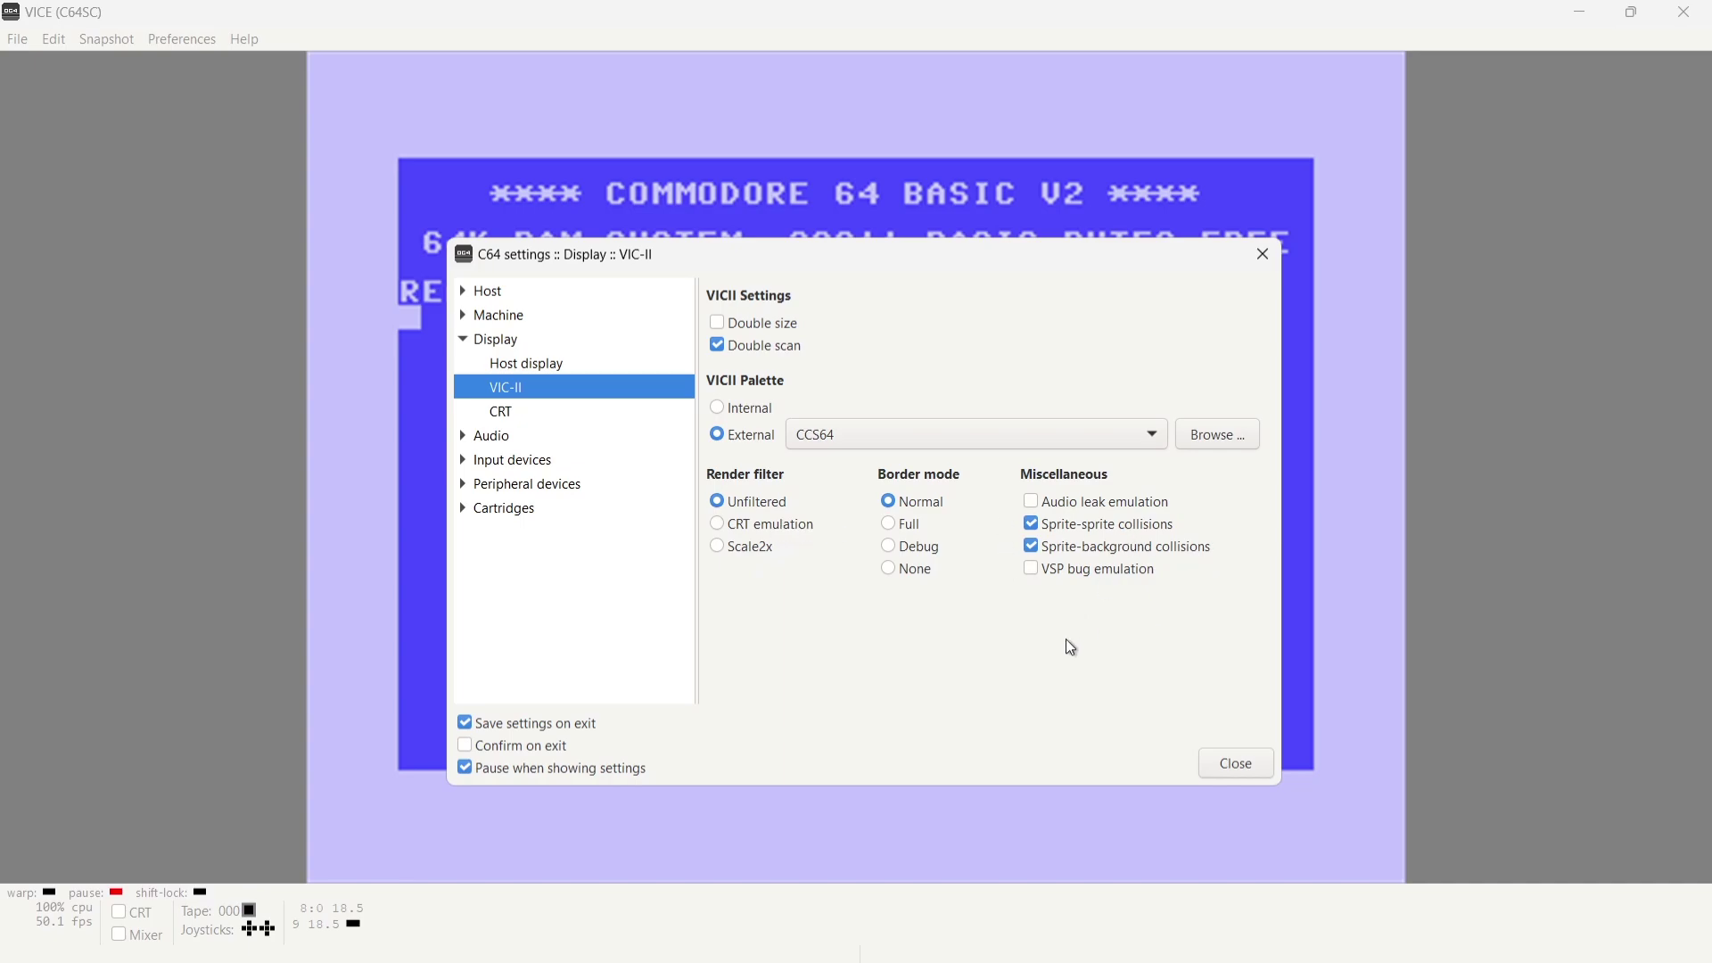
- Open the joystick settings among the emulator's input device settings
left_click(462, 461)
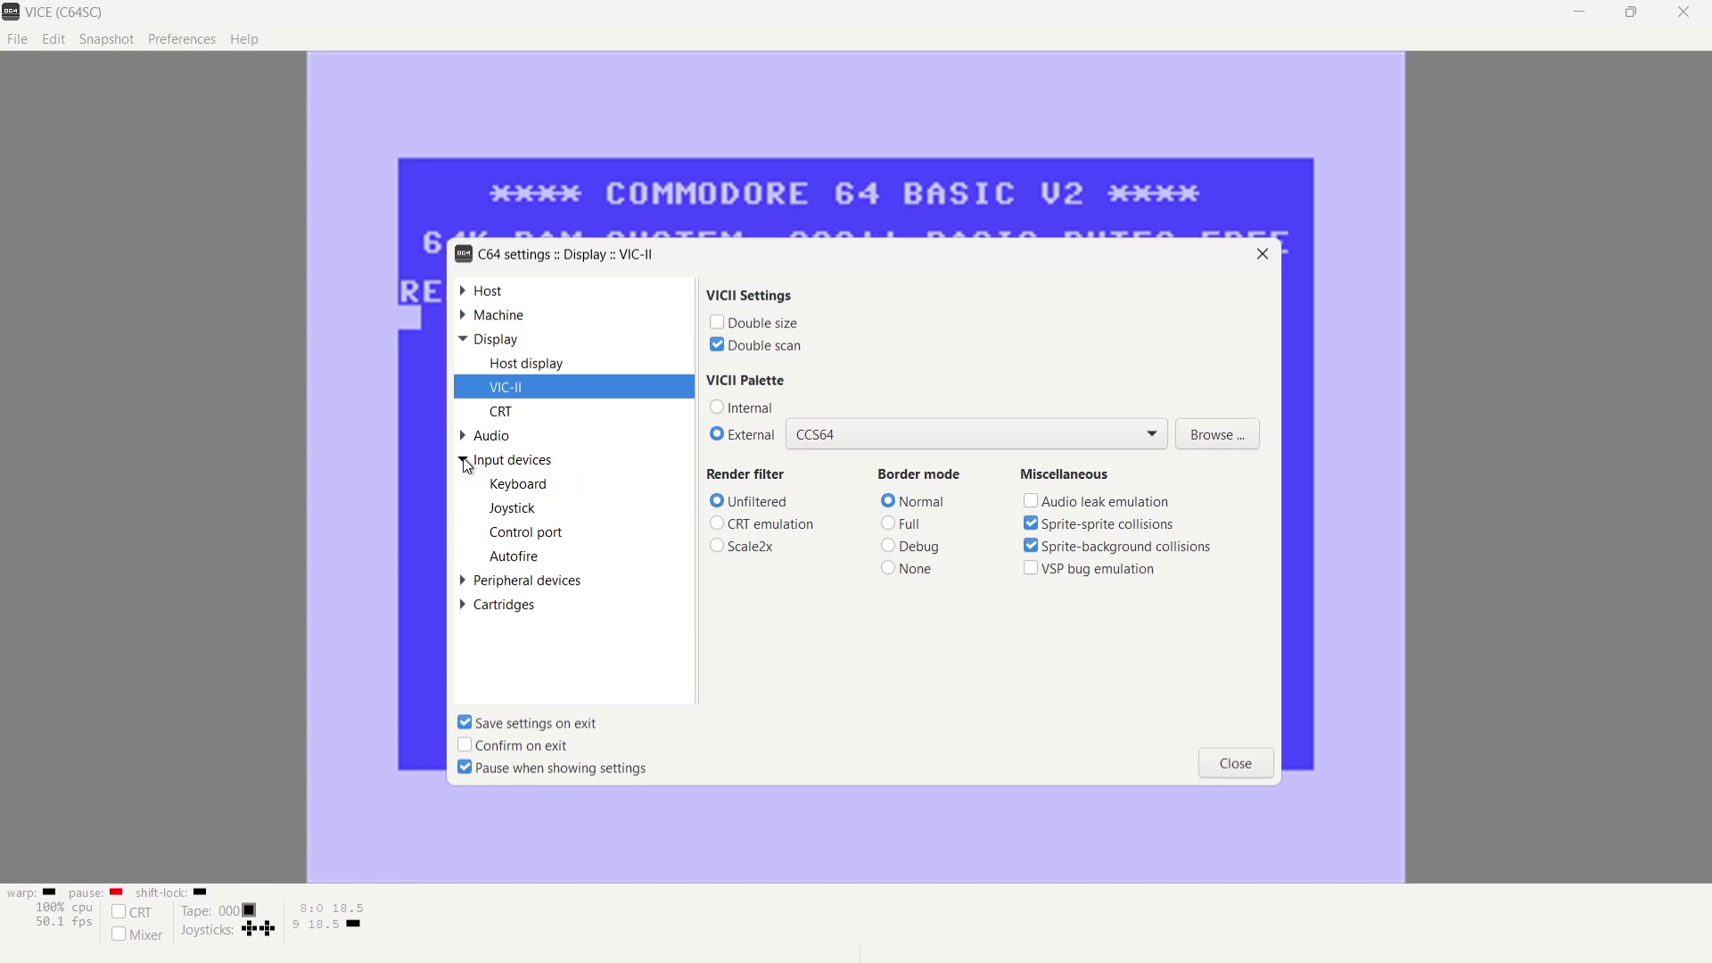
left_click(505, 465)
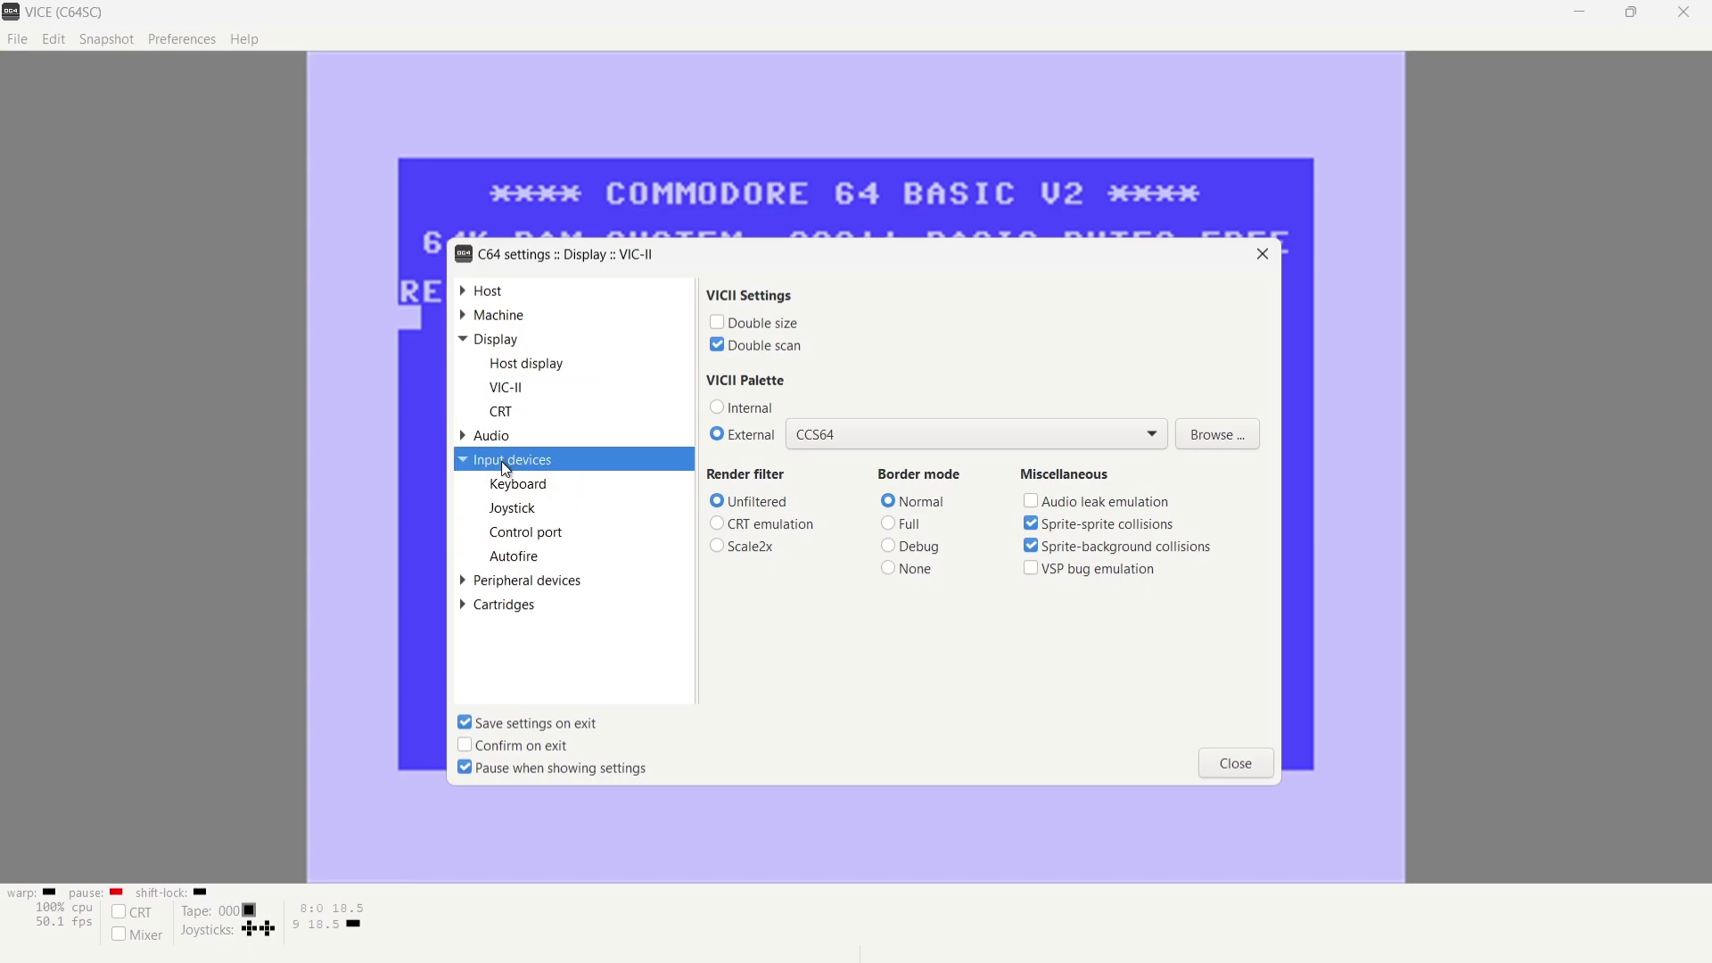
left_click(513, 515)
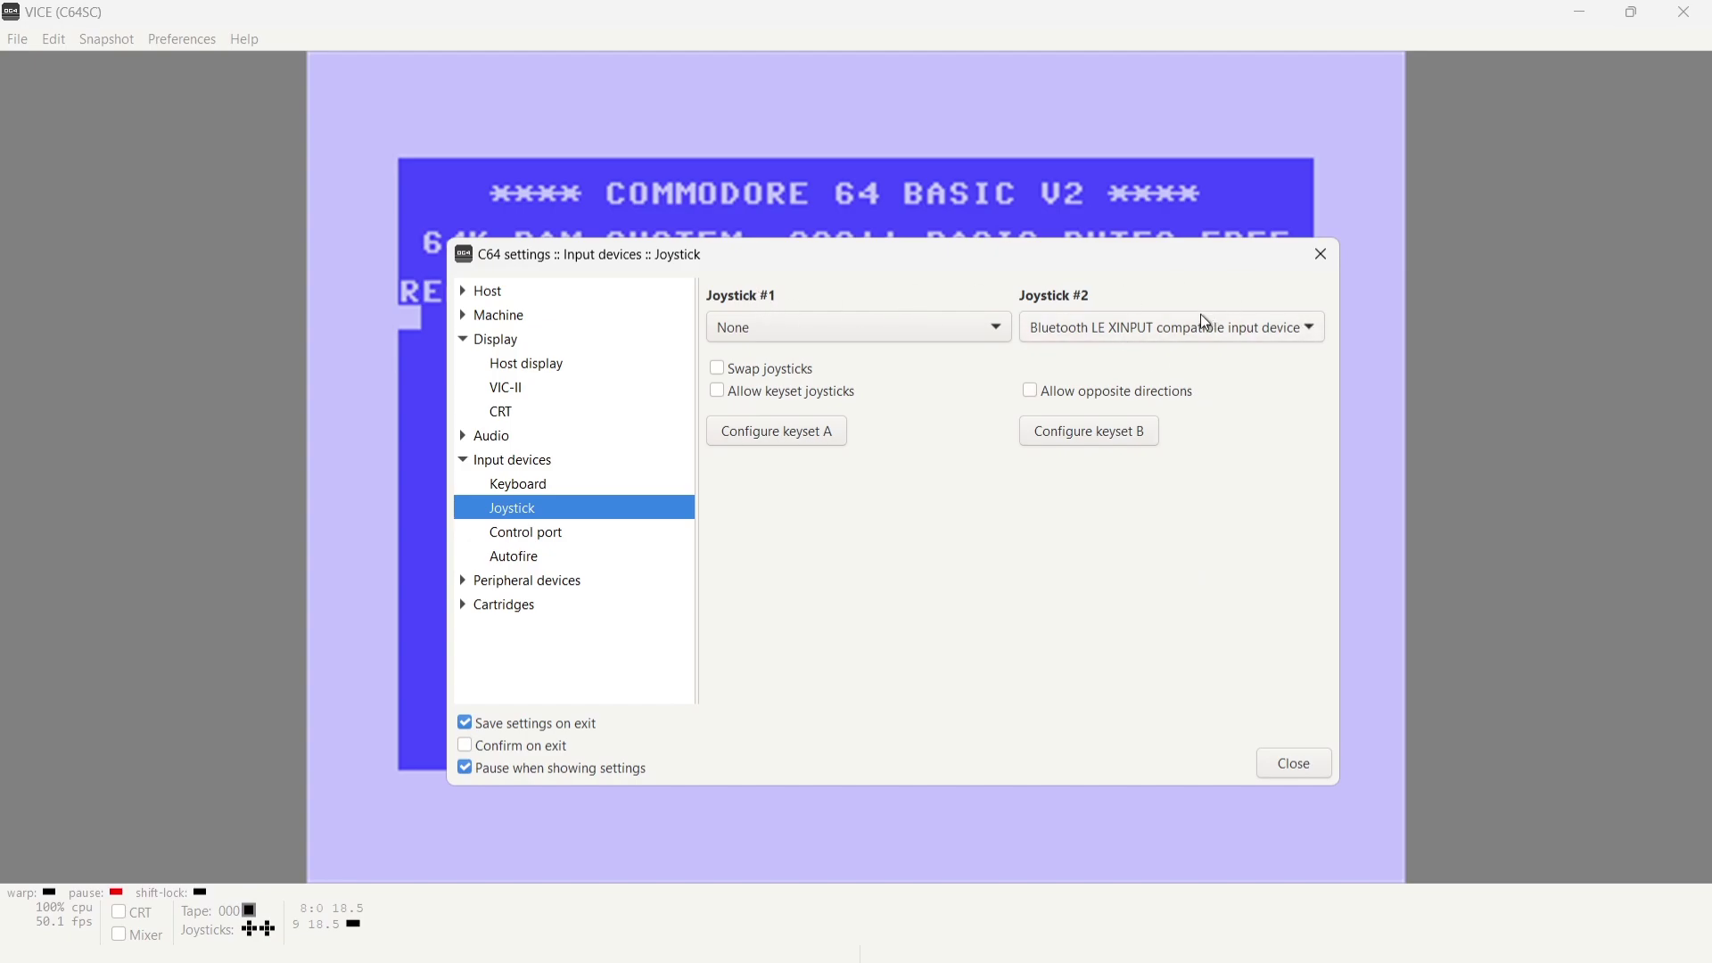
- Toggle the Swap joysticks option on and back off, and close the emulator settings
left_click(751, 376)
left_click(752, 376)
left_click(1302, 765)
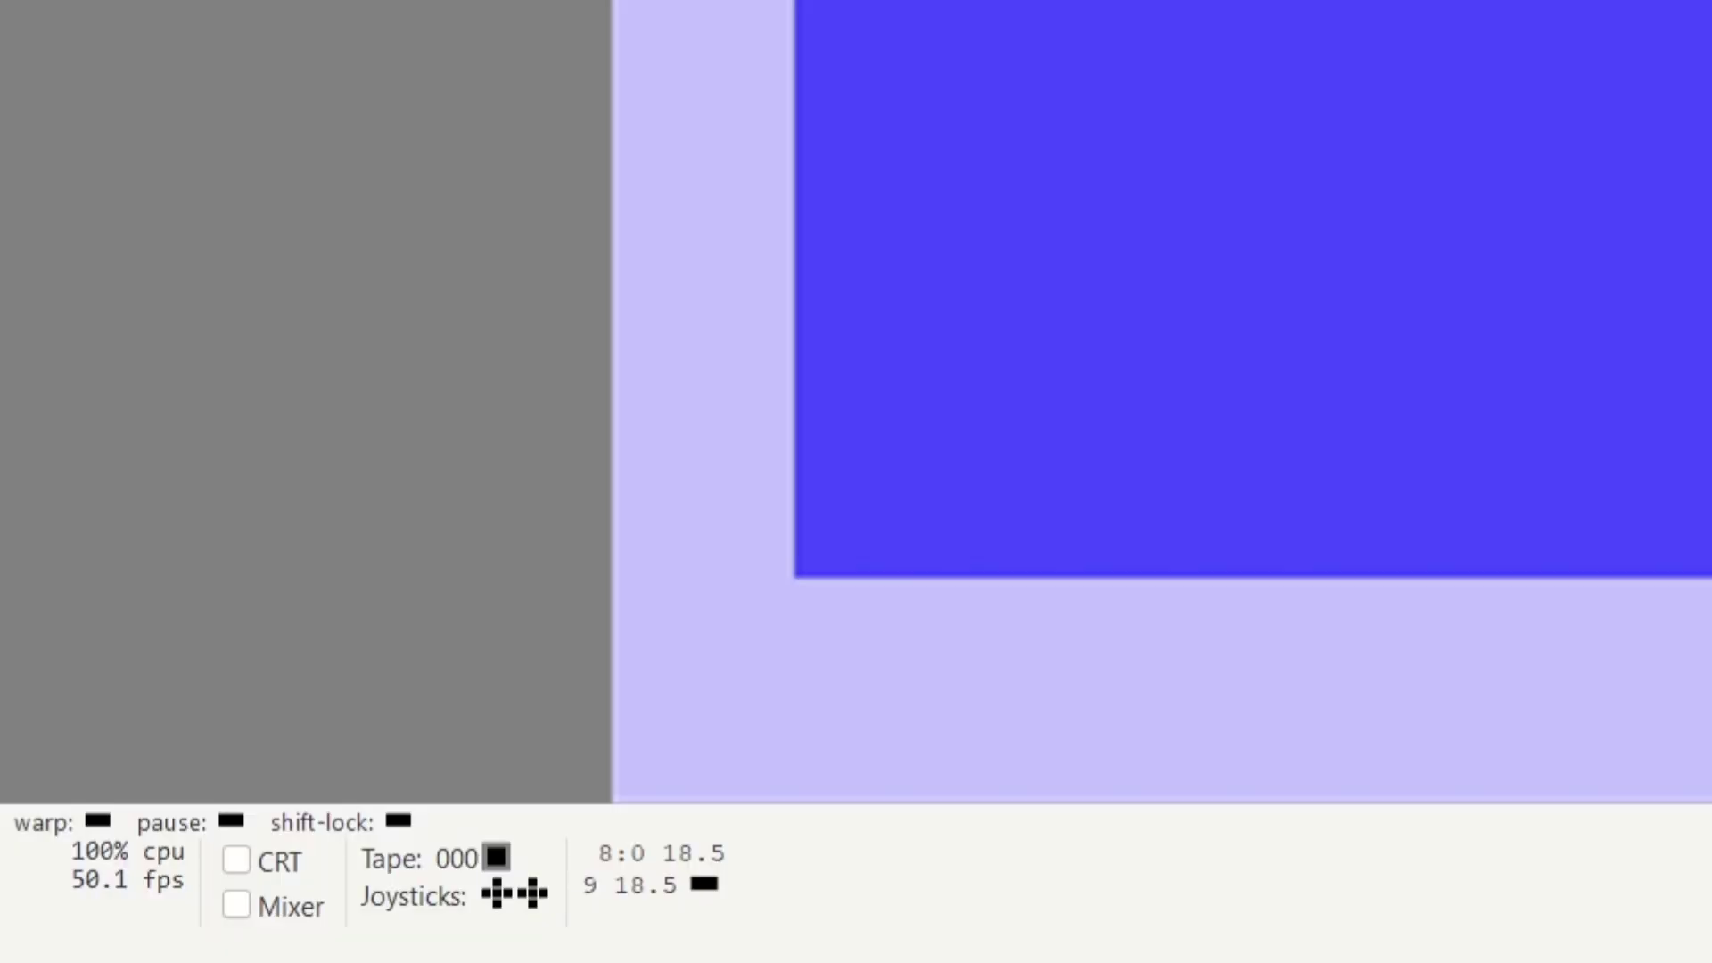
- Test the joystick's directions against the Joysticks indicators in the emulator's status bar
key("KP_8")
key("KP_0")
key("KP_6")
key("KP_2")
key("KP_8")
key("KP_4")
key("KP_8")
key("KP_8")
key("KP_4")
key("KP_2")
key("KP_8")
key("KP_4")
key("KP_2")
key("KP_8")
key("KP_6")
key("KP_2")
key("KP_8")
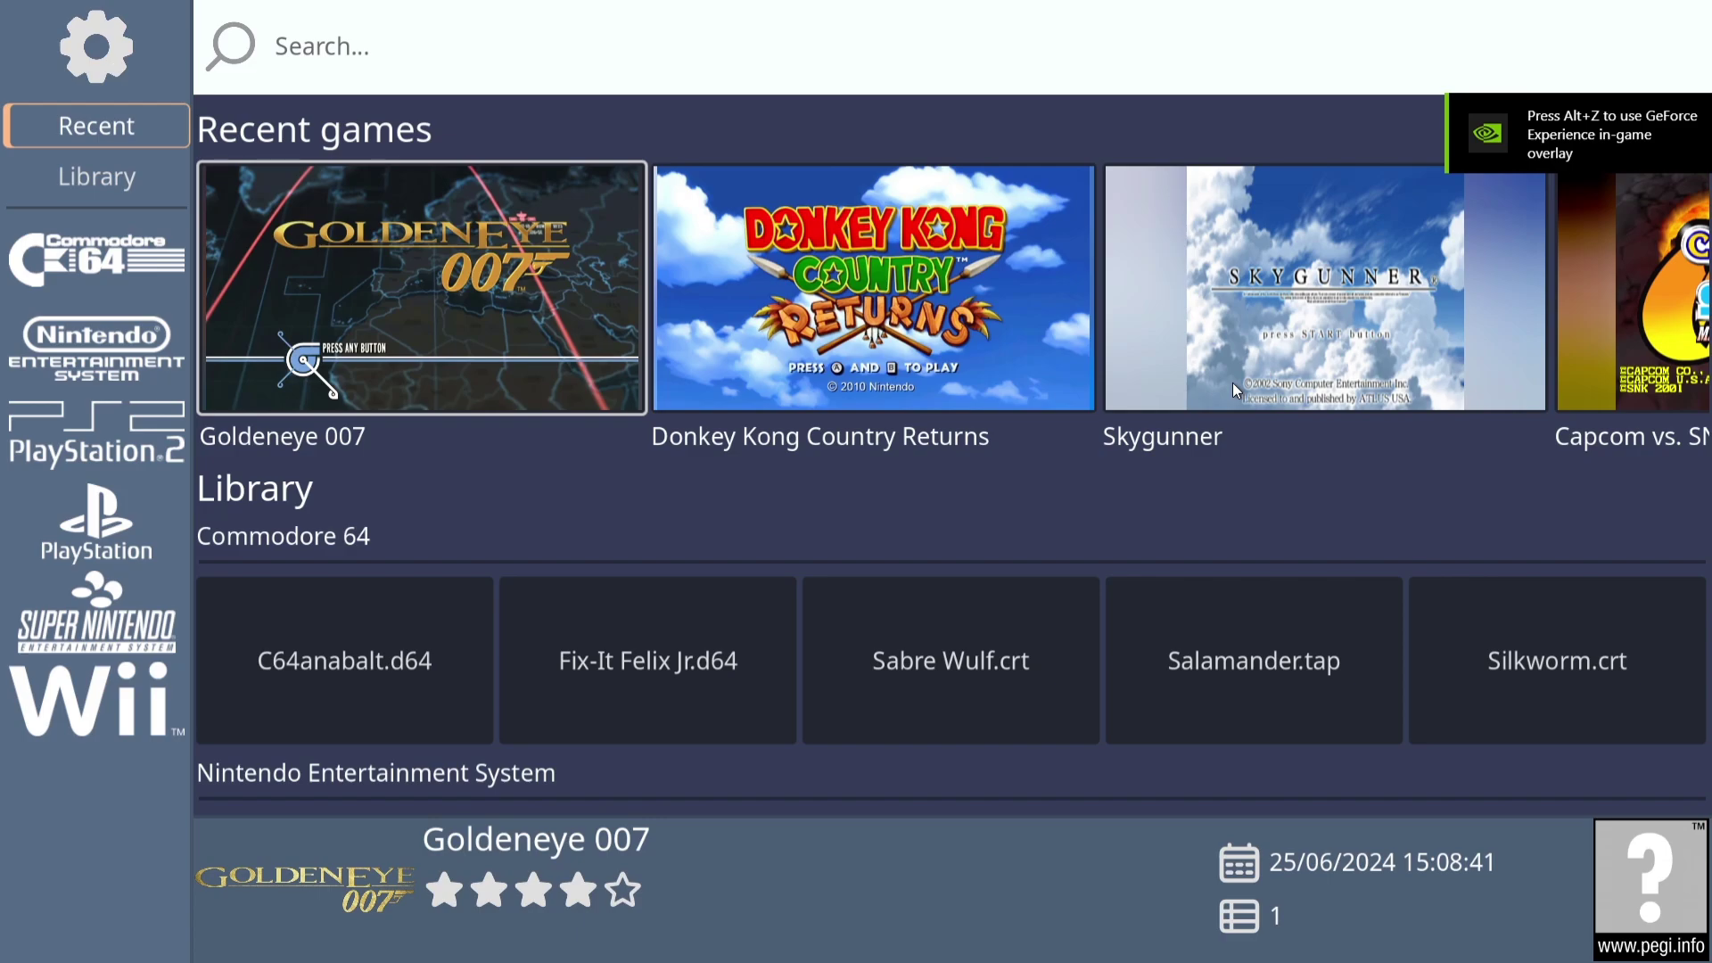
- Switch to RetroHub and review the supported extensions and emulators of the Commodore 64 system in its system settings
key("Escape")
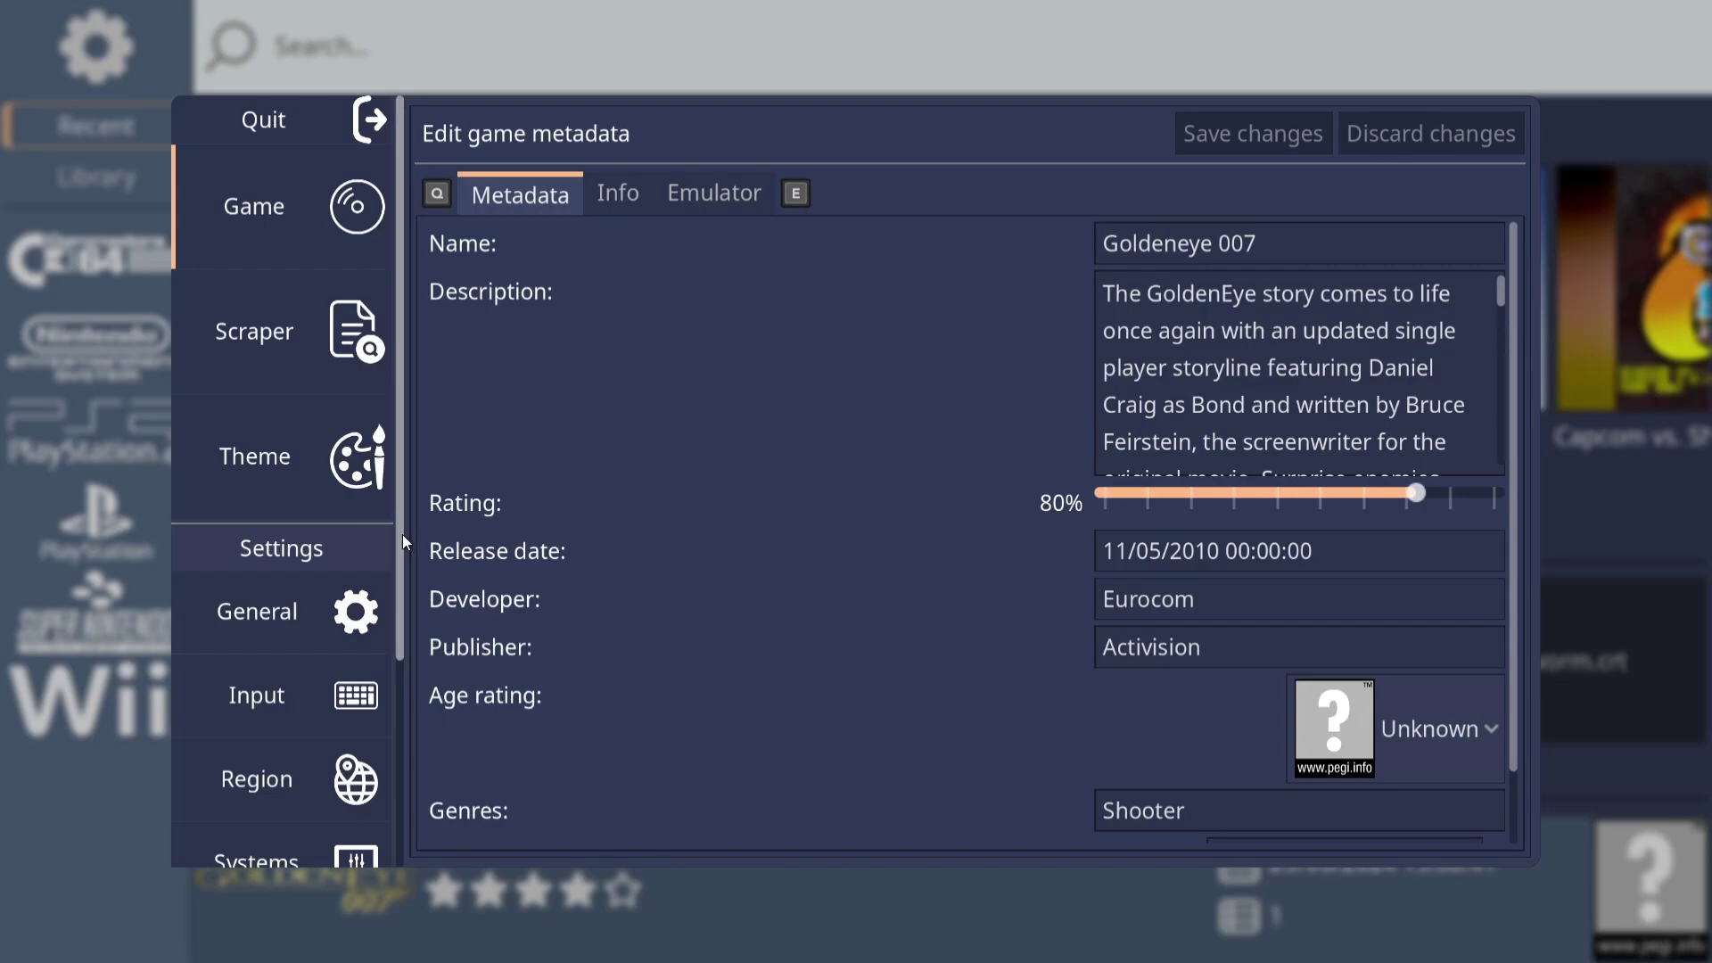
left_click_drag(403, 533, 405, 751)
left_click(292, 580)
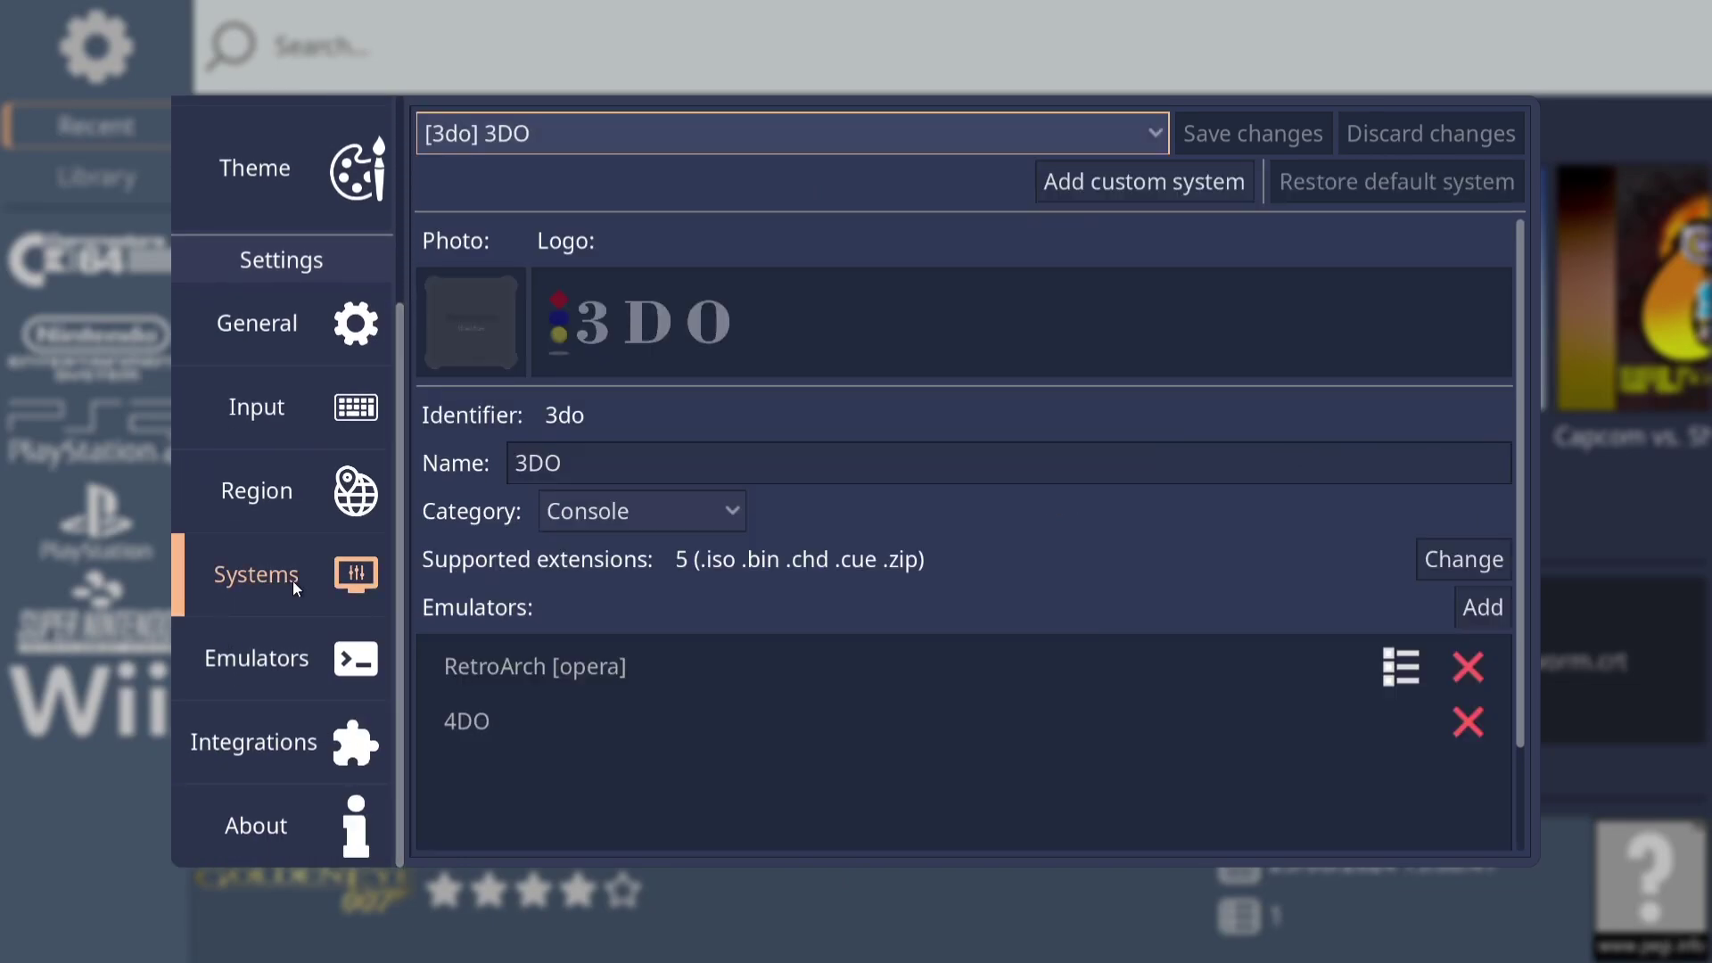
left_click(1146, 127)
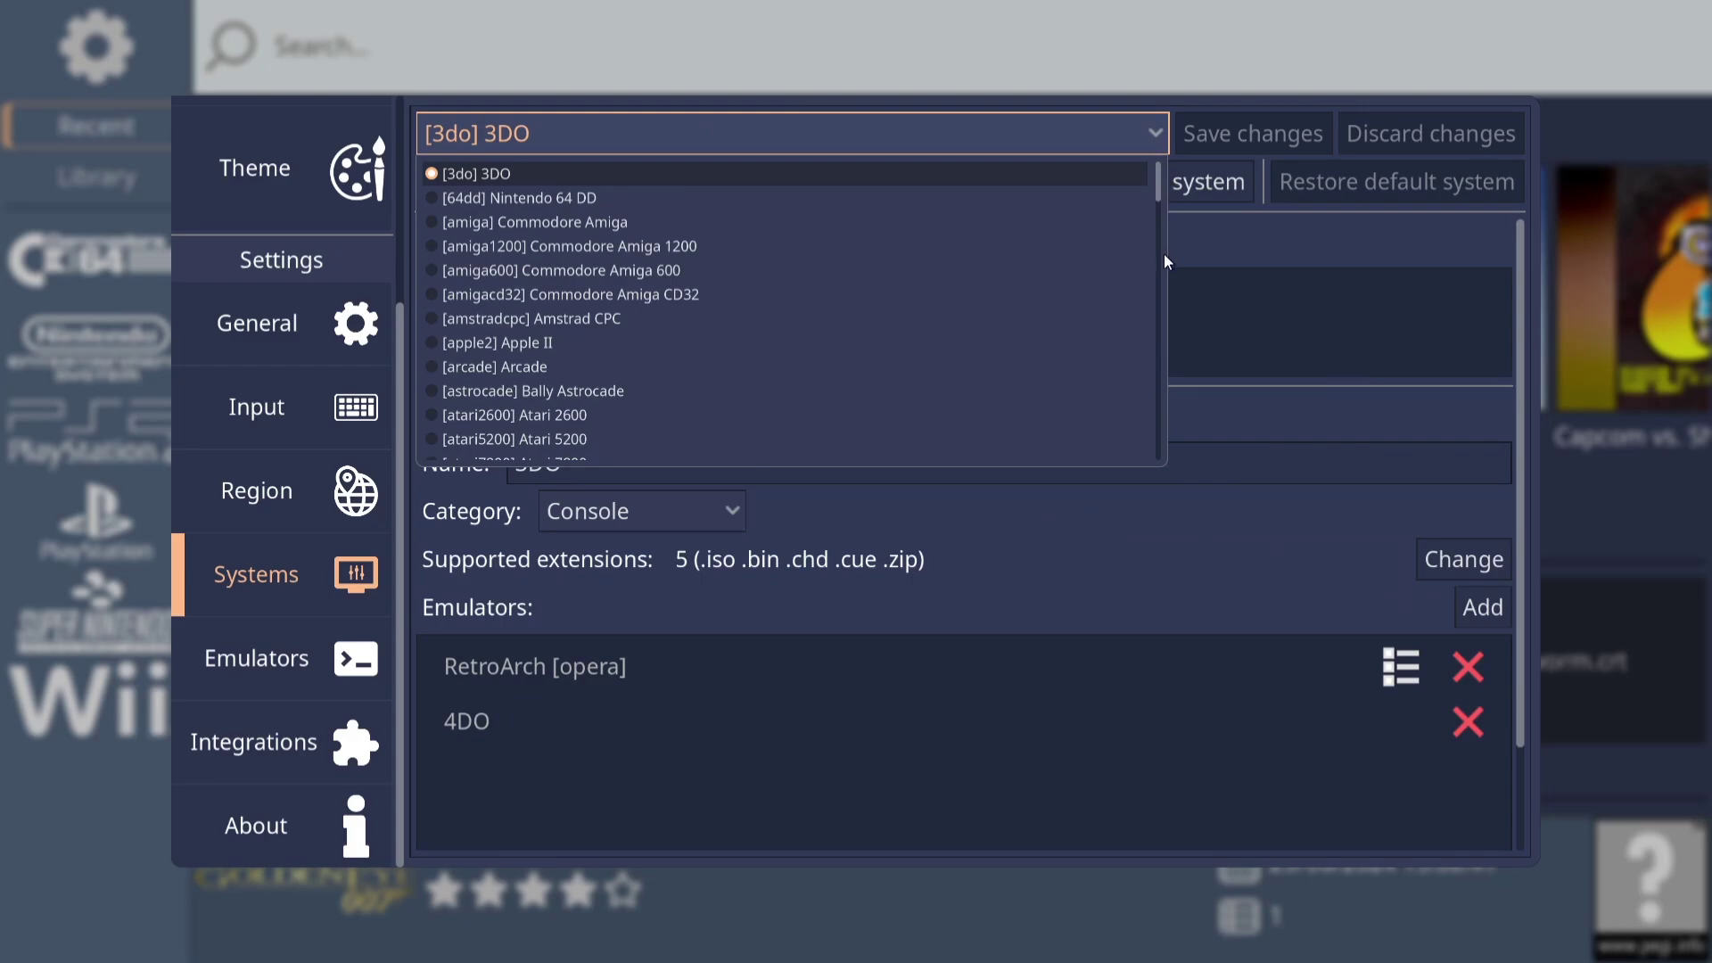
left_click_drag(1157, 177, 1164, 227)
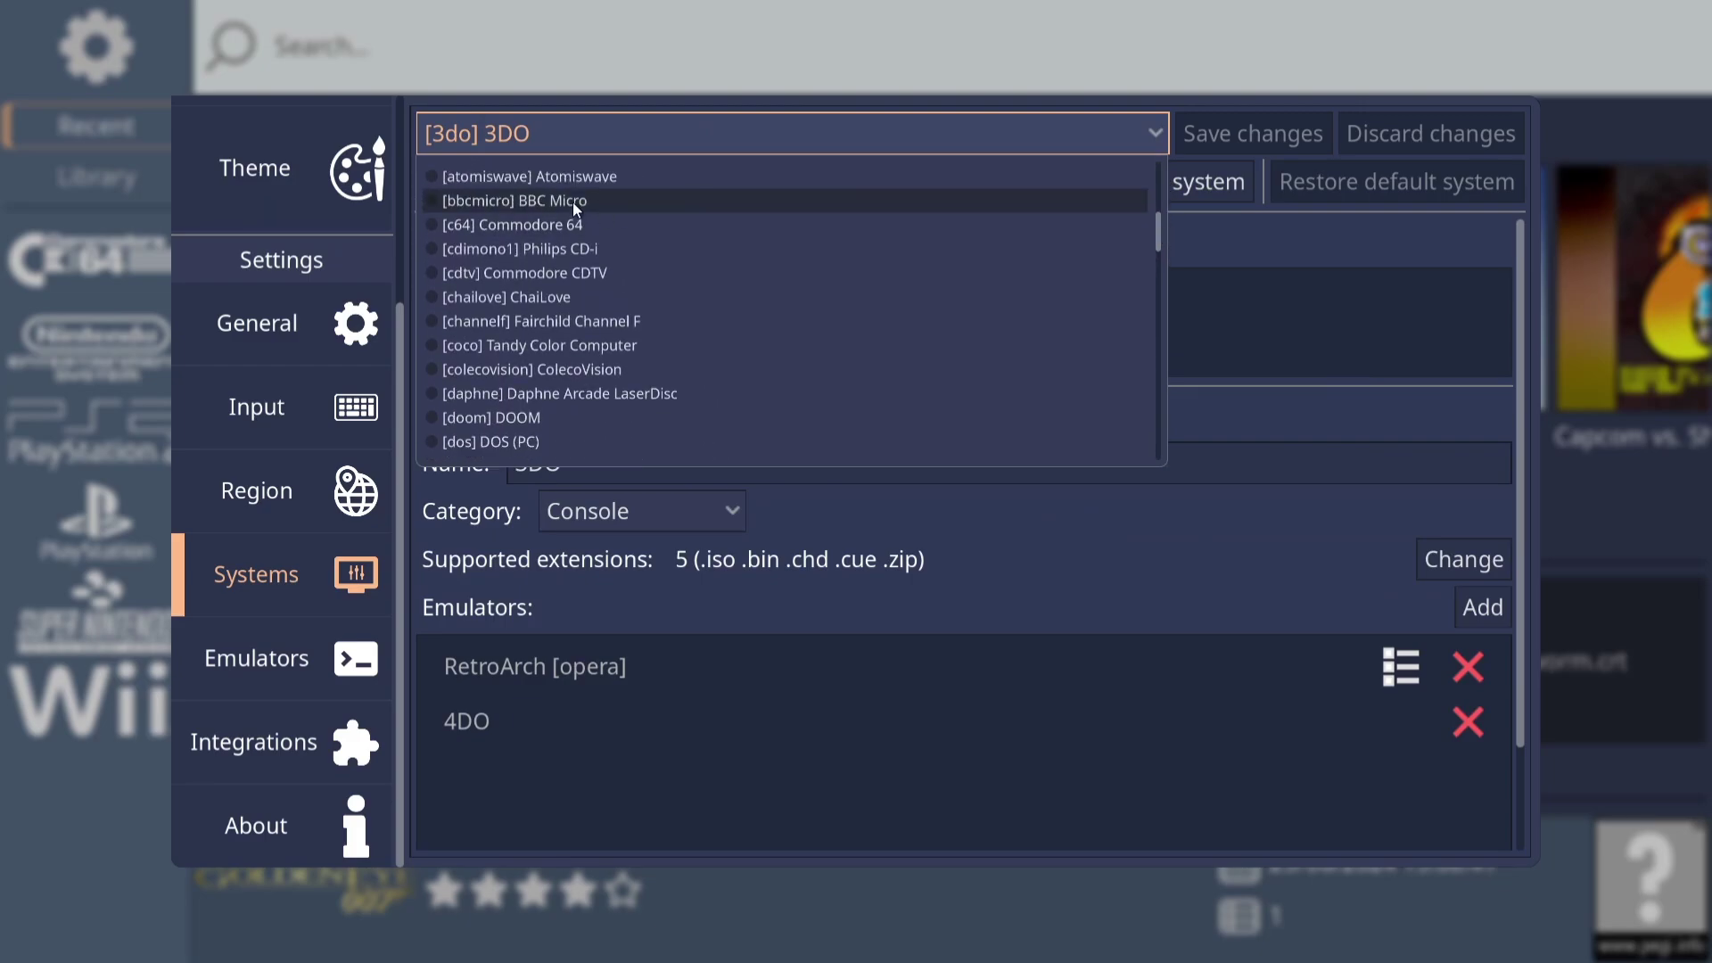
left_click(543, 223)
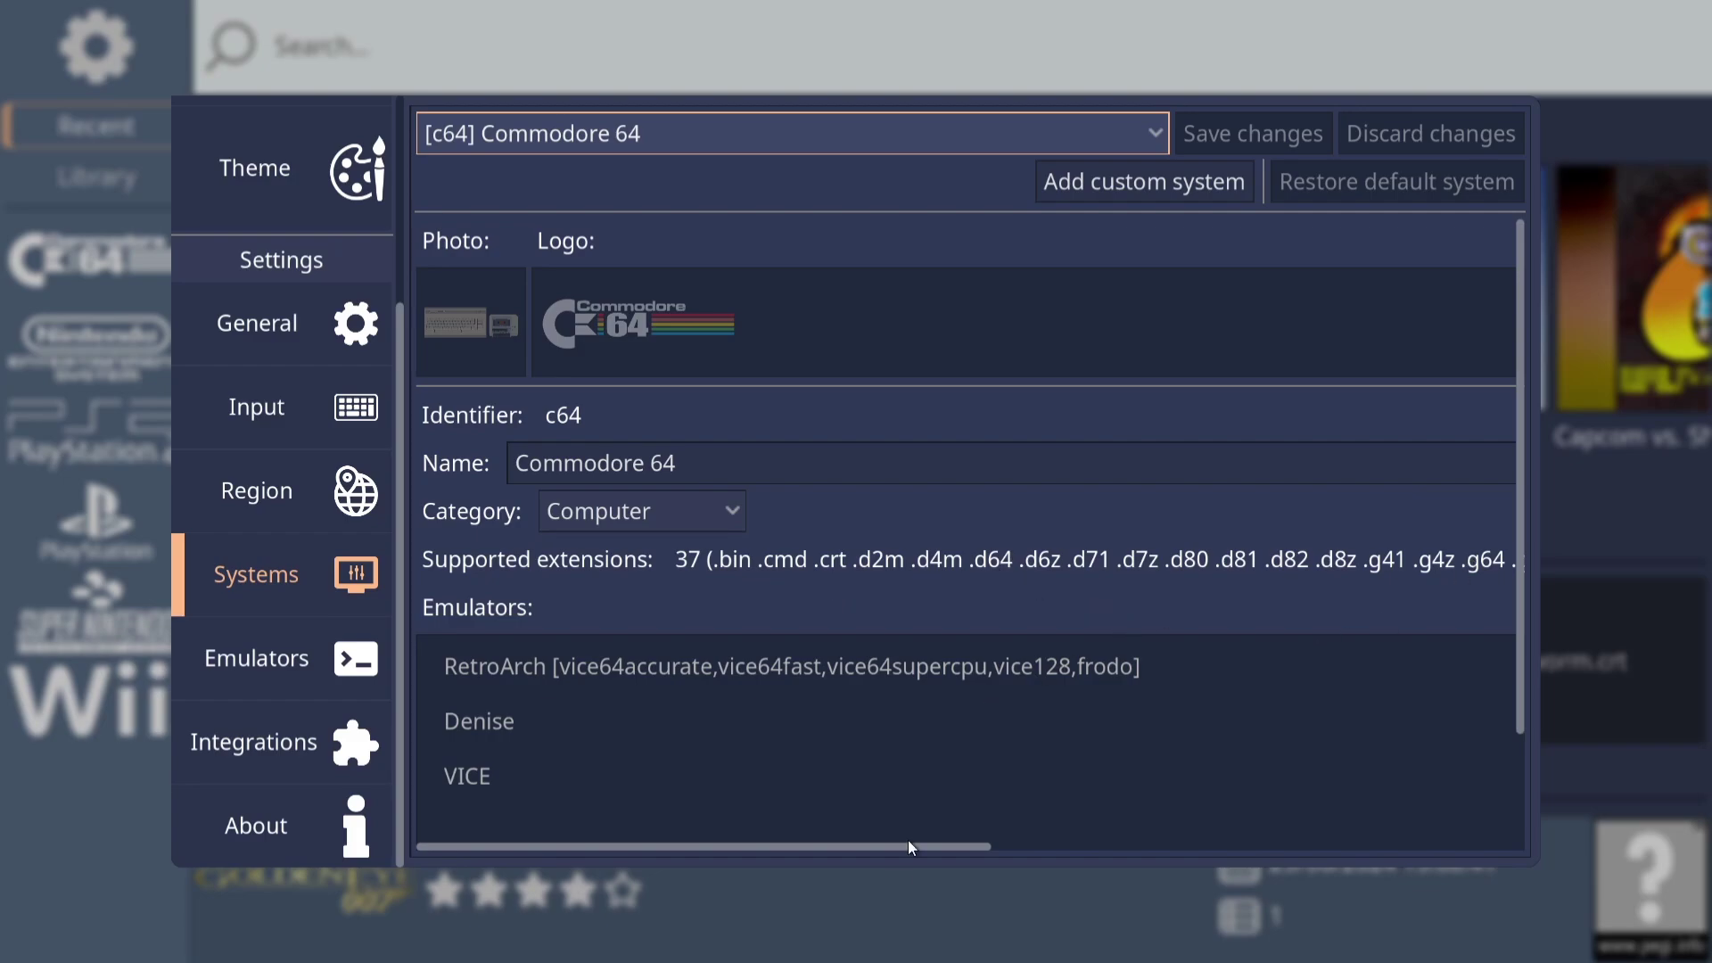
left_click_drag(913, 845, 1328, 878)
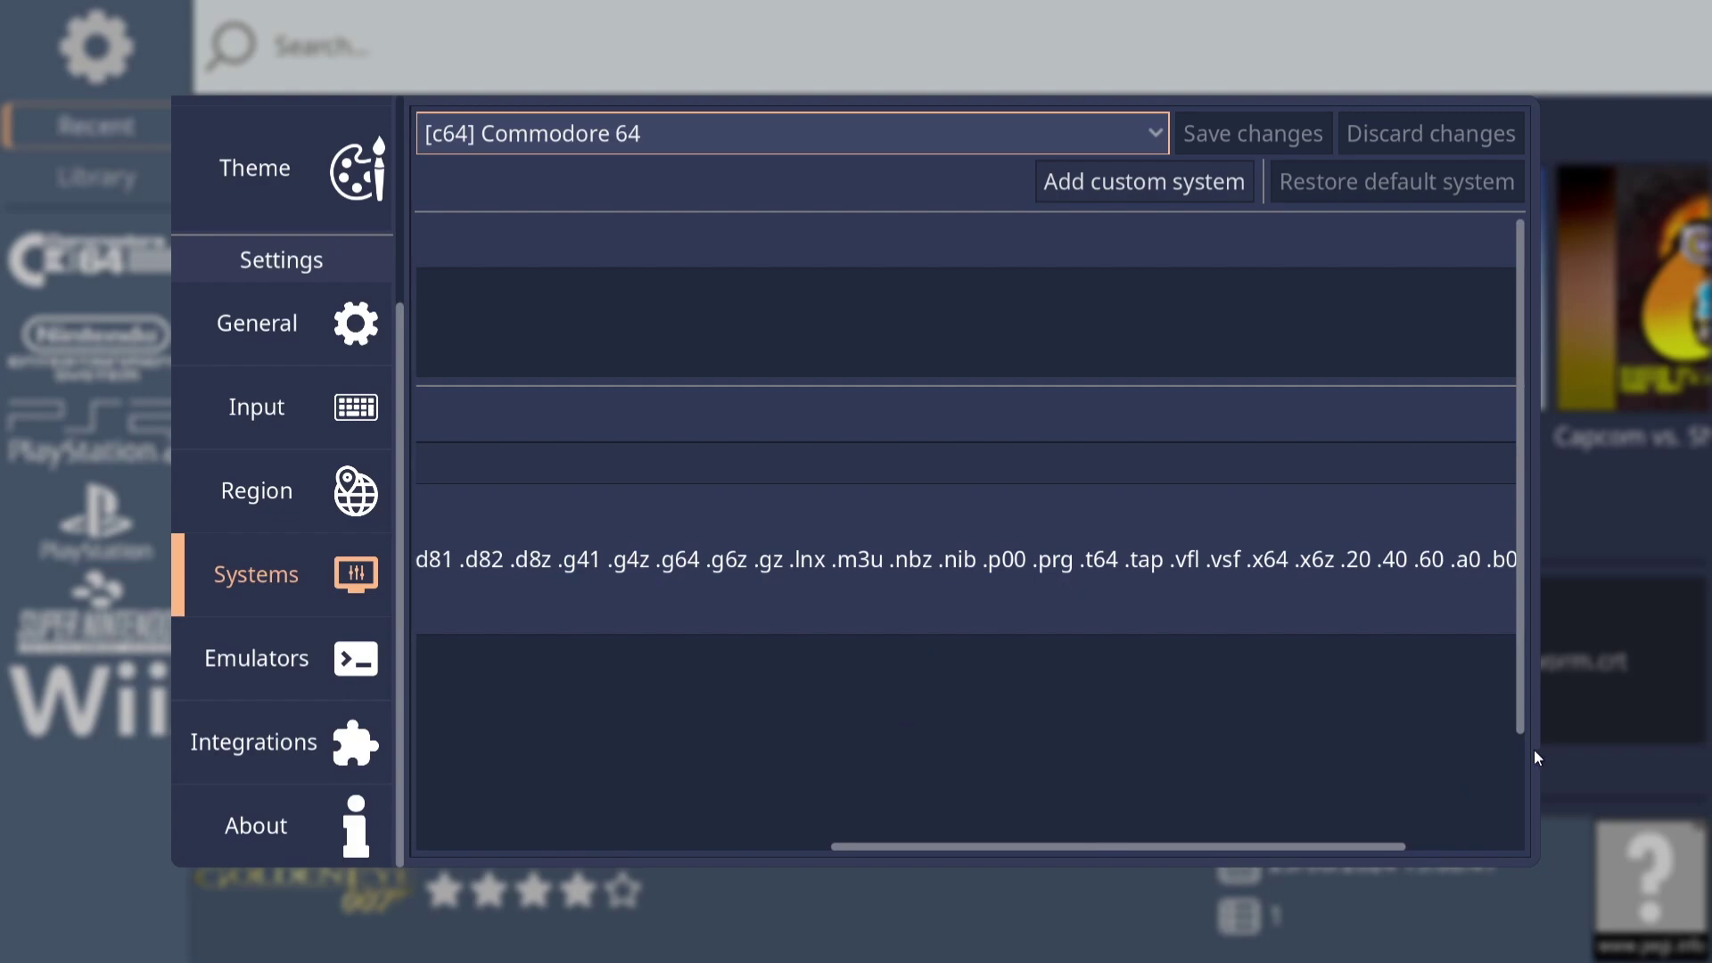
left_click_drag(1052, 849, 637, 851)
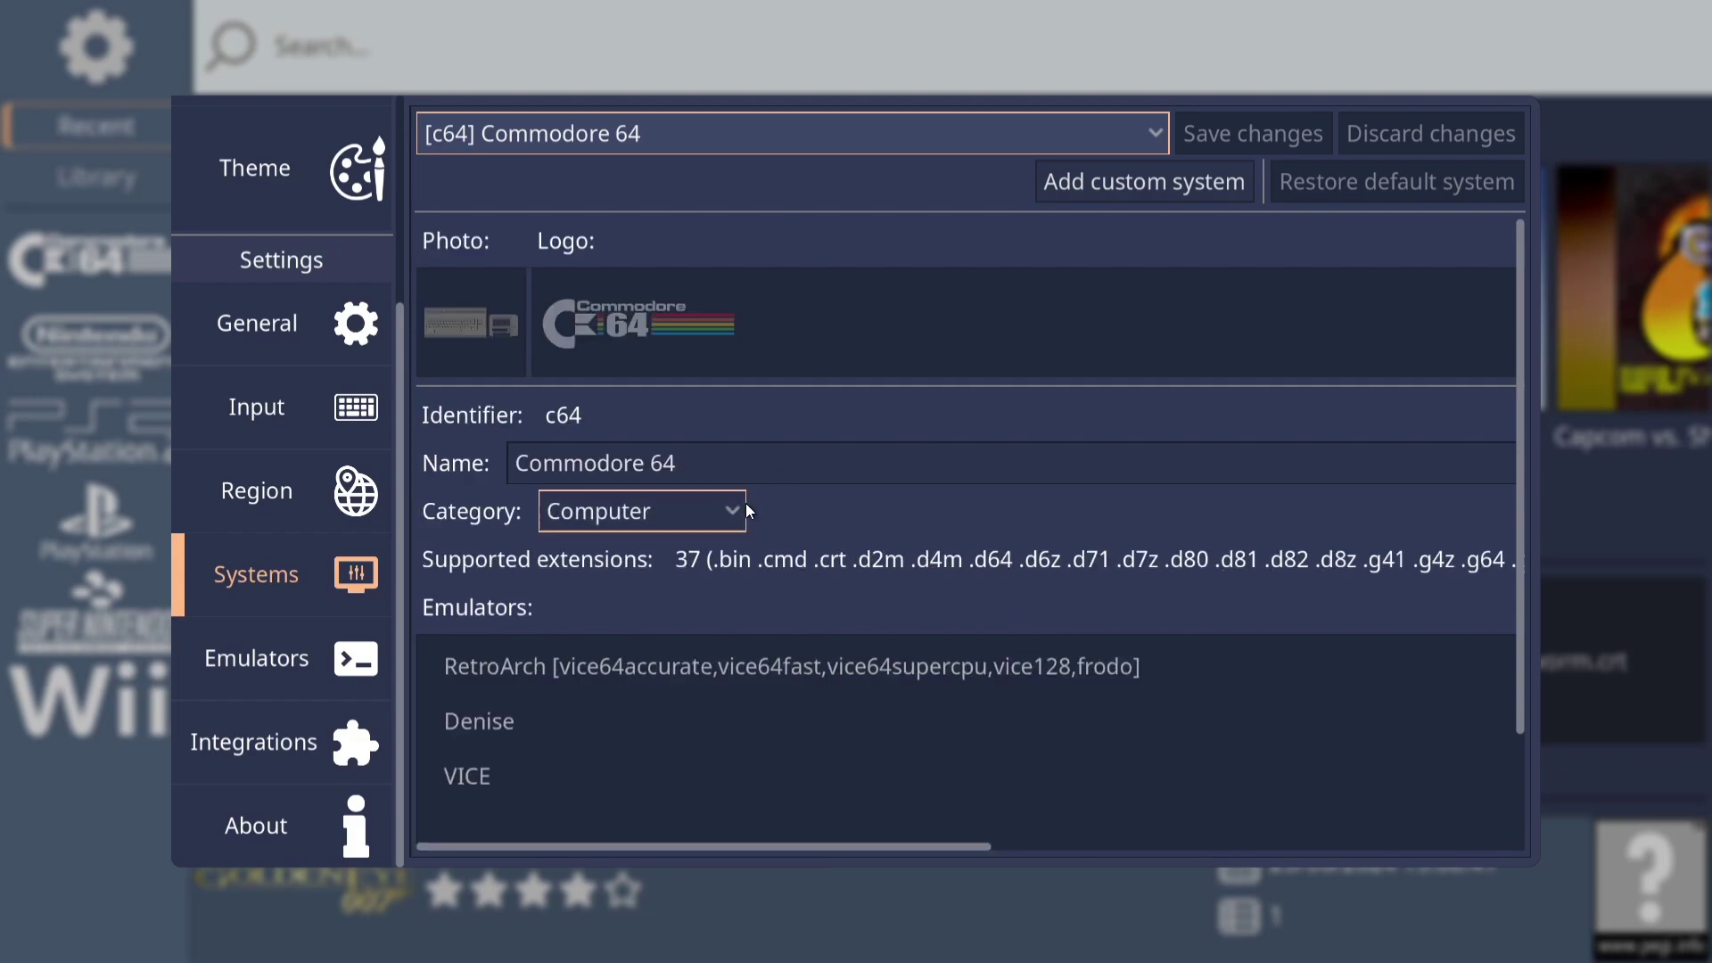
- Display the VICE entry in RetroHub's emulator settings
left_click(255, 658)
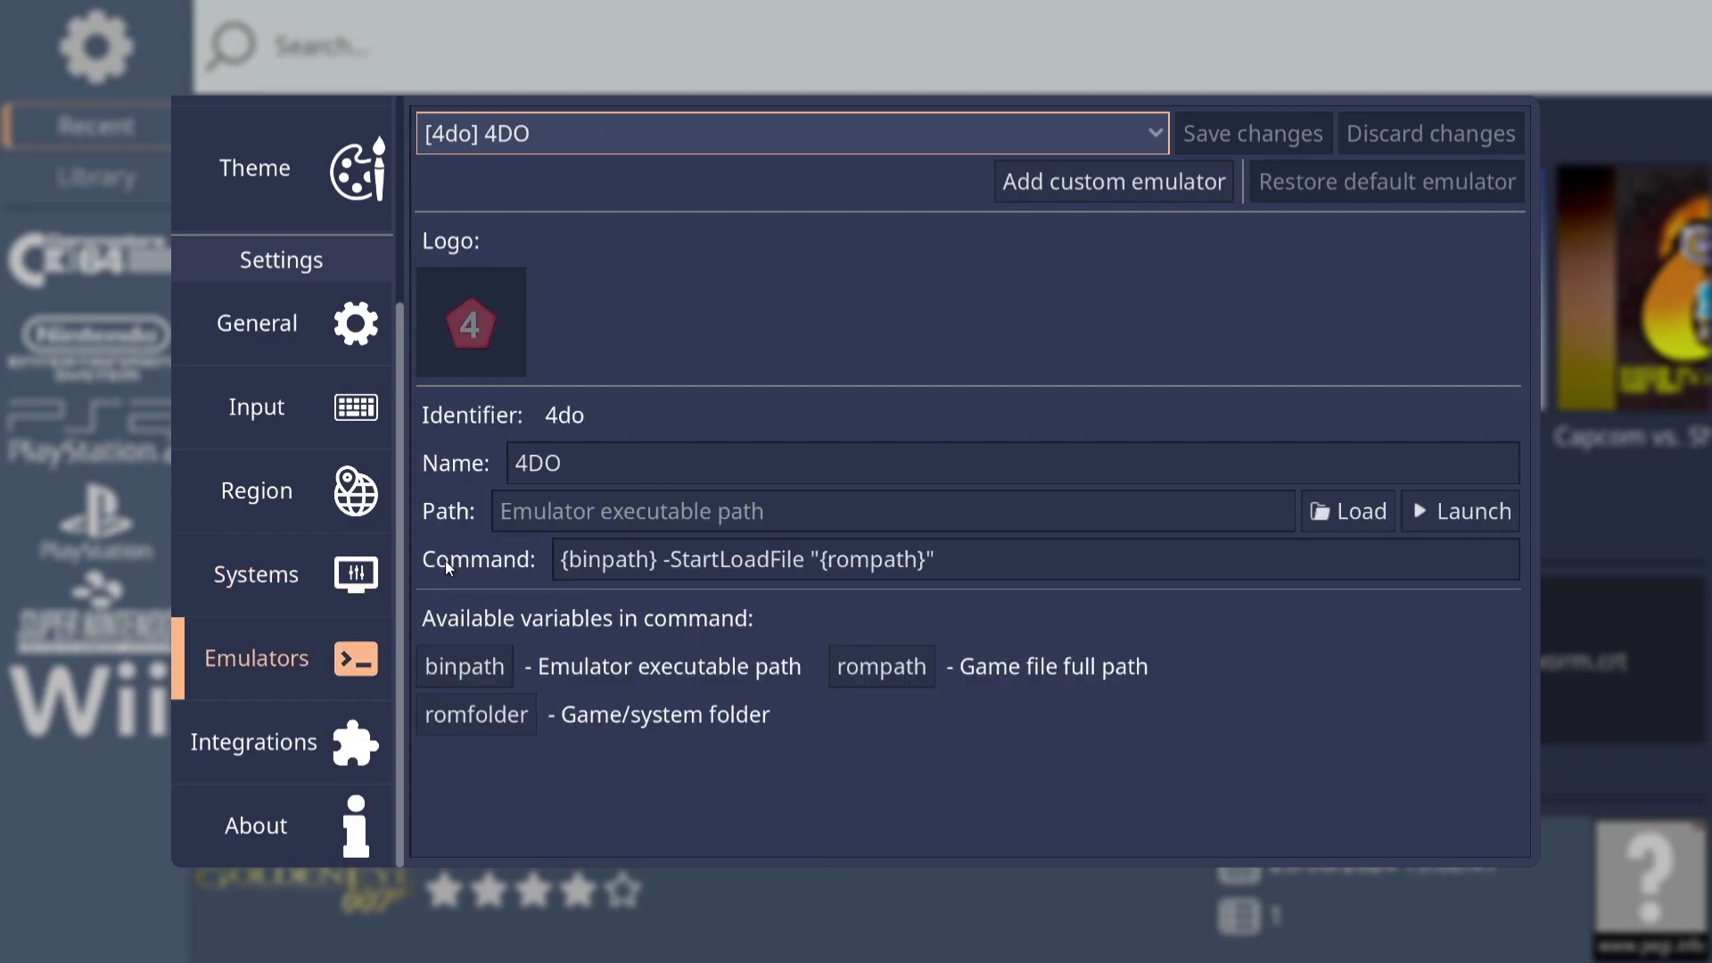
left_click(1153, 132)
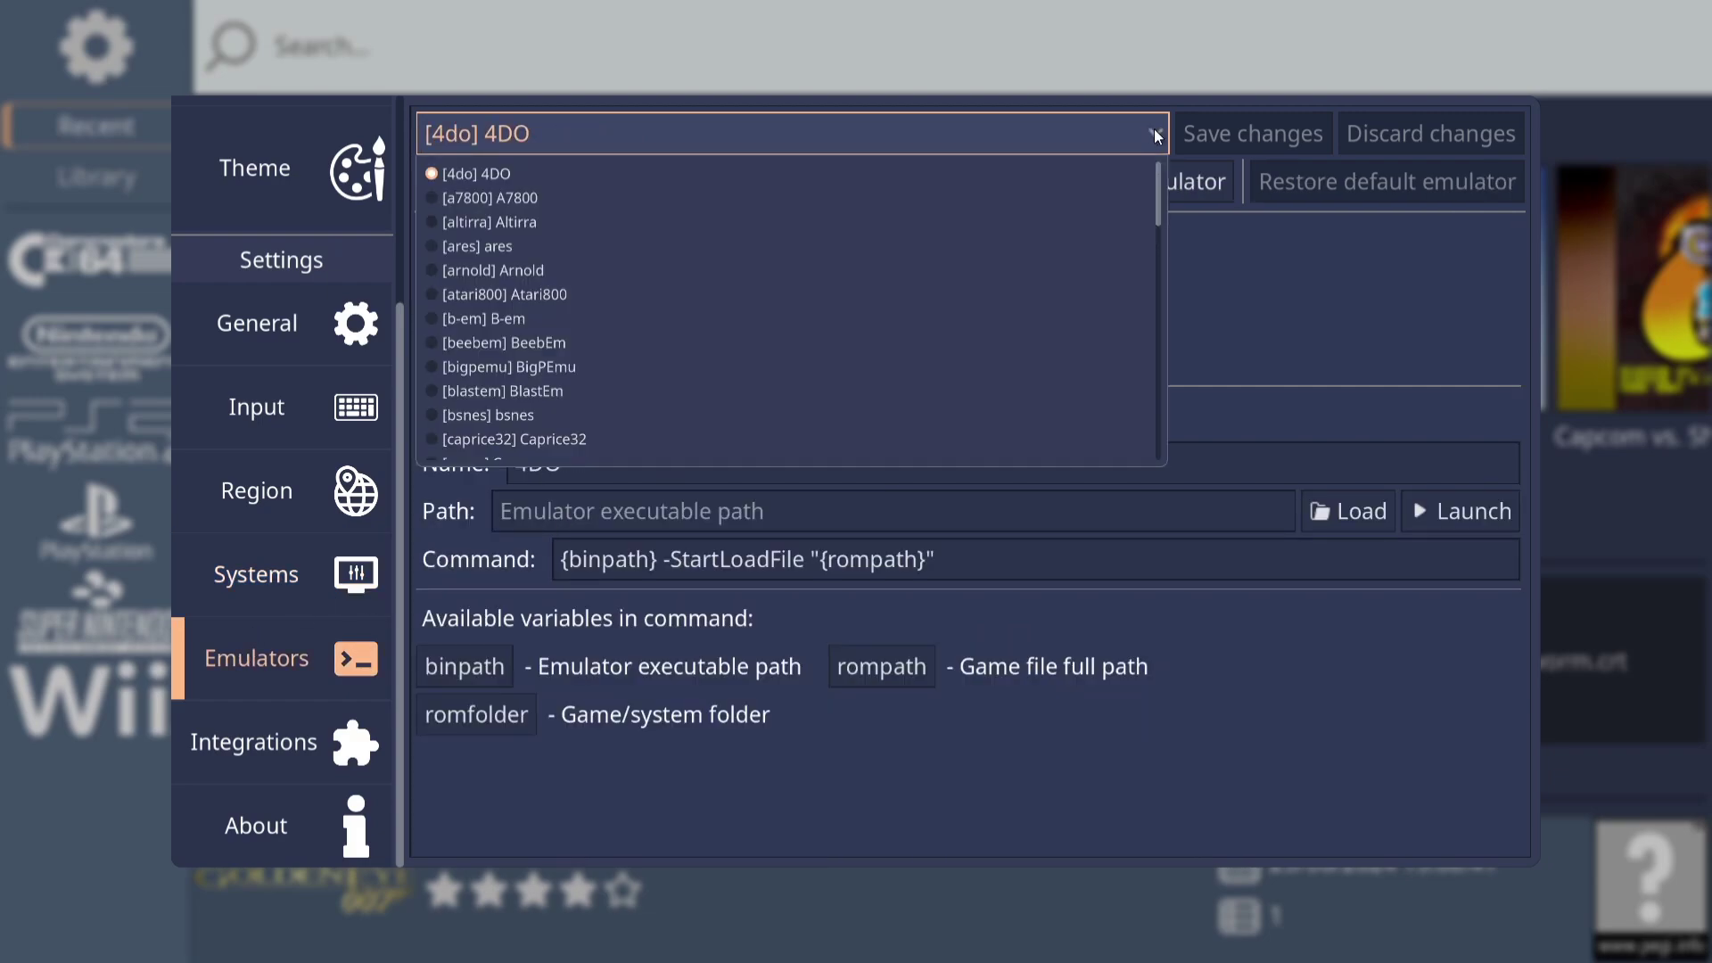
left_click_drag(1157, 184, 1164, 414)
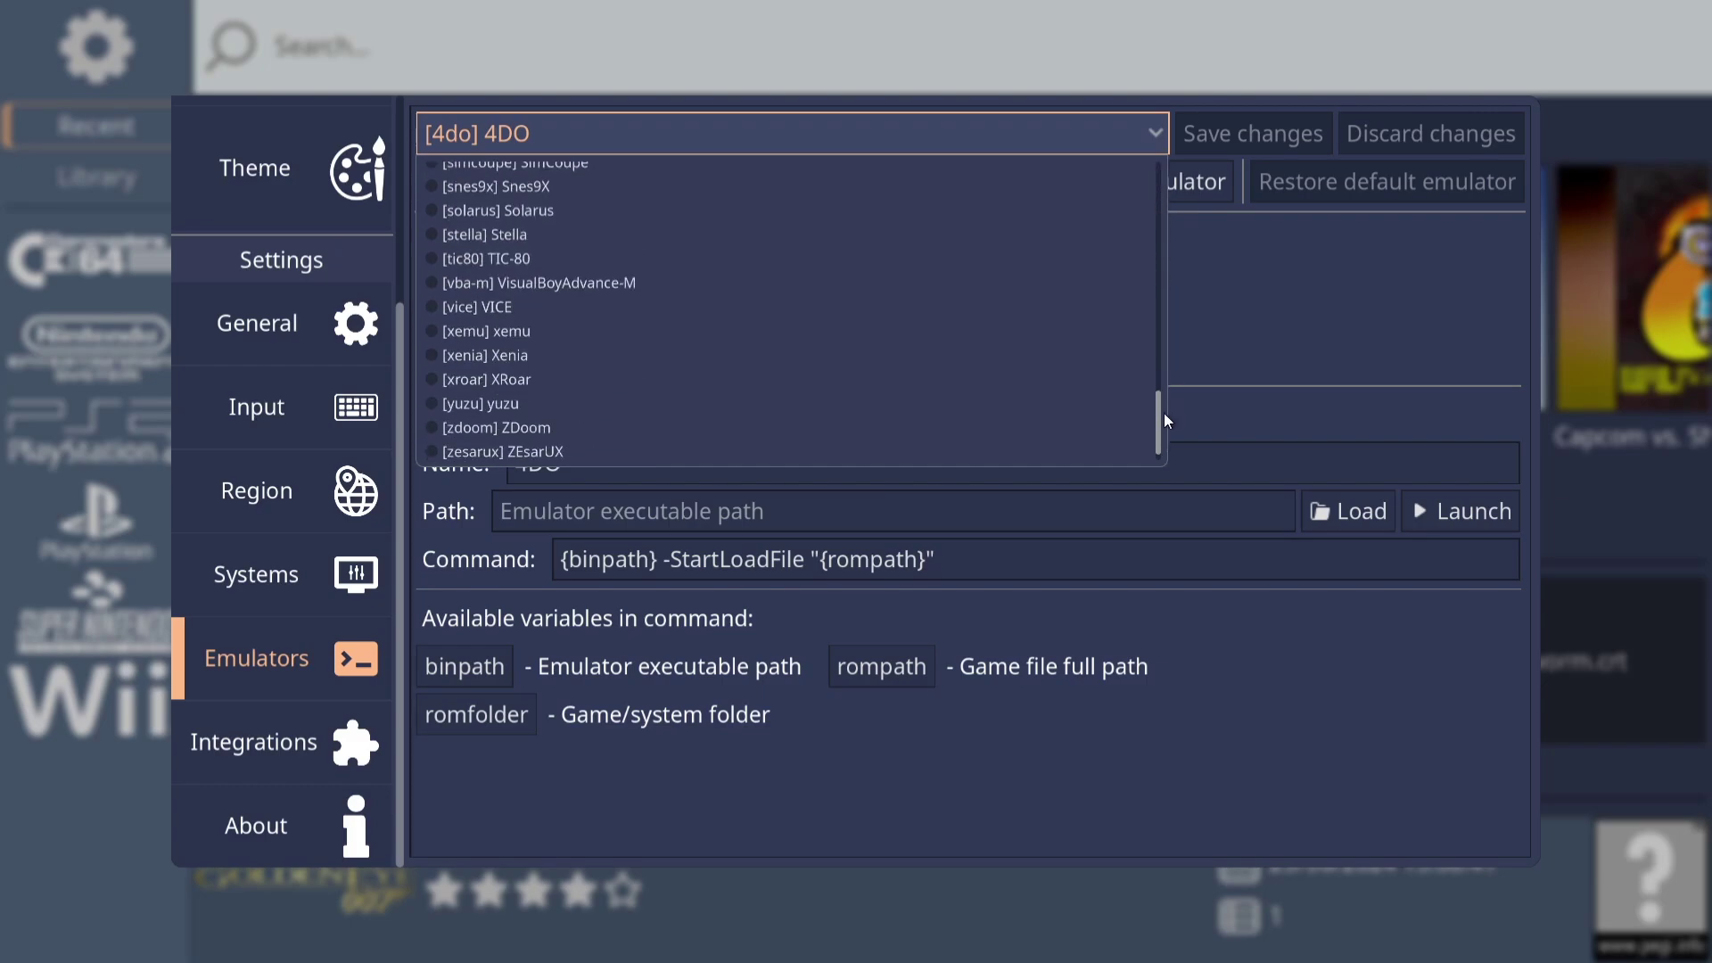
left_click(517, 313)
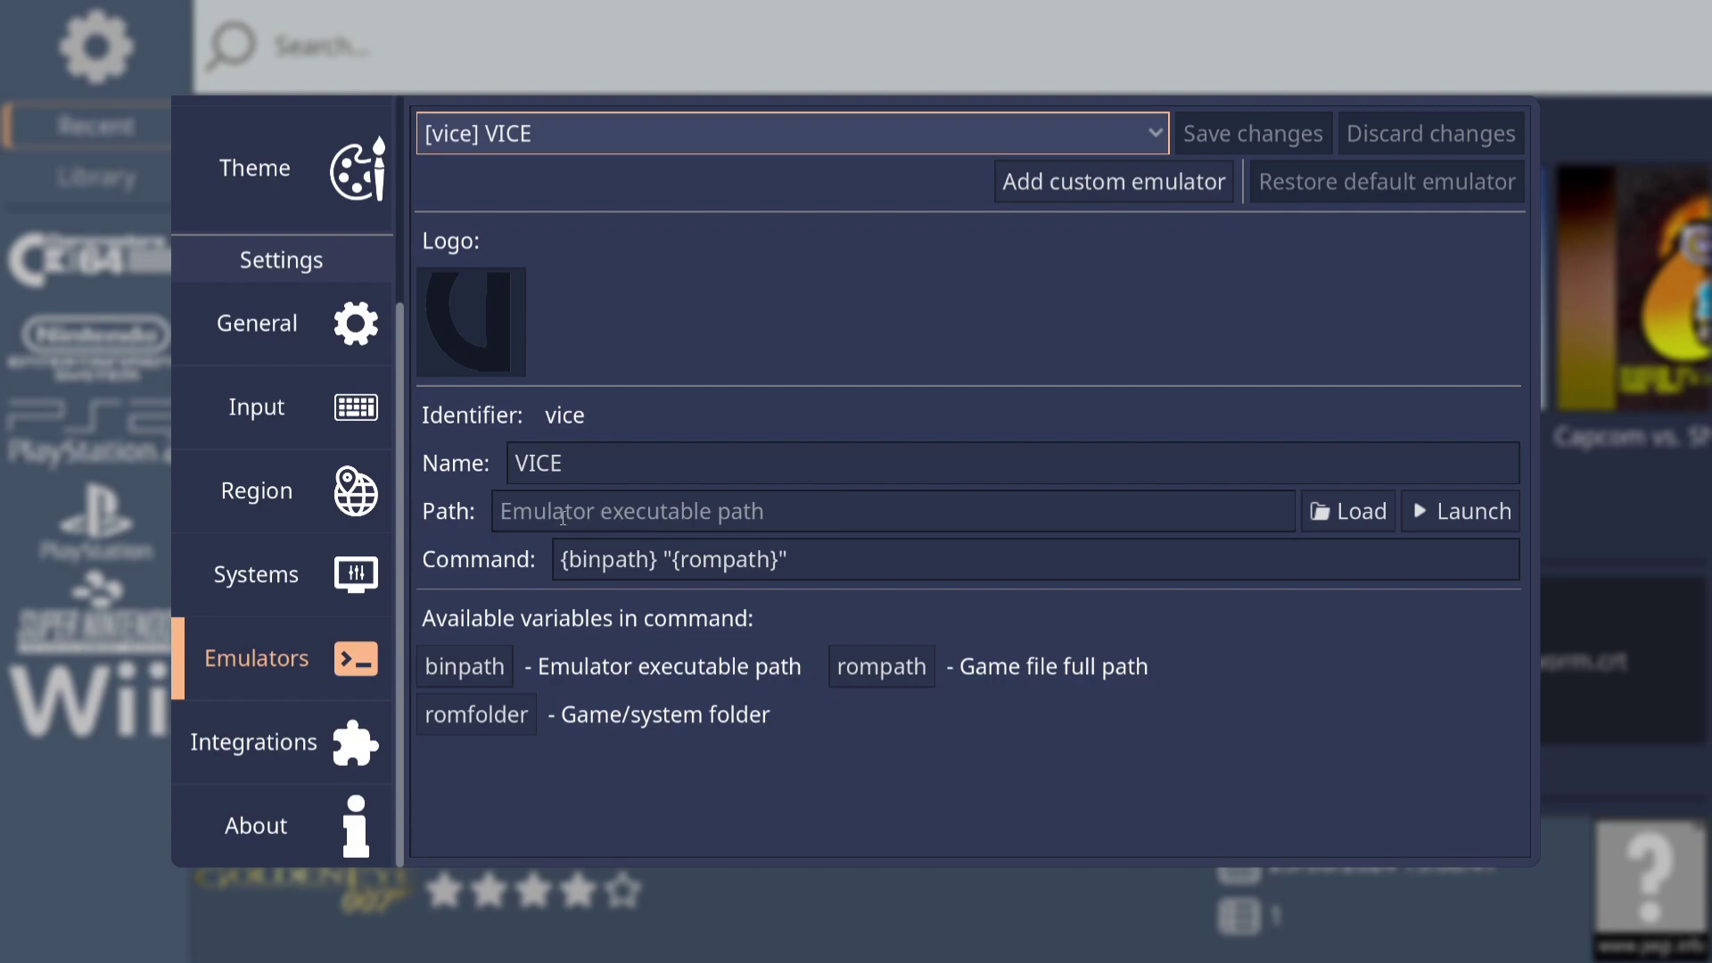
- Browse for VICE's executable to the bin folder of GTK3VICE-3.8-win64, inside the Emulators folder of the desktop's retrohub folder
left_click(1368, 517)
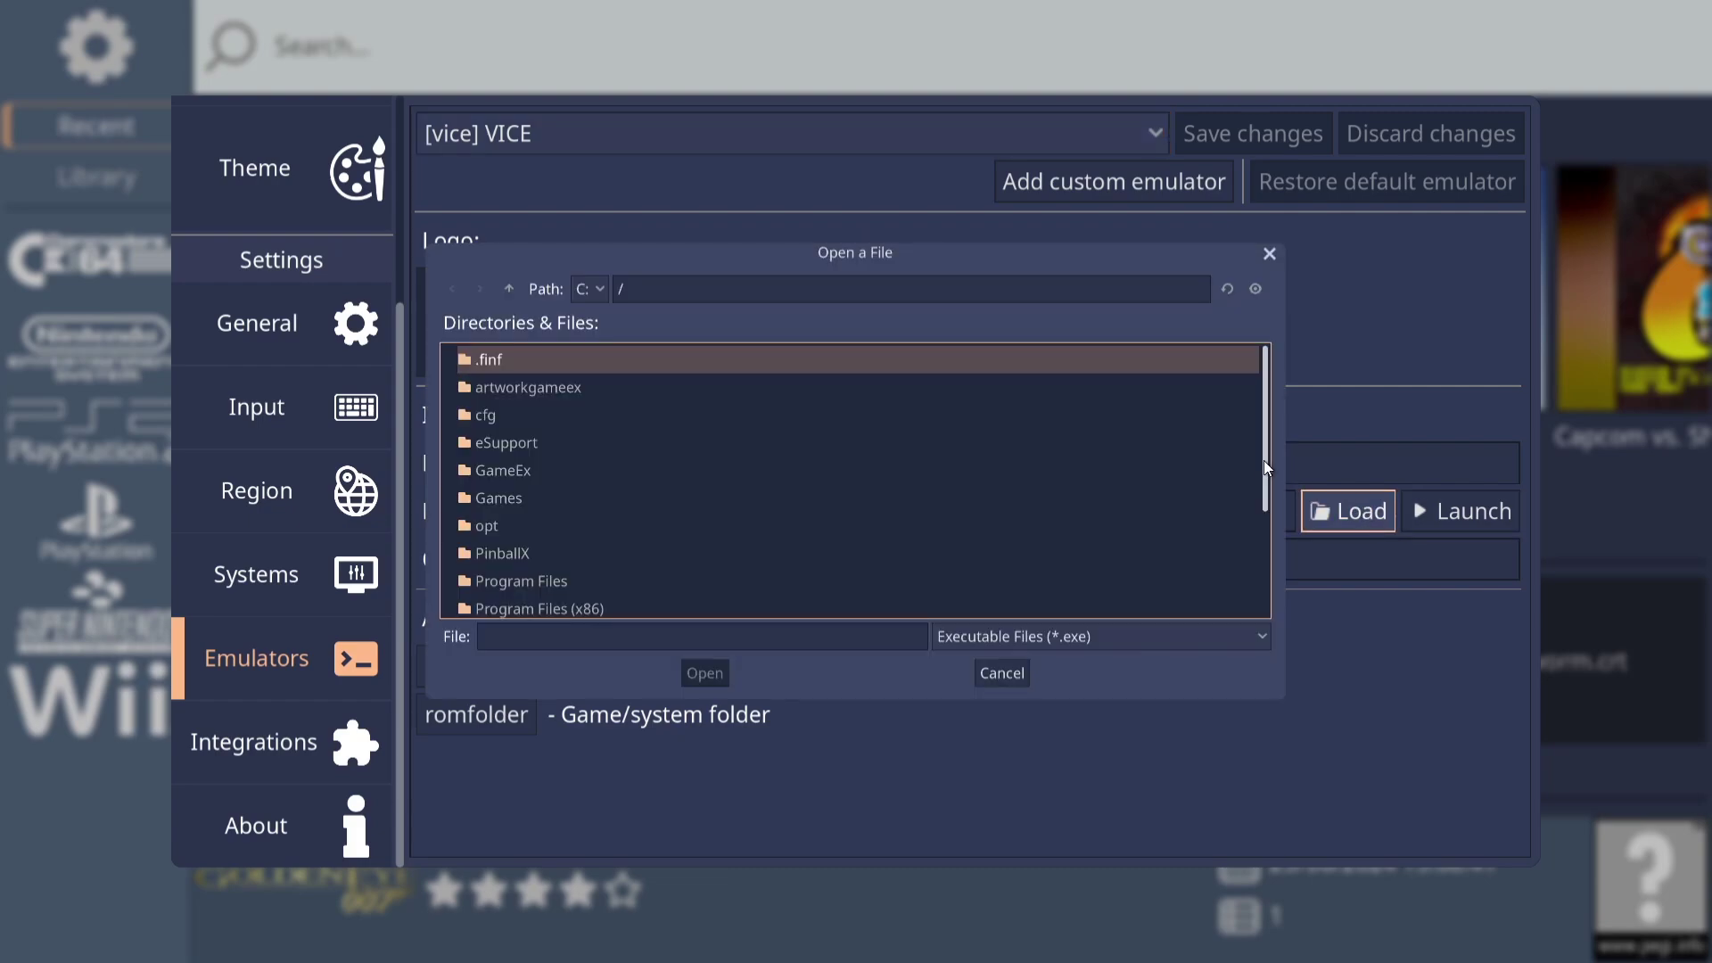
left_click_drag(1264, 460, 1260, 591)
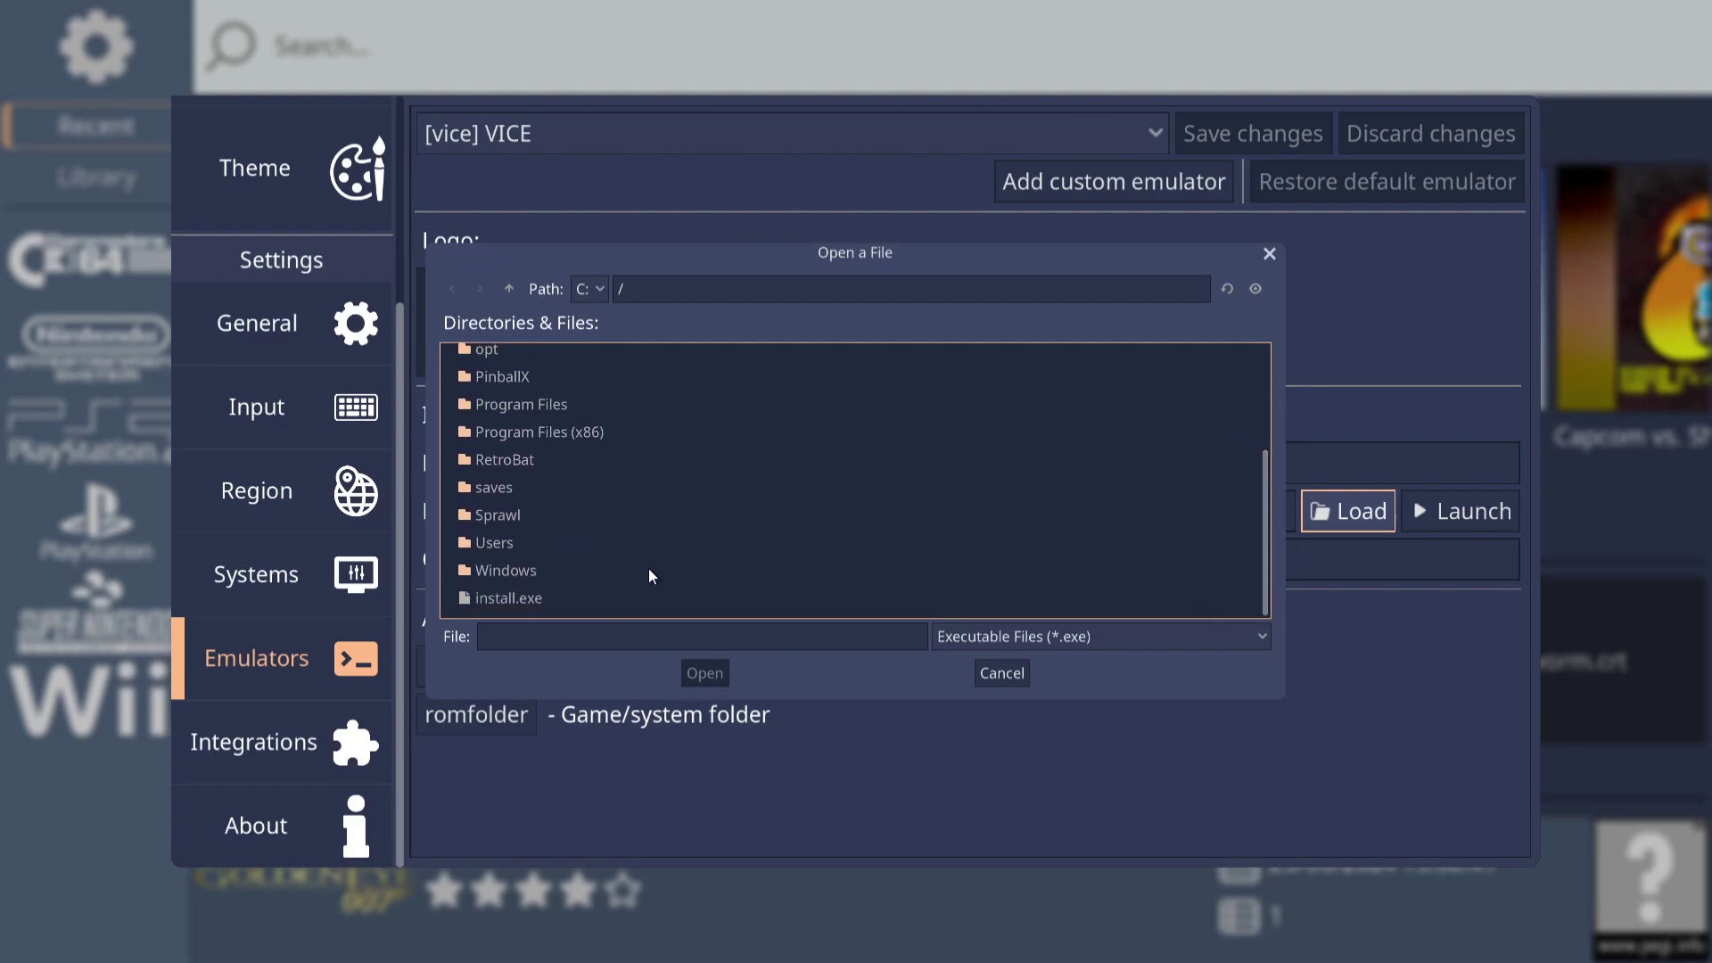
double_click(492, 542)
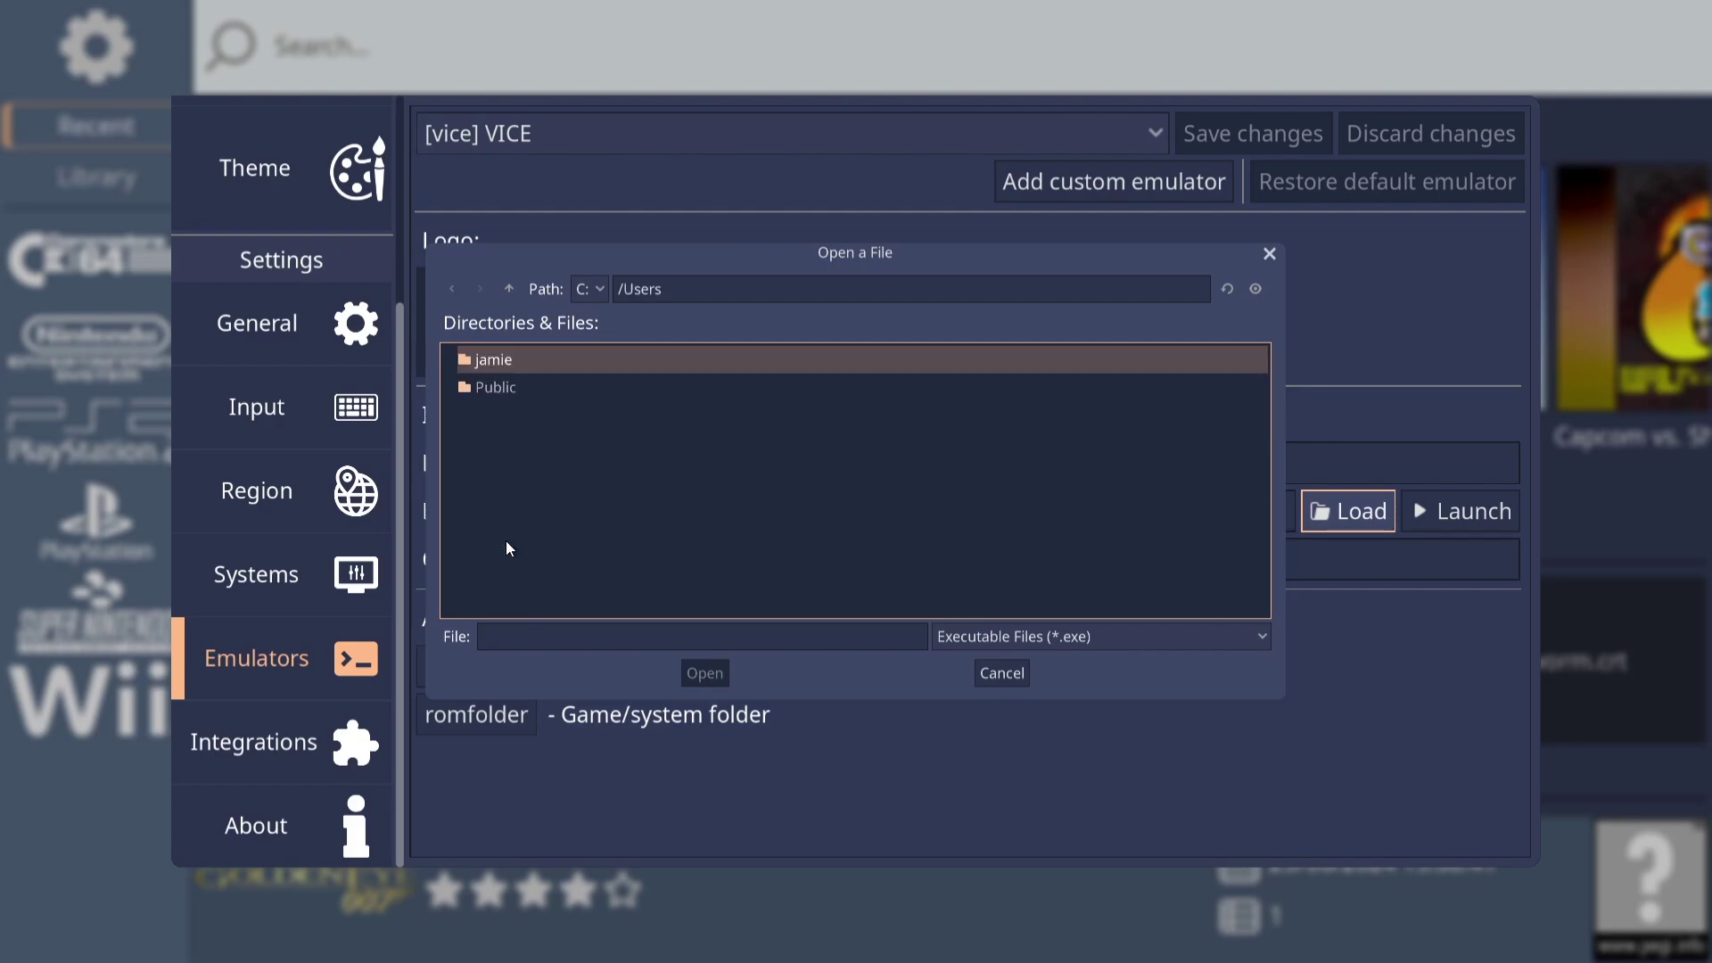
double_click(521, 362)
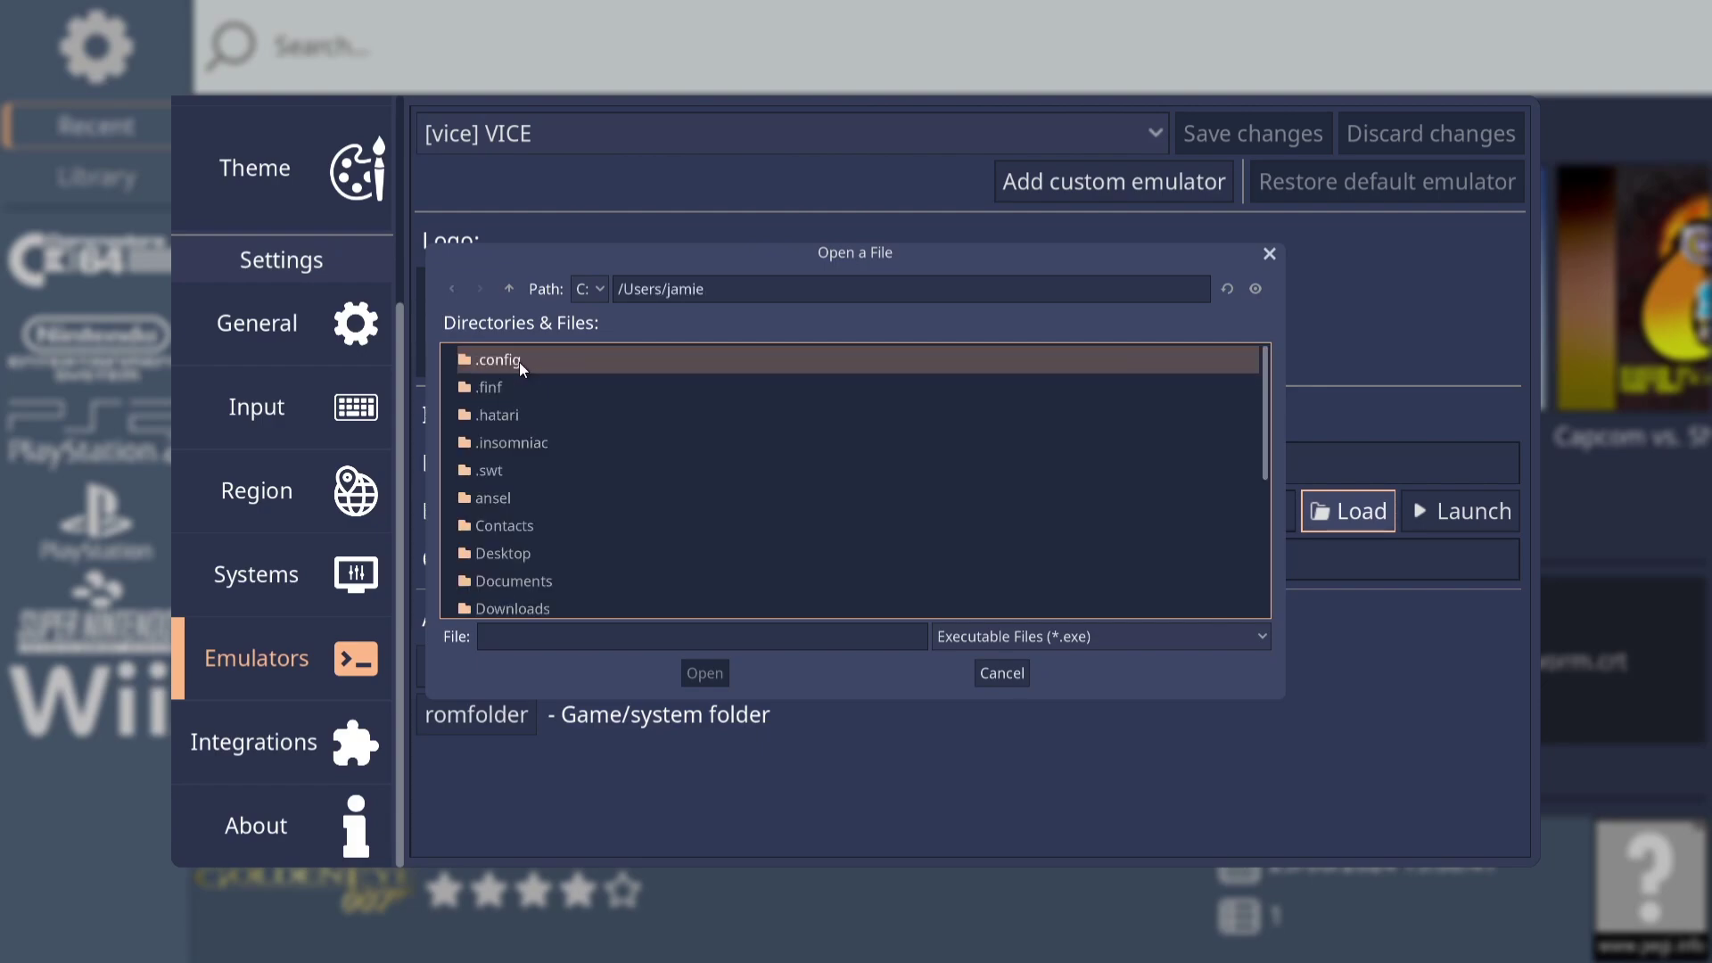
double_click(501, 553)
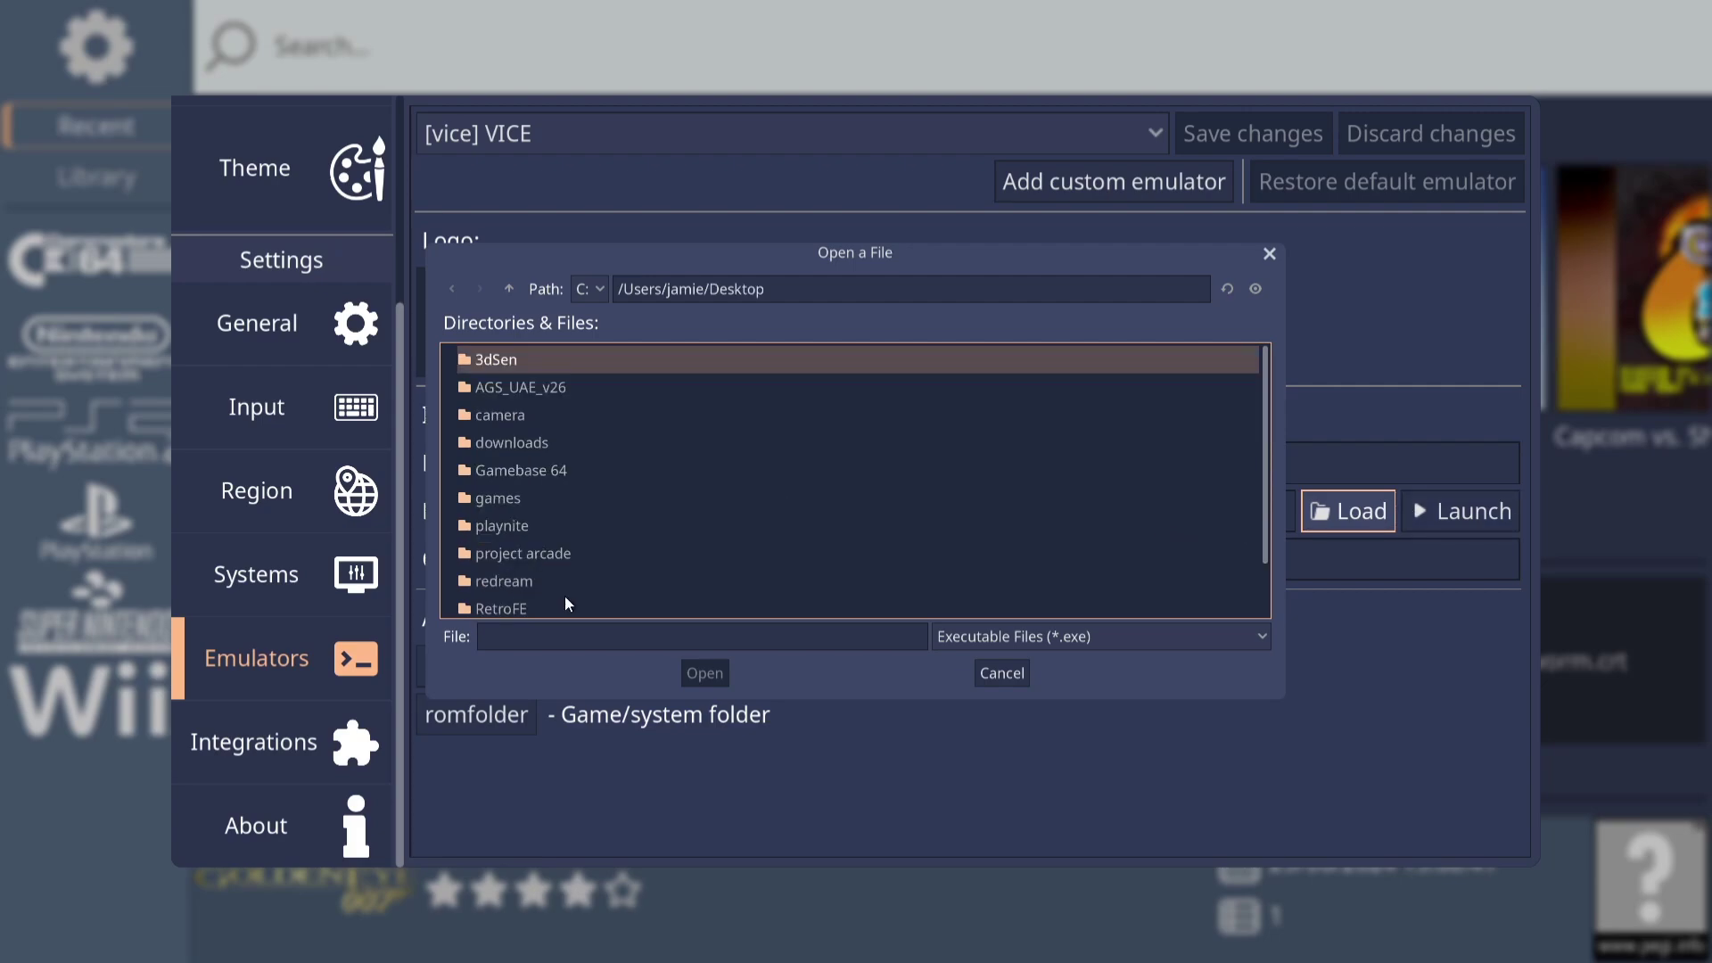
scroll(1268, 475, "down", 2)
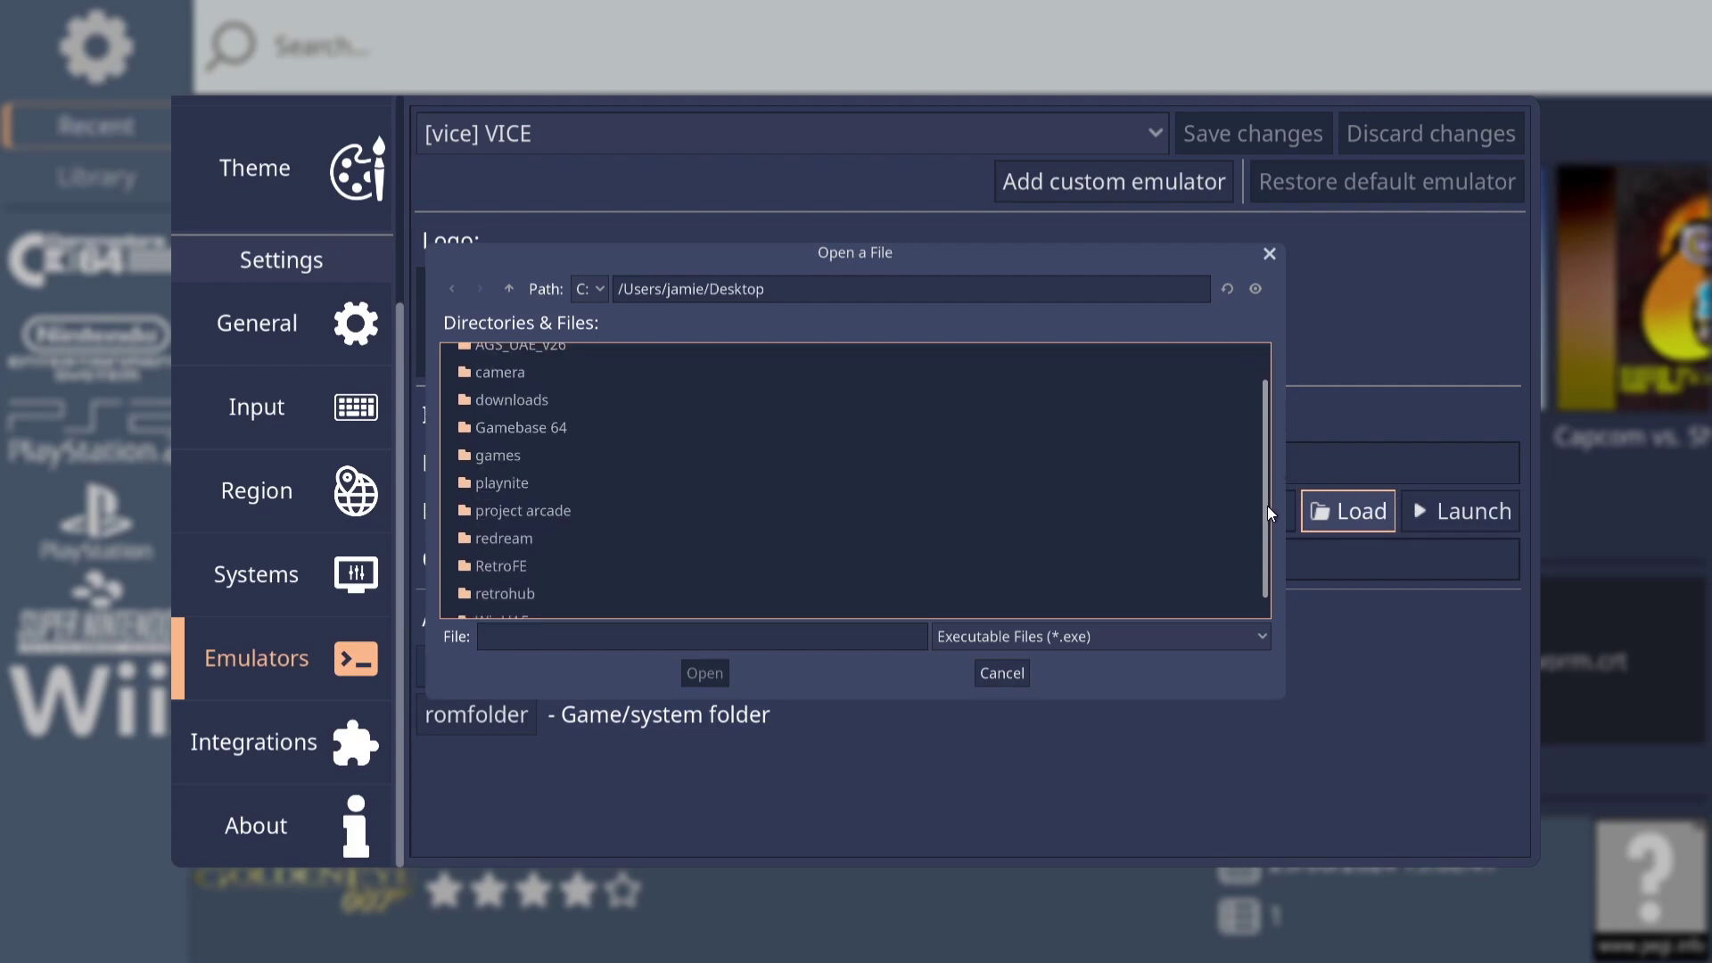
left_click(520, 572)
double_click(517, 572)
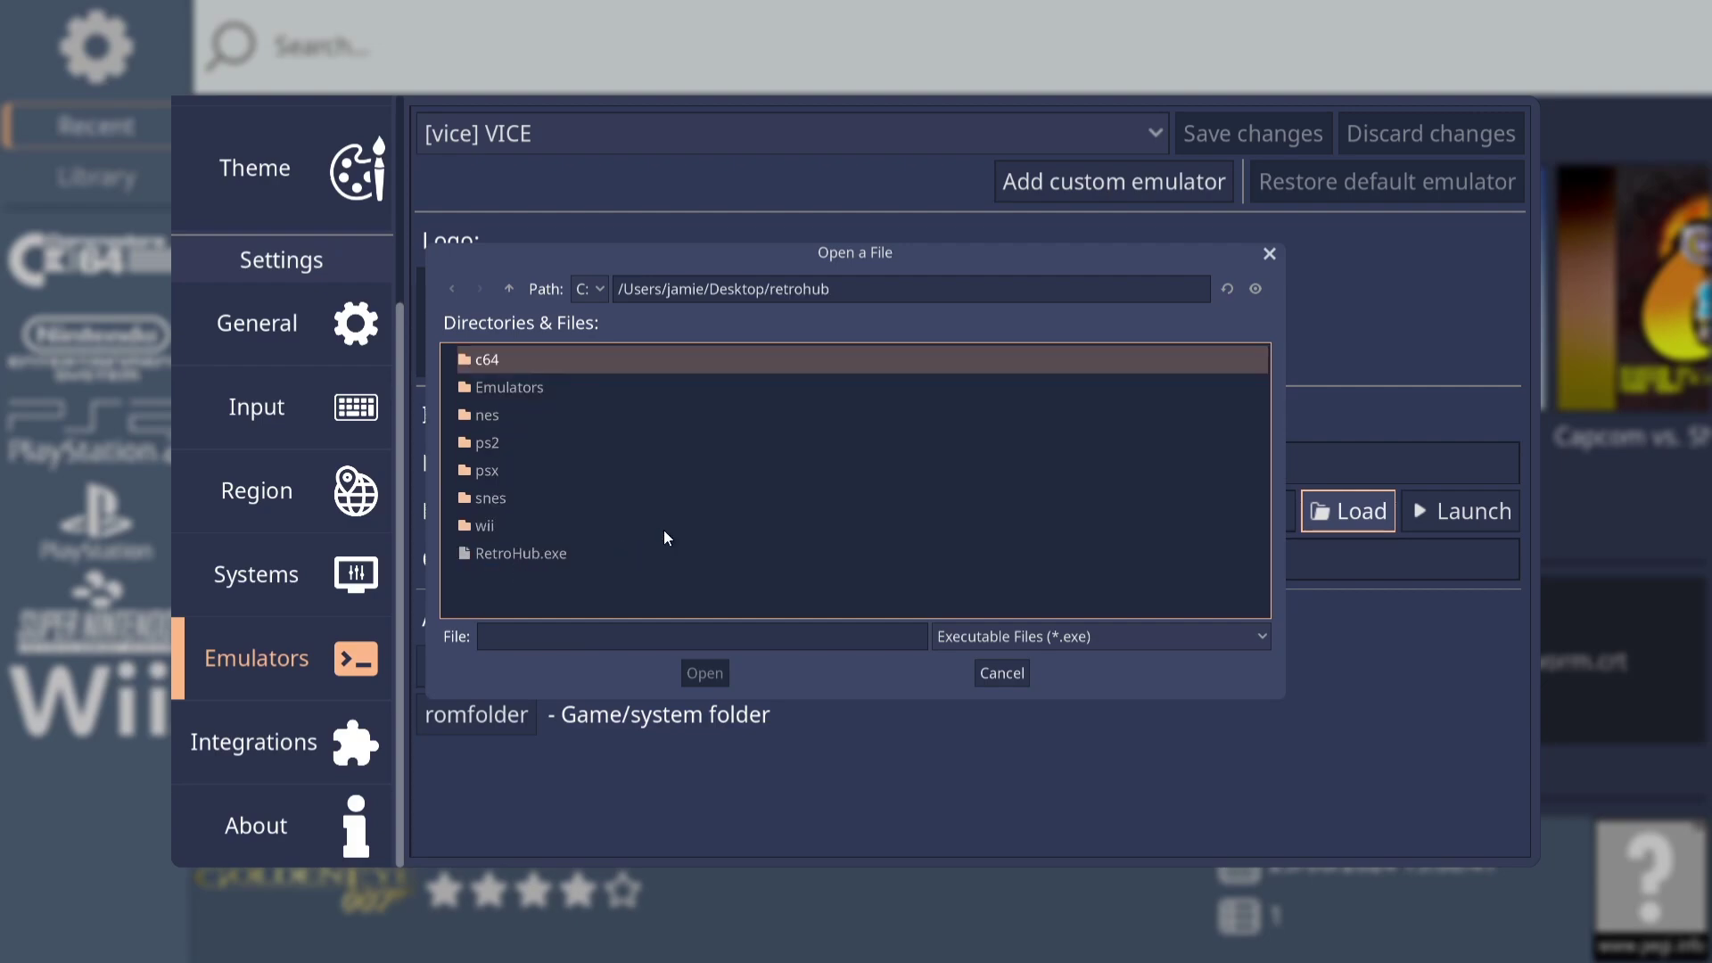
double_click(487, 385)
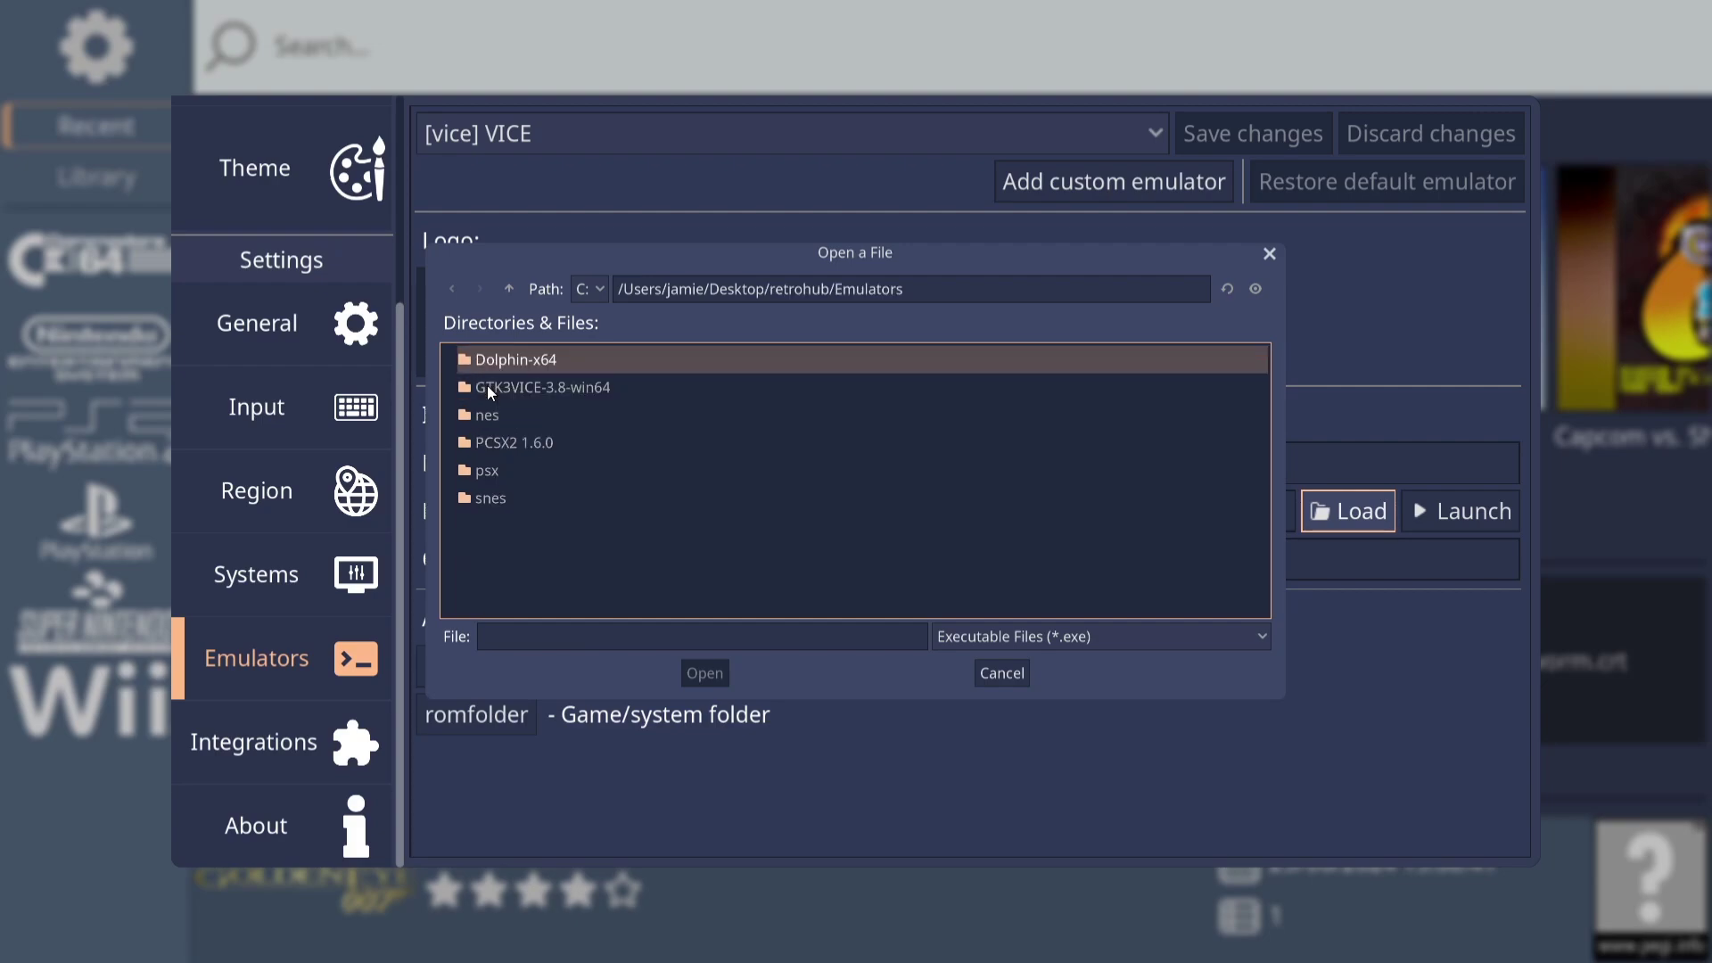
double_click(565, 394)
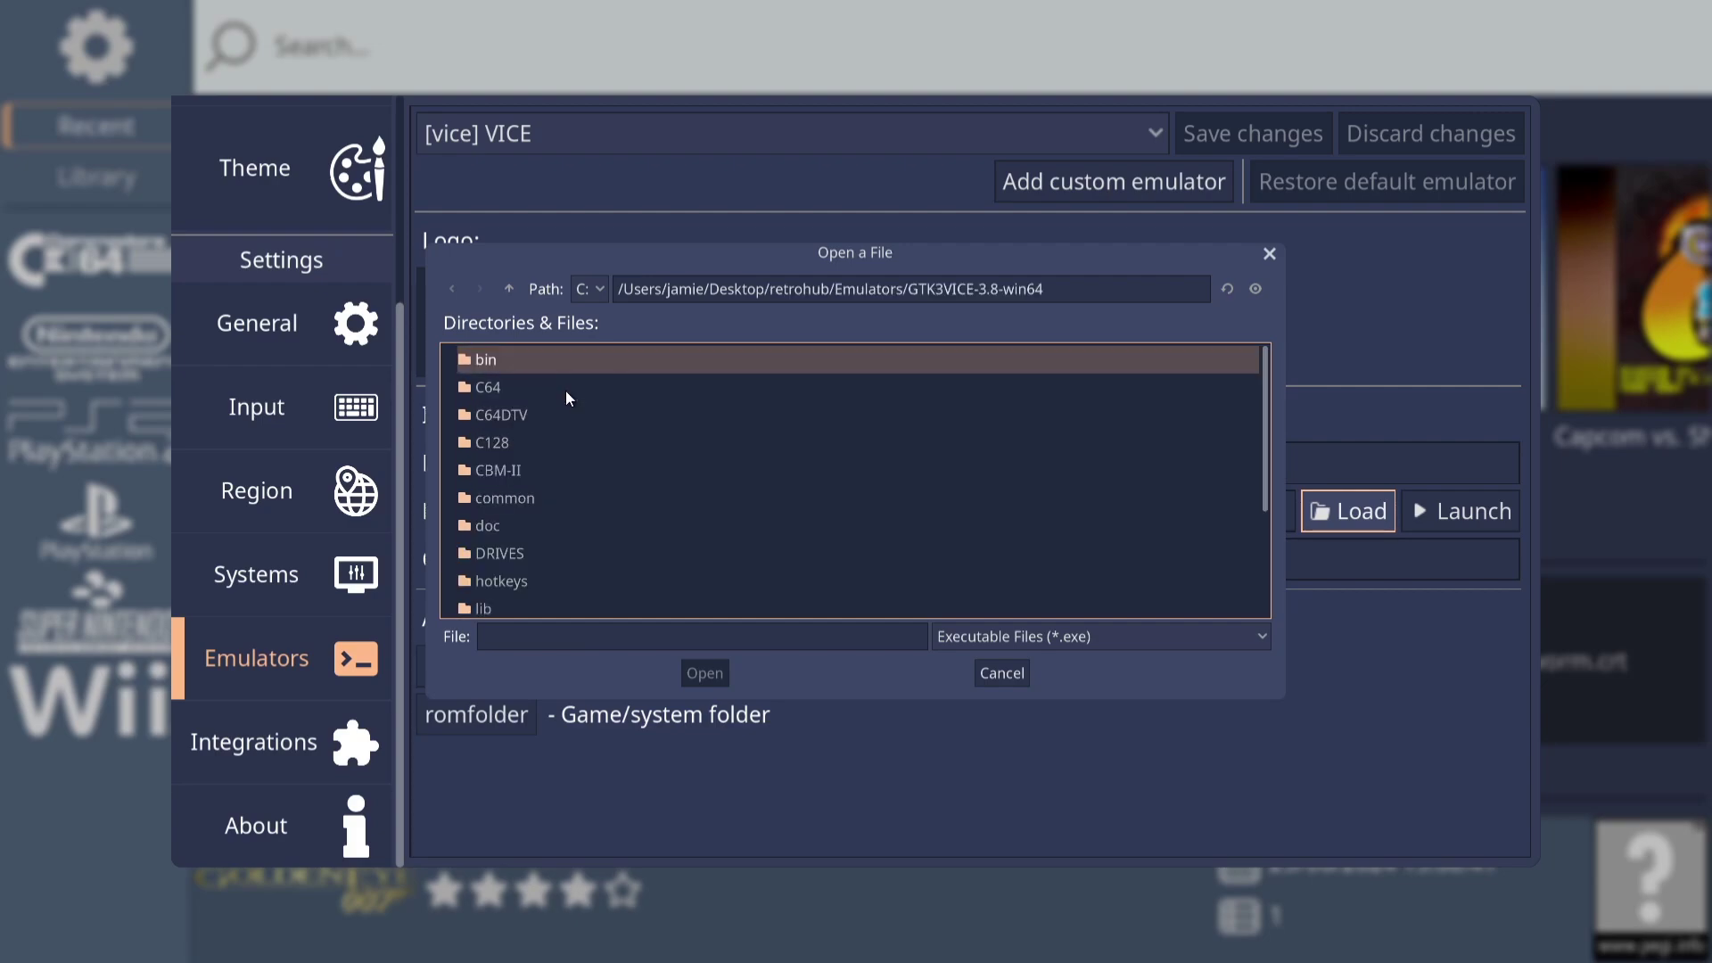
double_click(494, 358)
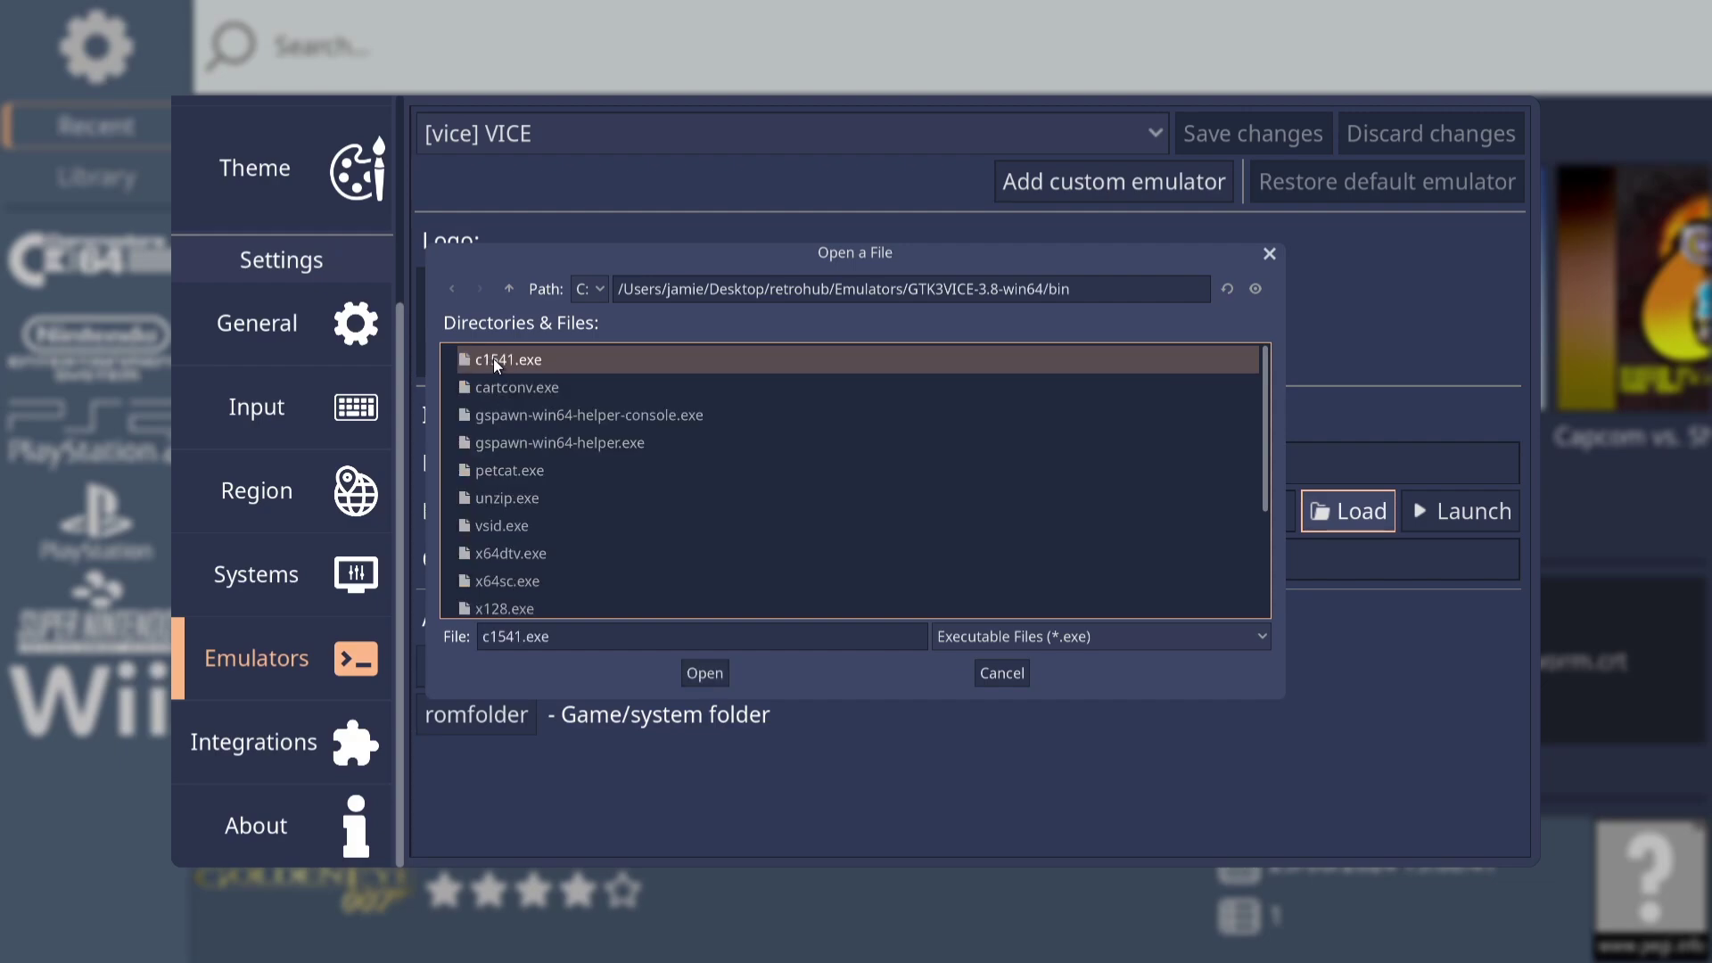
- Choose x64sc.exe as VICE's executable path, save the changes and leave the settings
left_click(1268, 421)
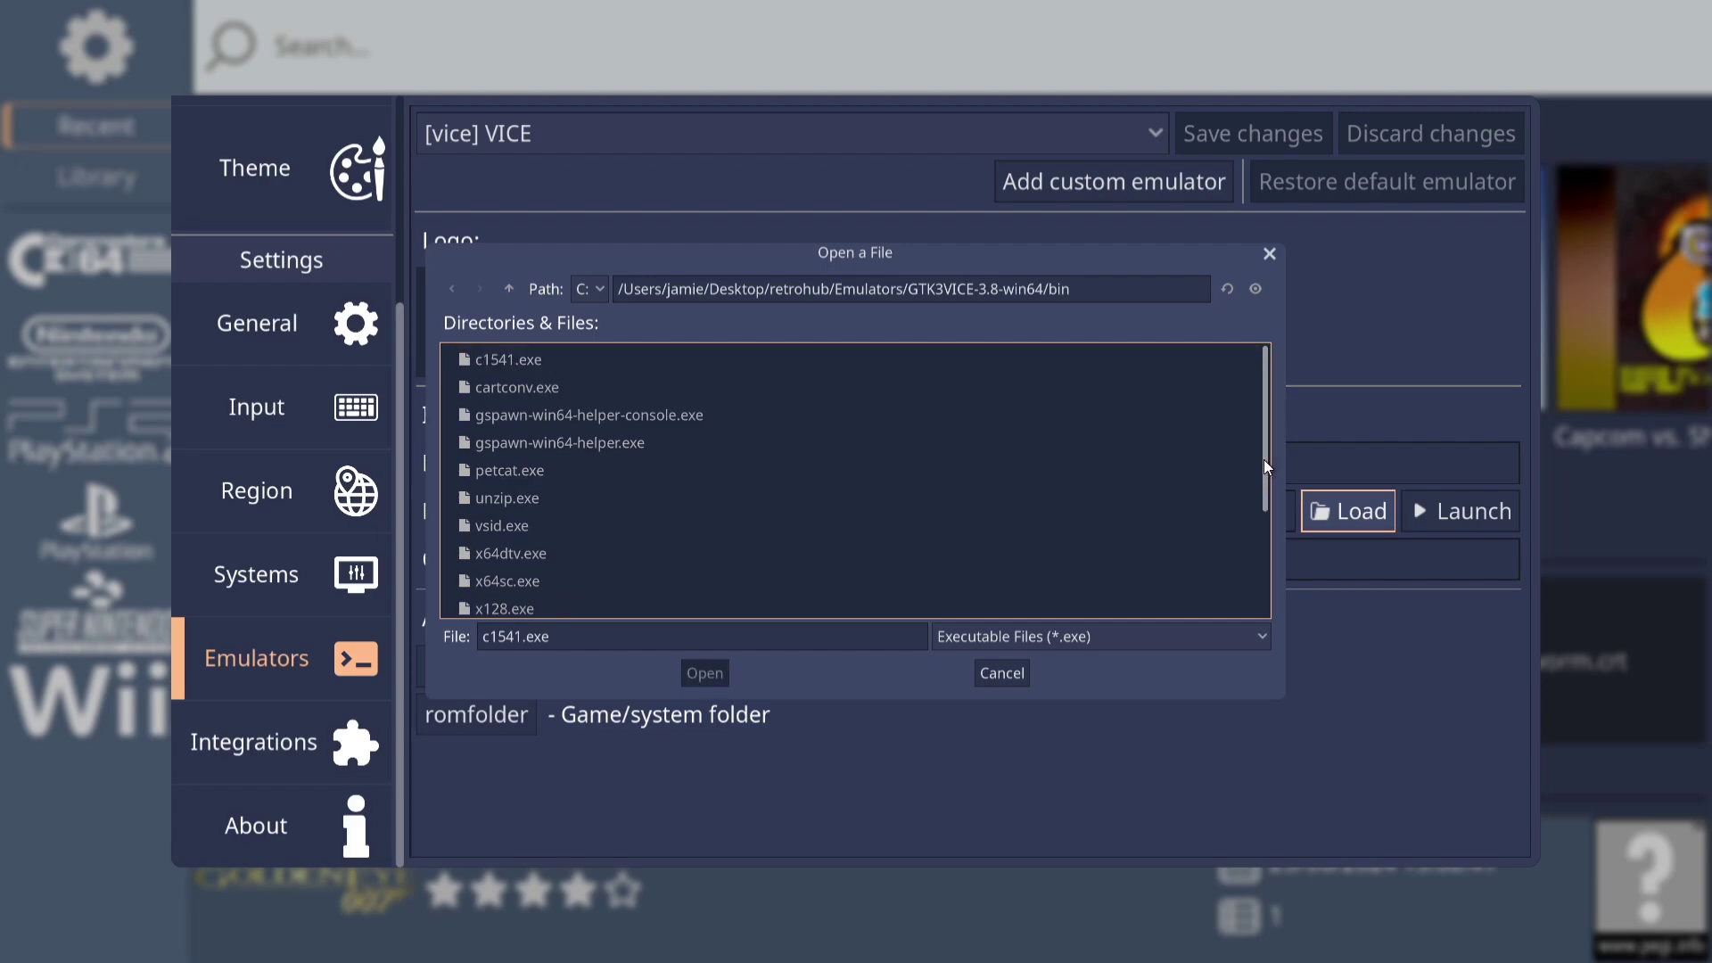
left_click_drag(1264, 458, 1277, 551)
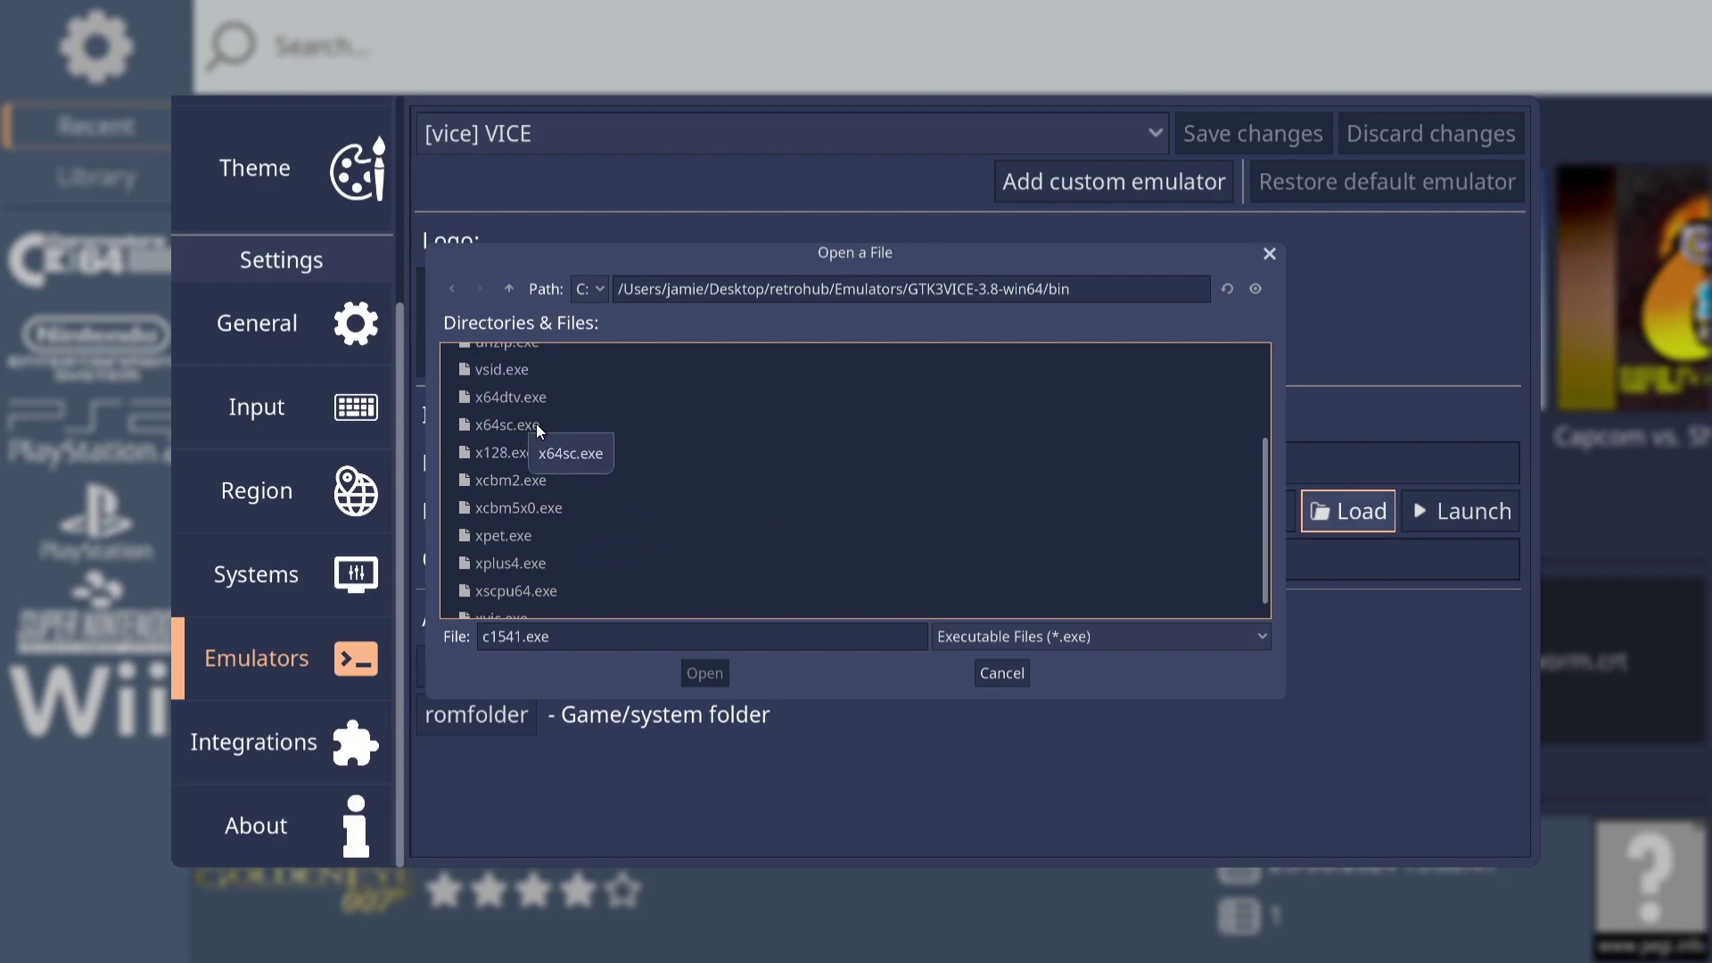
double_click(508, 425)
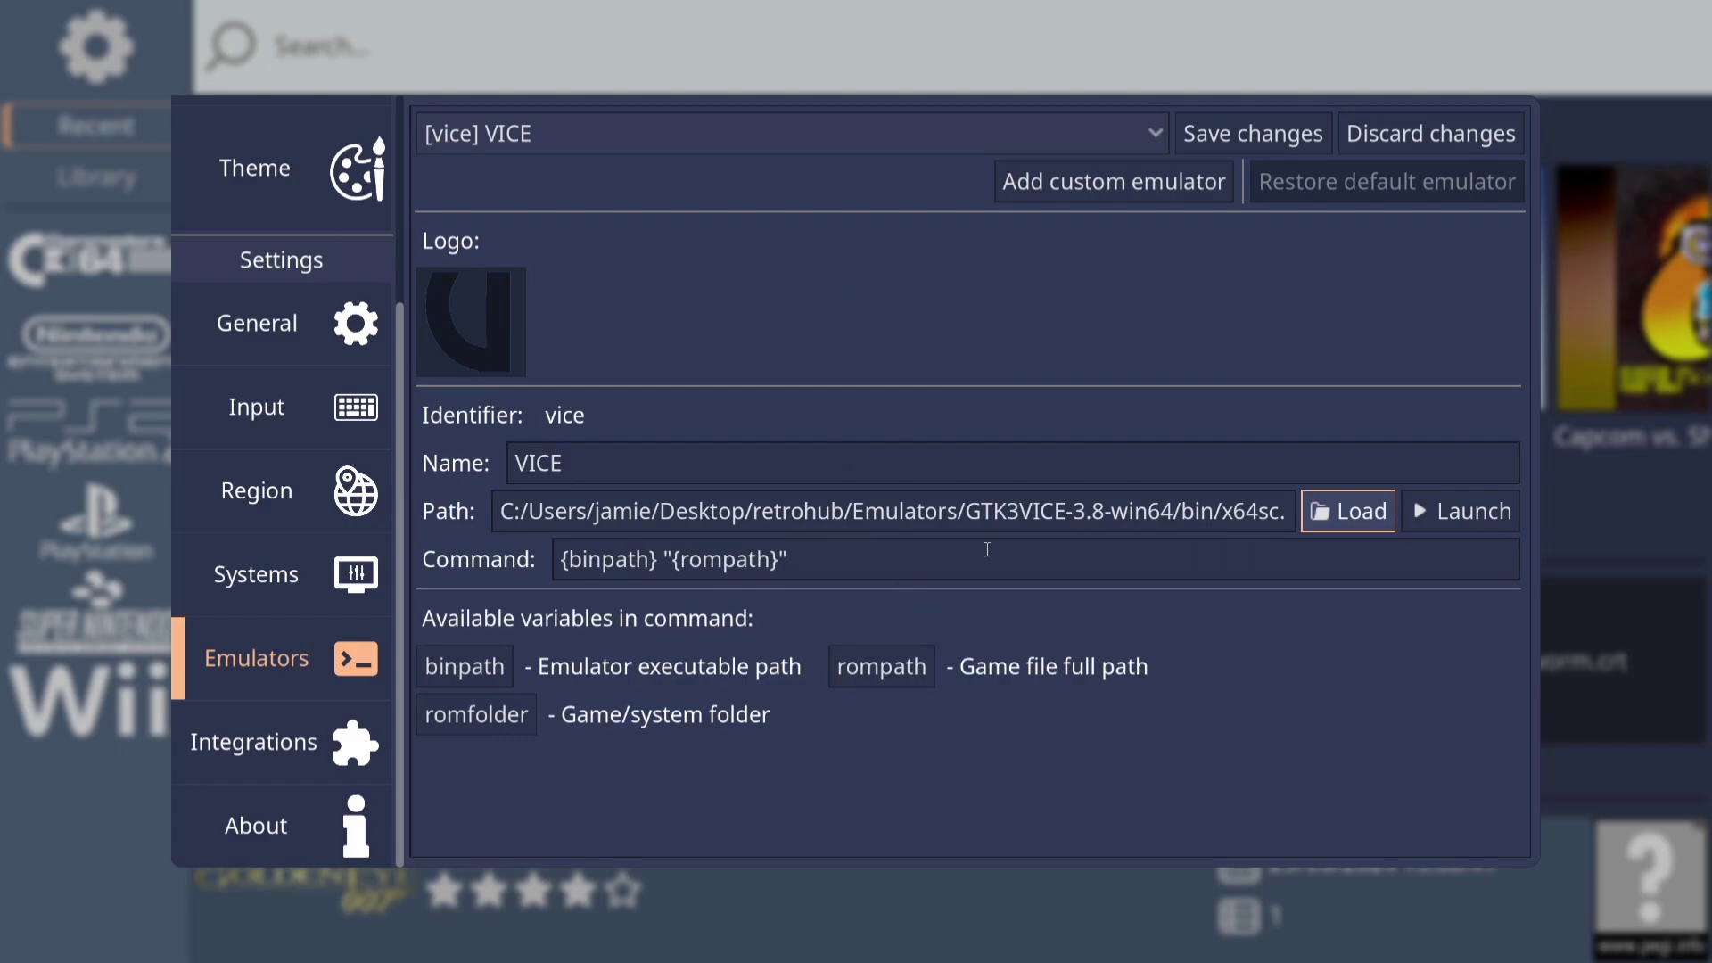
left_click(1259, 130)
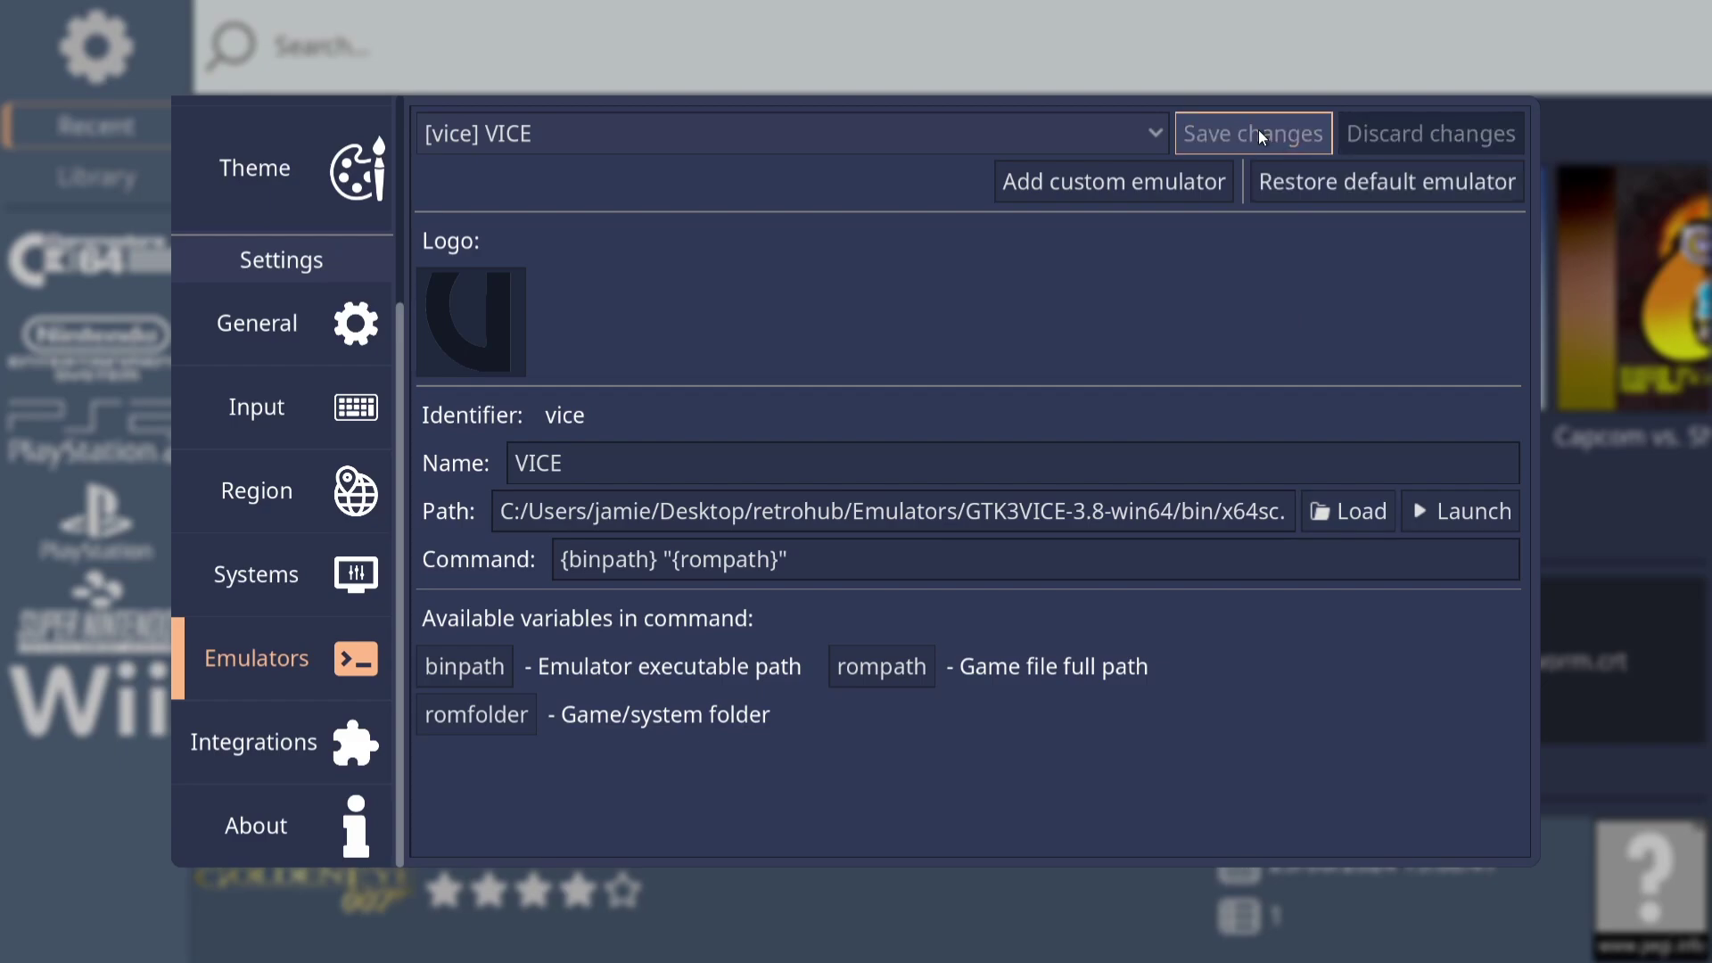
key("Escape")
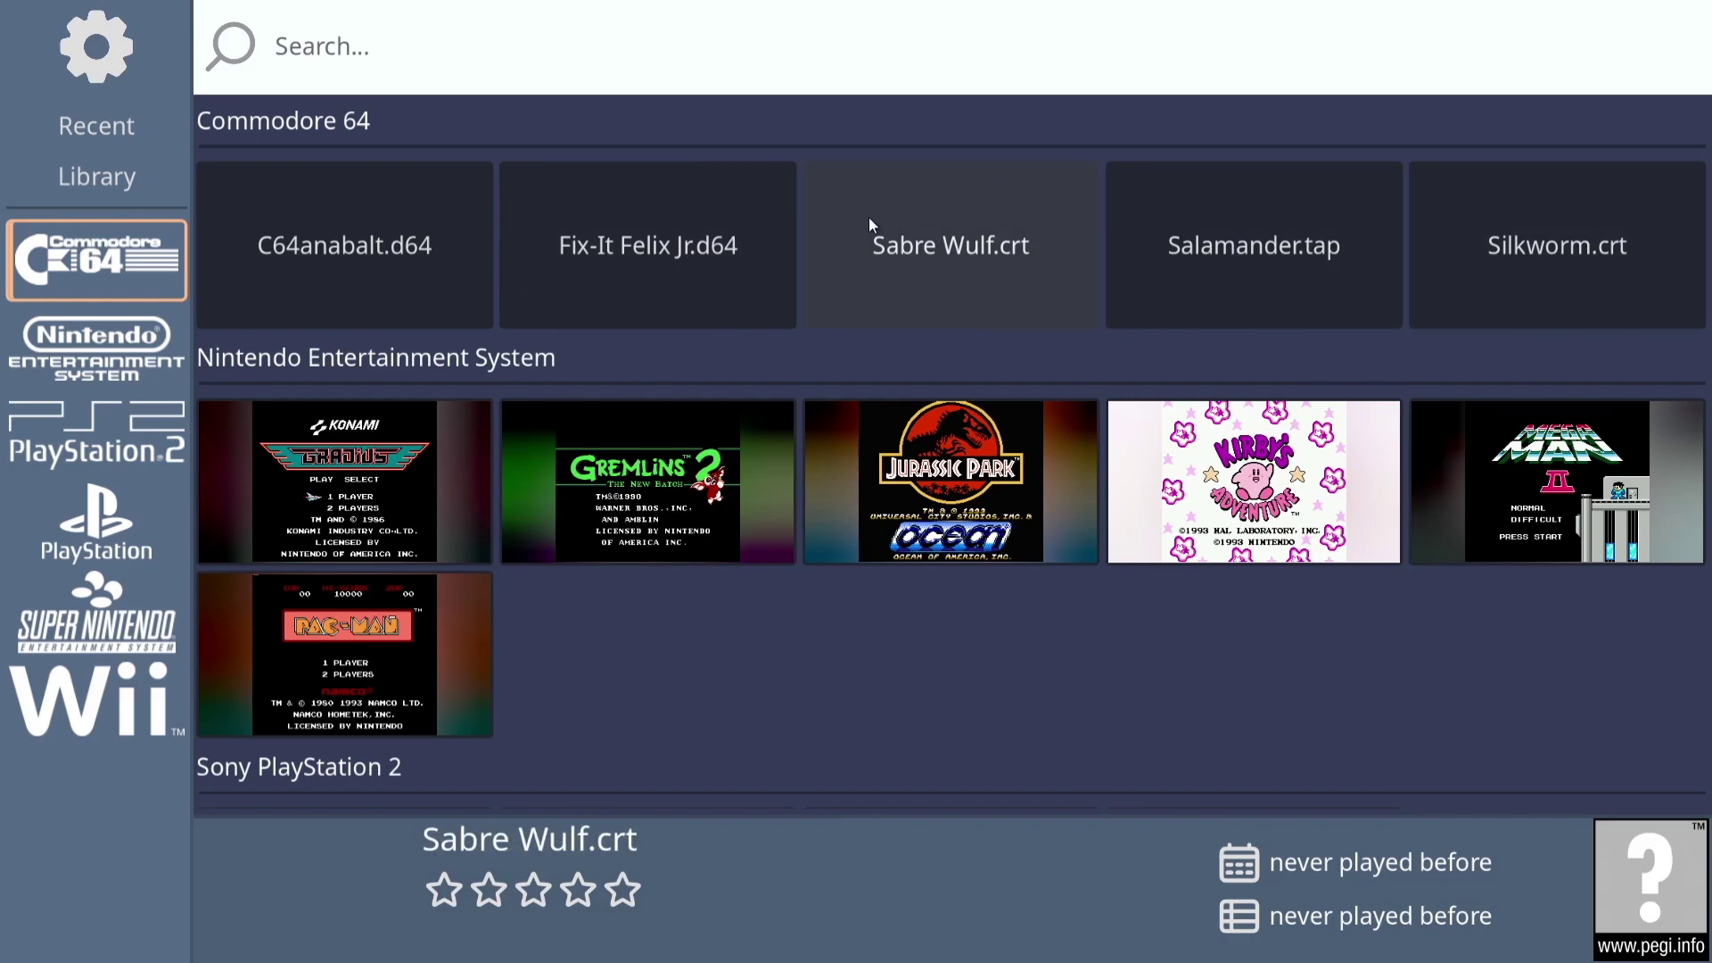
- Scrape all games without metadata using ScreenScraper, keeping both metadata and media as content to scrape
right_click(313, 184)
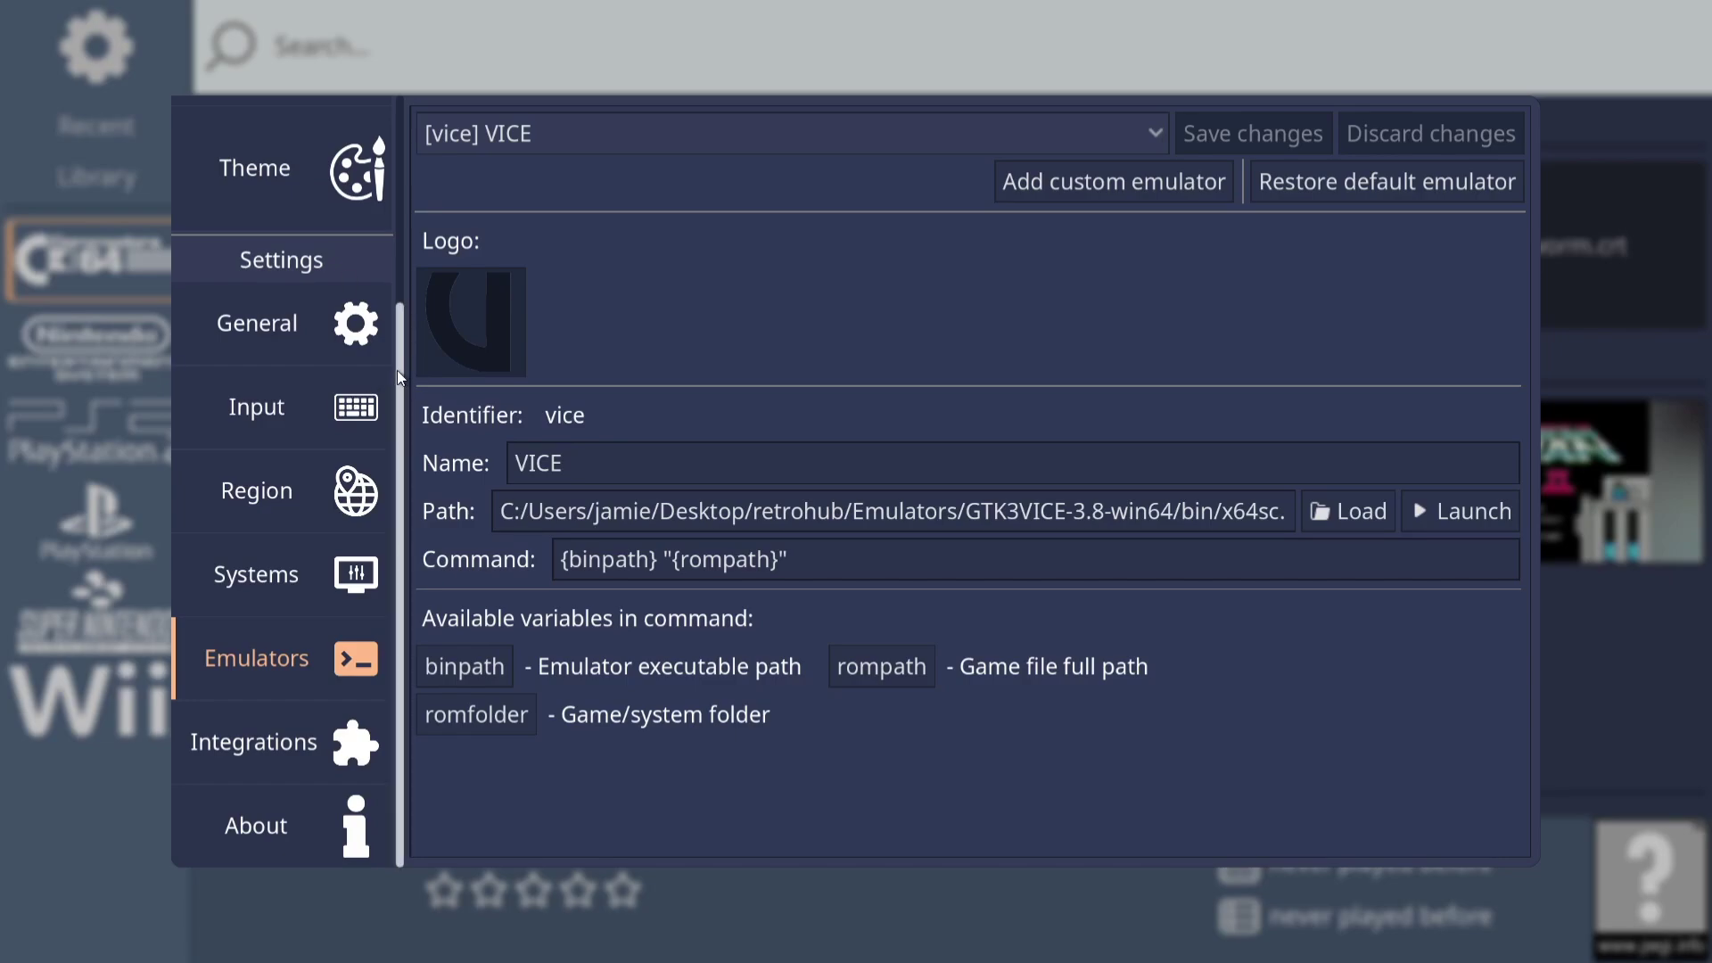
left_click_drag(397, 371, 399, 183)
left_click(278, 288)
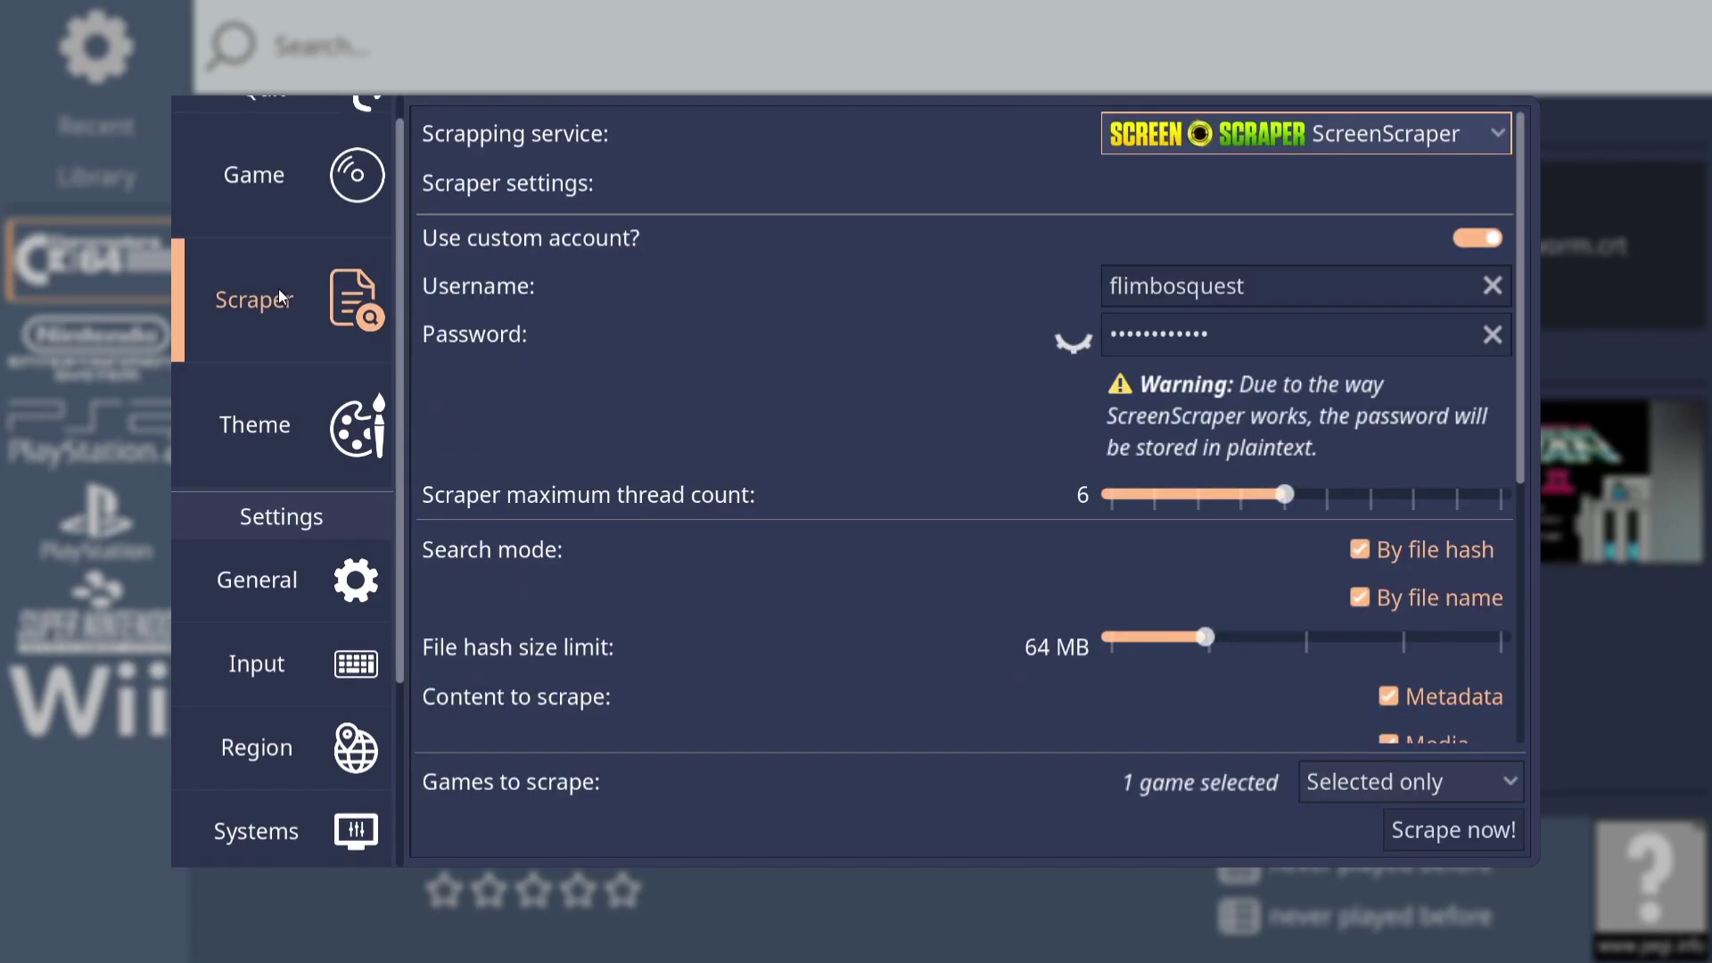
left_click_drag(1521, 453, 1560, 804)
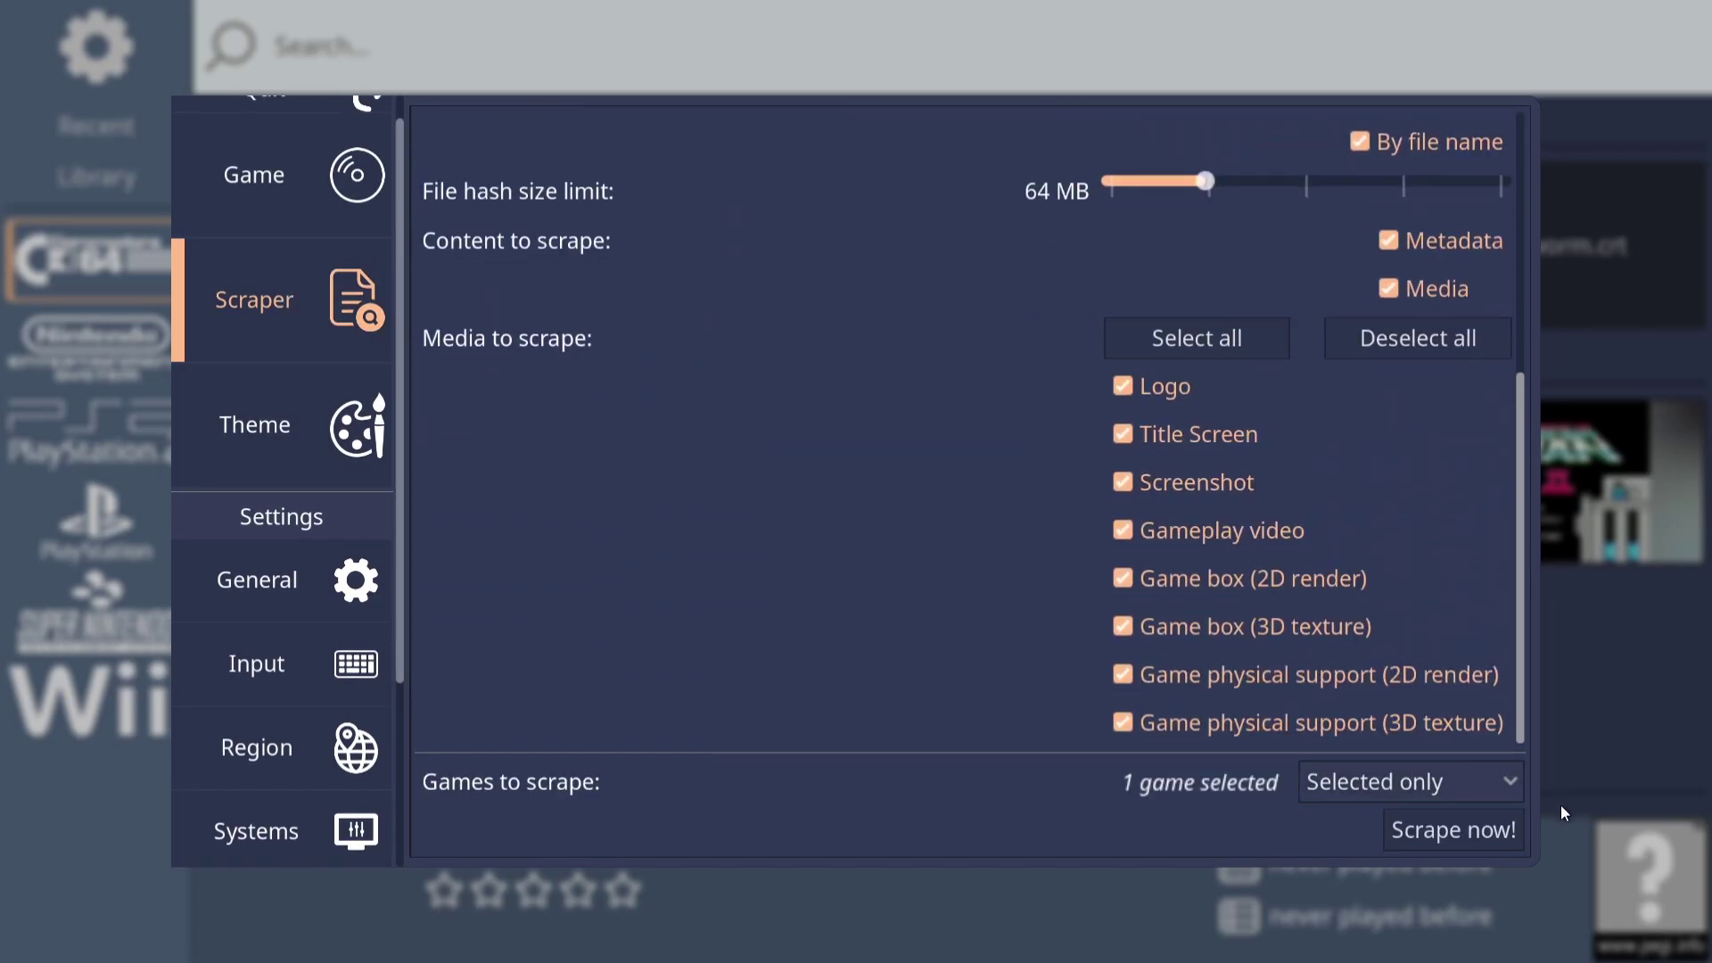
left_click(1517, 785)
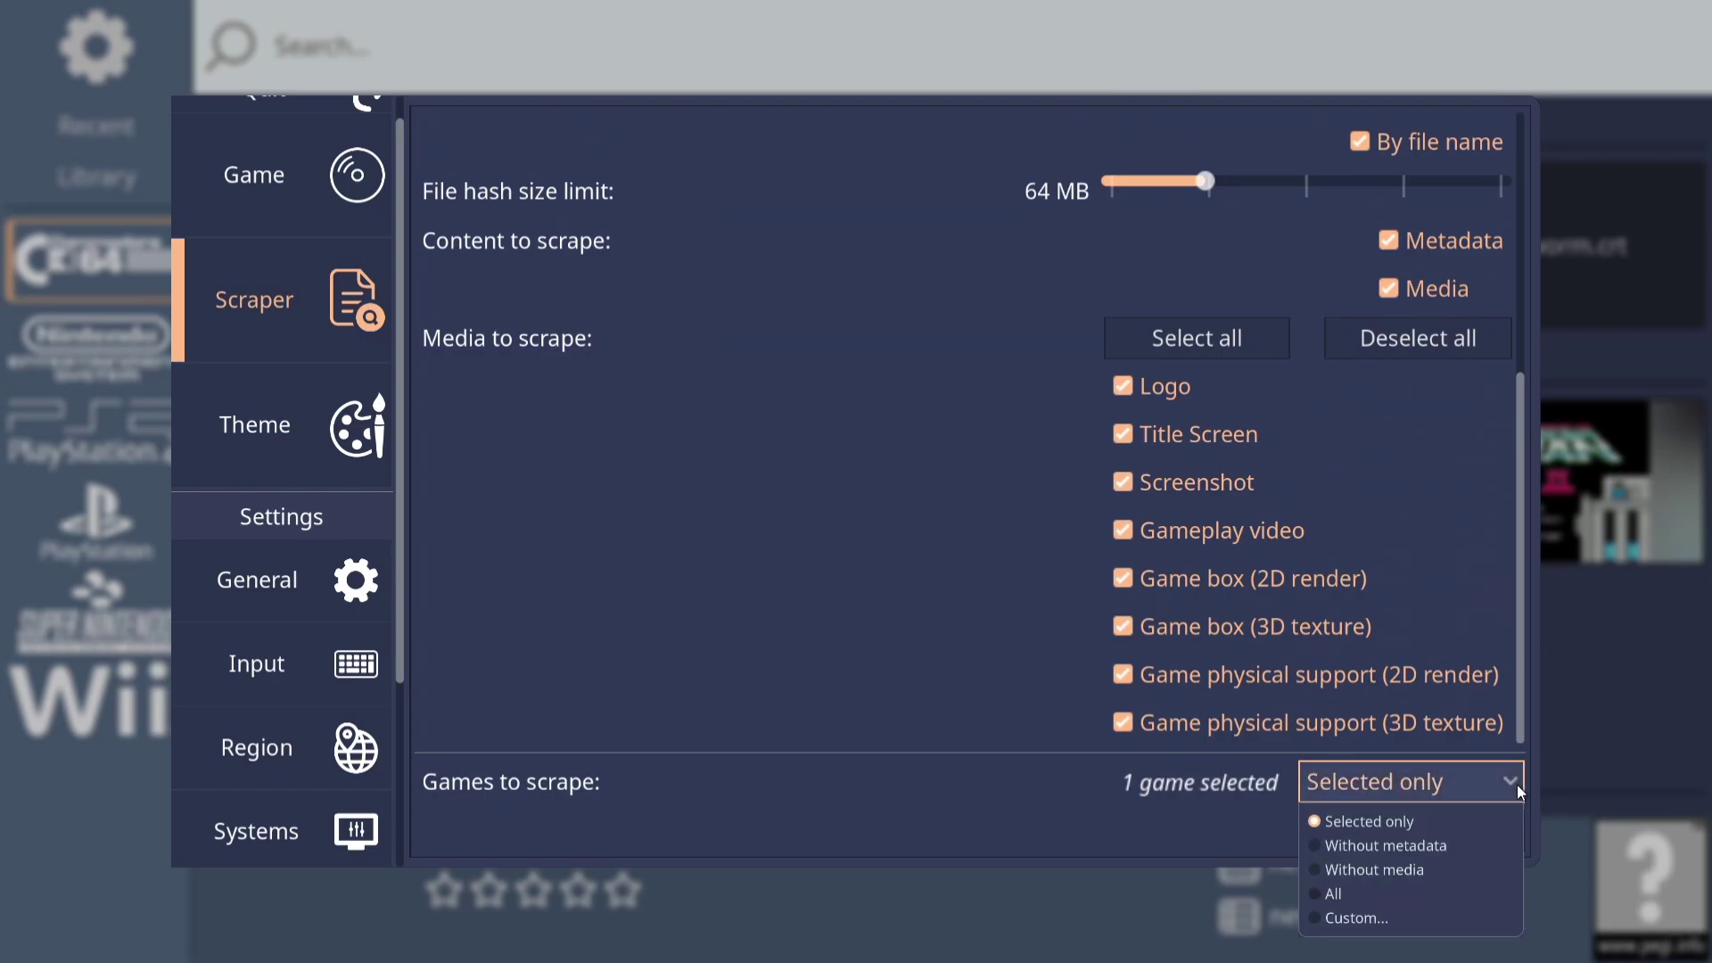
left_click(1444, 846)
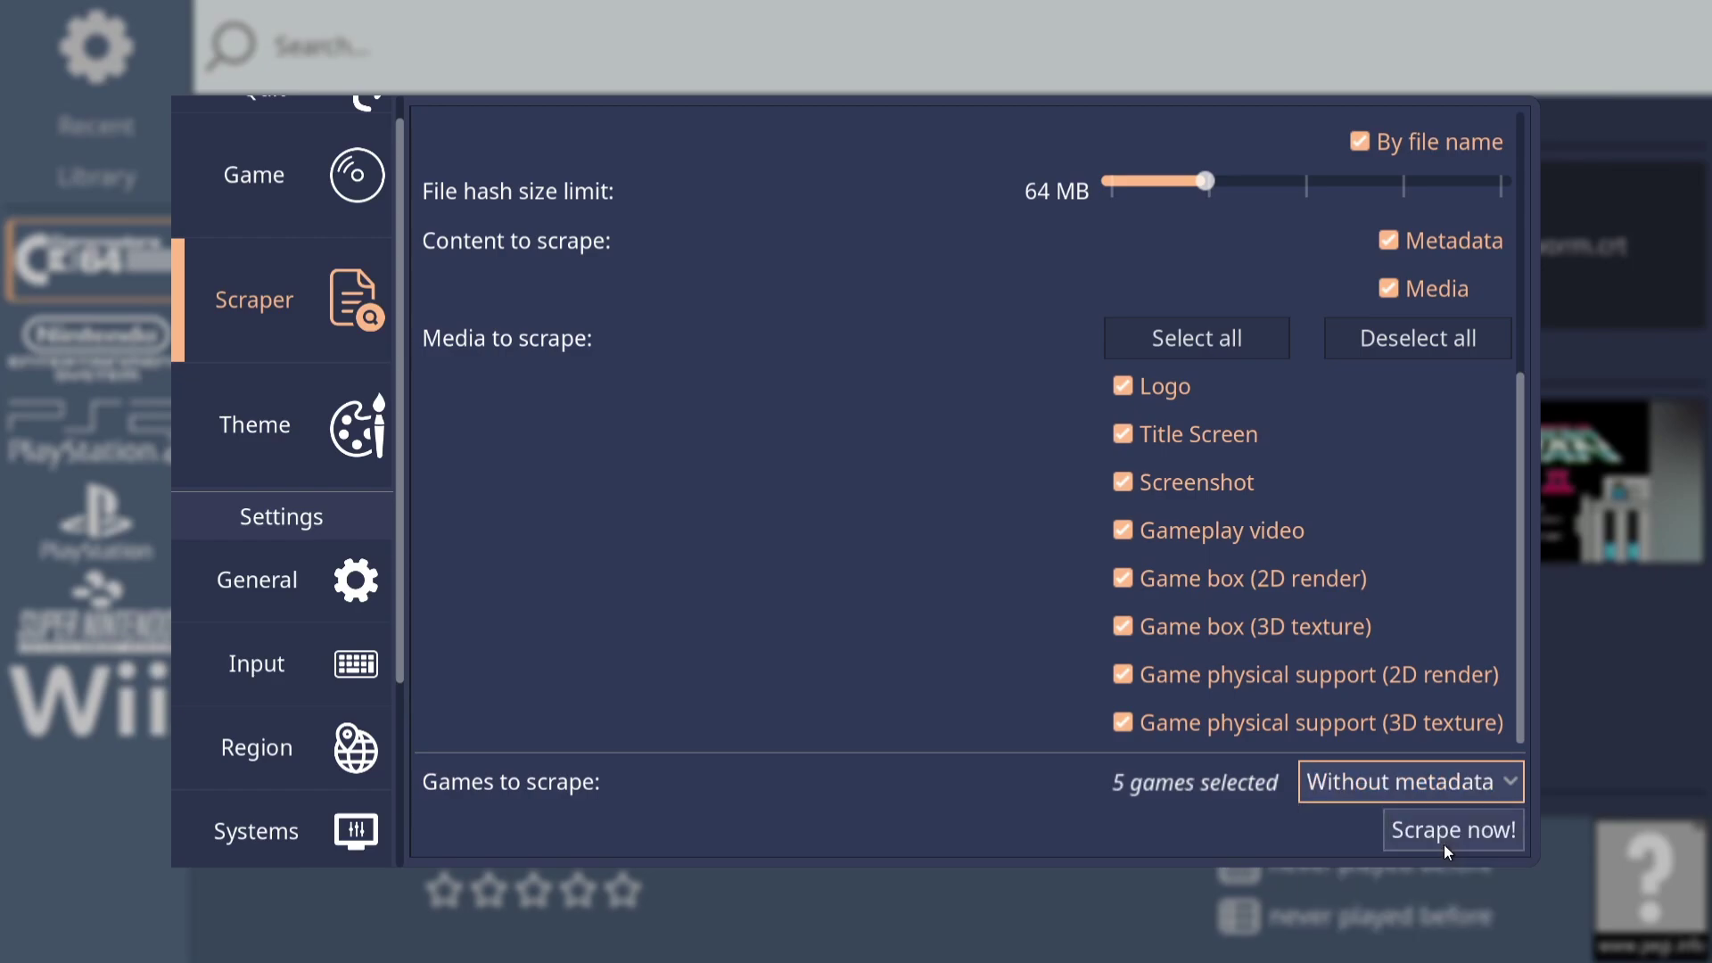
left_click(1444, 843)
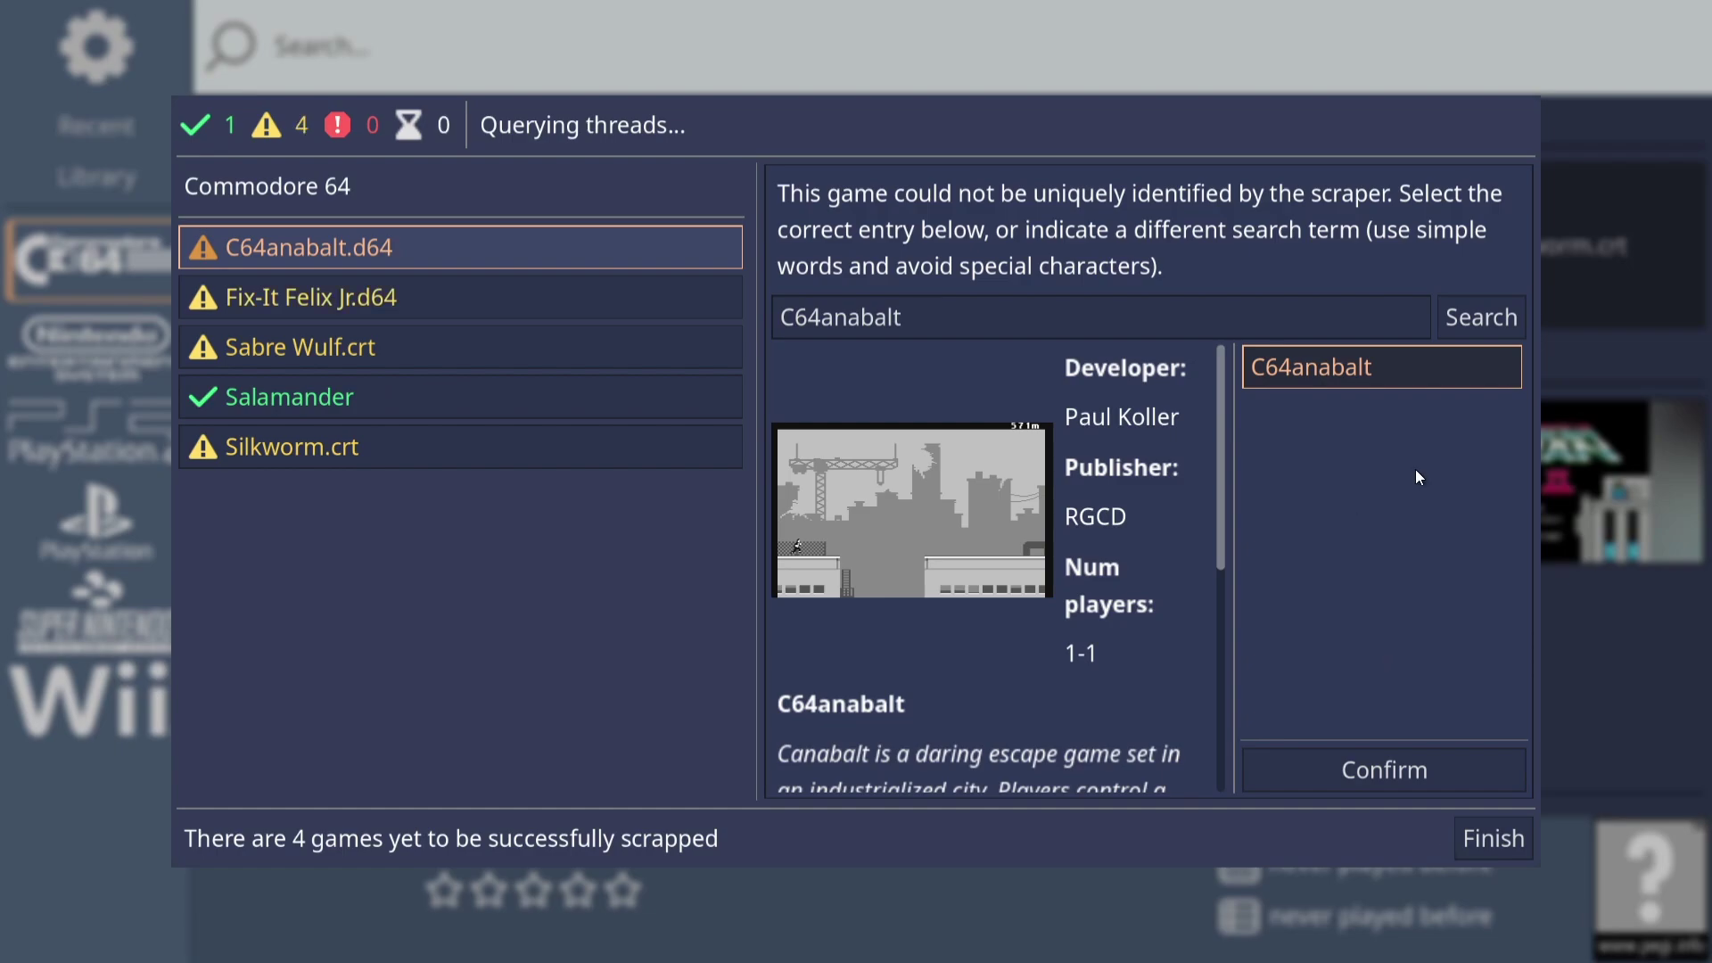
- Confirm the suggested scraper entries for C64anabalt, Fix-It Felix Jr and Sabre Wulf as the correct matches
left_click(1404, 372)
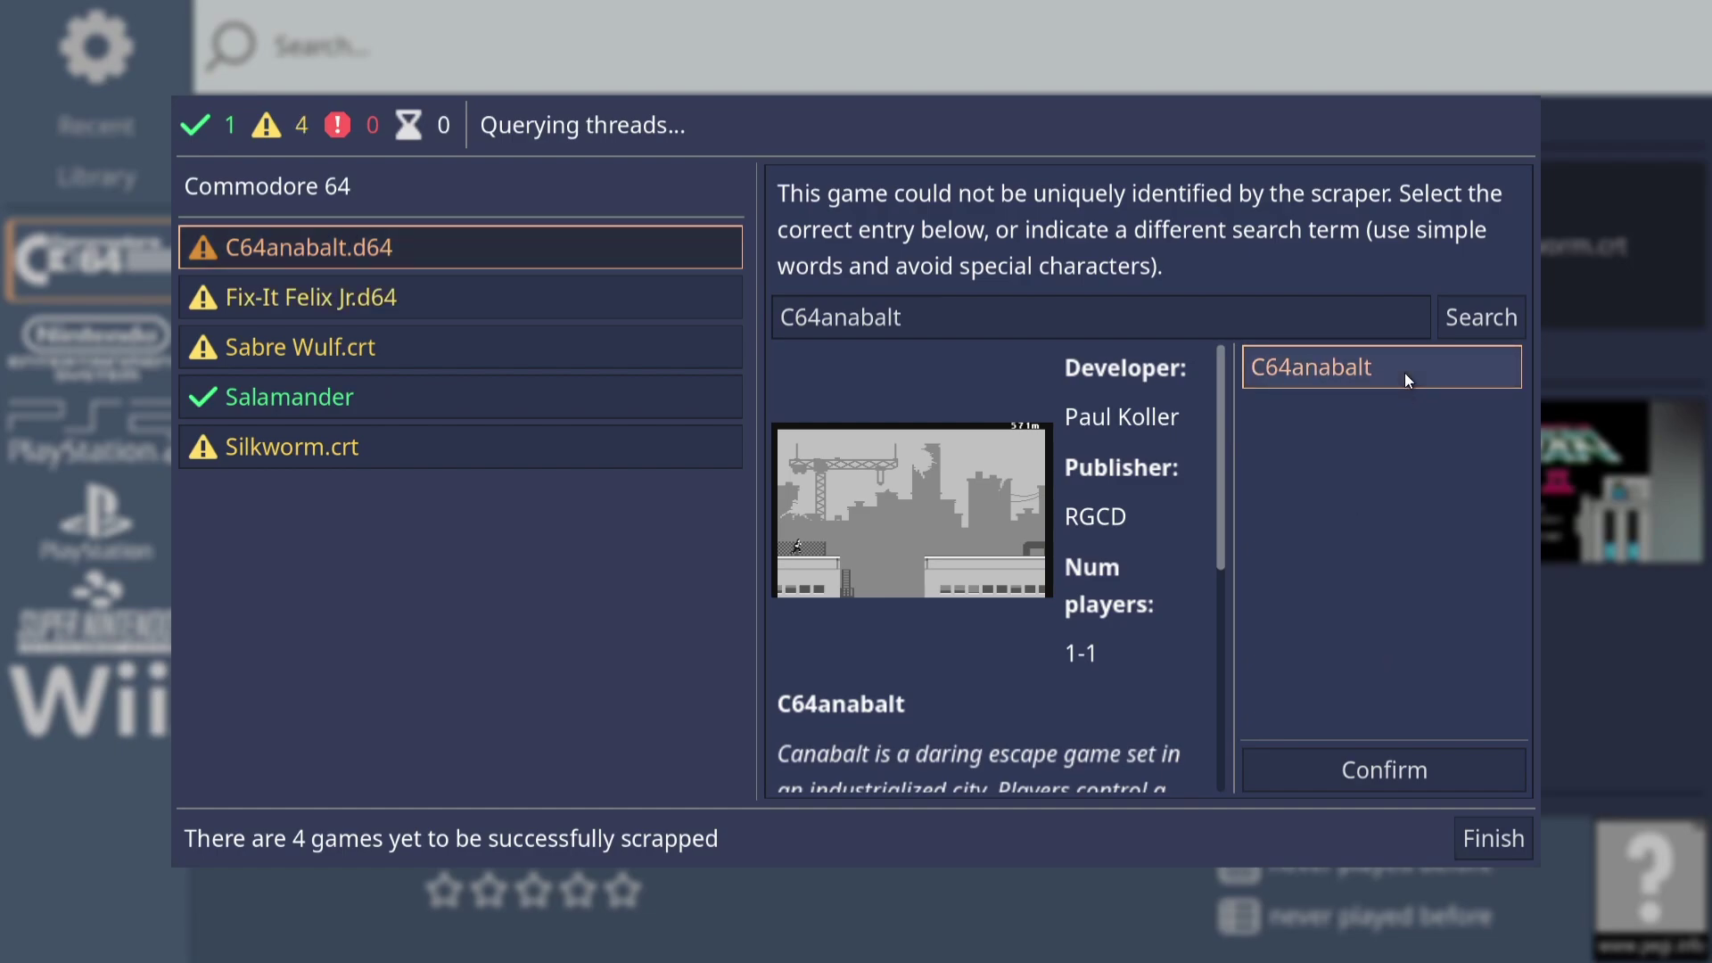
left_click(1359, 772)
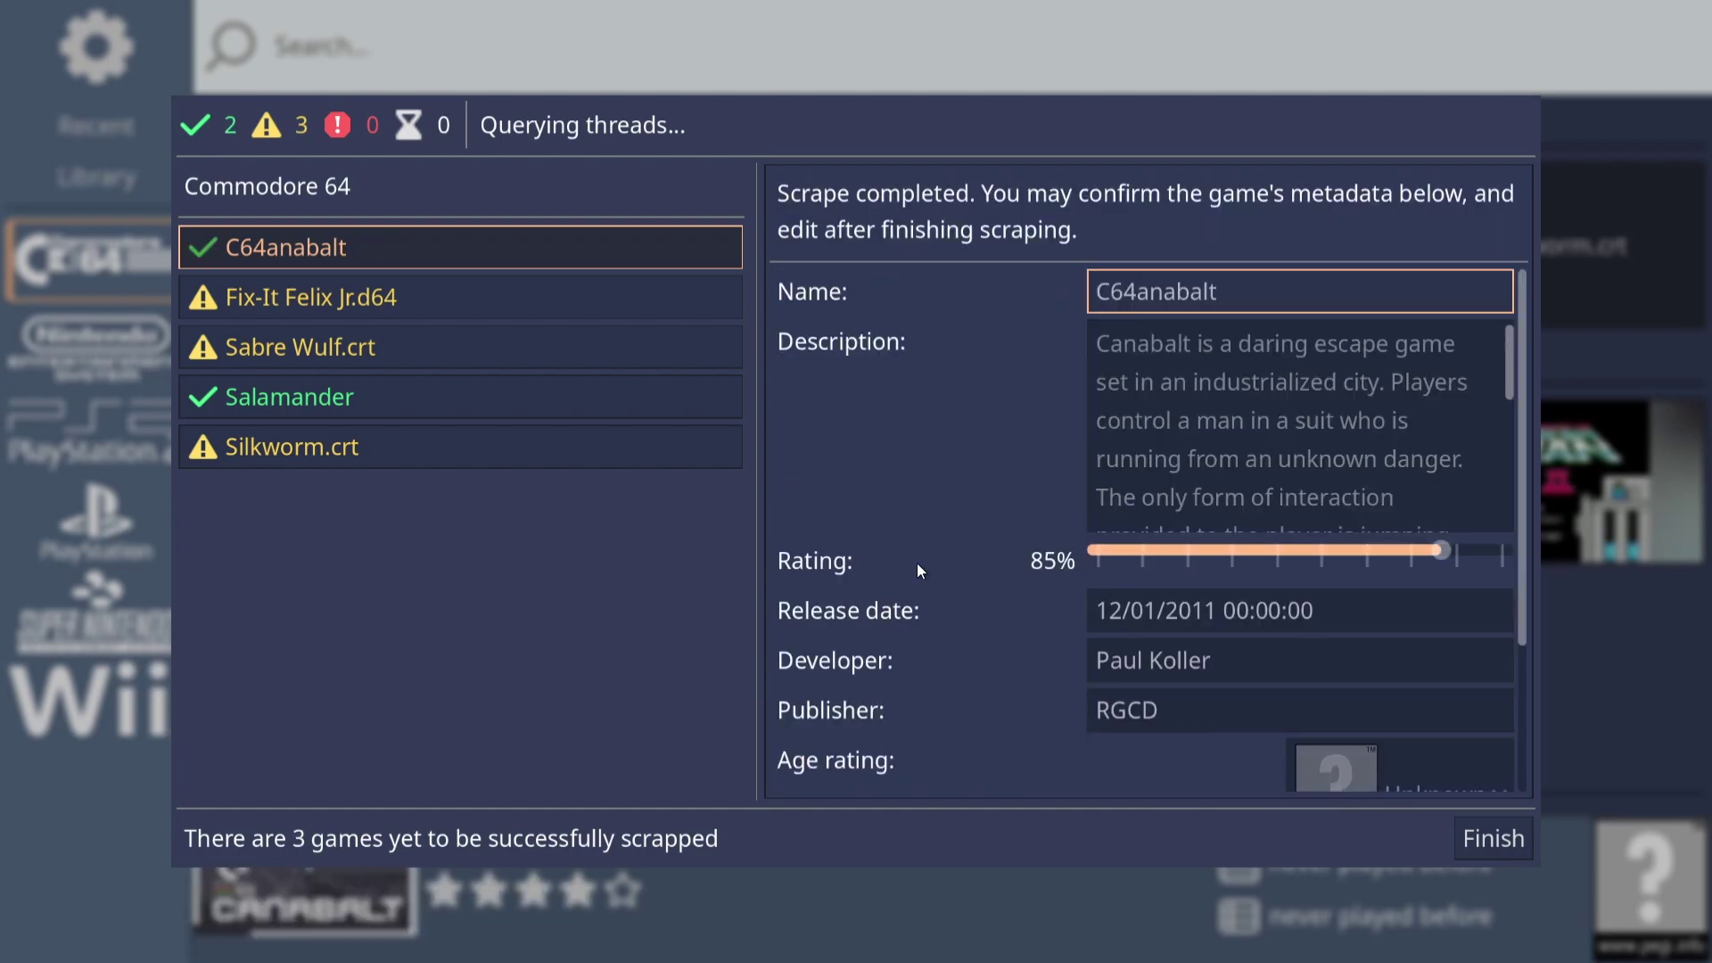
left_click(312, 301)
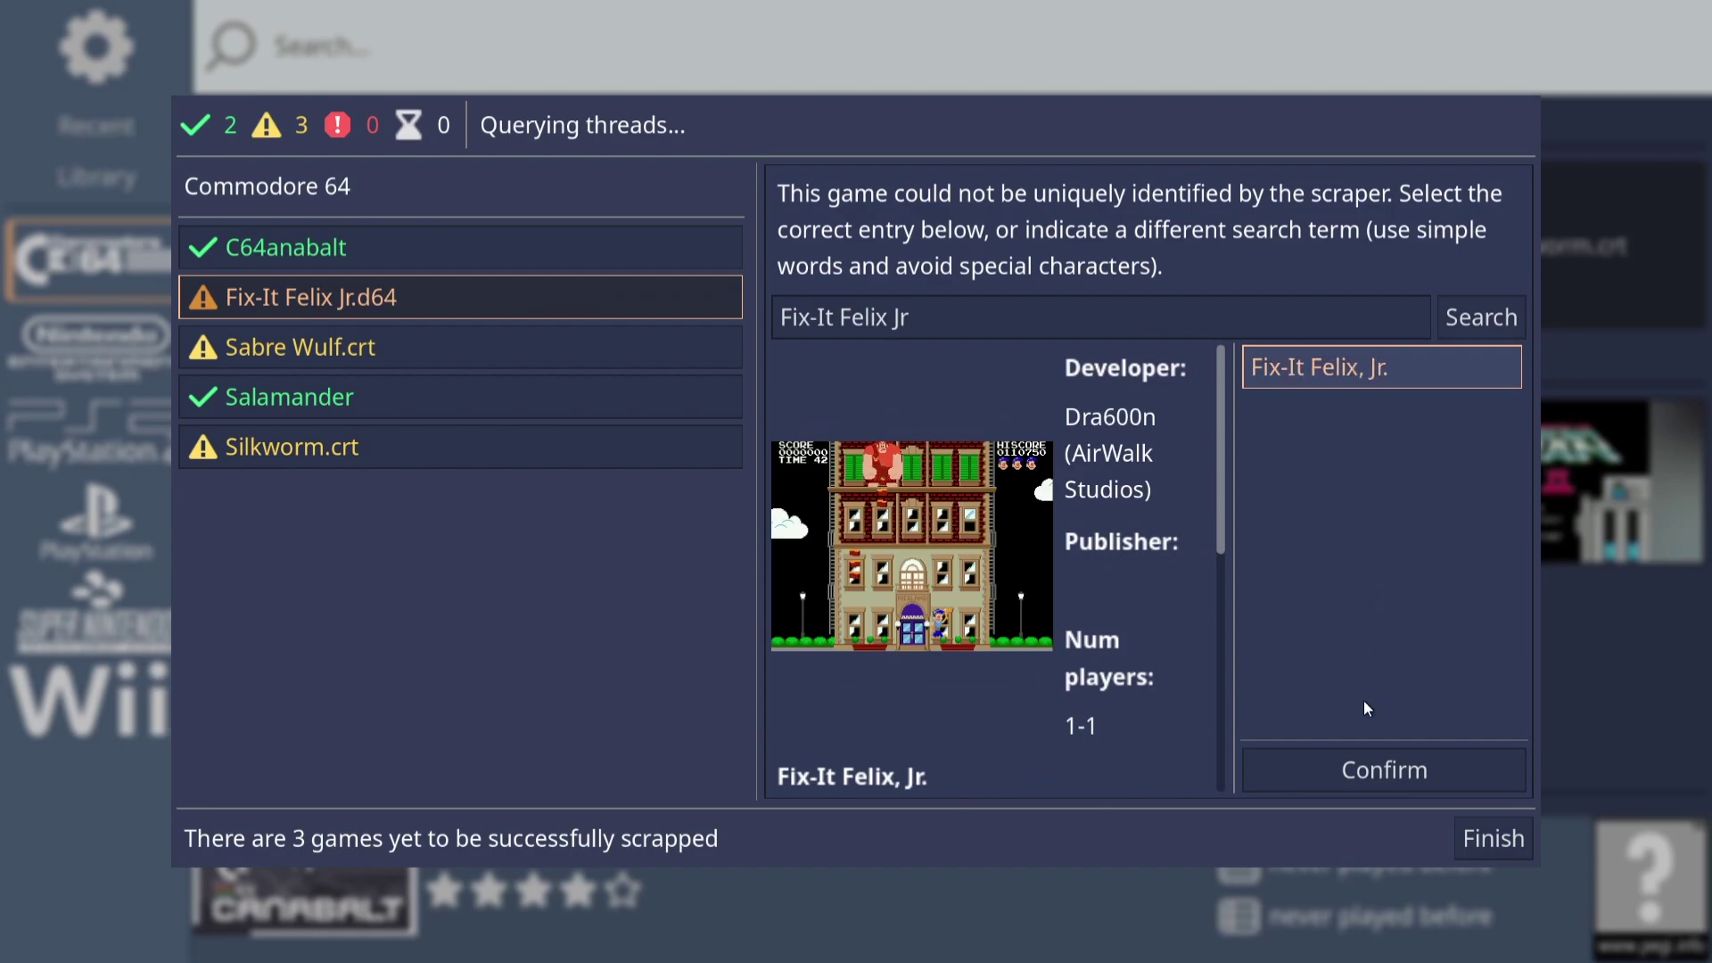
left_click(1361, 768)
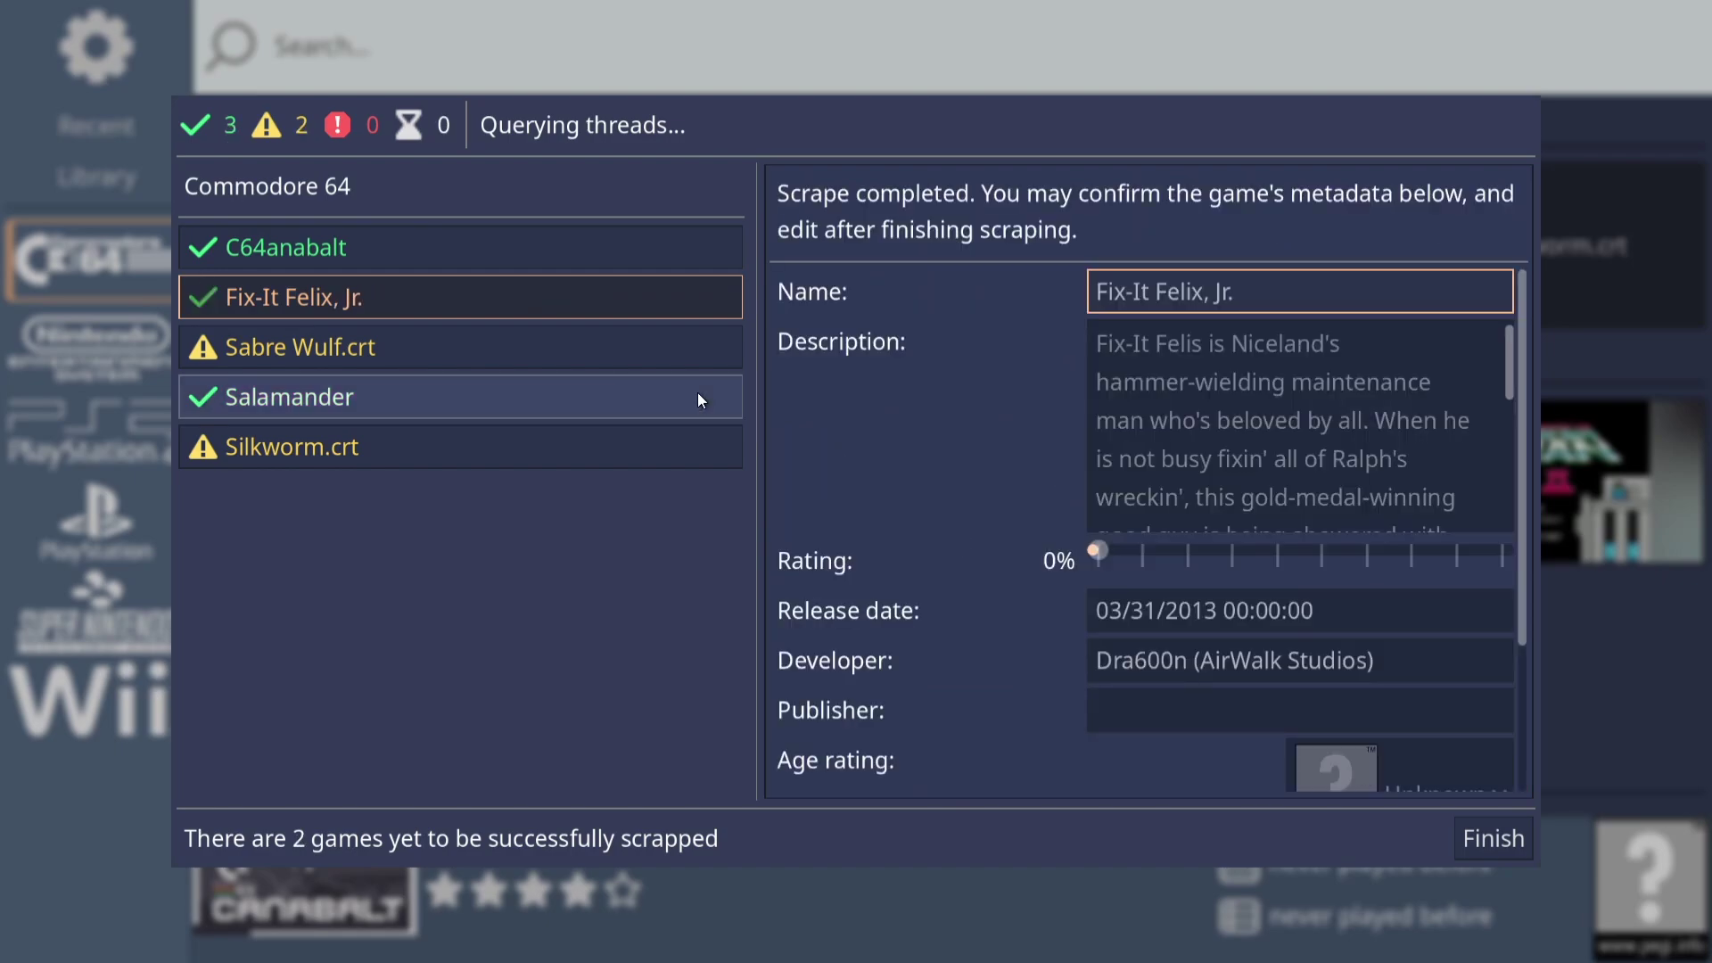
left_click(299, 350)
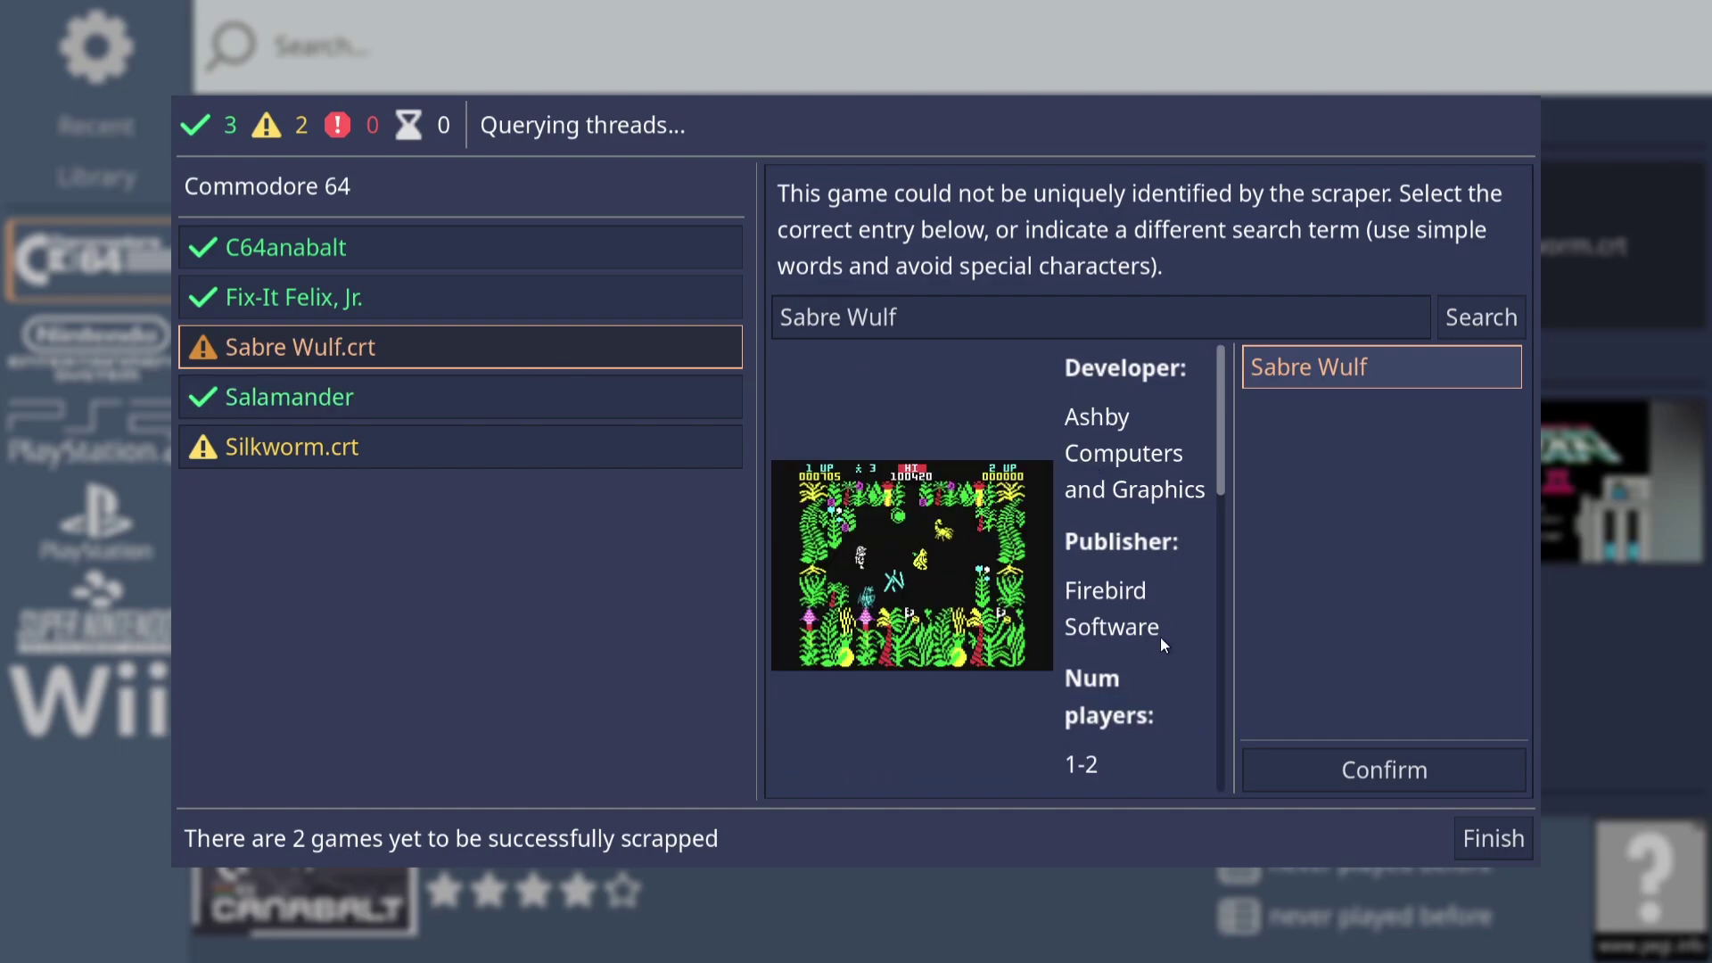
left_click(1345, 779)
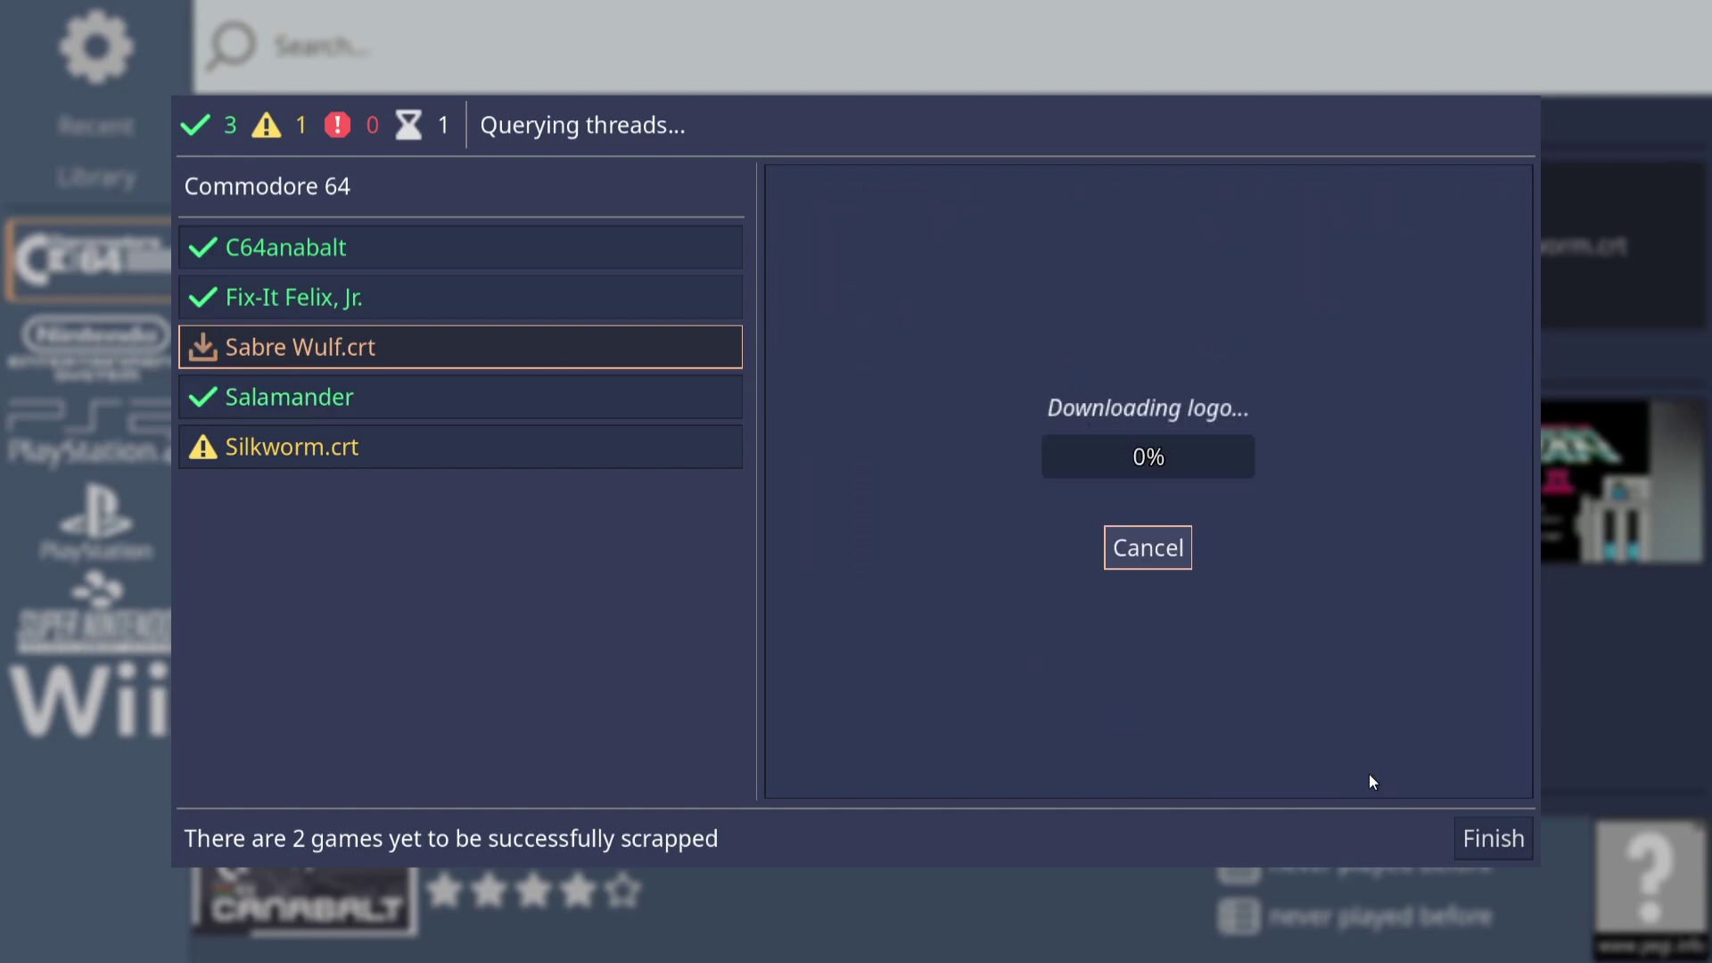
- Confirm the suggested Silkworm entry, finish the scraping session and return to the game library
left_click(360, 447)
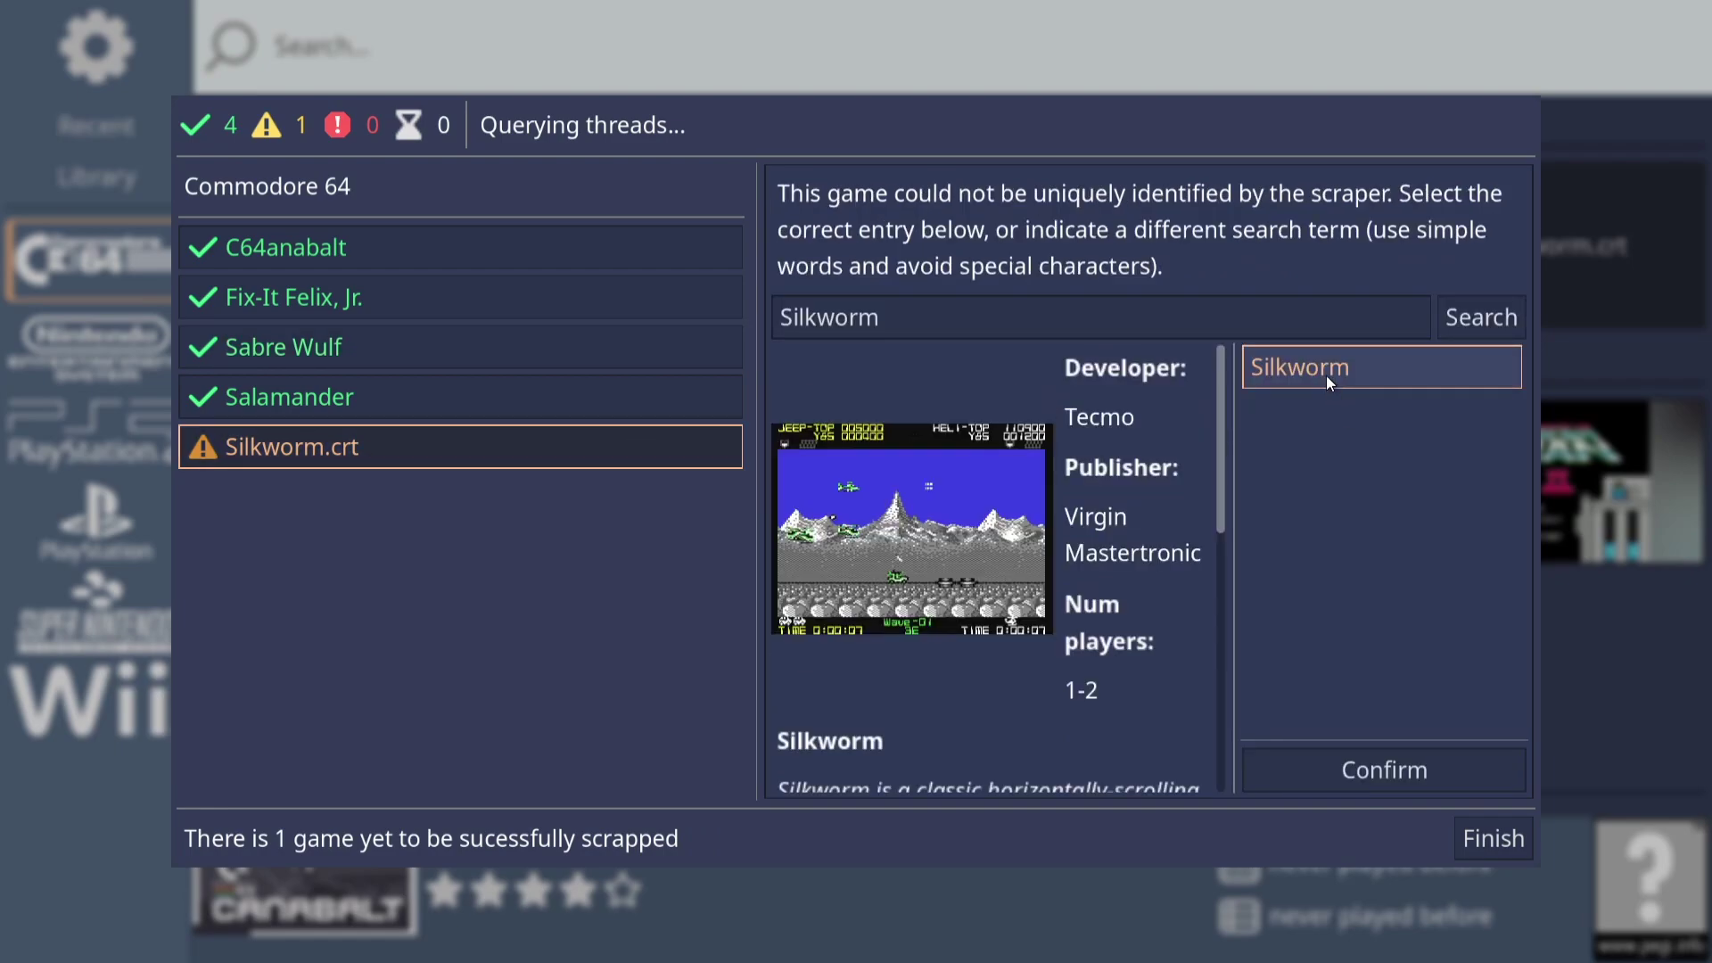
left_click(1408, 774)
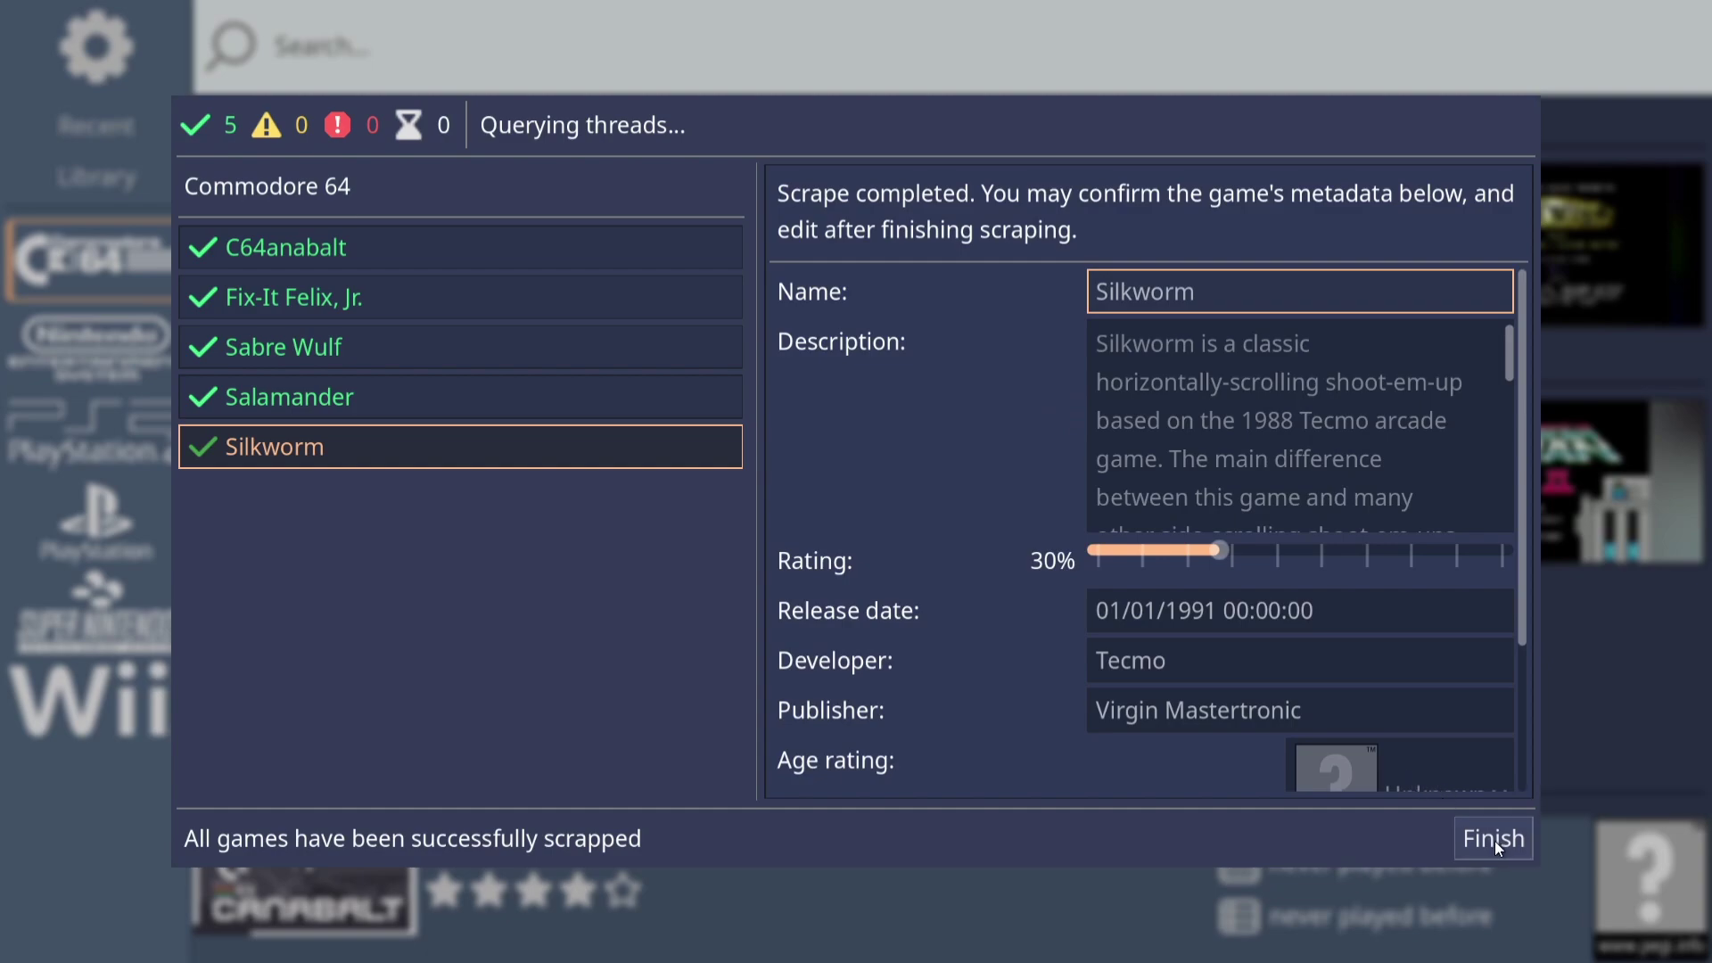
left_click(1494, 842)
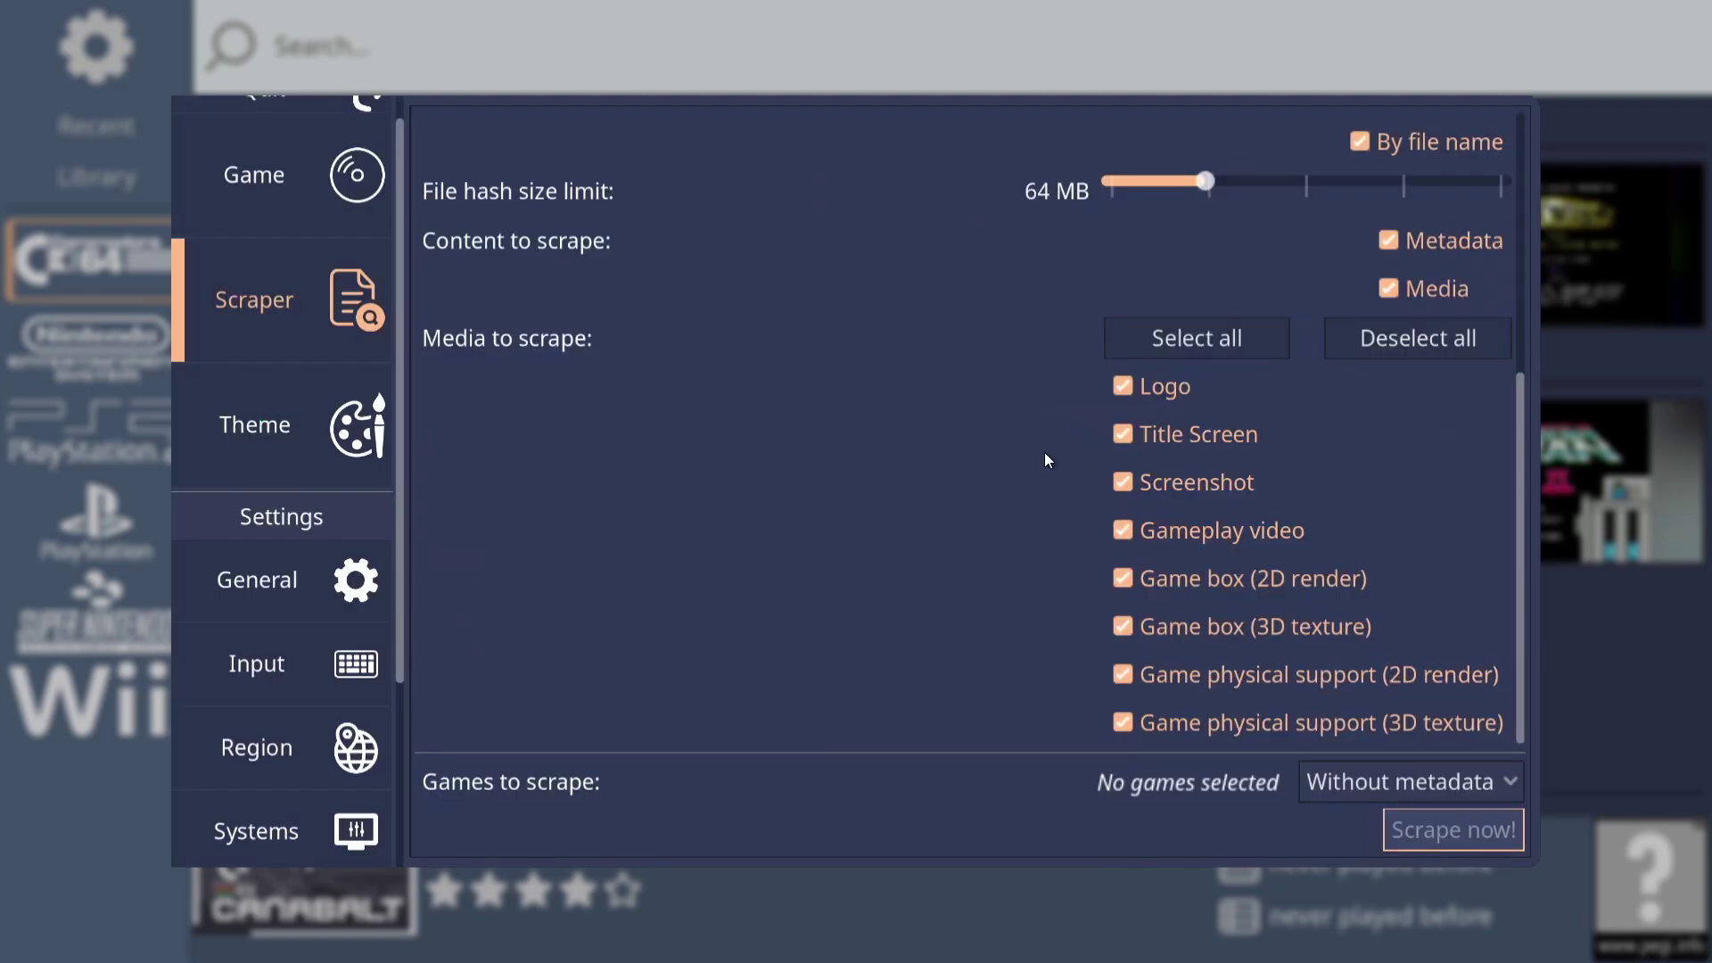
key("Escape")
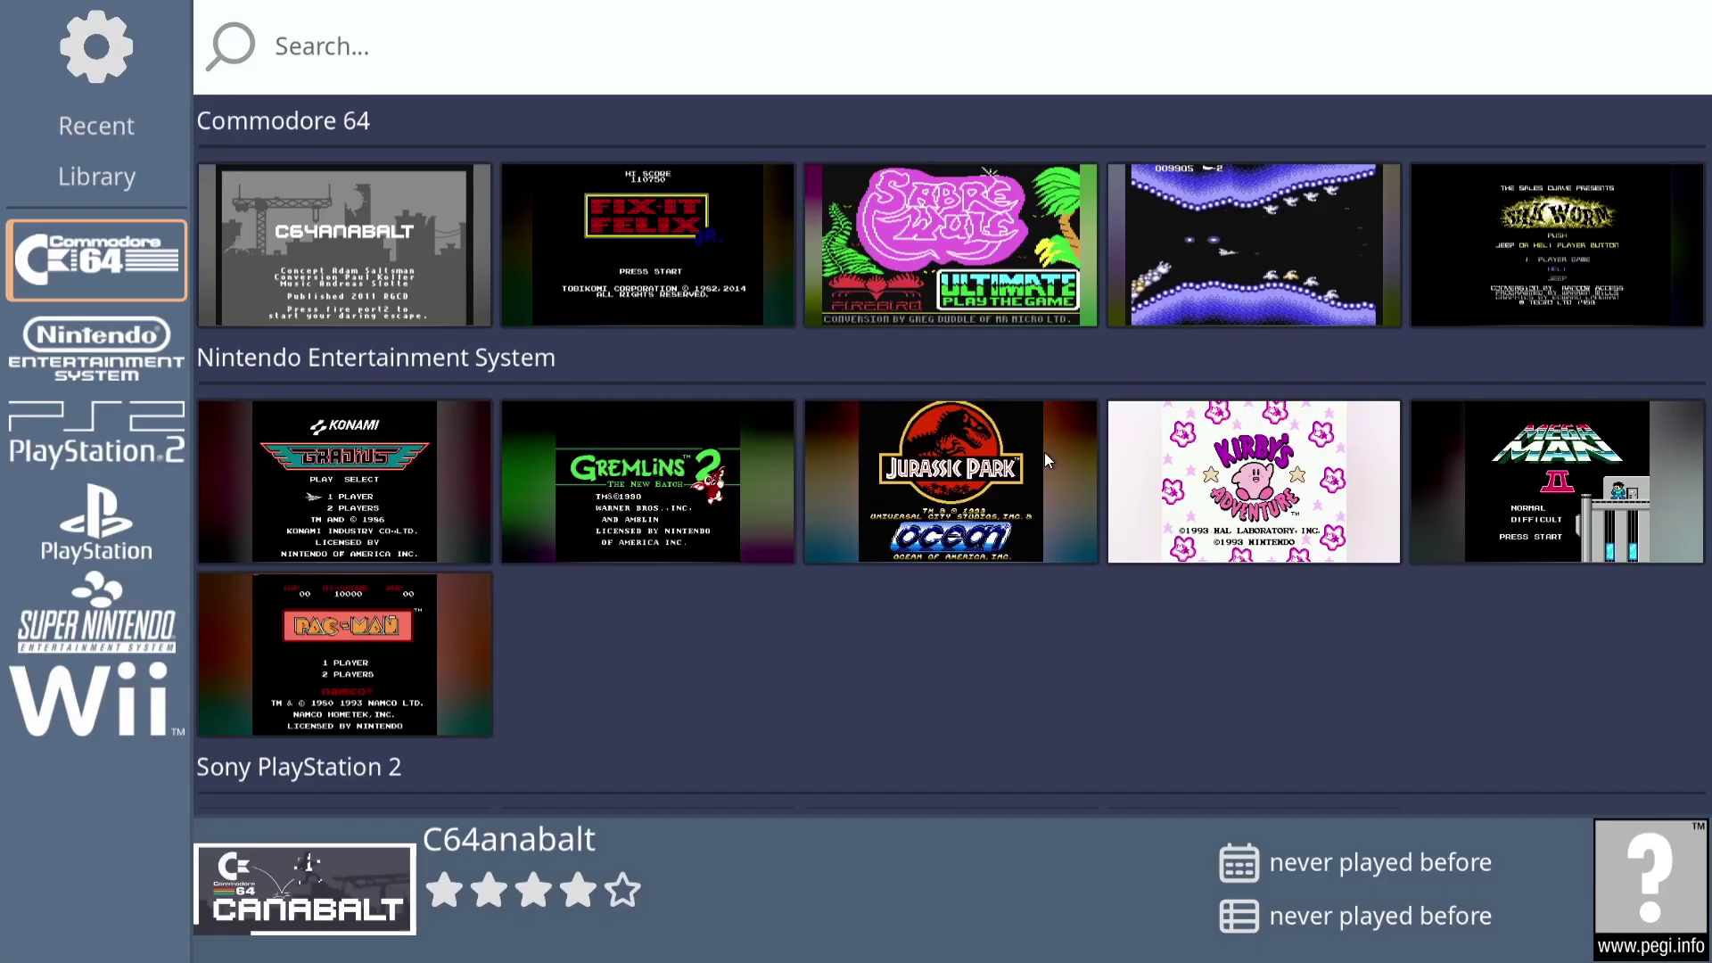
- Launch C64anabalt from the Commodore 64 games and play it, jumping the runner over obstacles and rooftop gaps
left_click(394, 258)
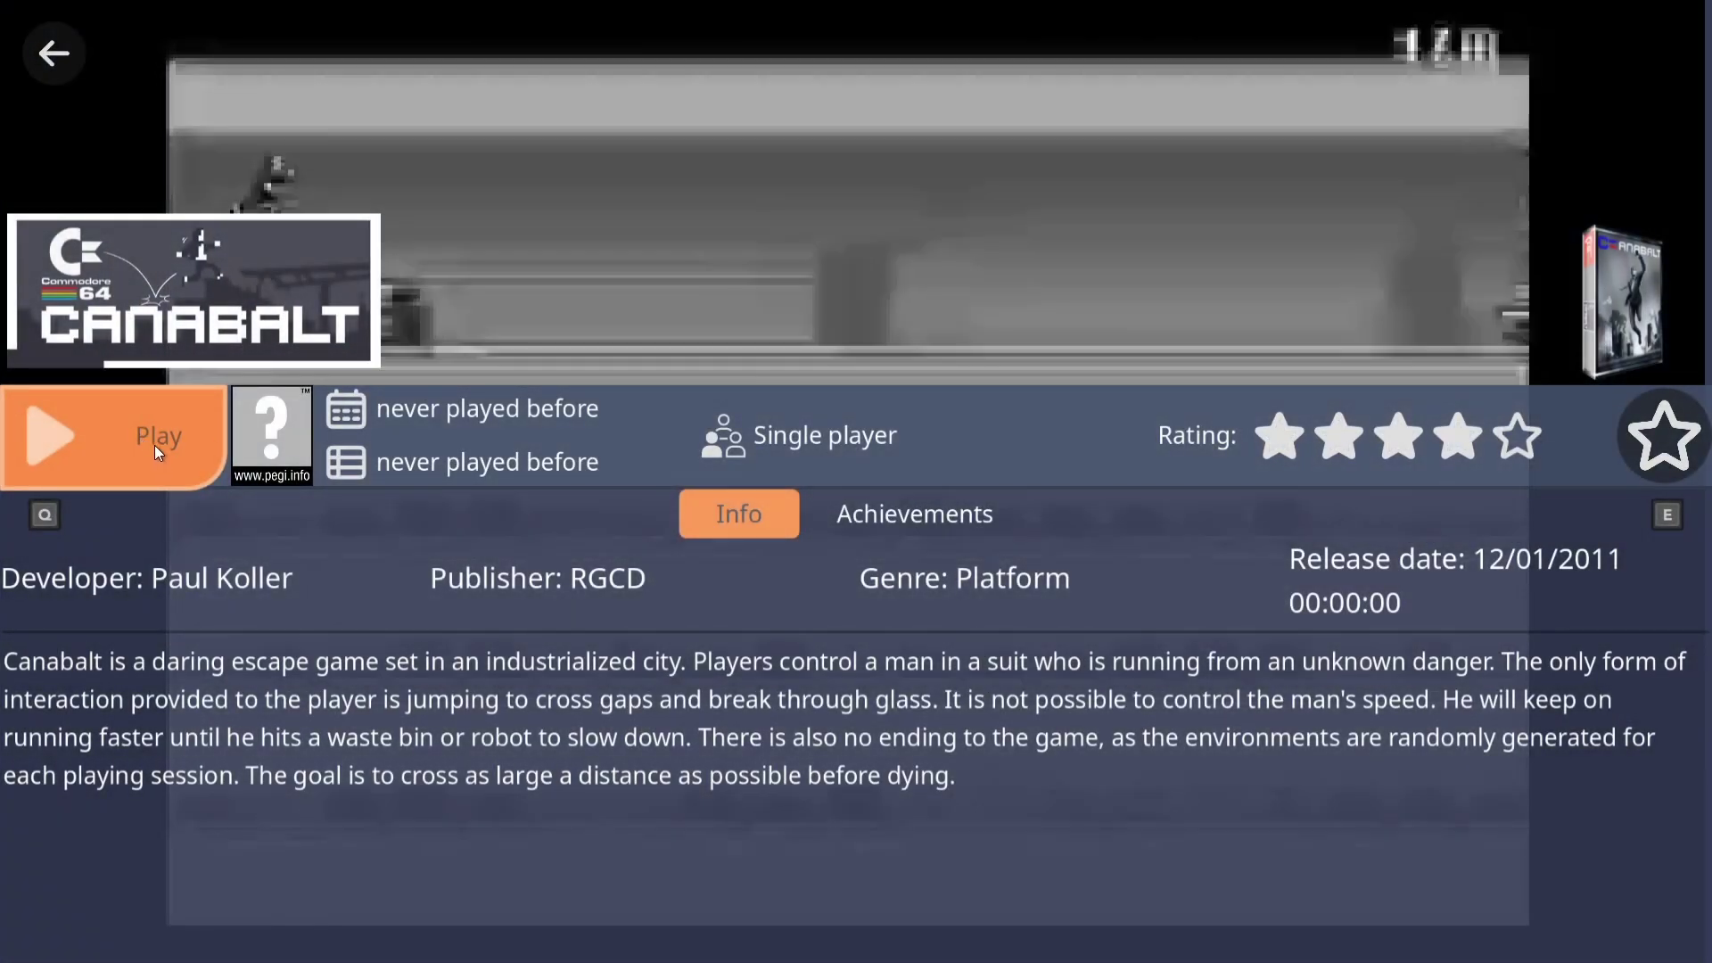
left_click(156, 446)
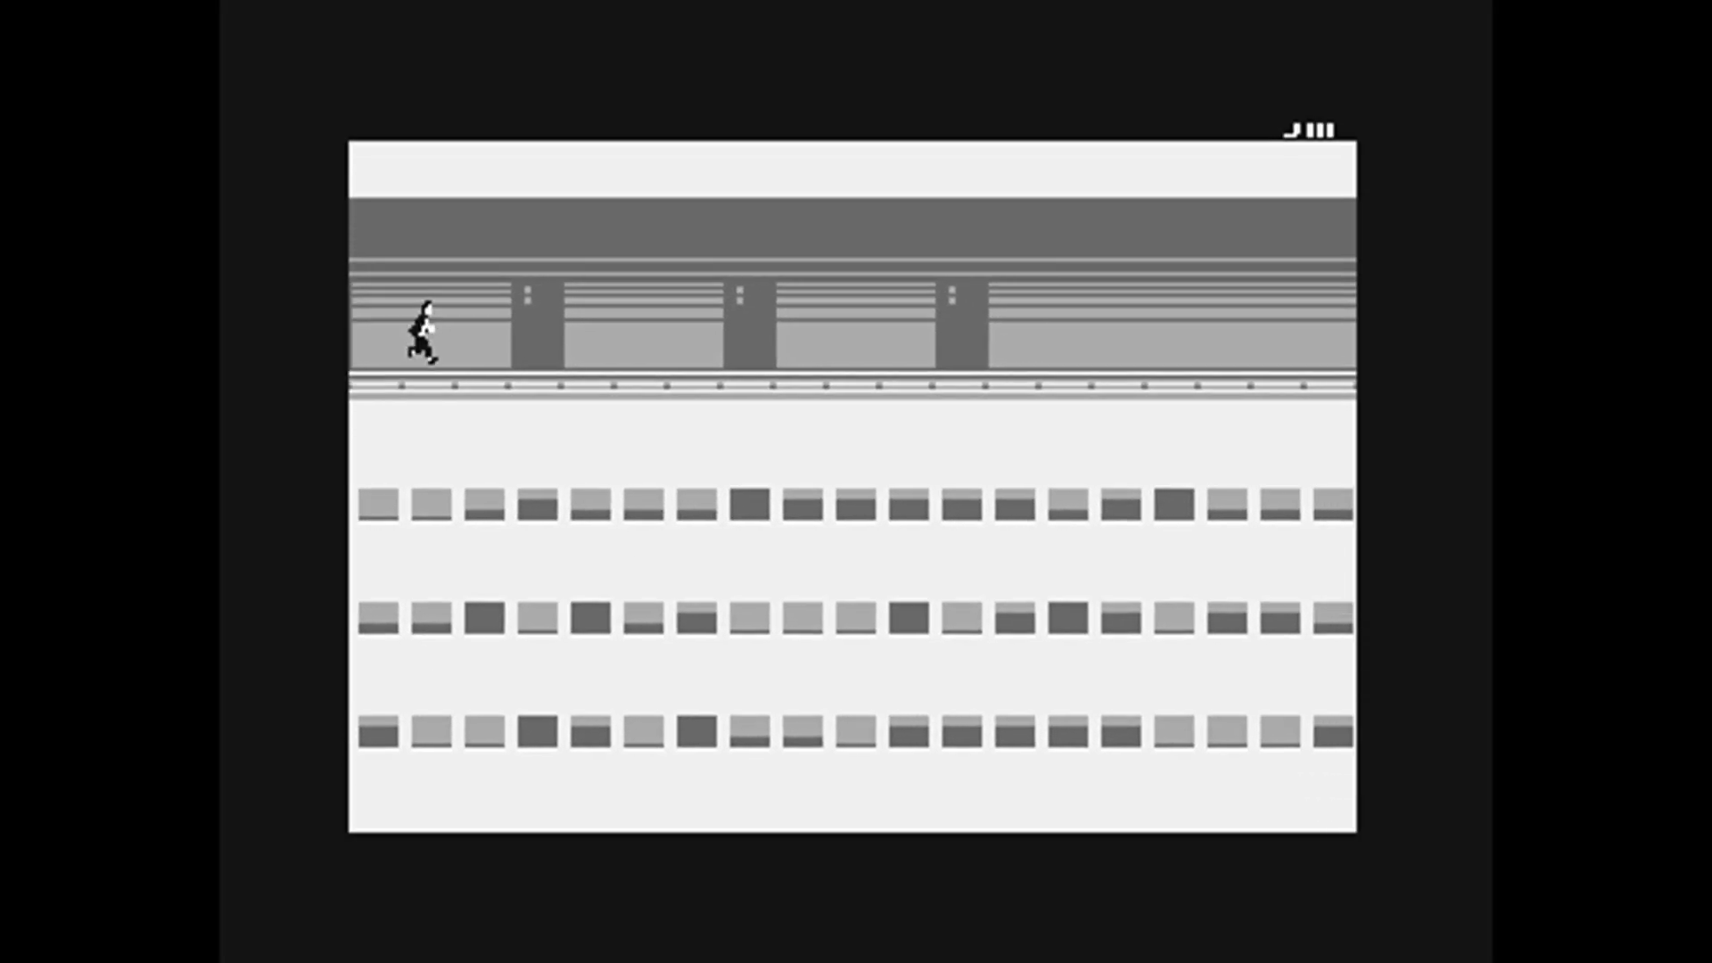
key("space")
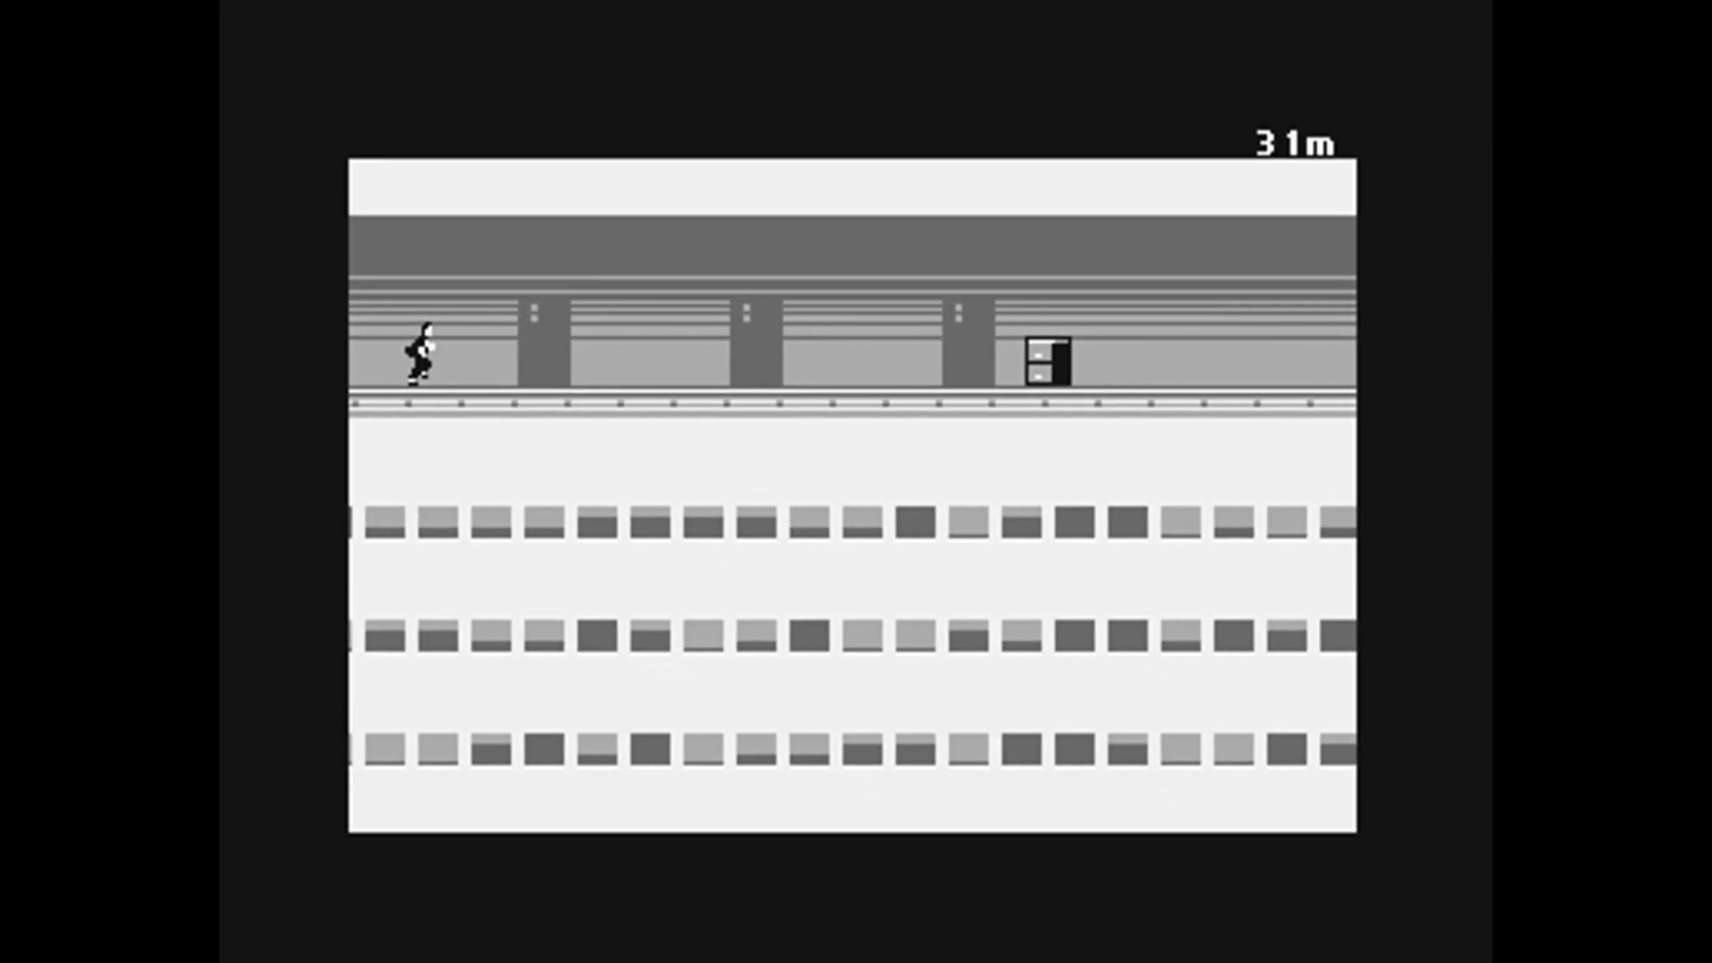
key("space")
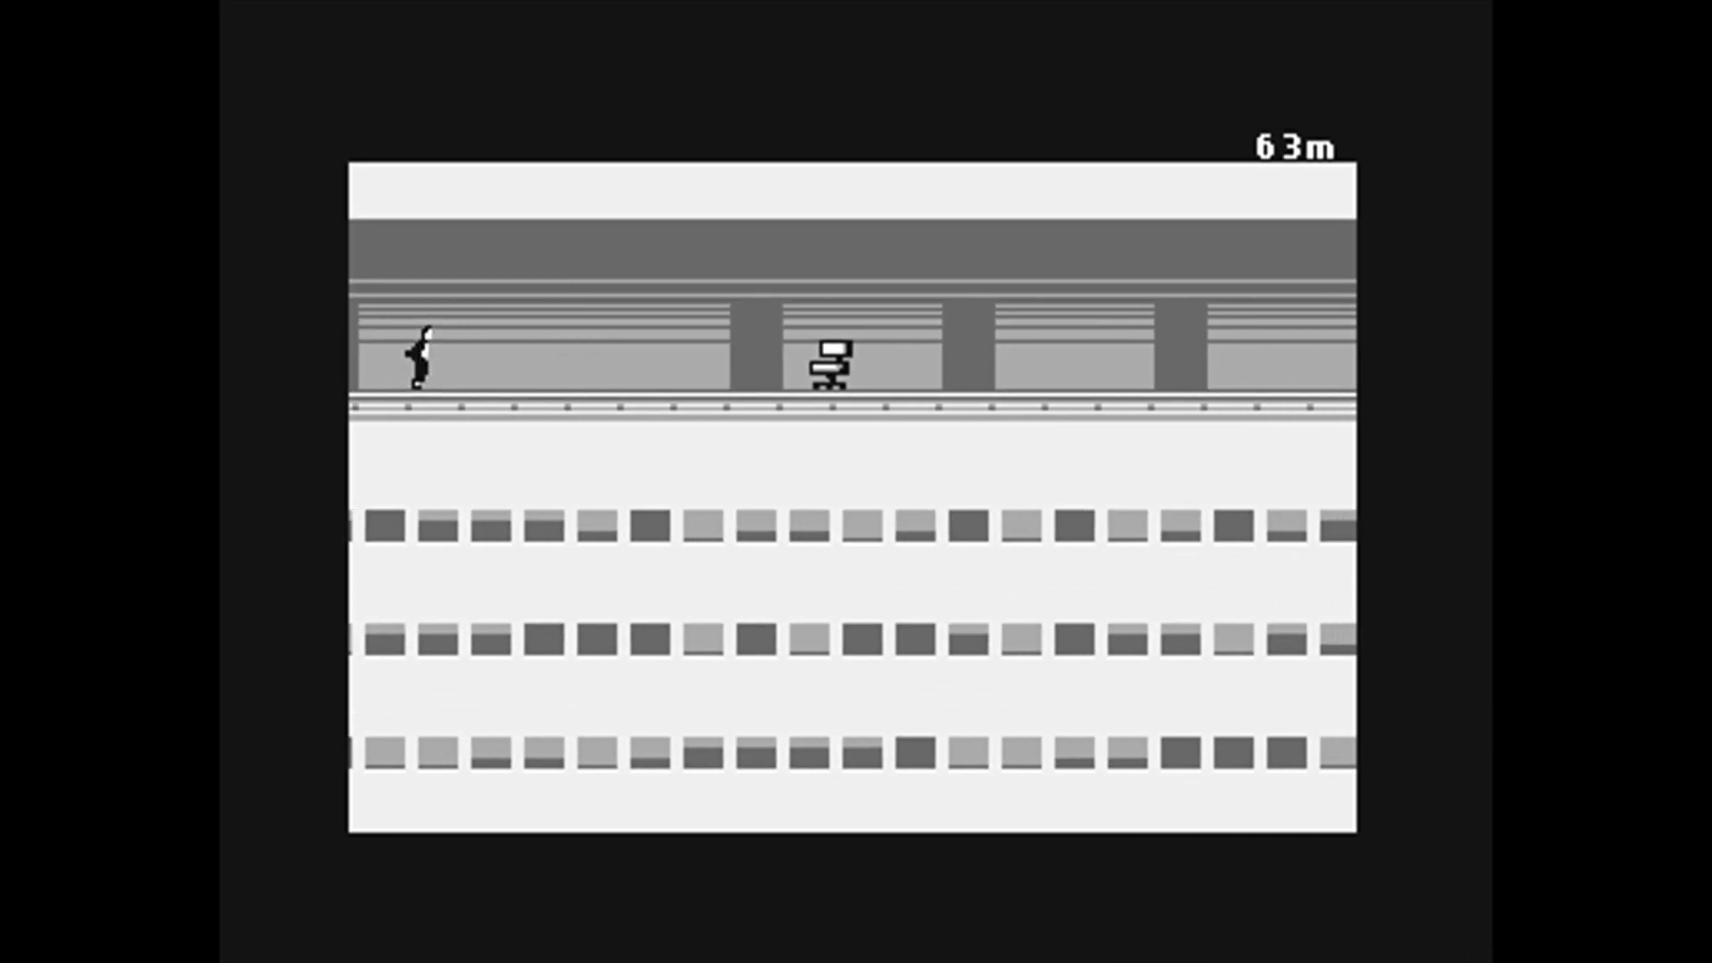
key("space")
key("space")
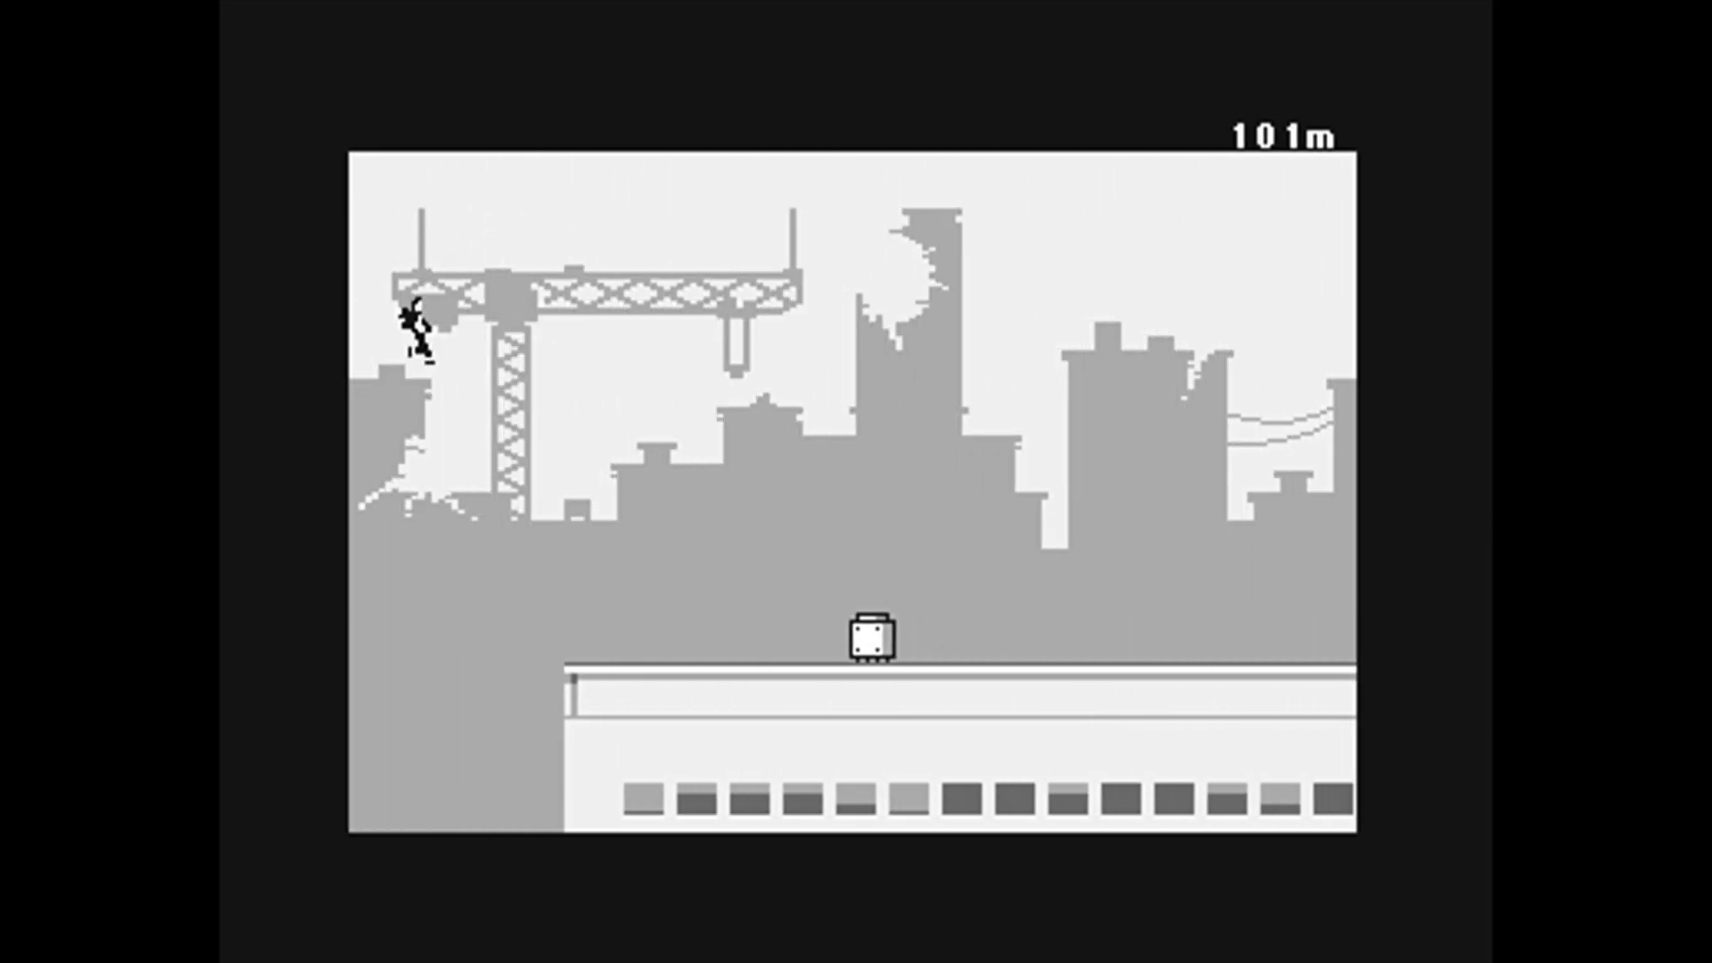
key("space")
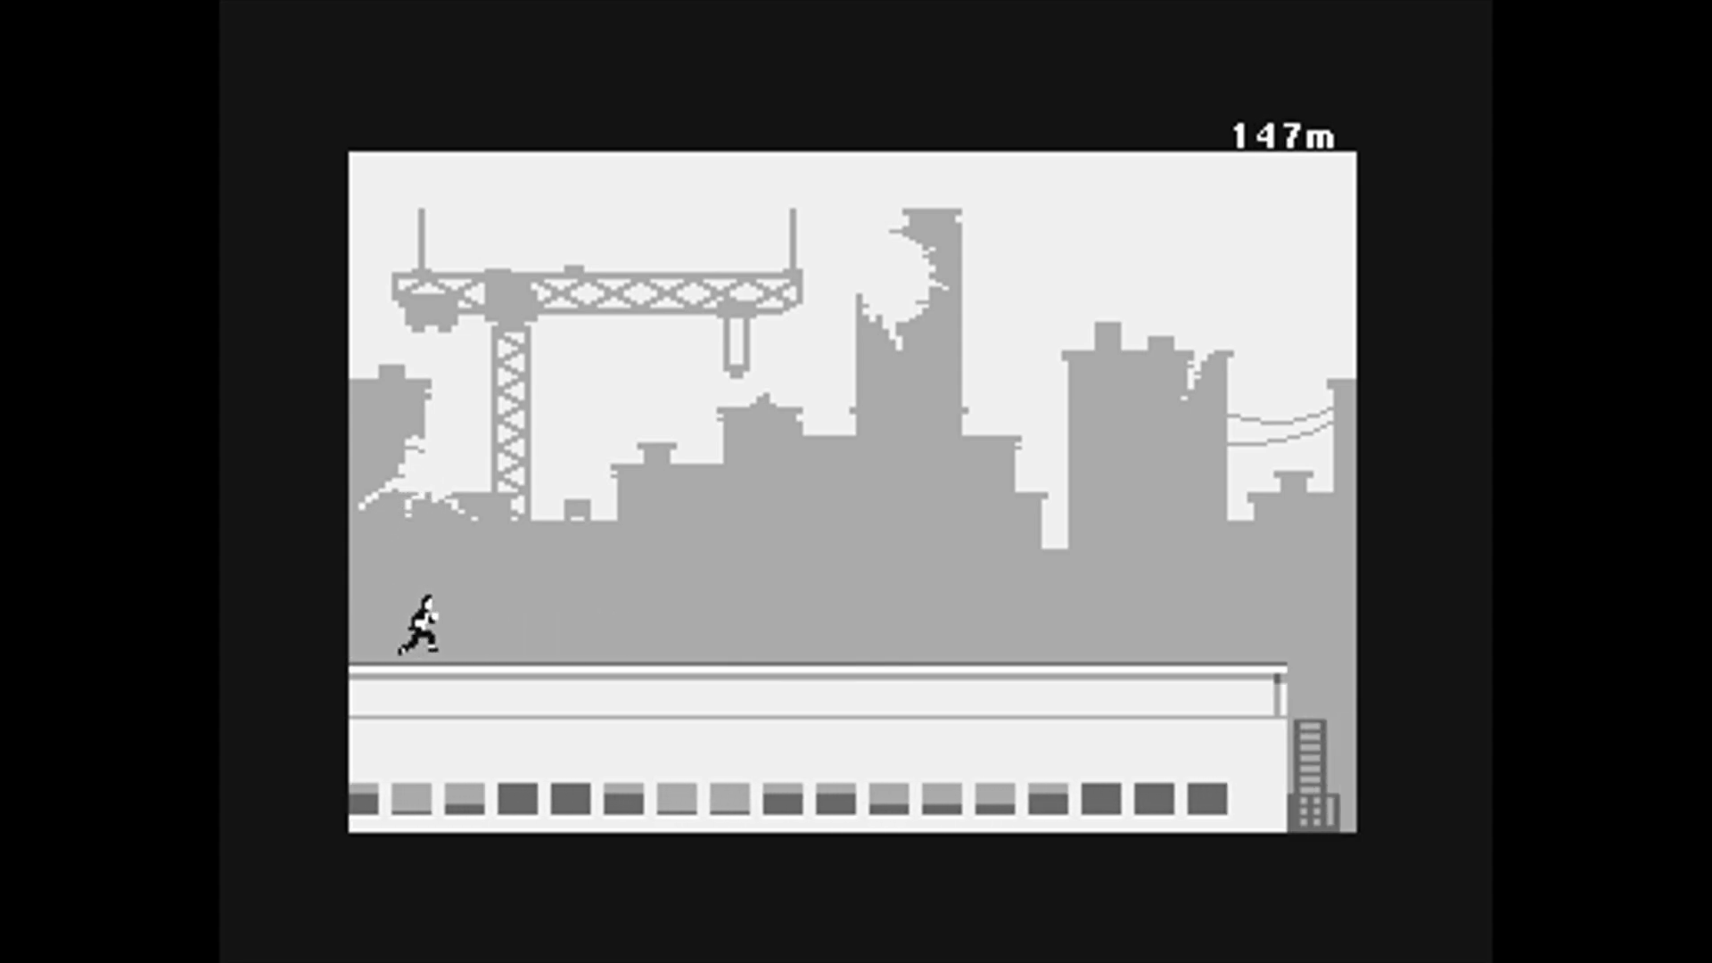
key("space")
key("space")
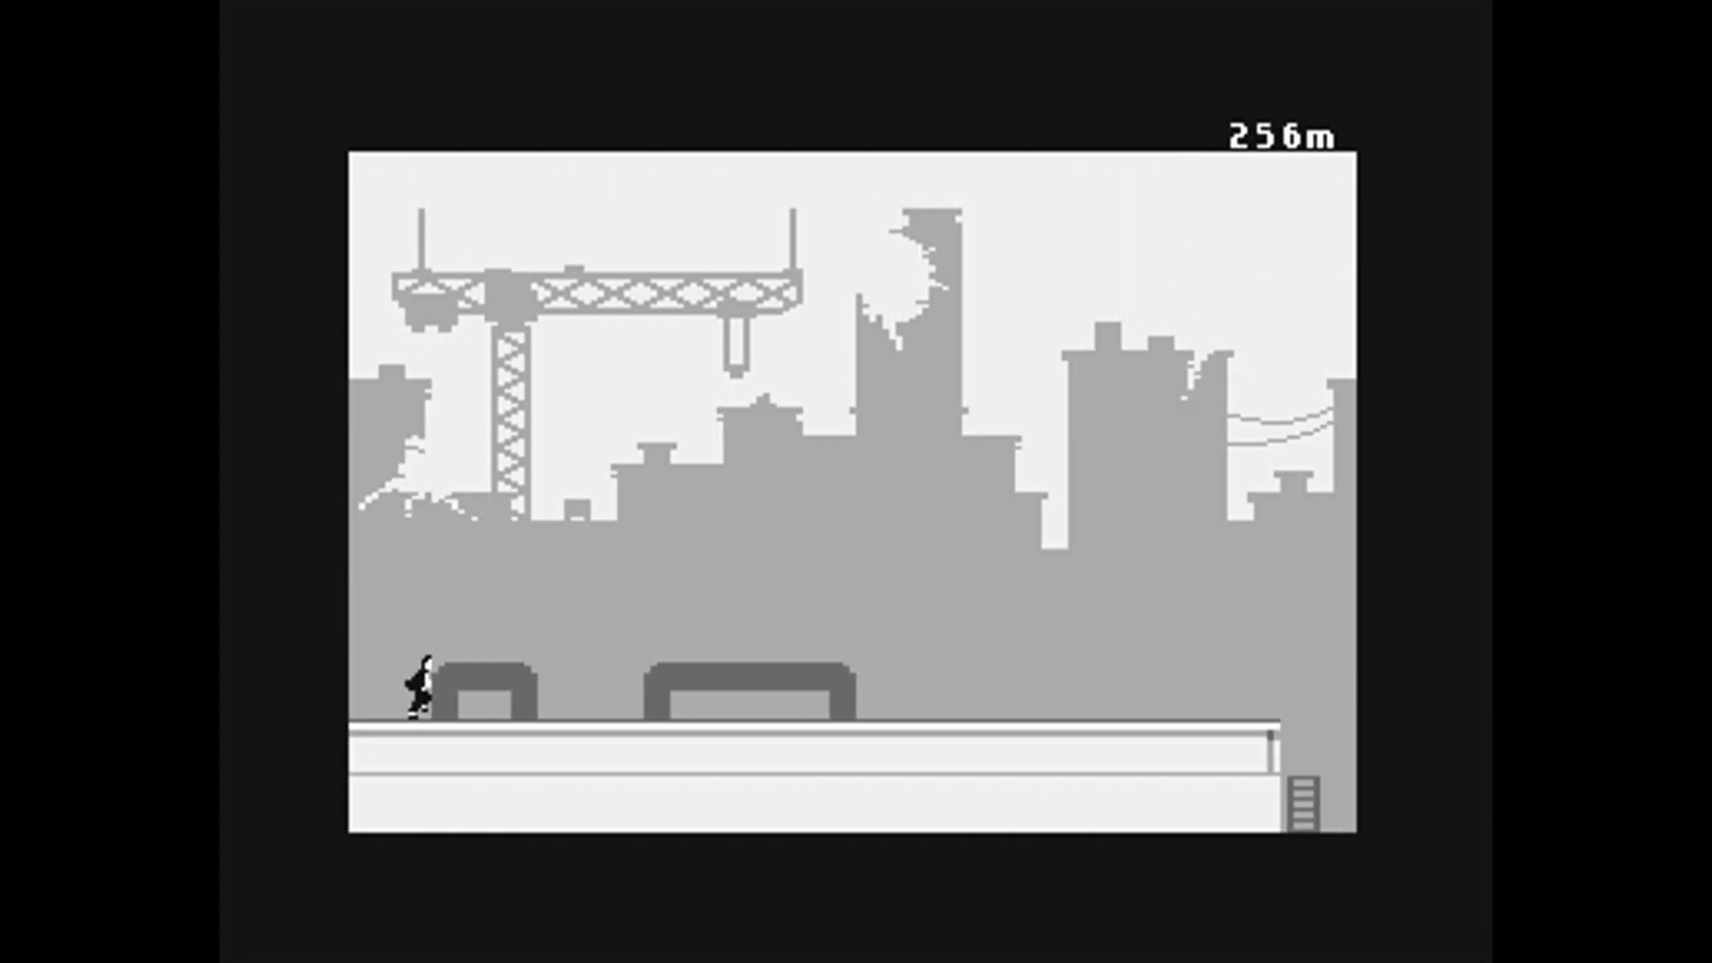
key("space")
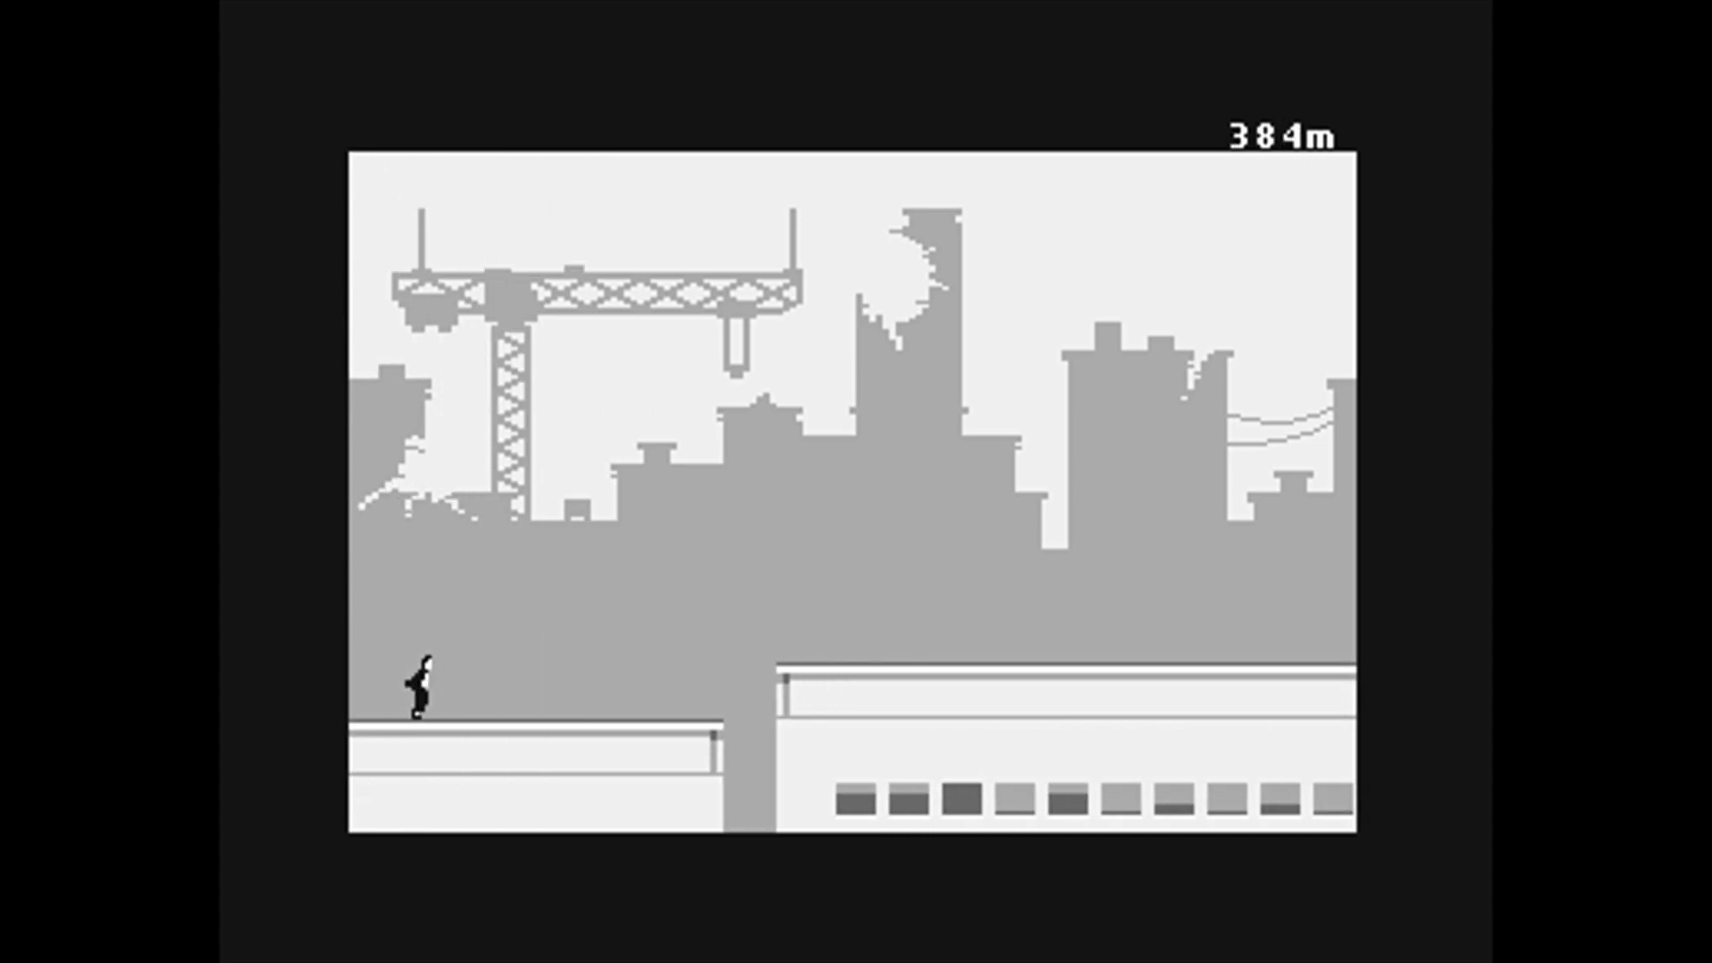
key("space")
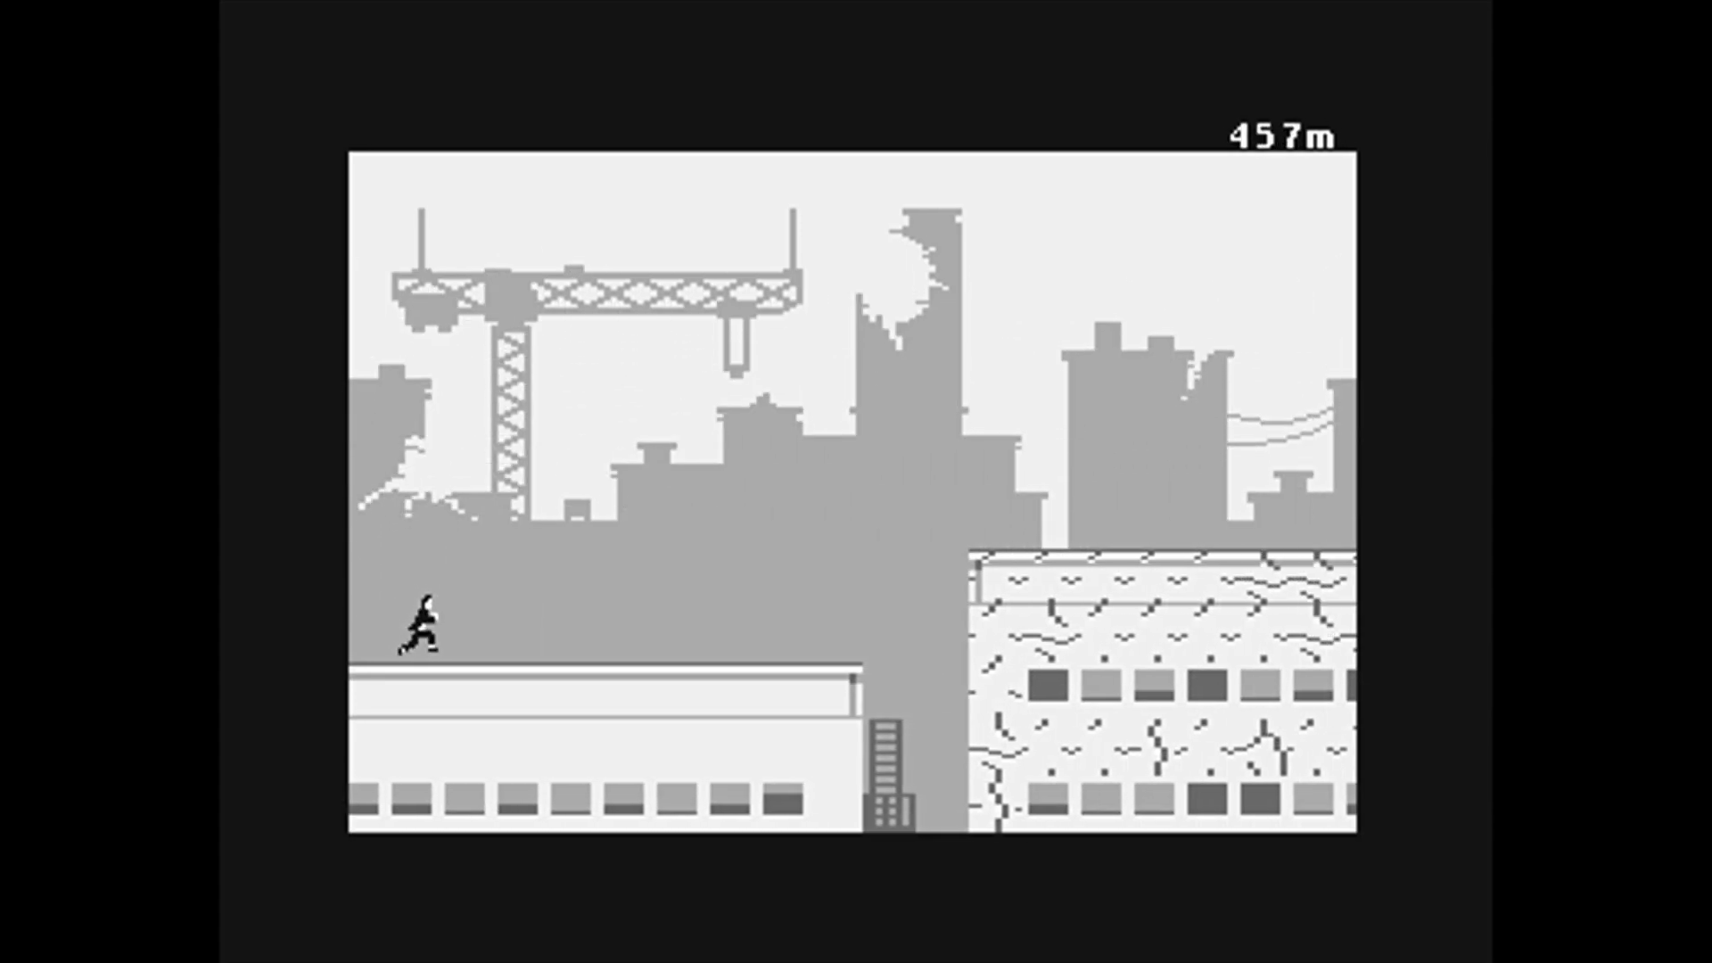
key("space")
key("space")
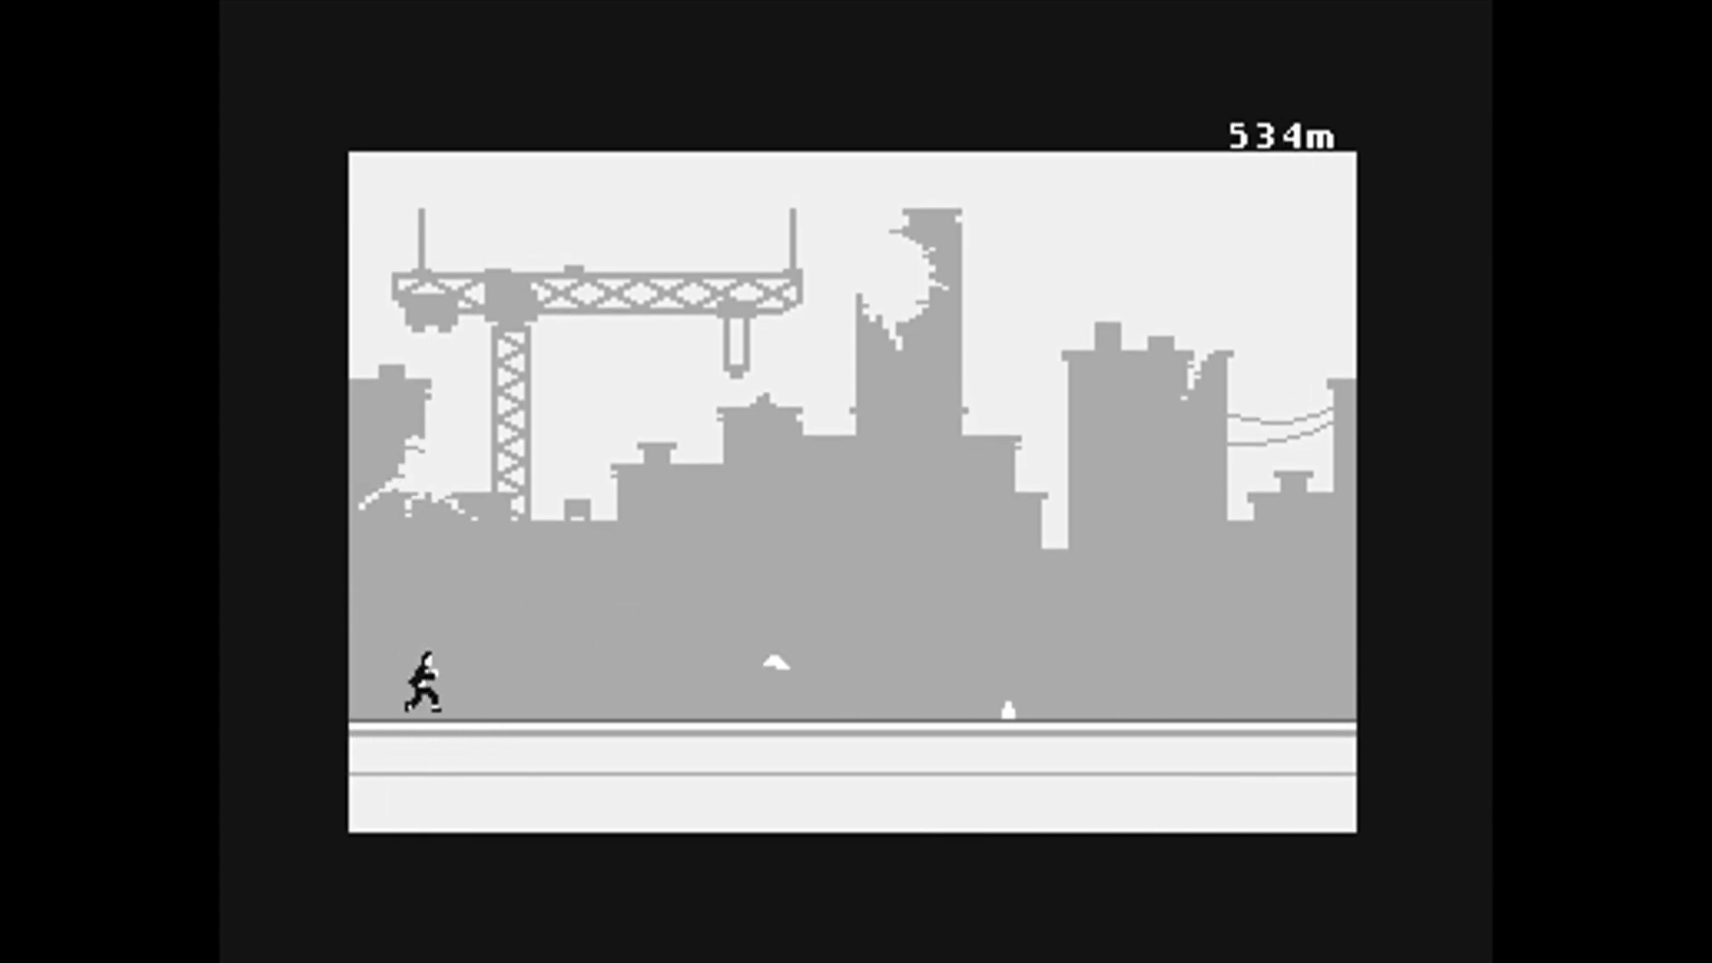
key("space")
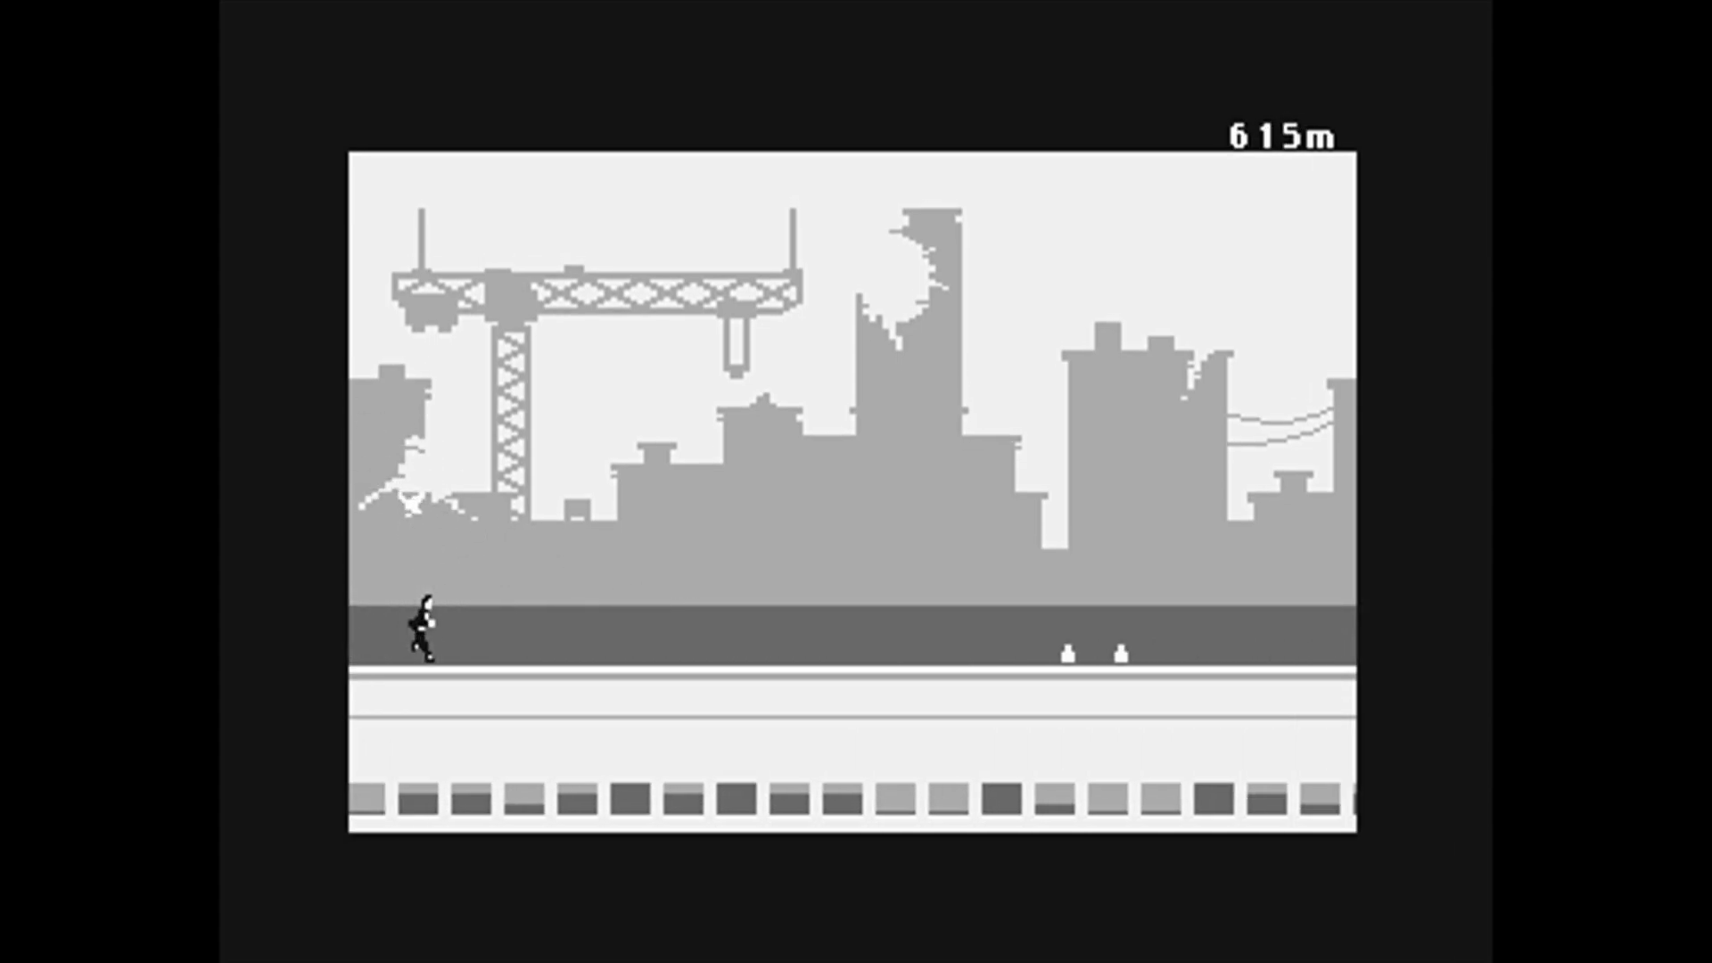
key("space")
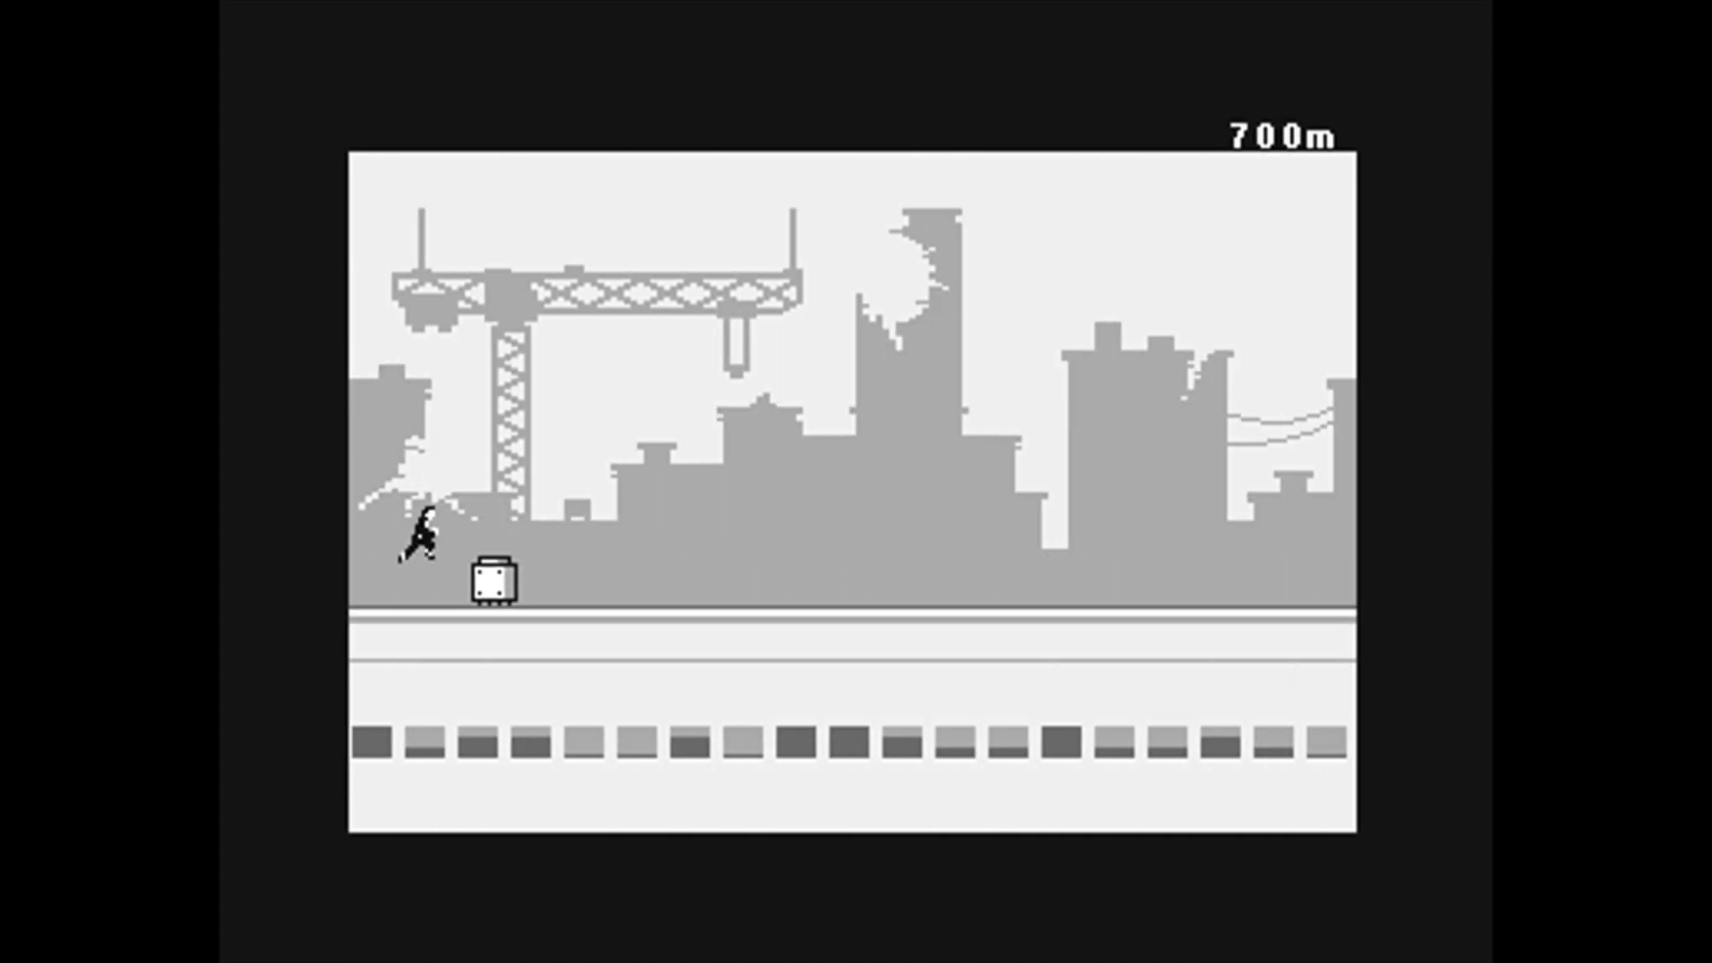
key("space")
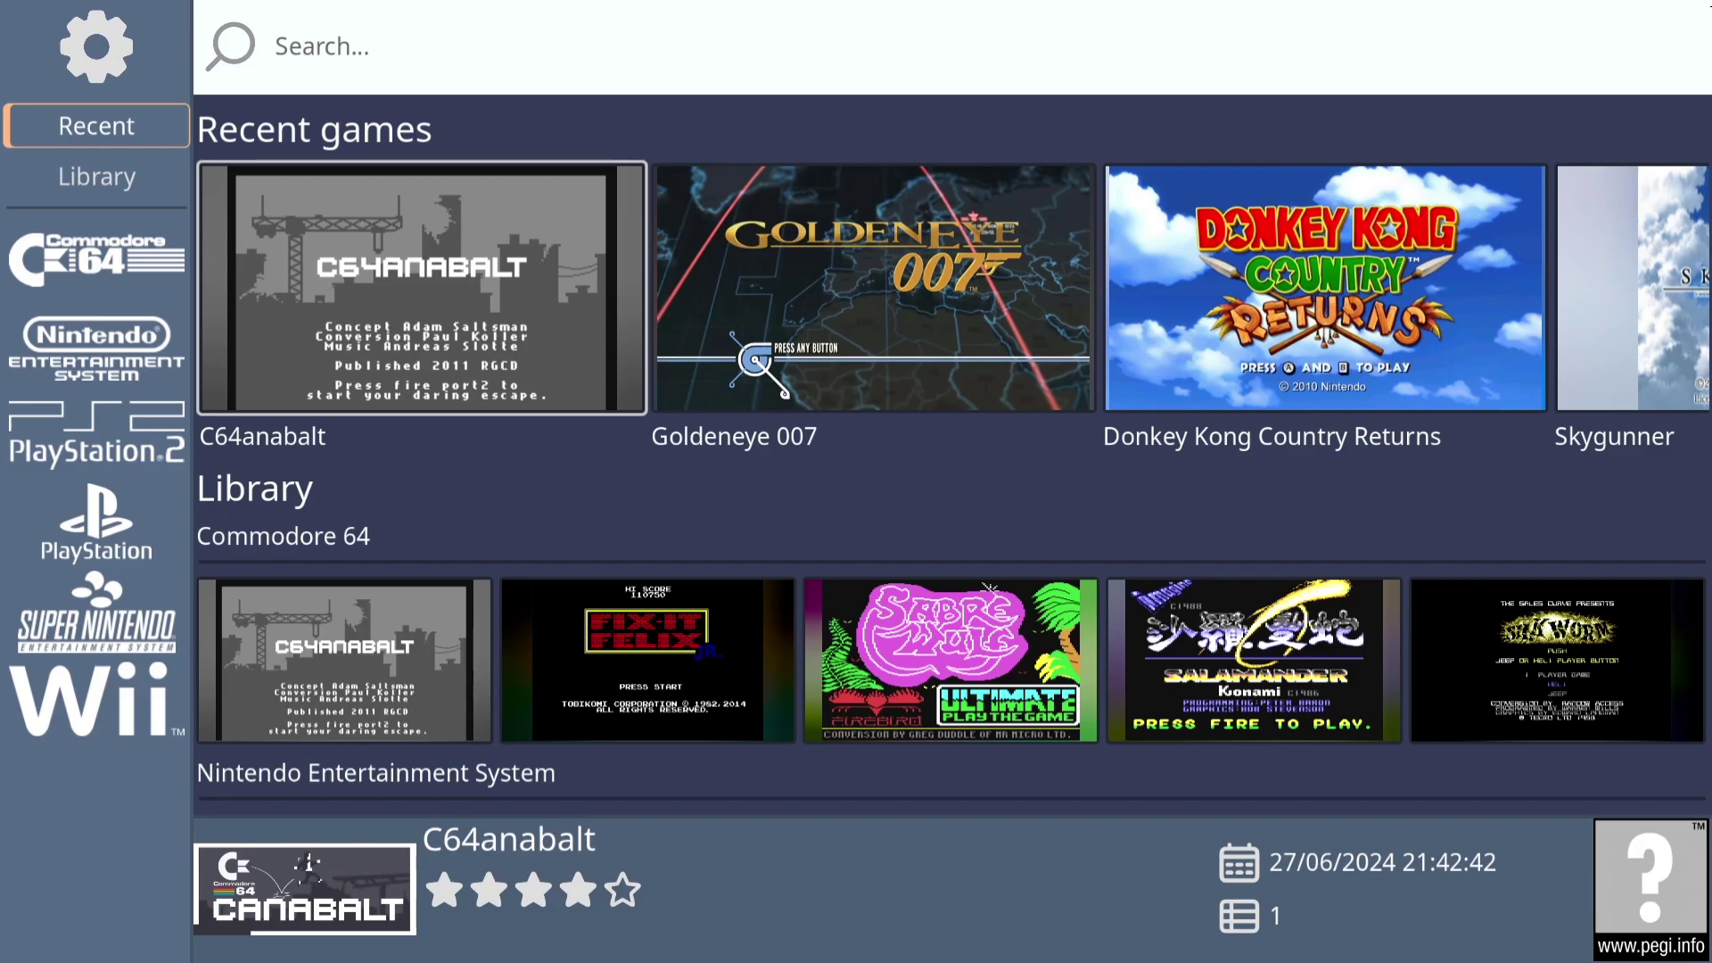
- Launch Salamander from the Commodore 64 games and load its tape in VICE
scroll(1282, 276, "down", 3)
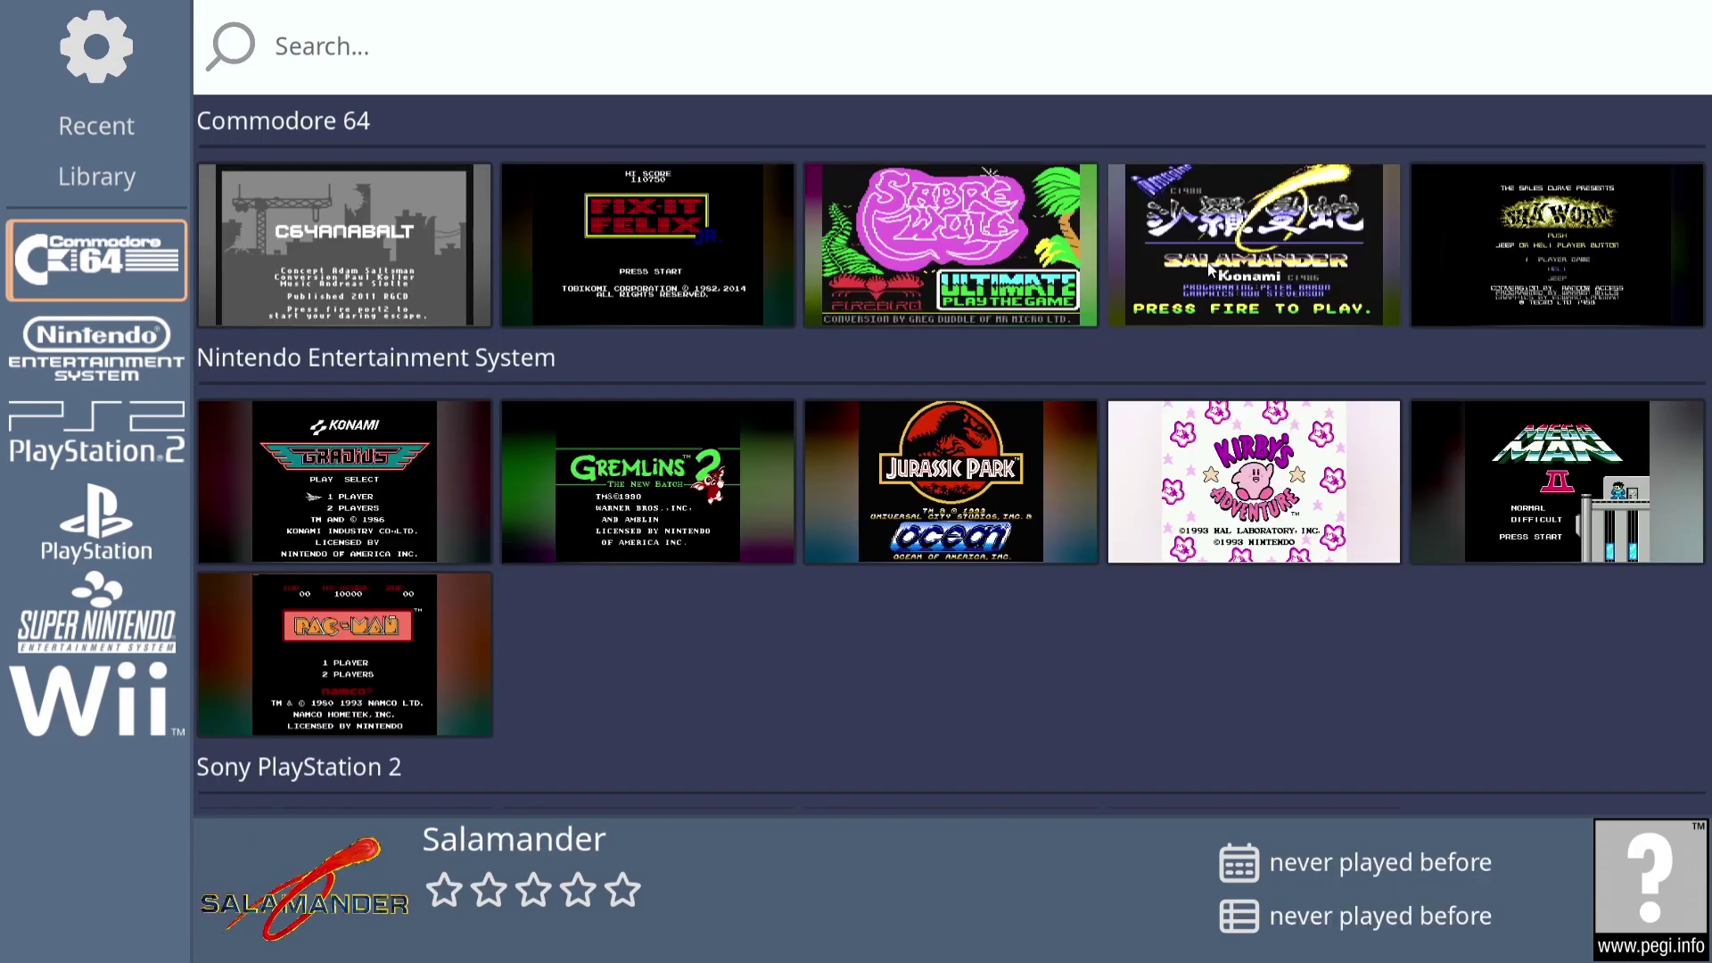
left_click(1281, 276)
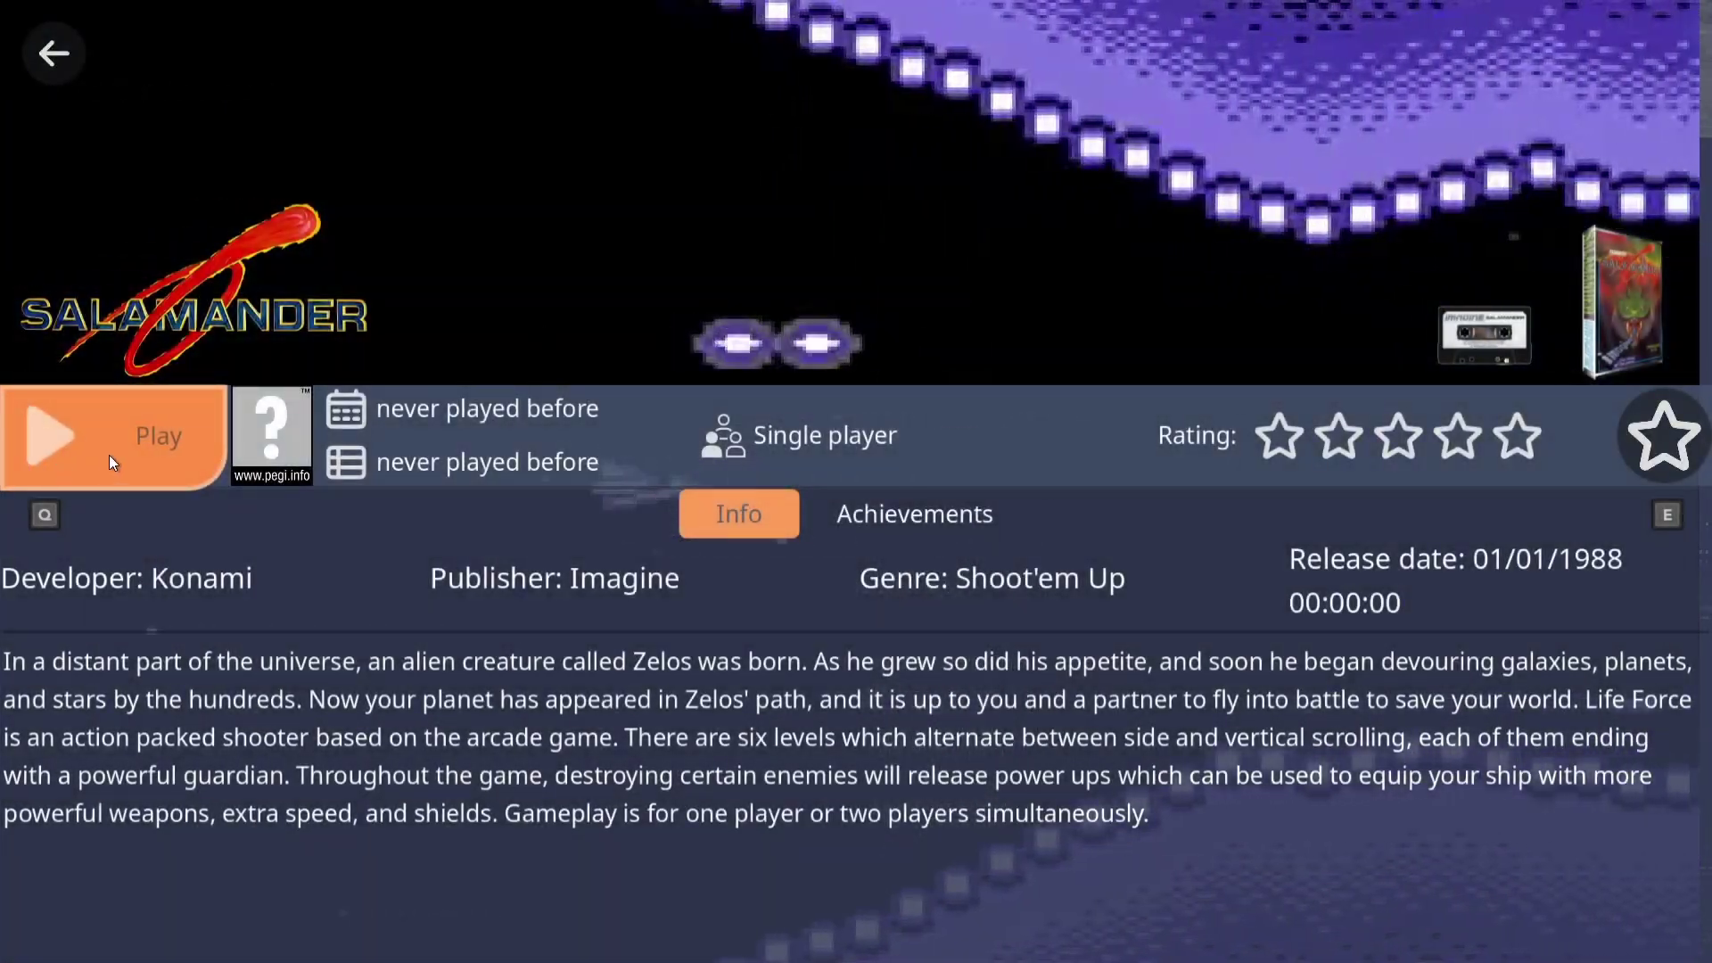
left_click(112, 460)
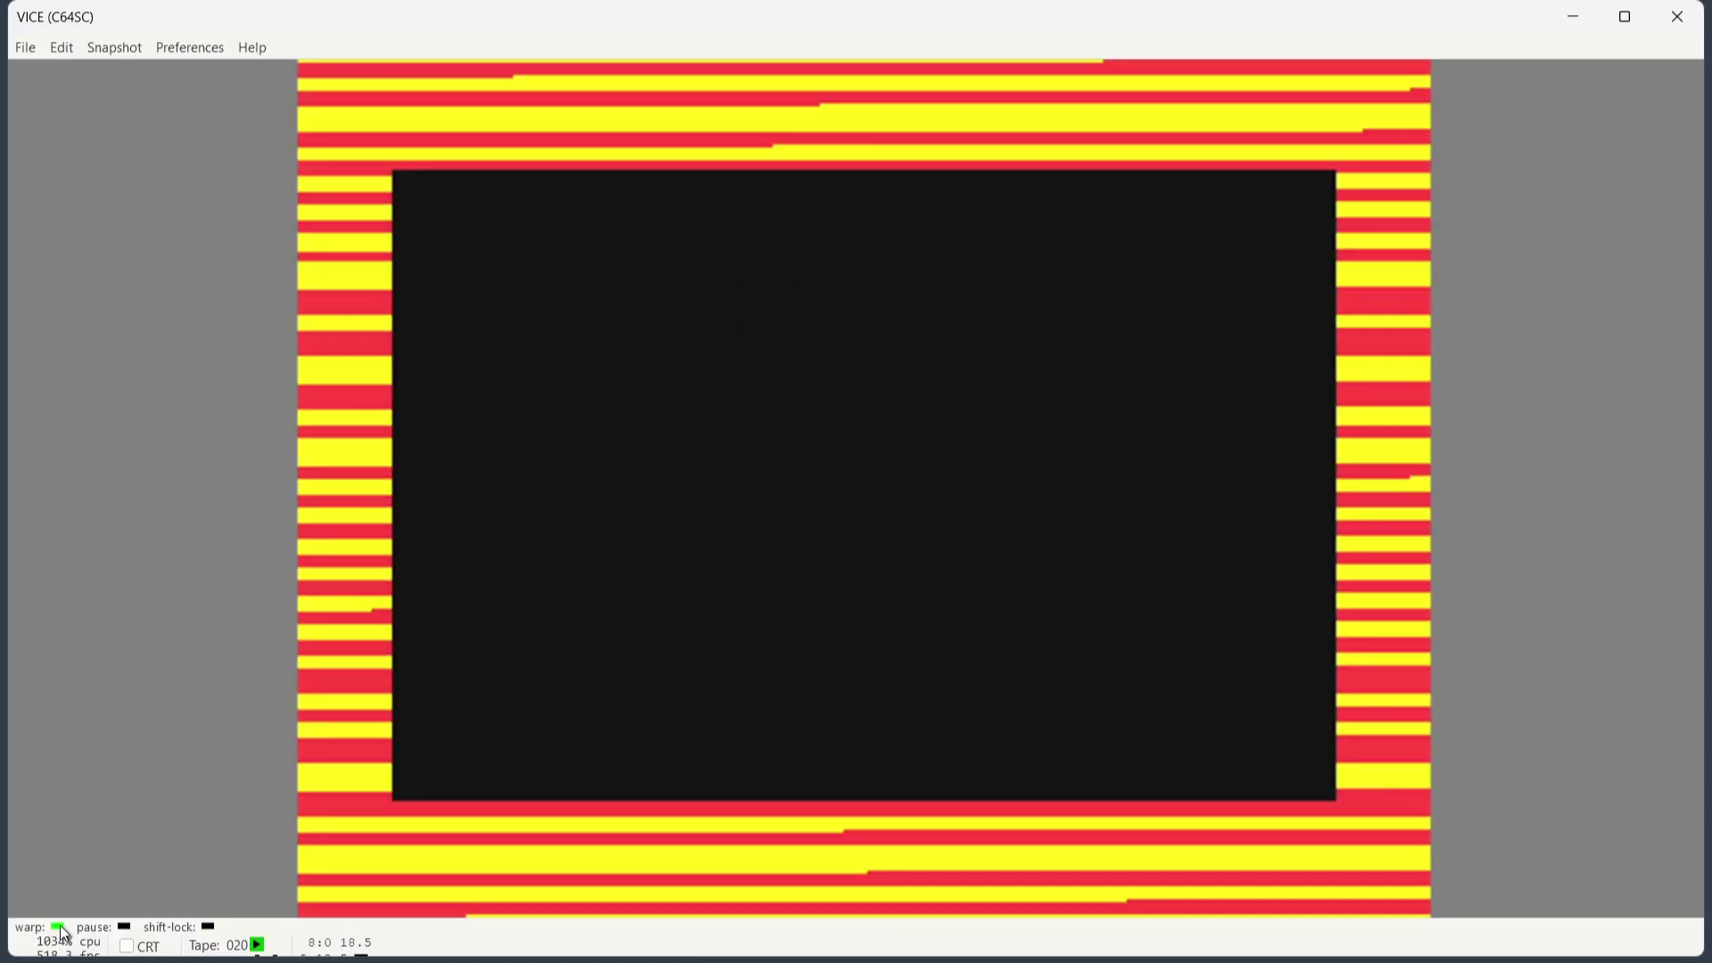
left_click(123, 885)
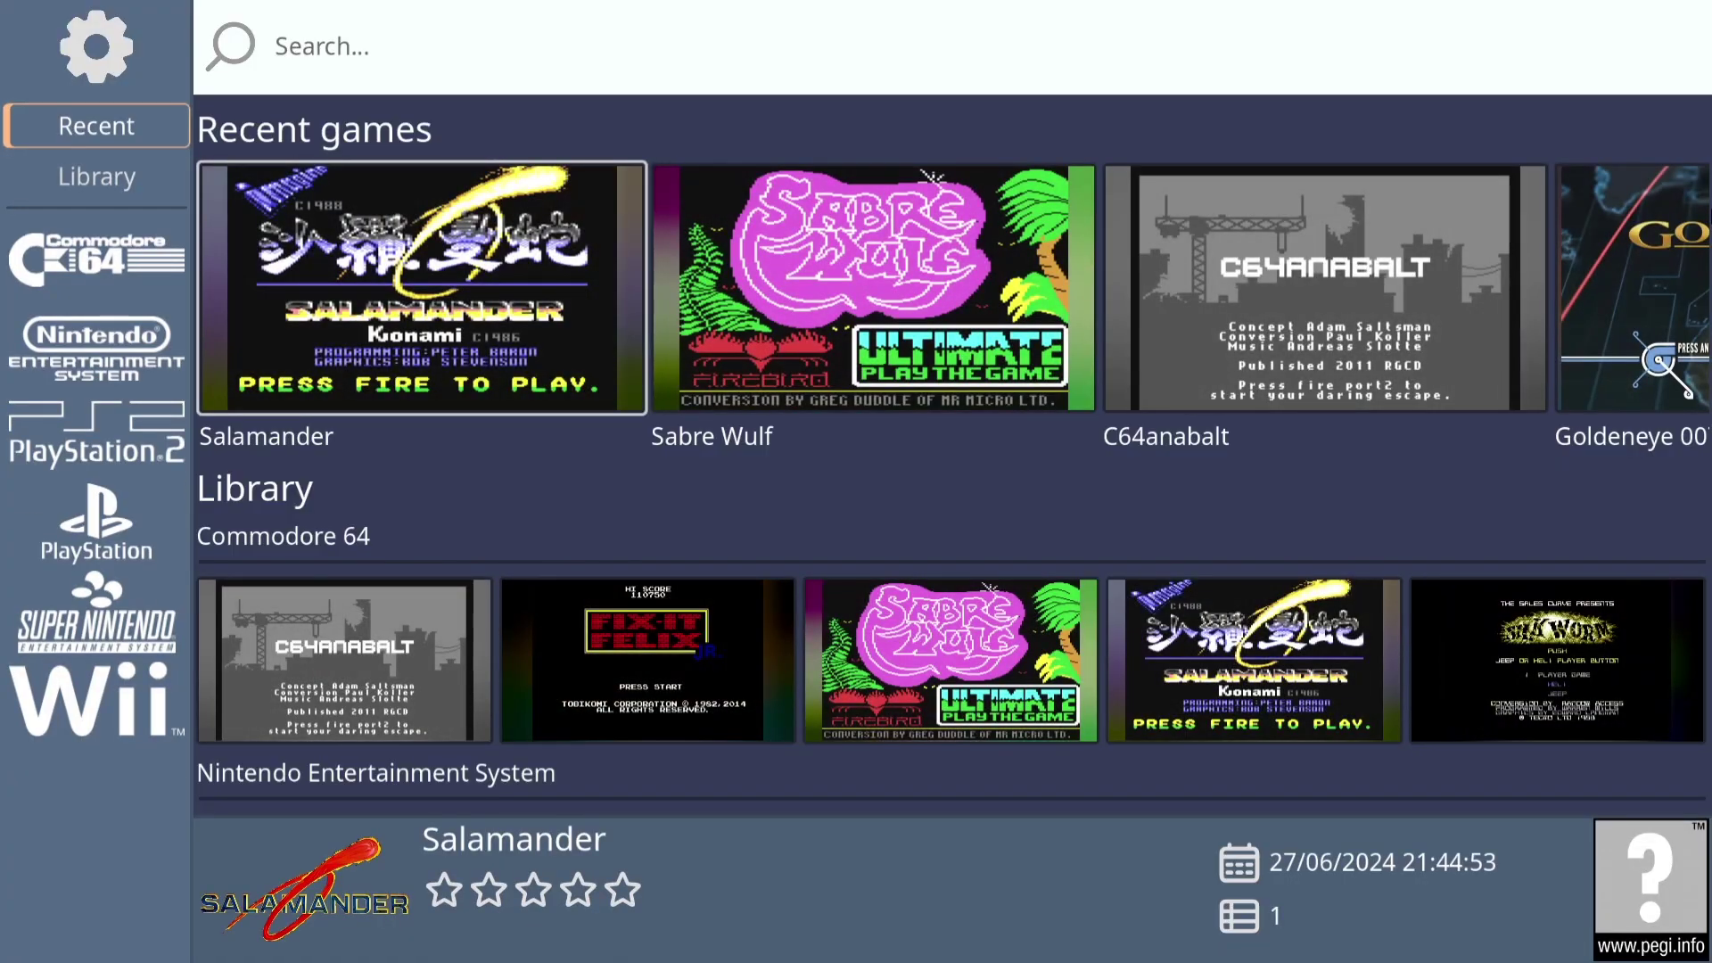
- Go to the Commodore 64 section of the library and launch Fix-It Felix, Jr
left_click(873, 287)
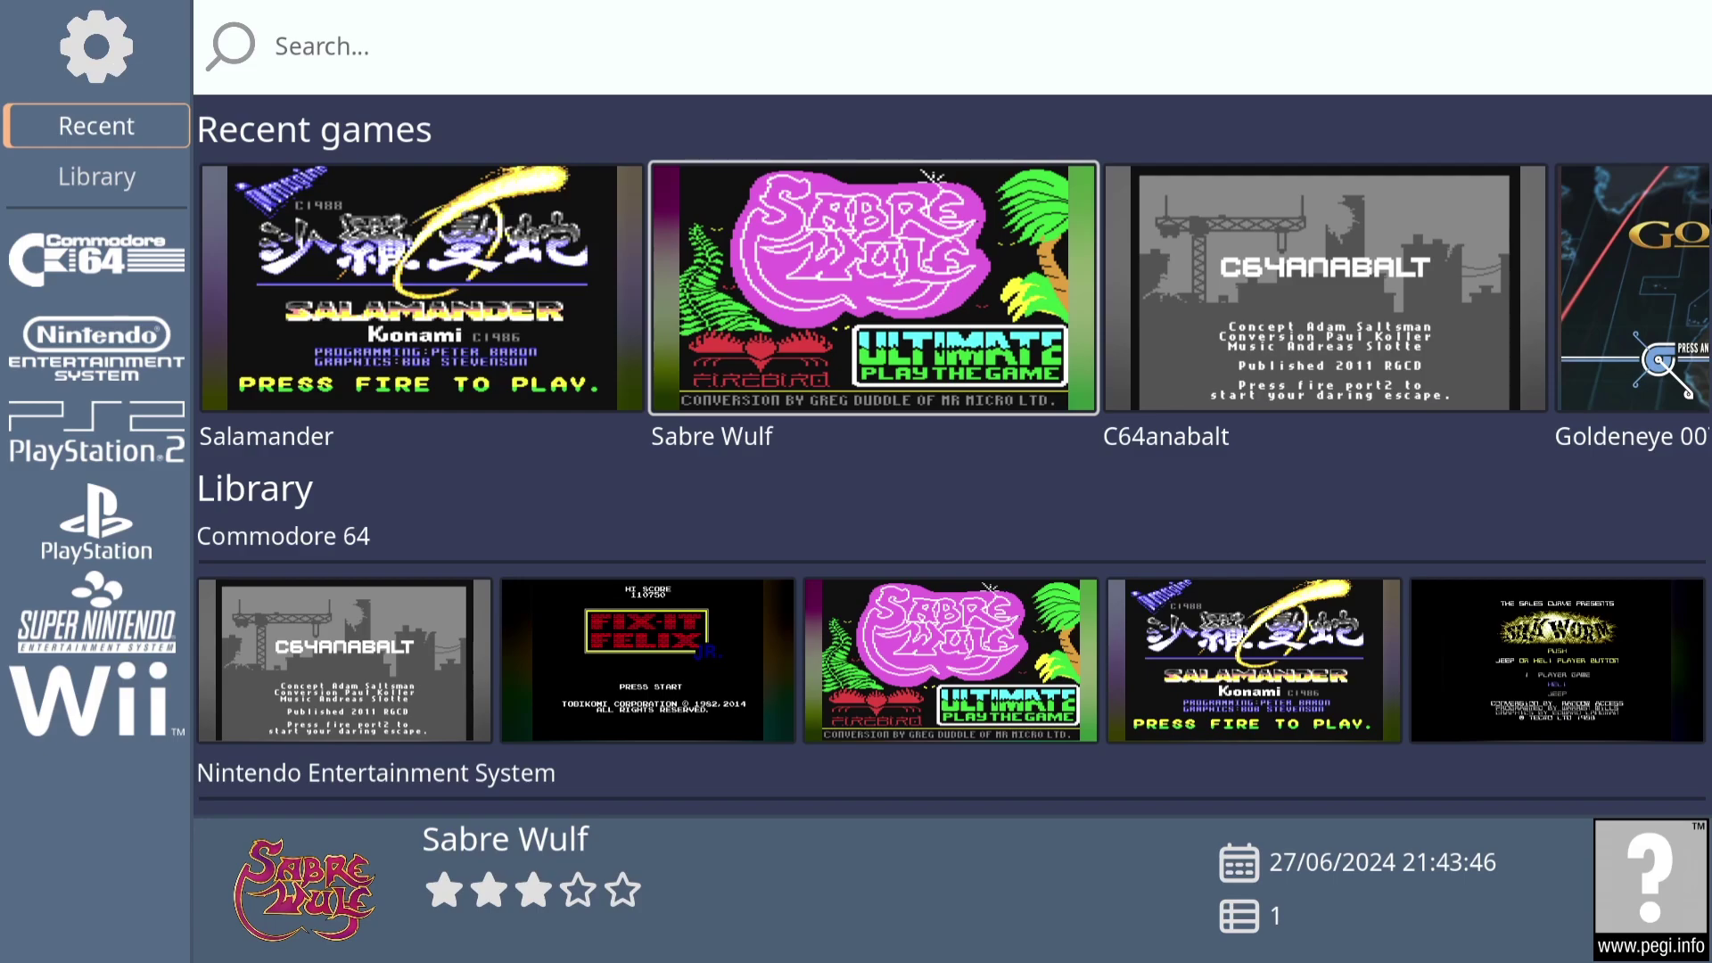
left_click(104, 253)
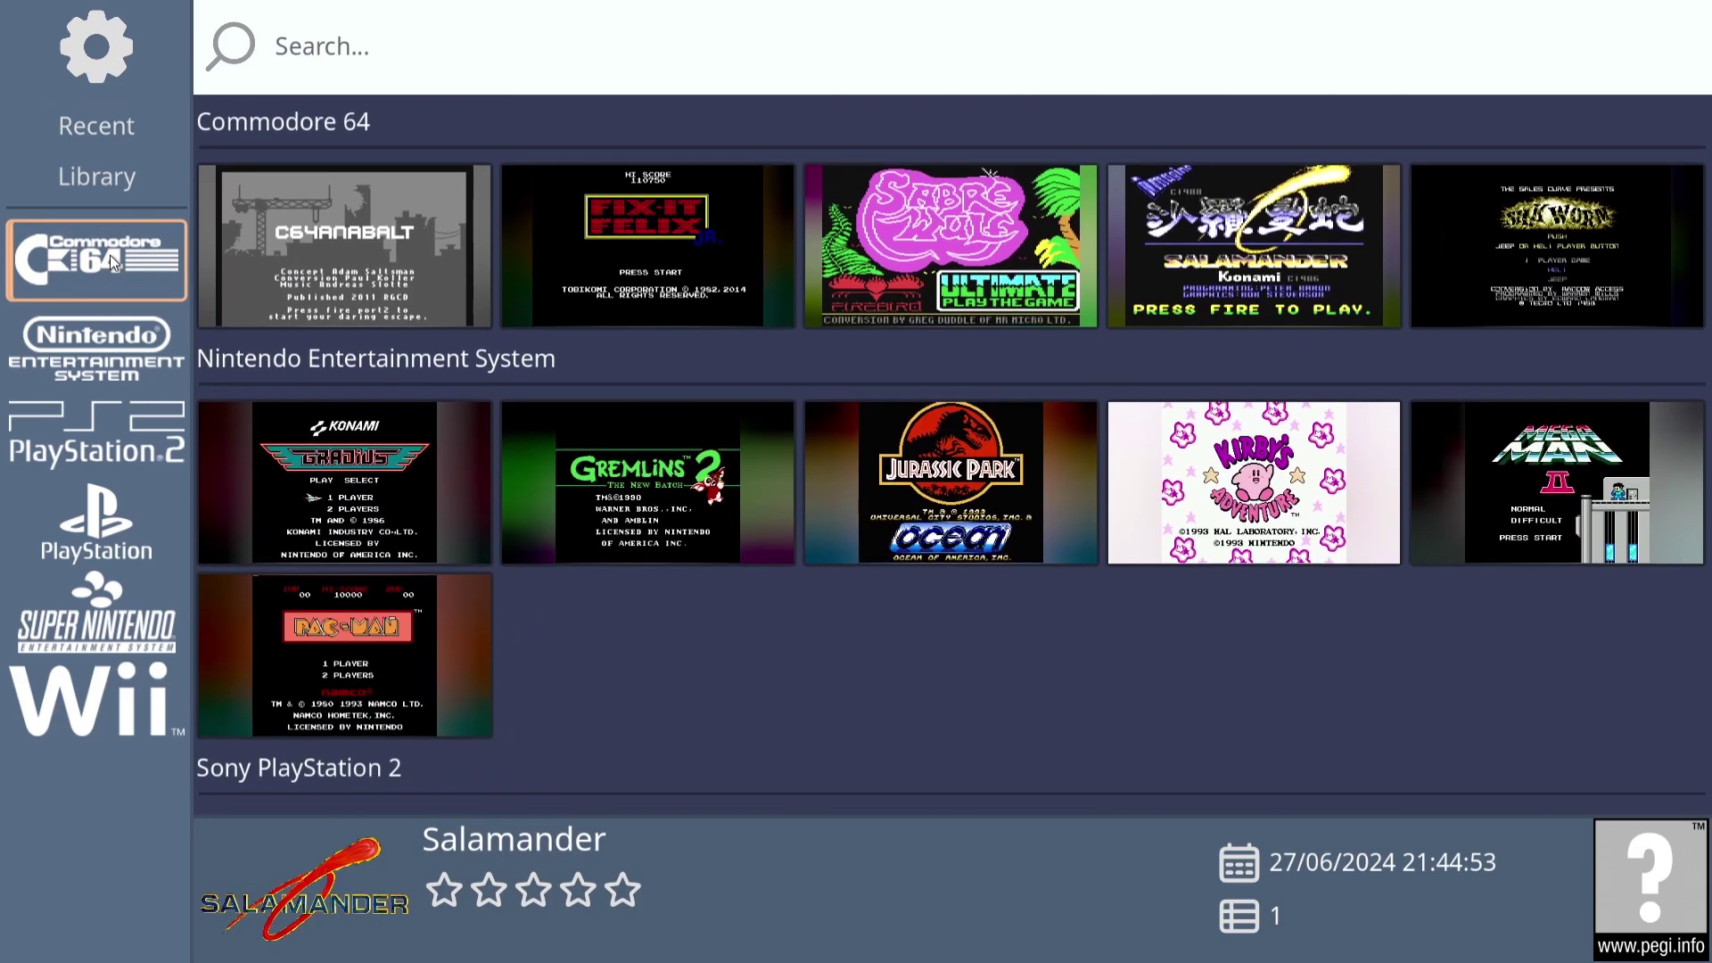
left_click(733, 283)
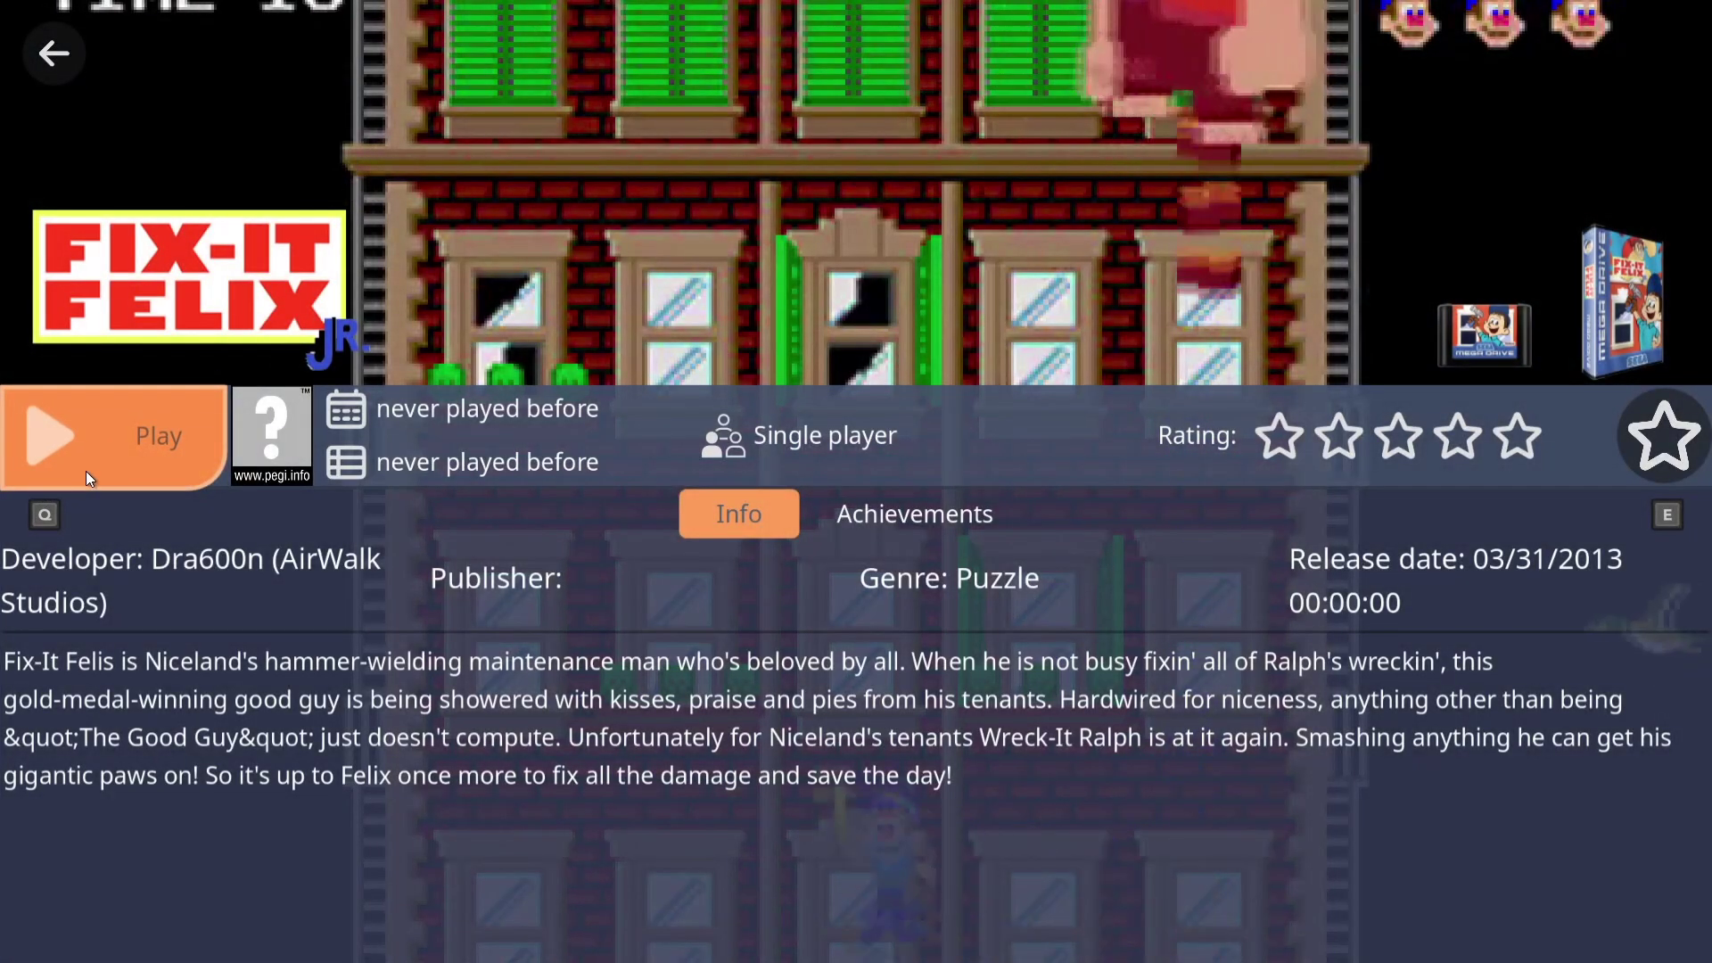
left_click(85, 471)
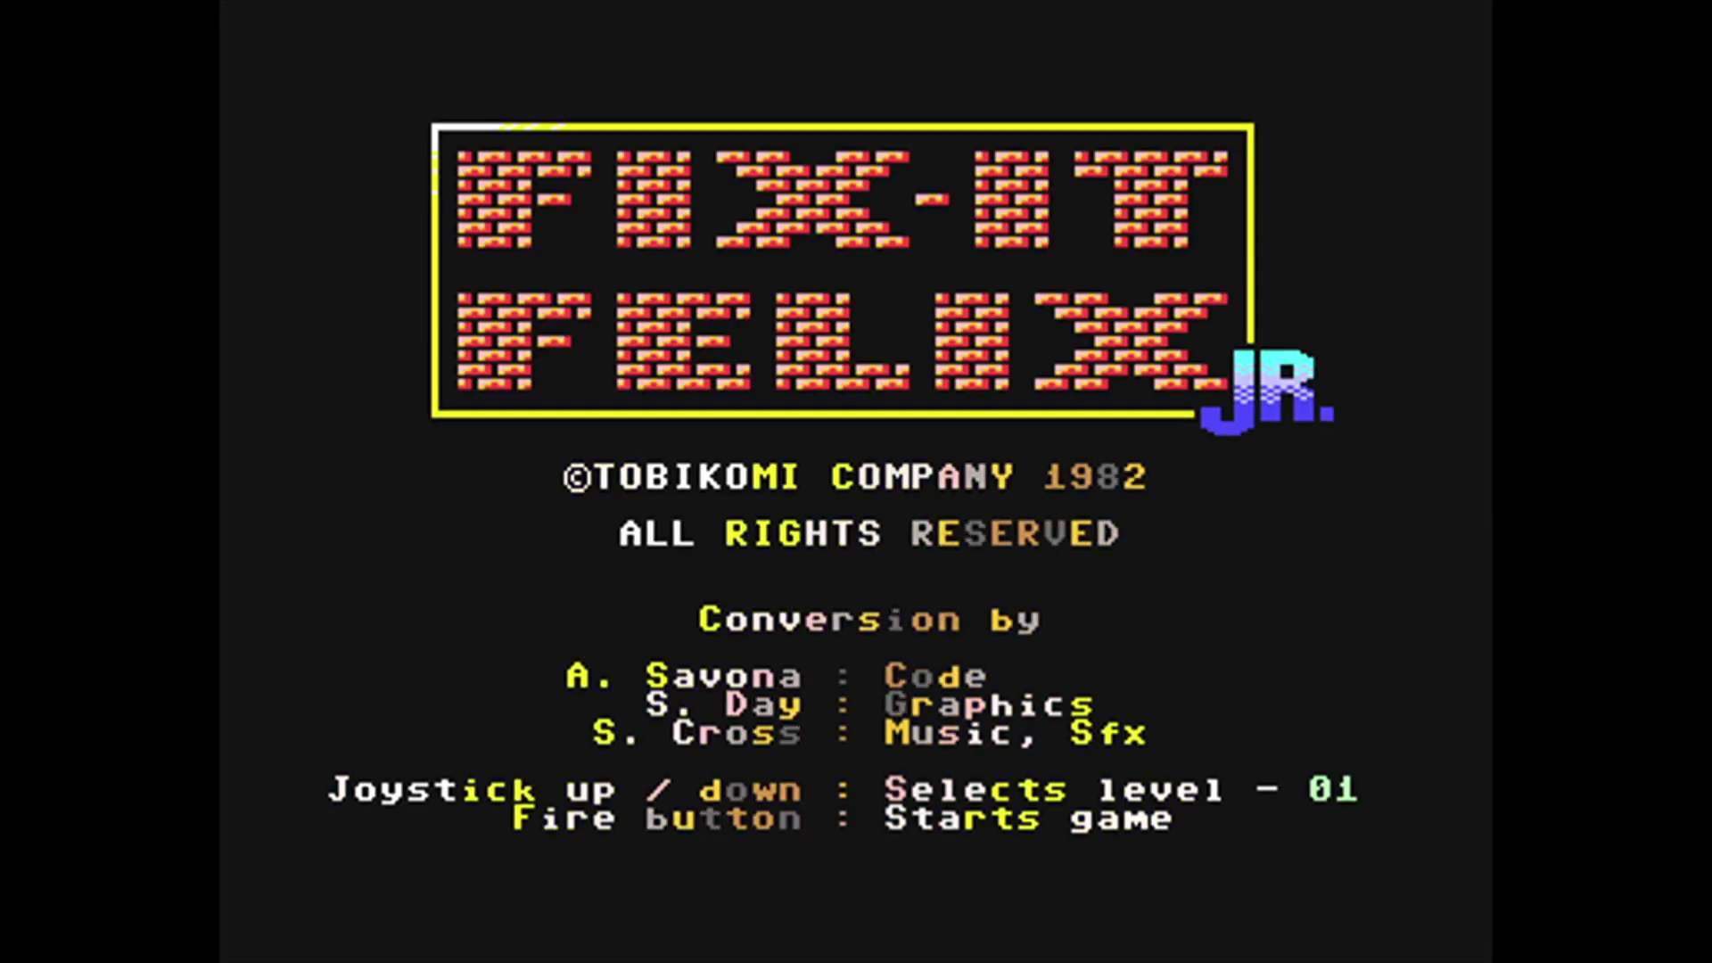
- Start a Fix-It Felix Jr. game at level 01 and repair broken windows, moving Felix one window left and one floor up
key("space")
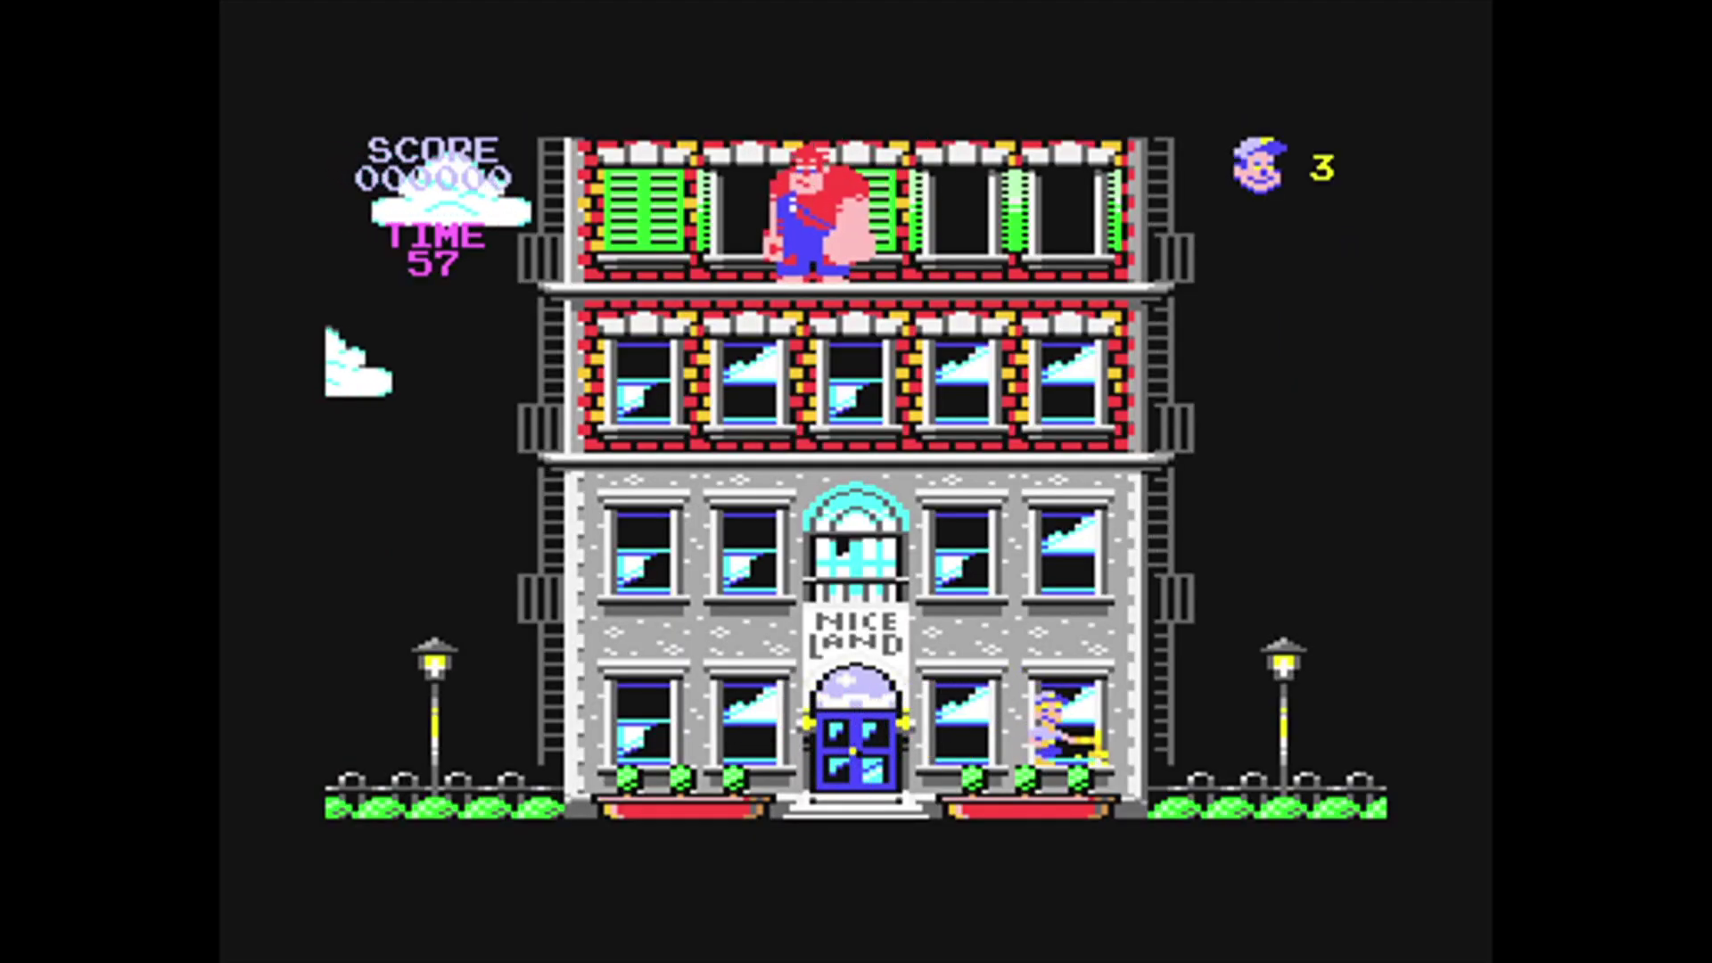
key("space")
key("Left")
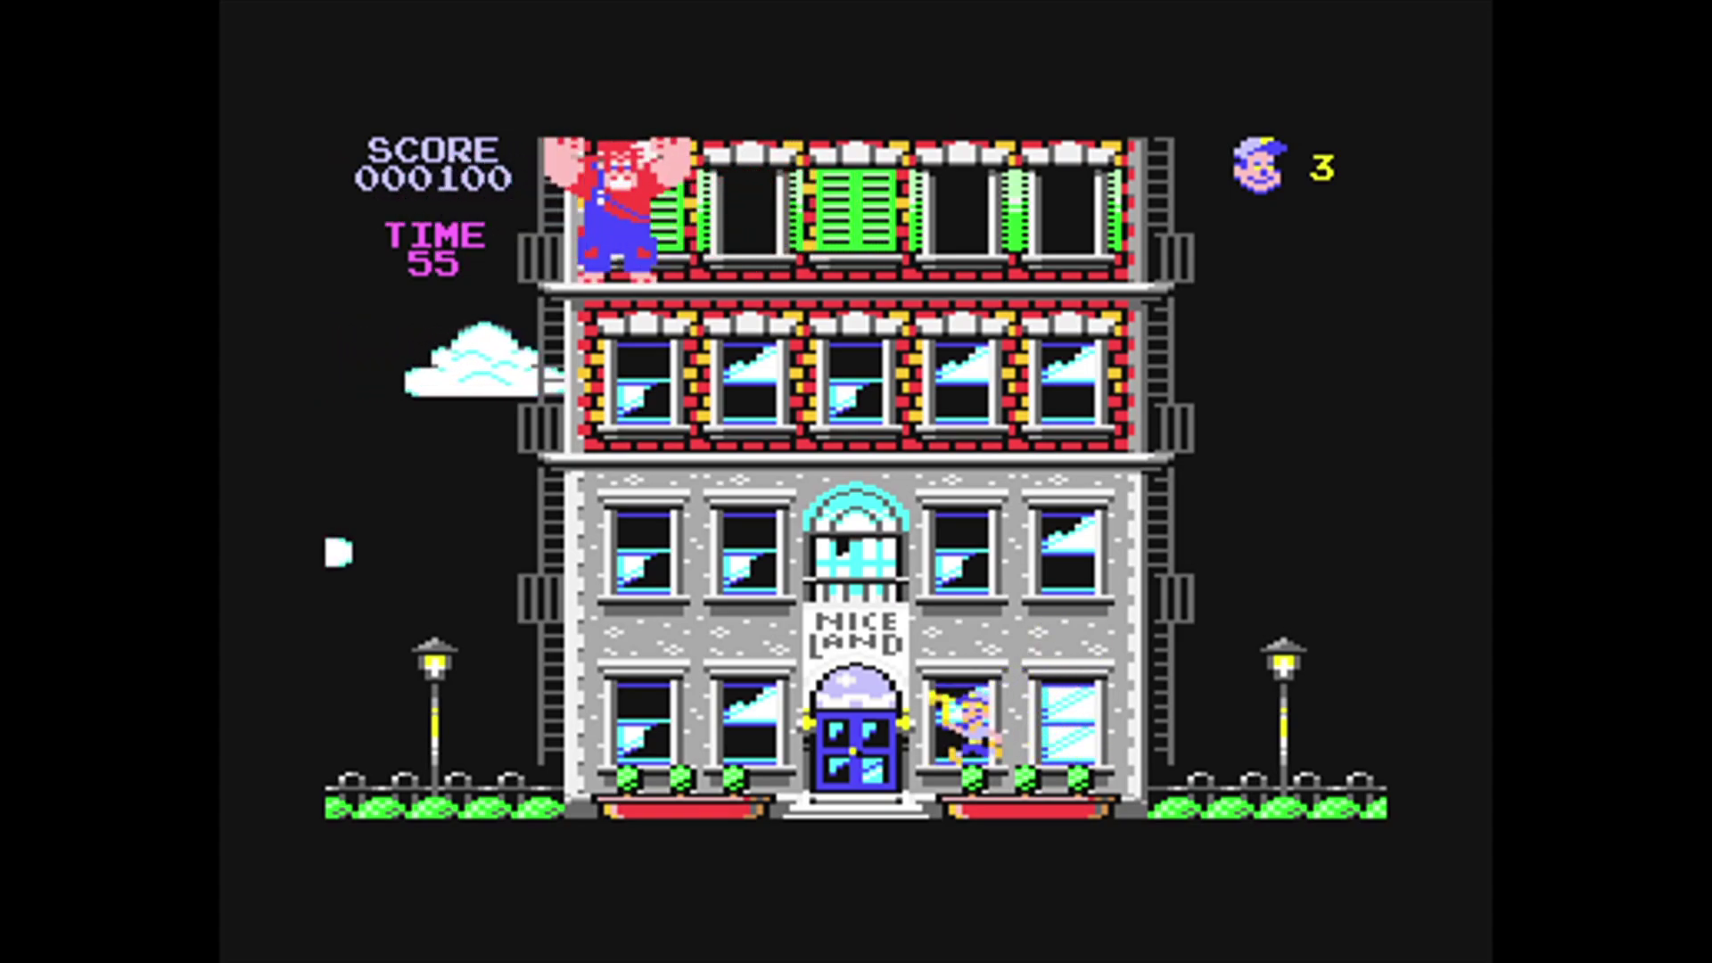
key("space")
key("Up")
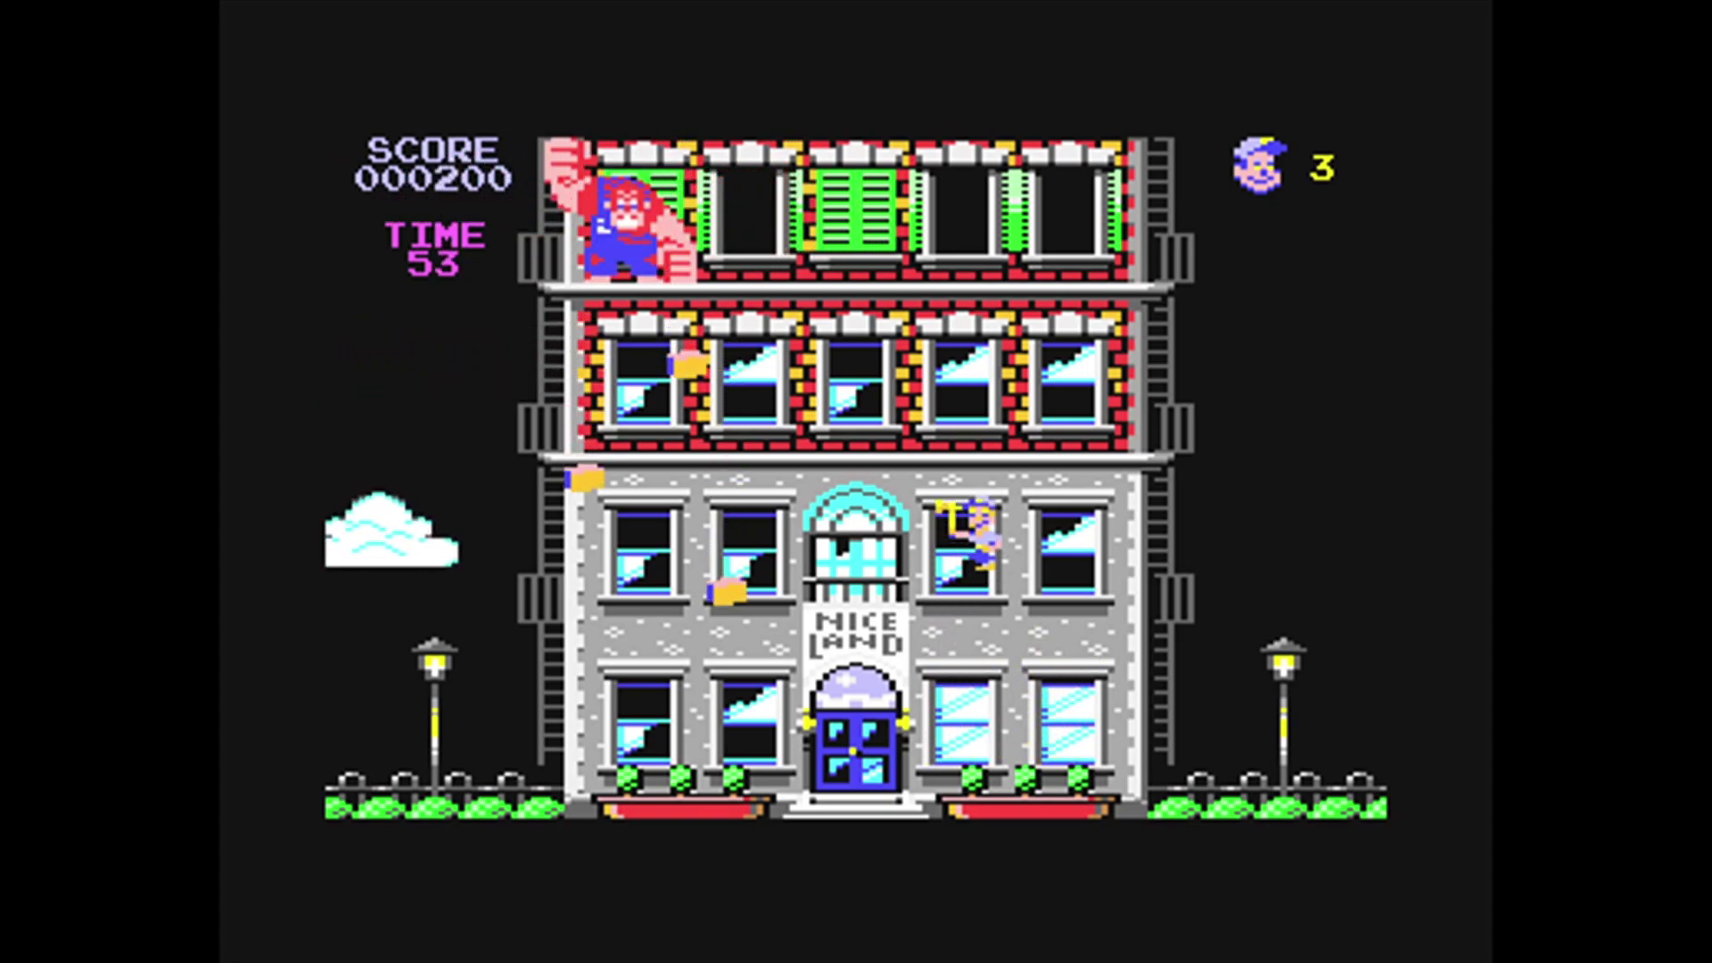
key("space")
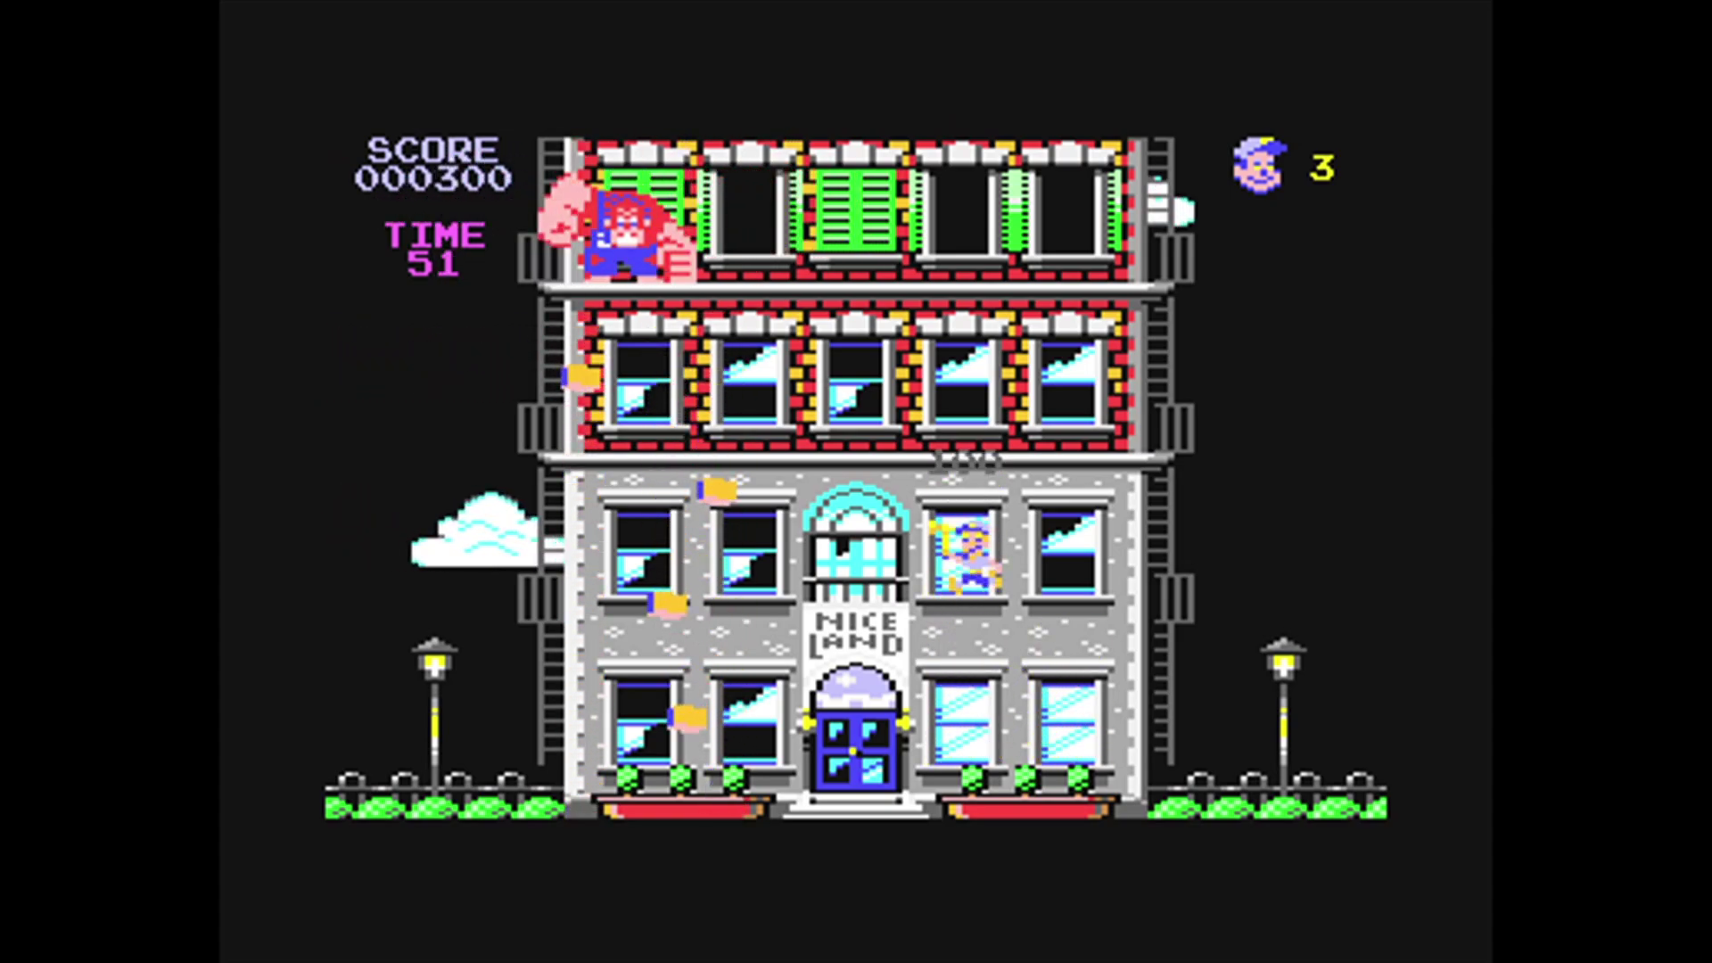
key("Right")
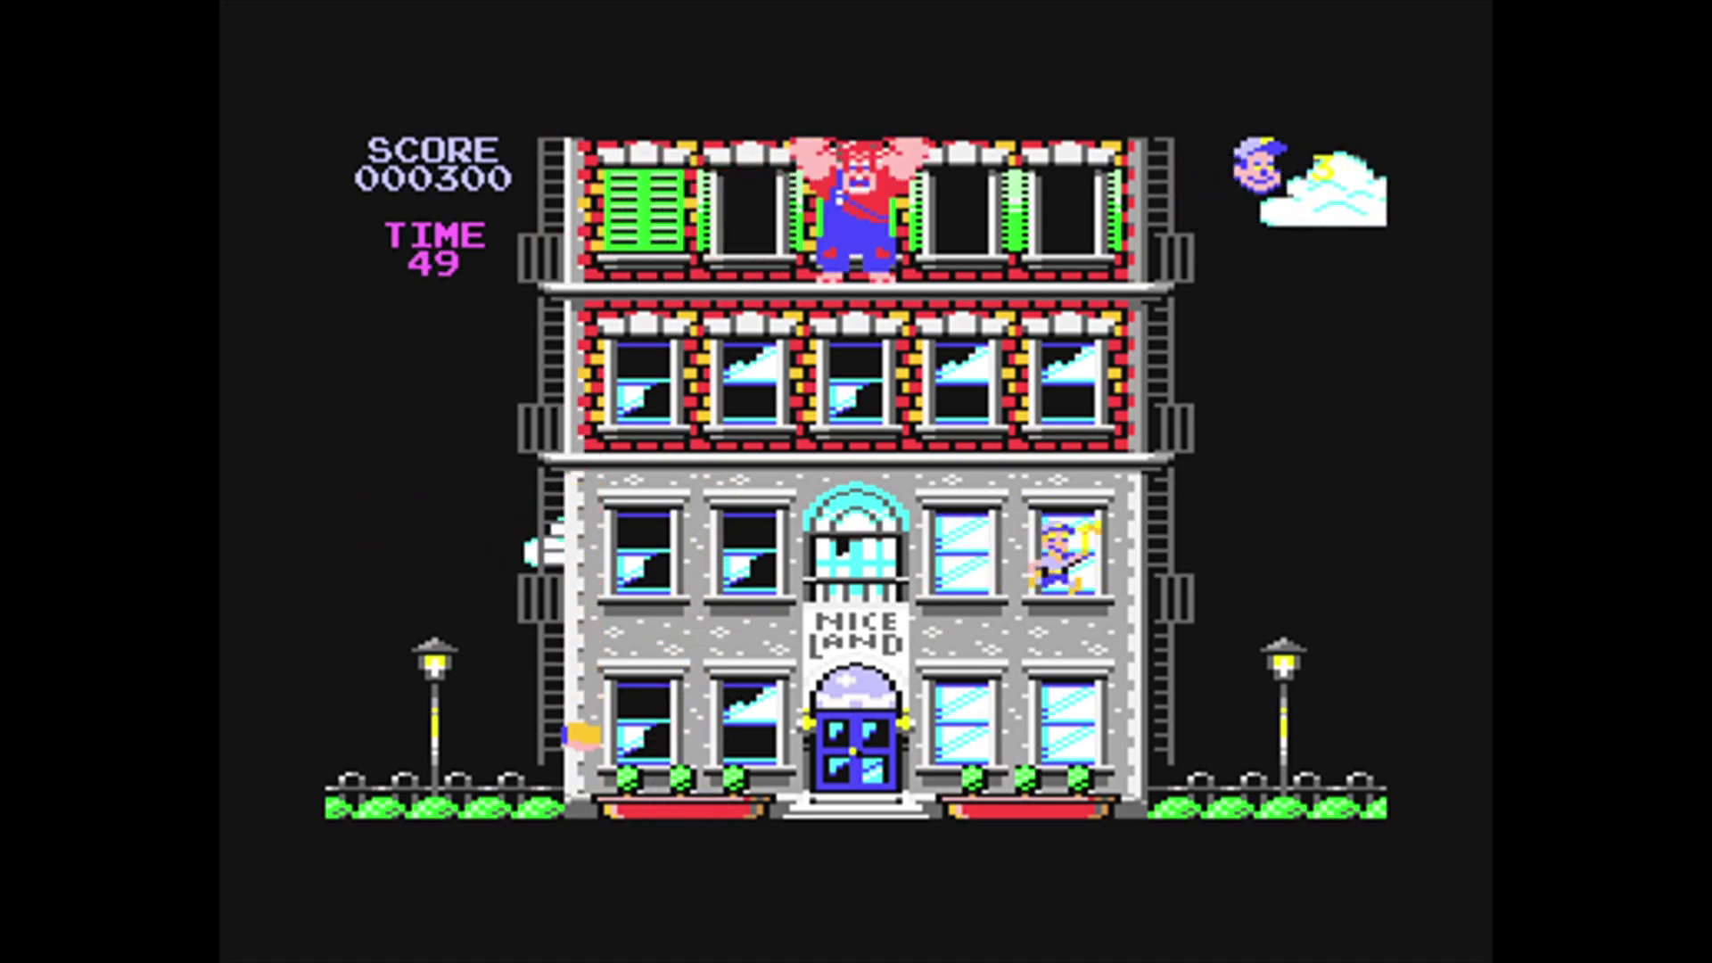
key("space")
key("space")
key("Down")
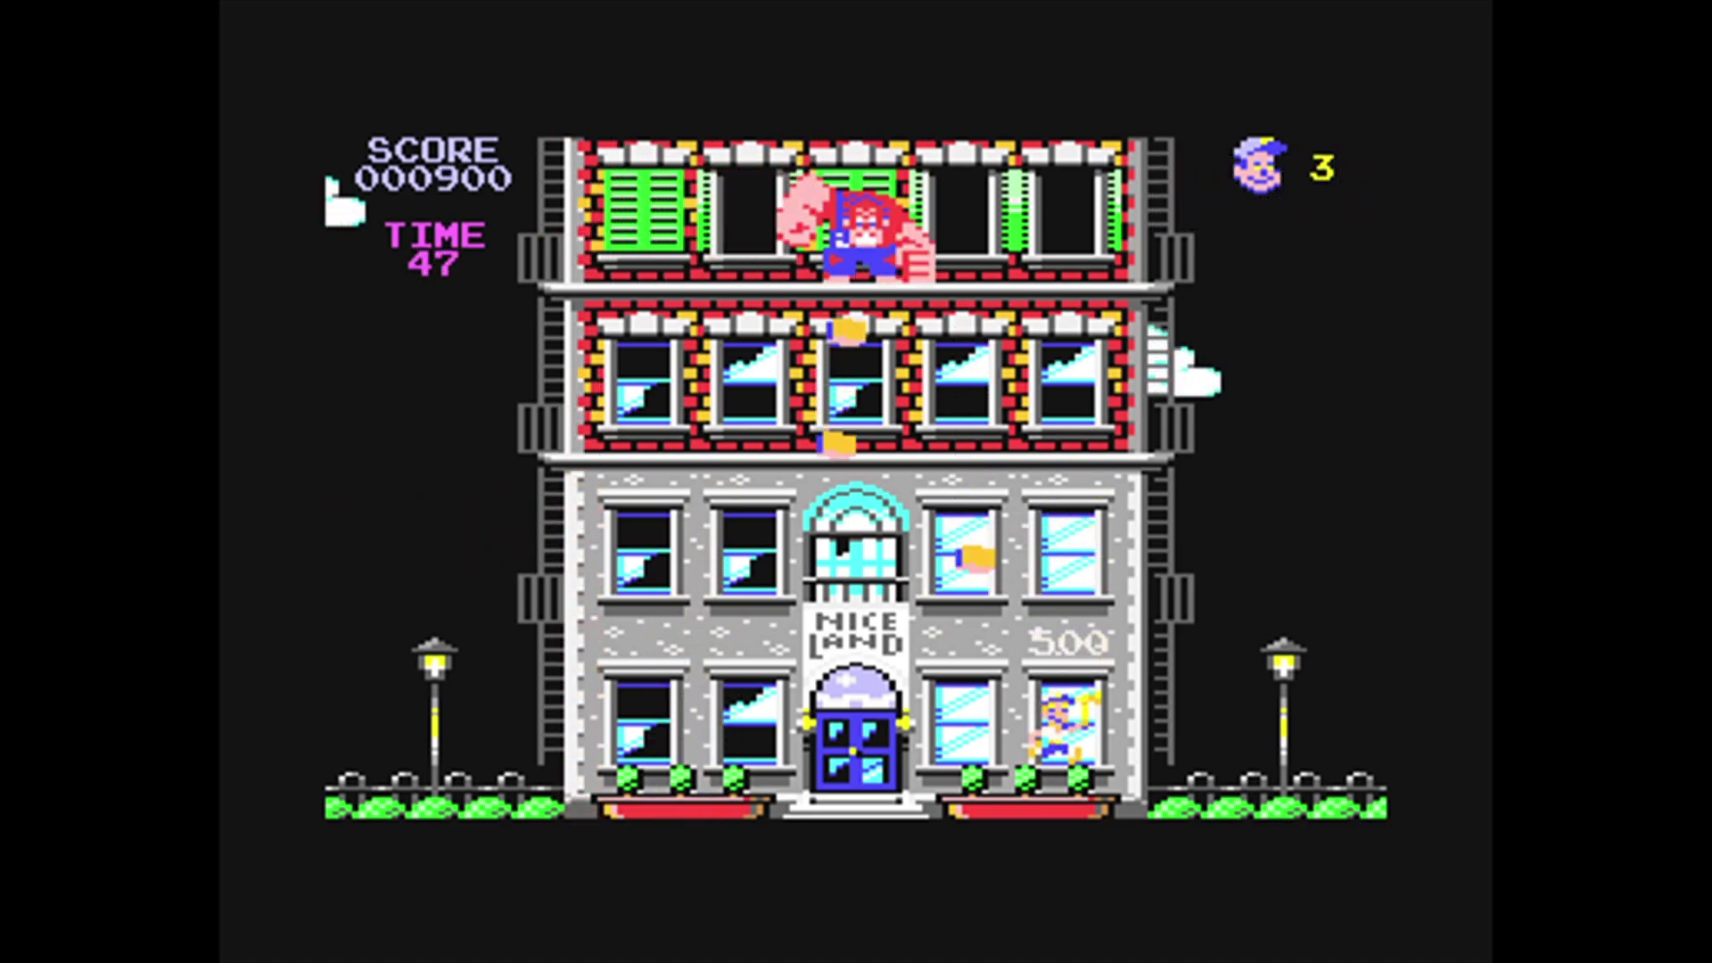
key("Up")
key("Up")
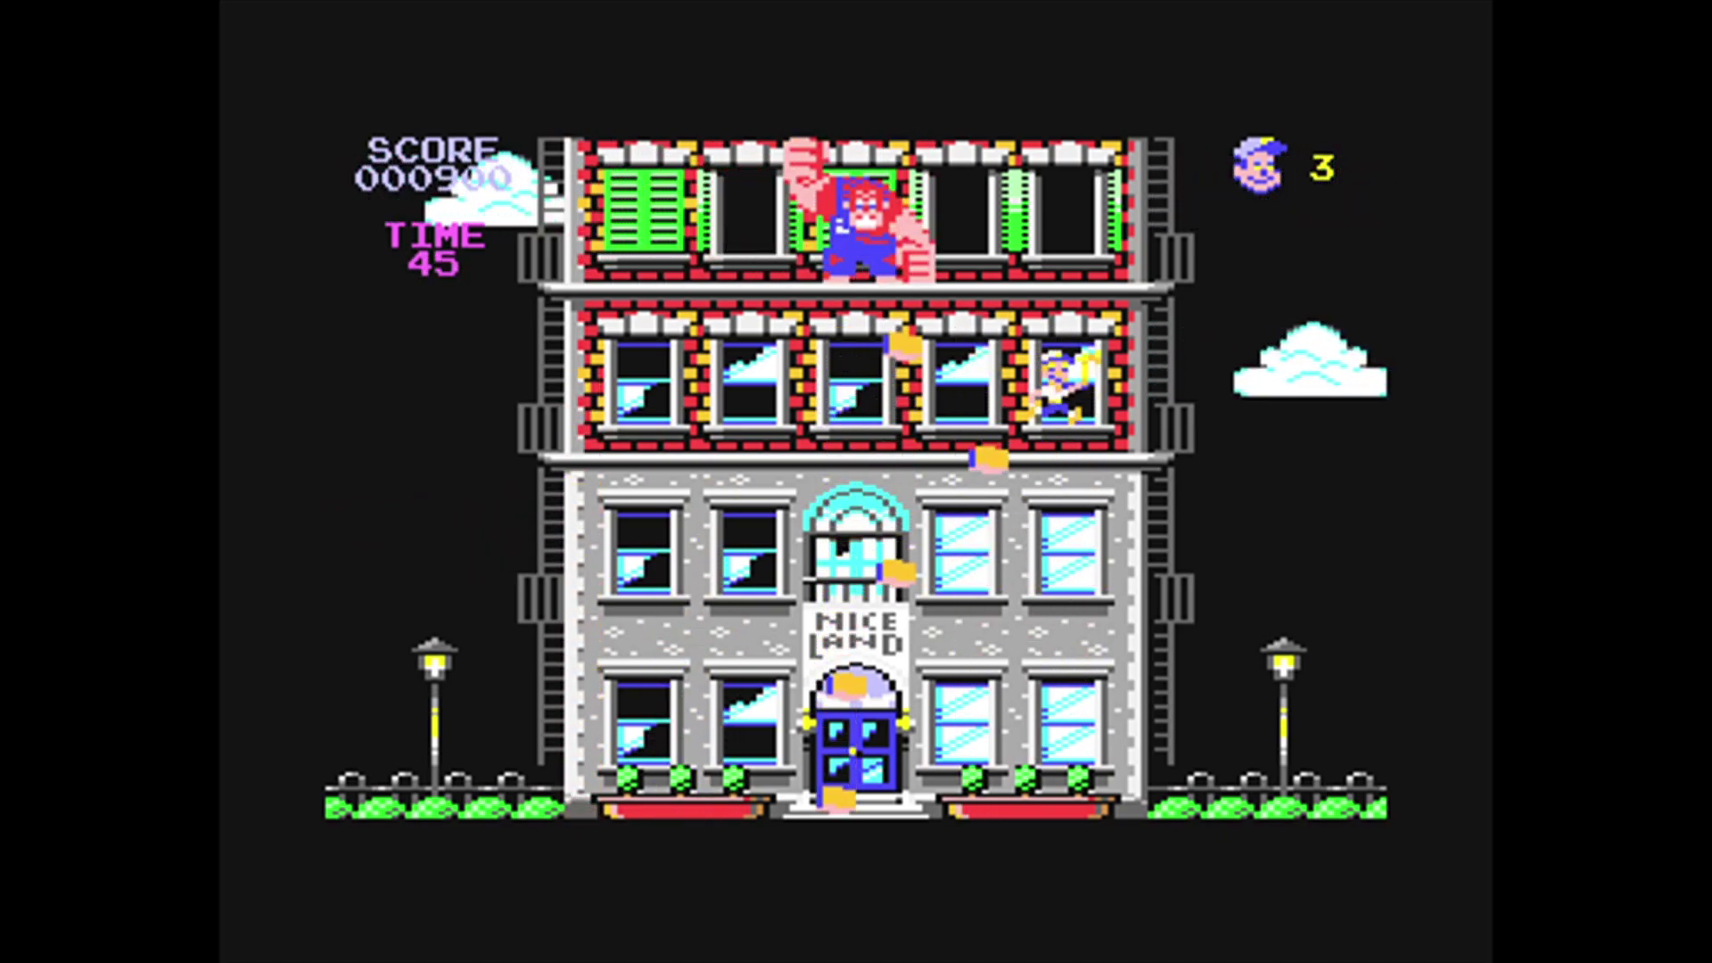
key("space")
key("Left")
key("Left")
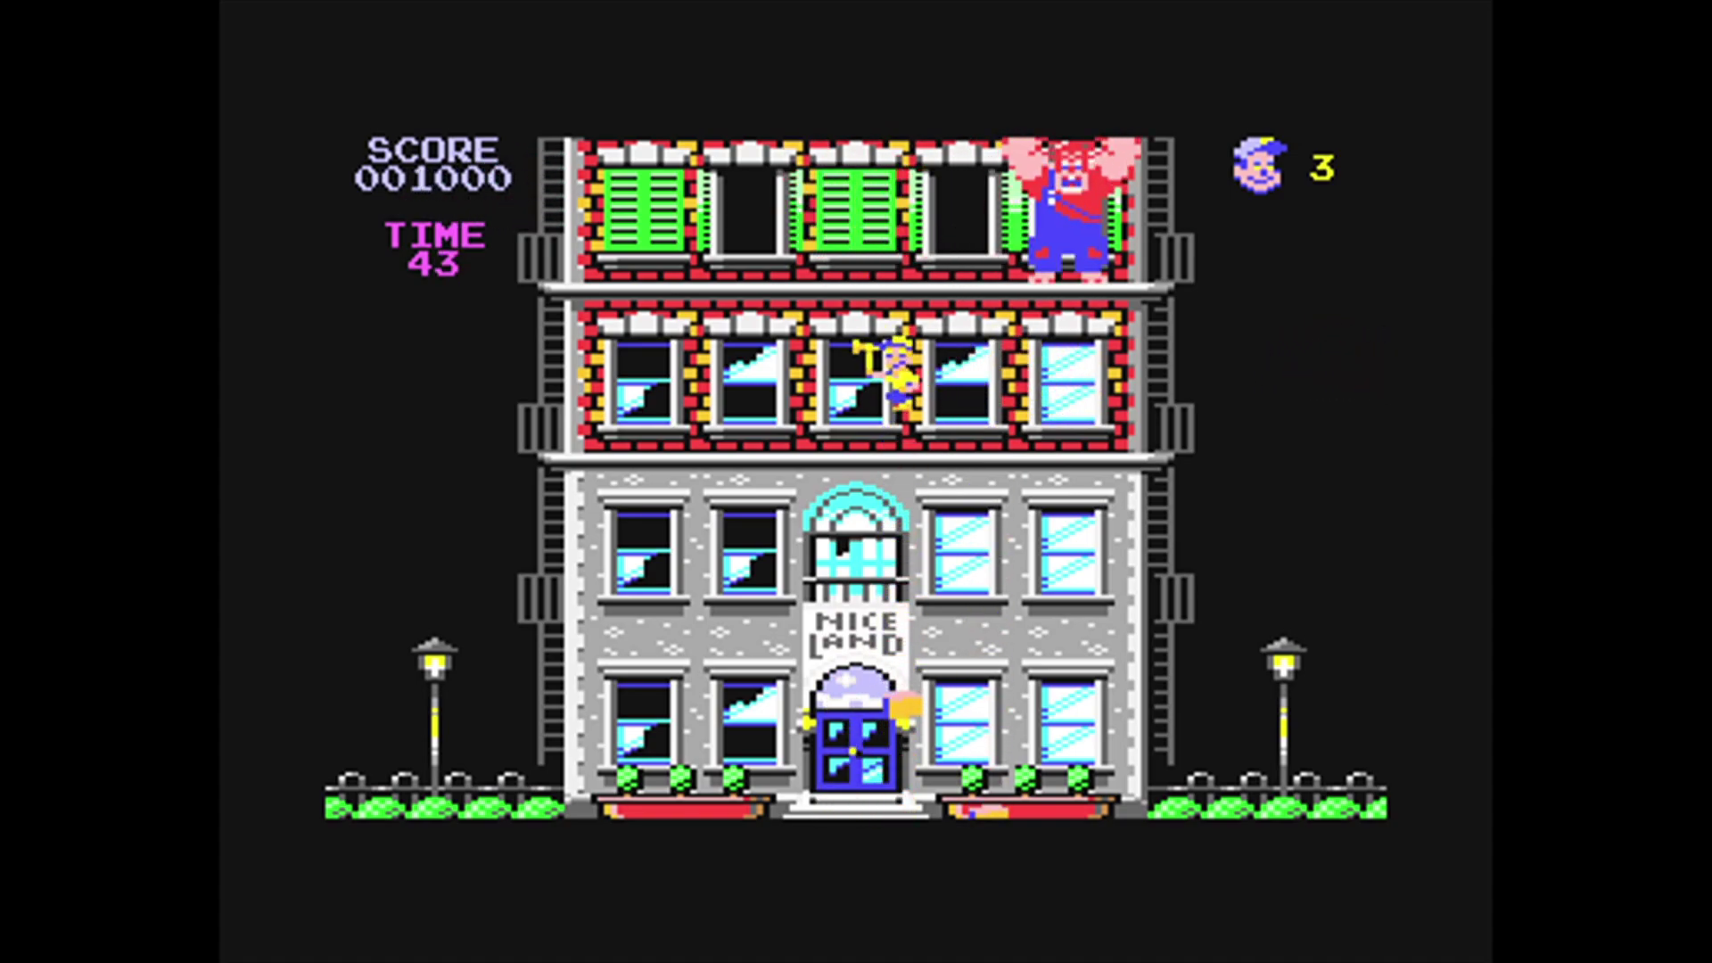
key("space")
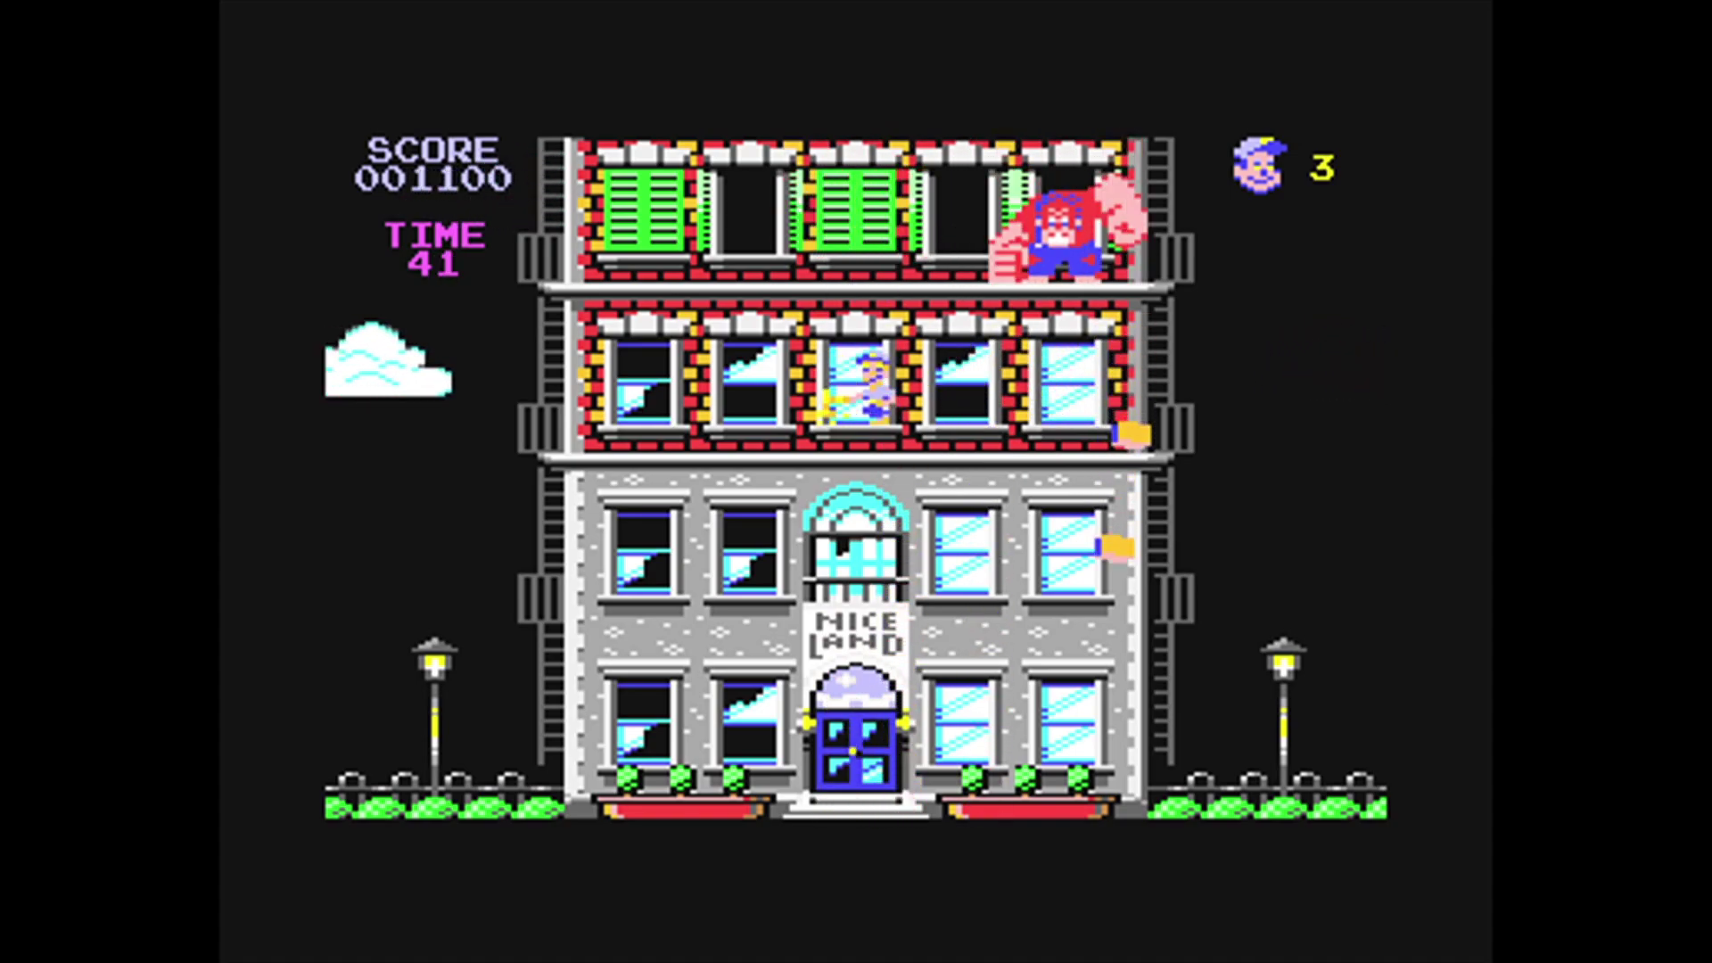
key("Right")
key("space")
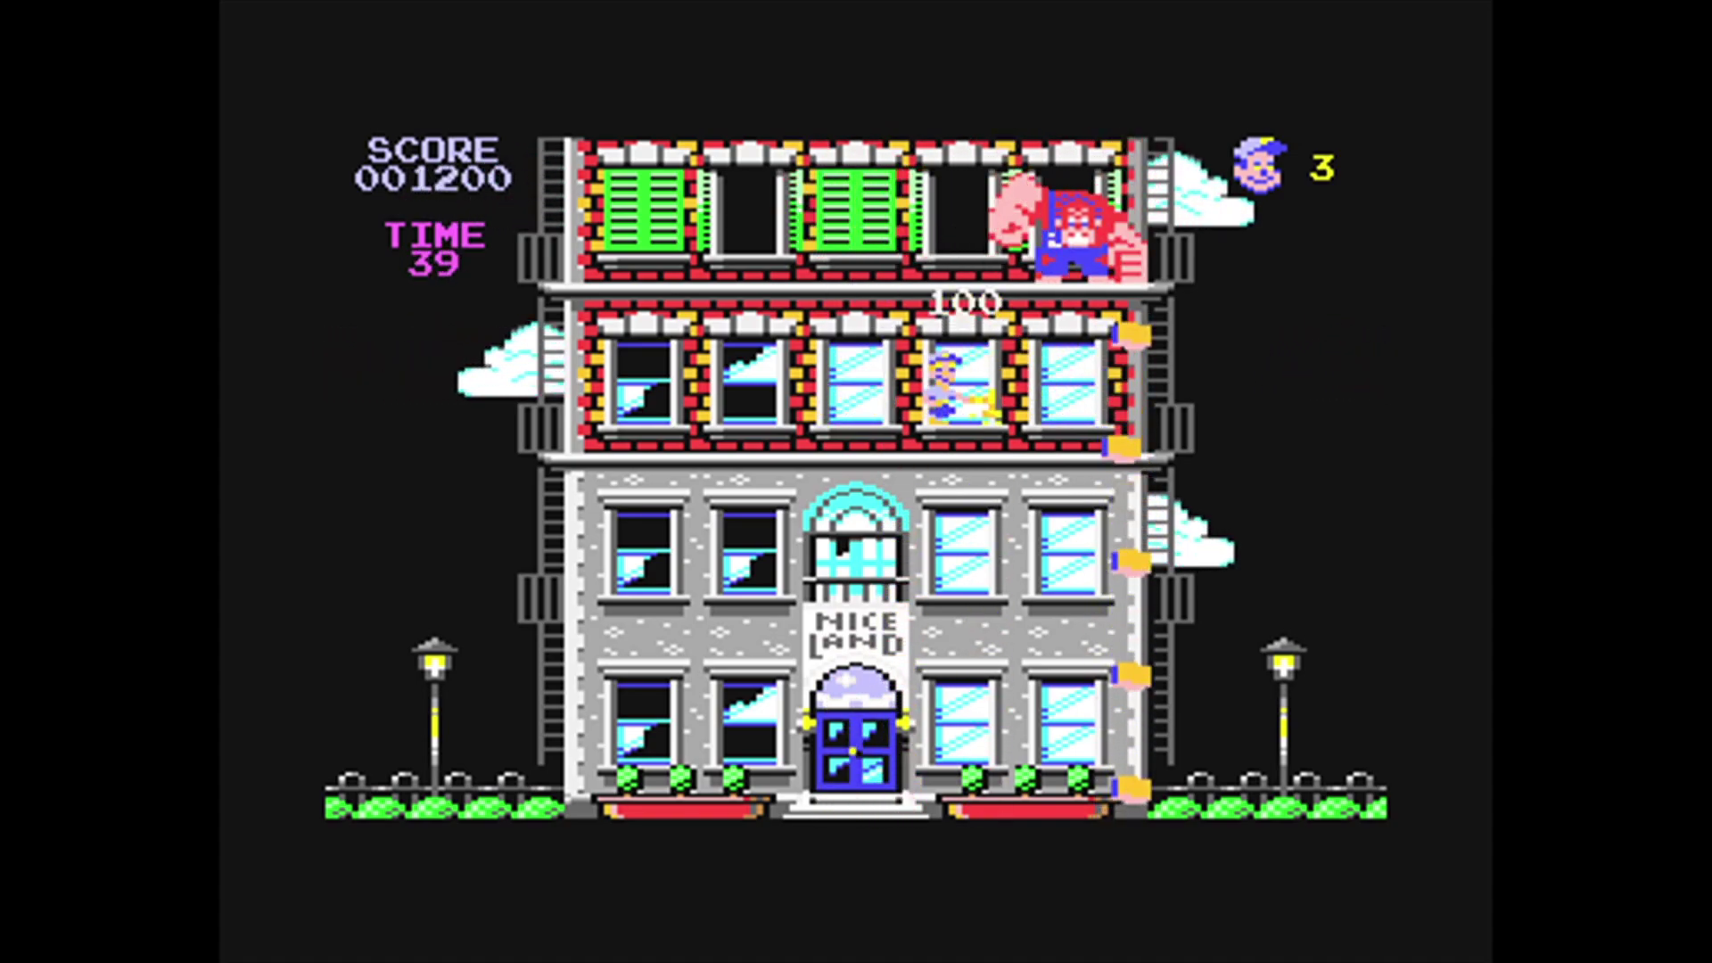
key("Left")
key("Left")
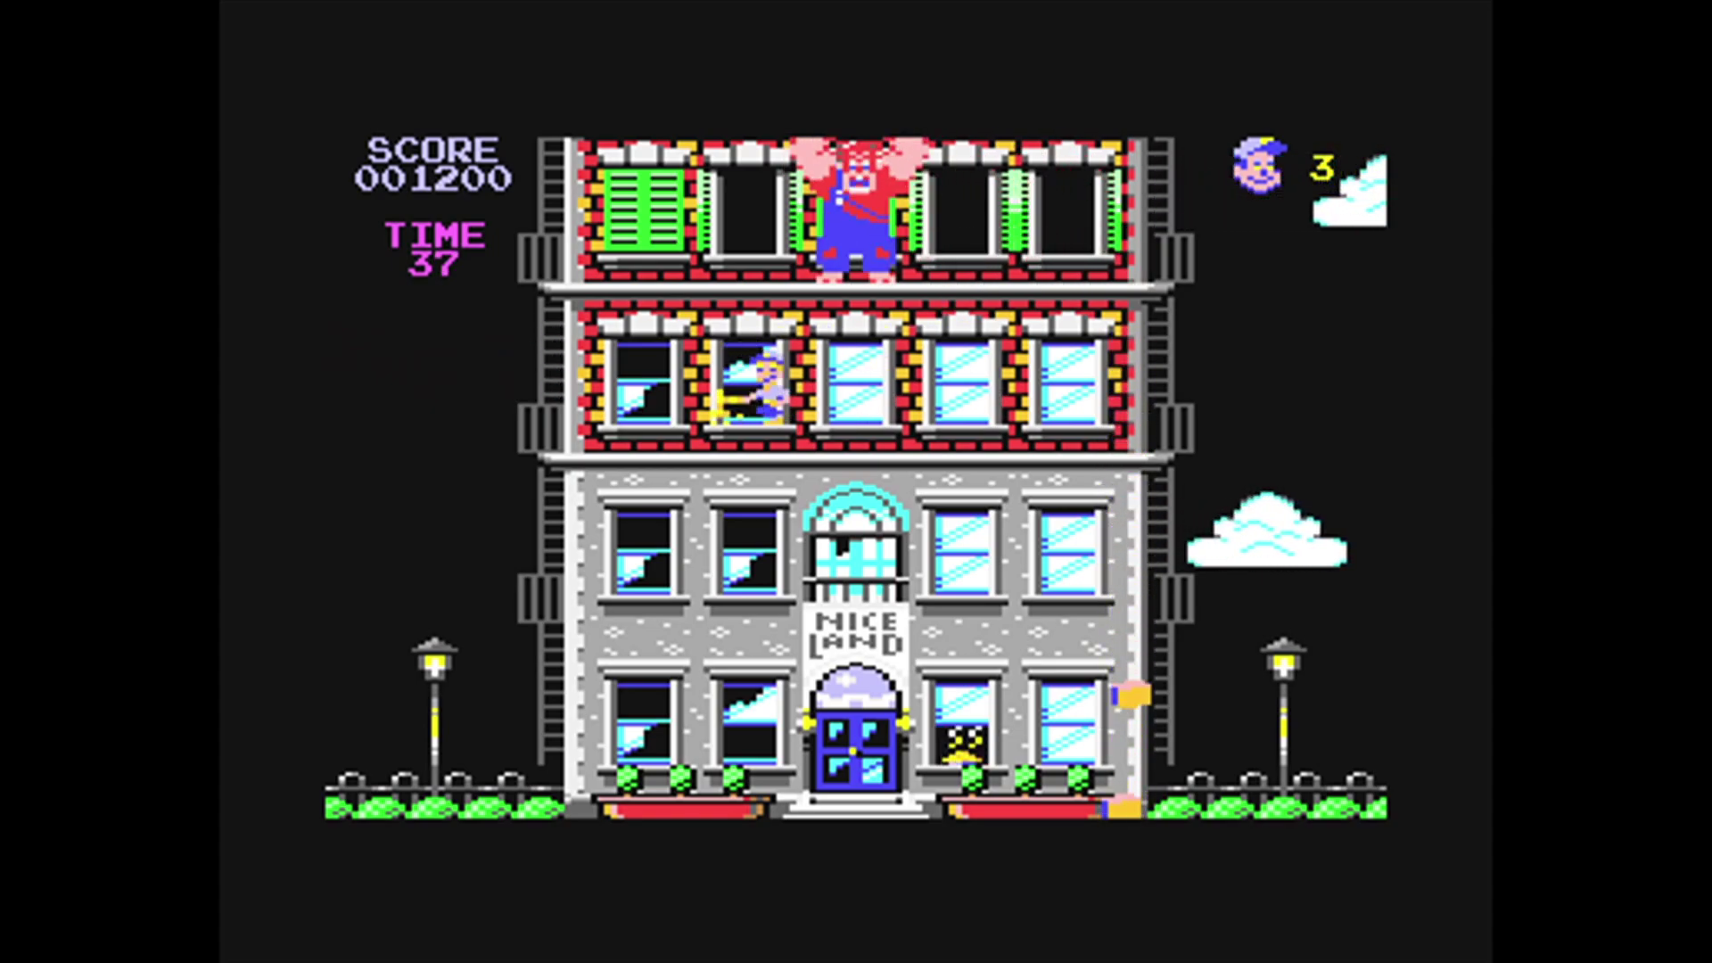
key("space")
key("Left")
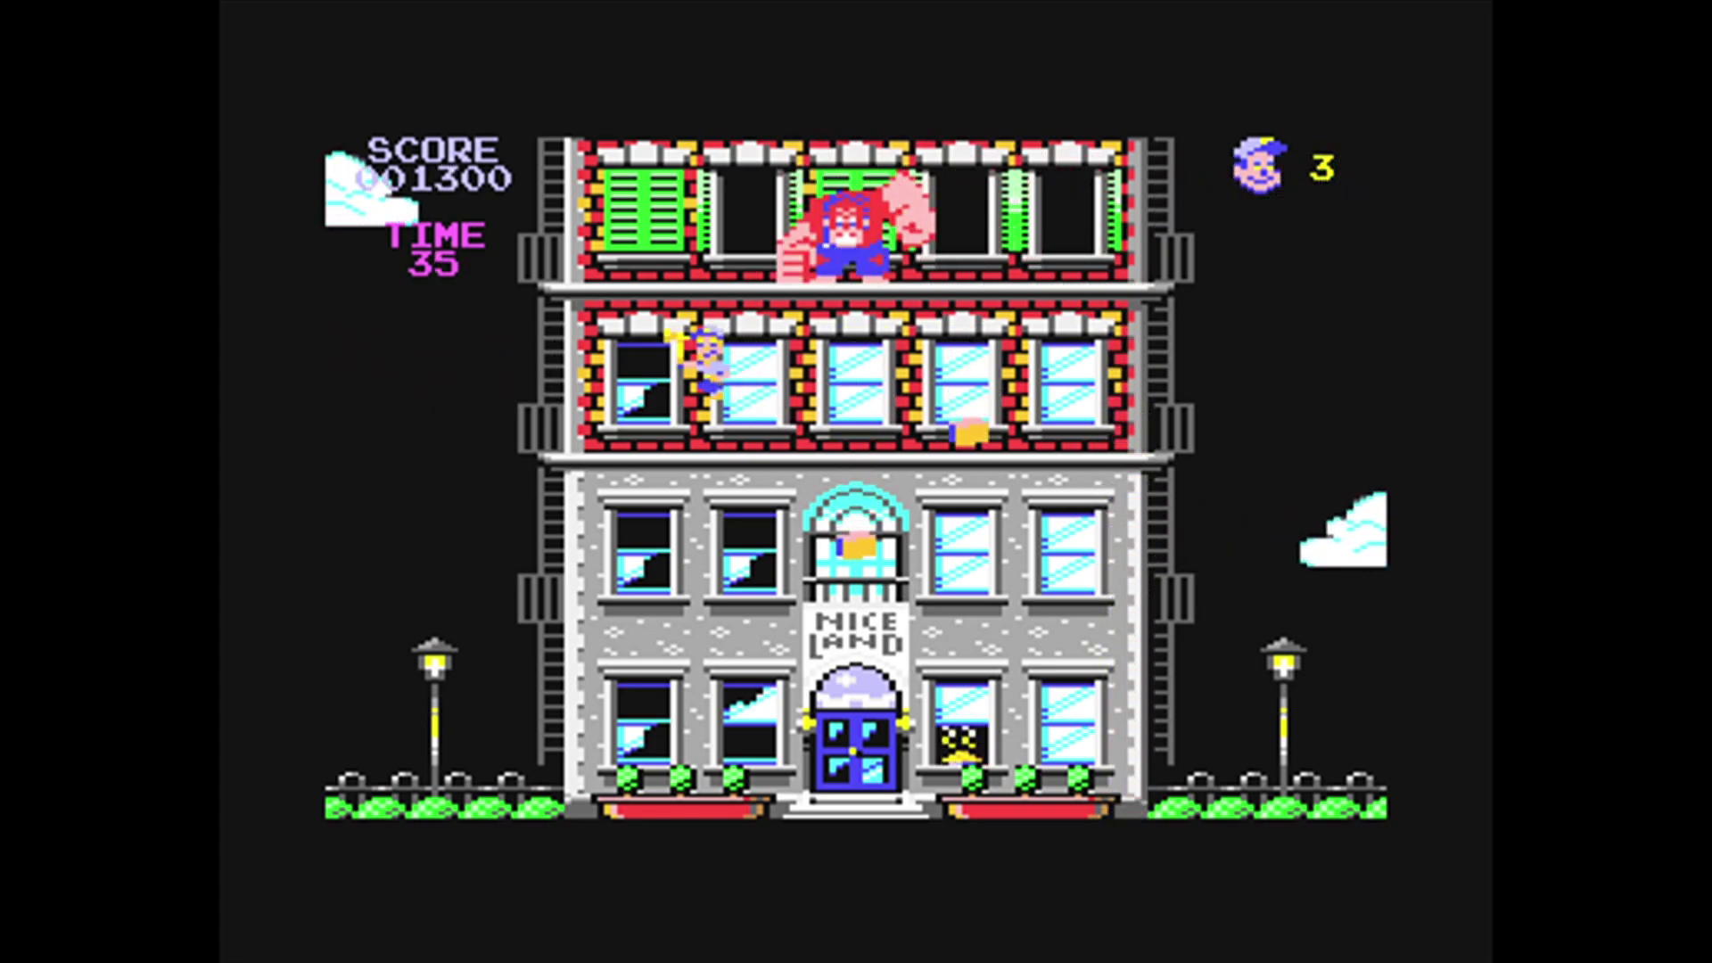
key("space")
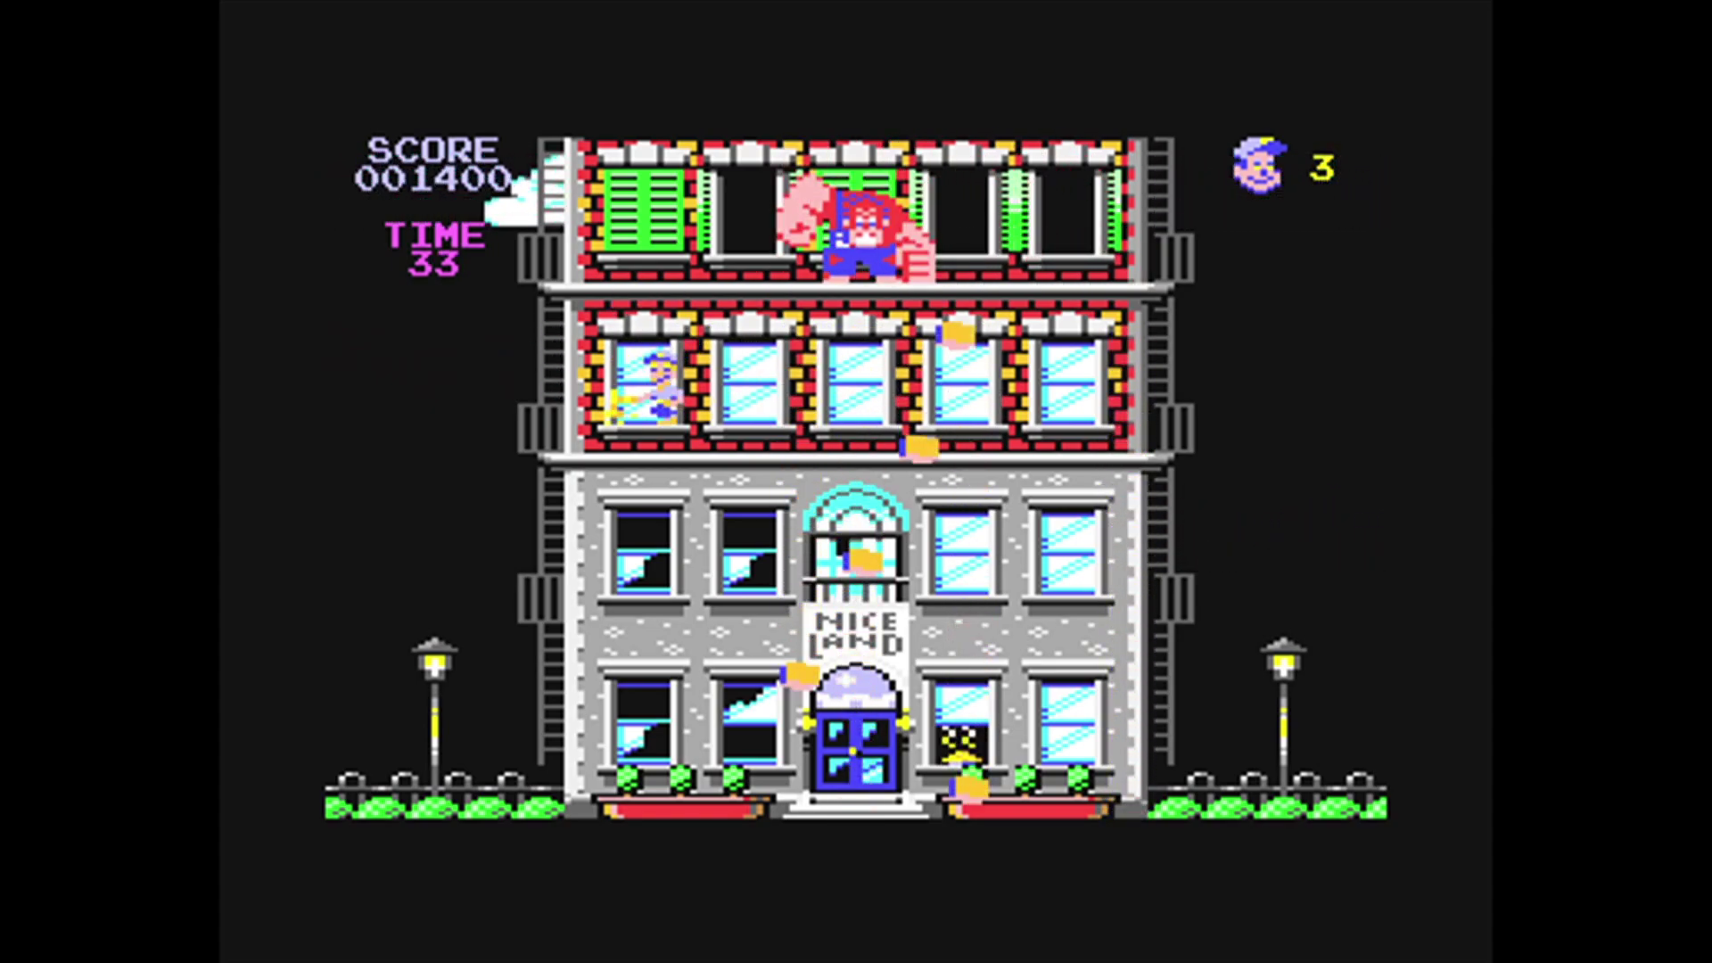
key("Down")
key("space")
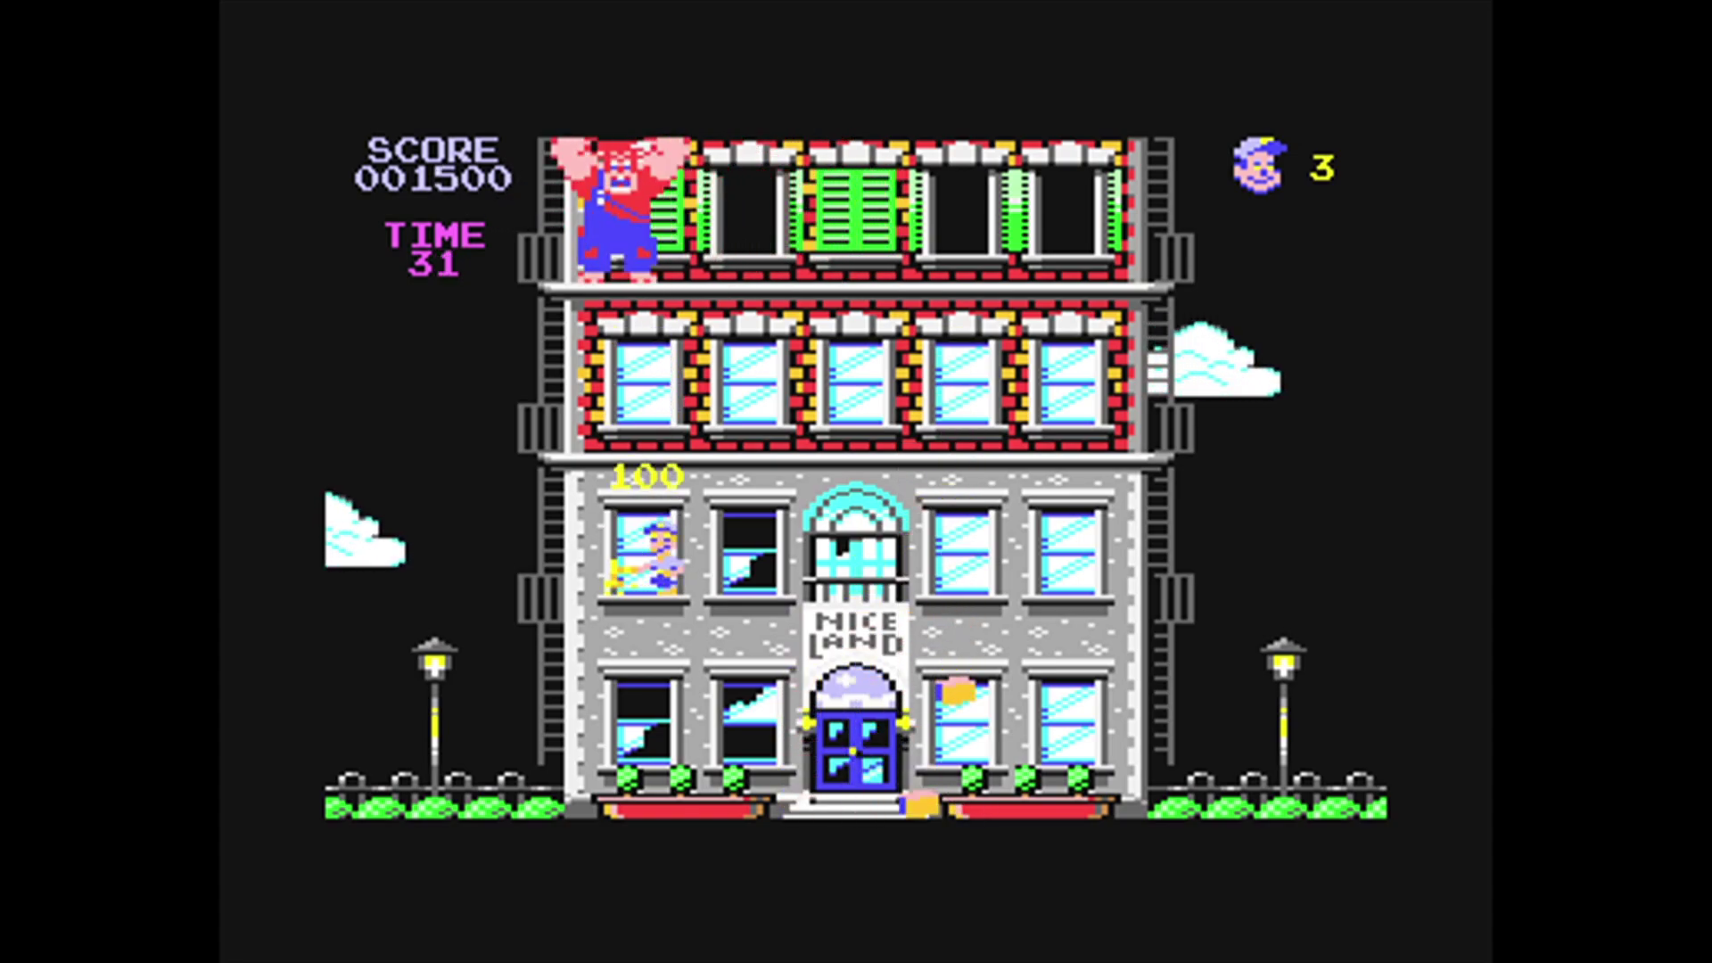
key("Right")
key("space")
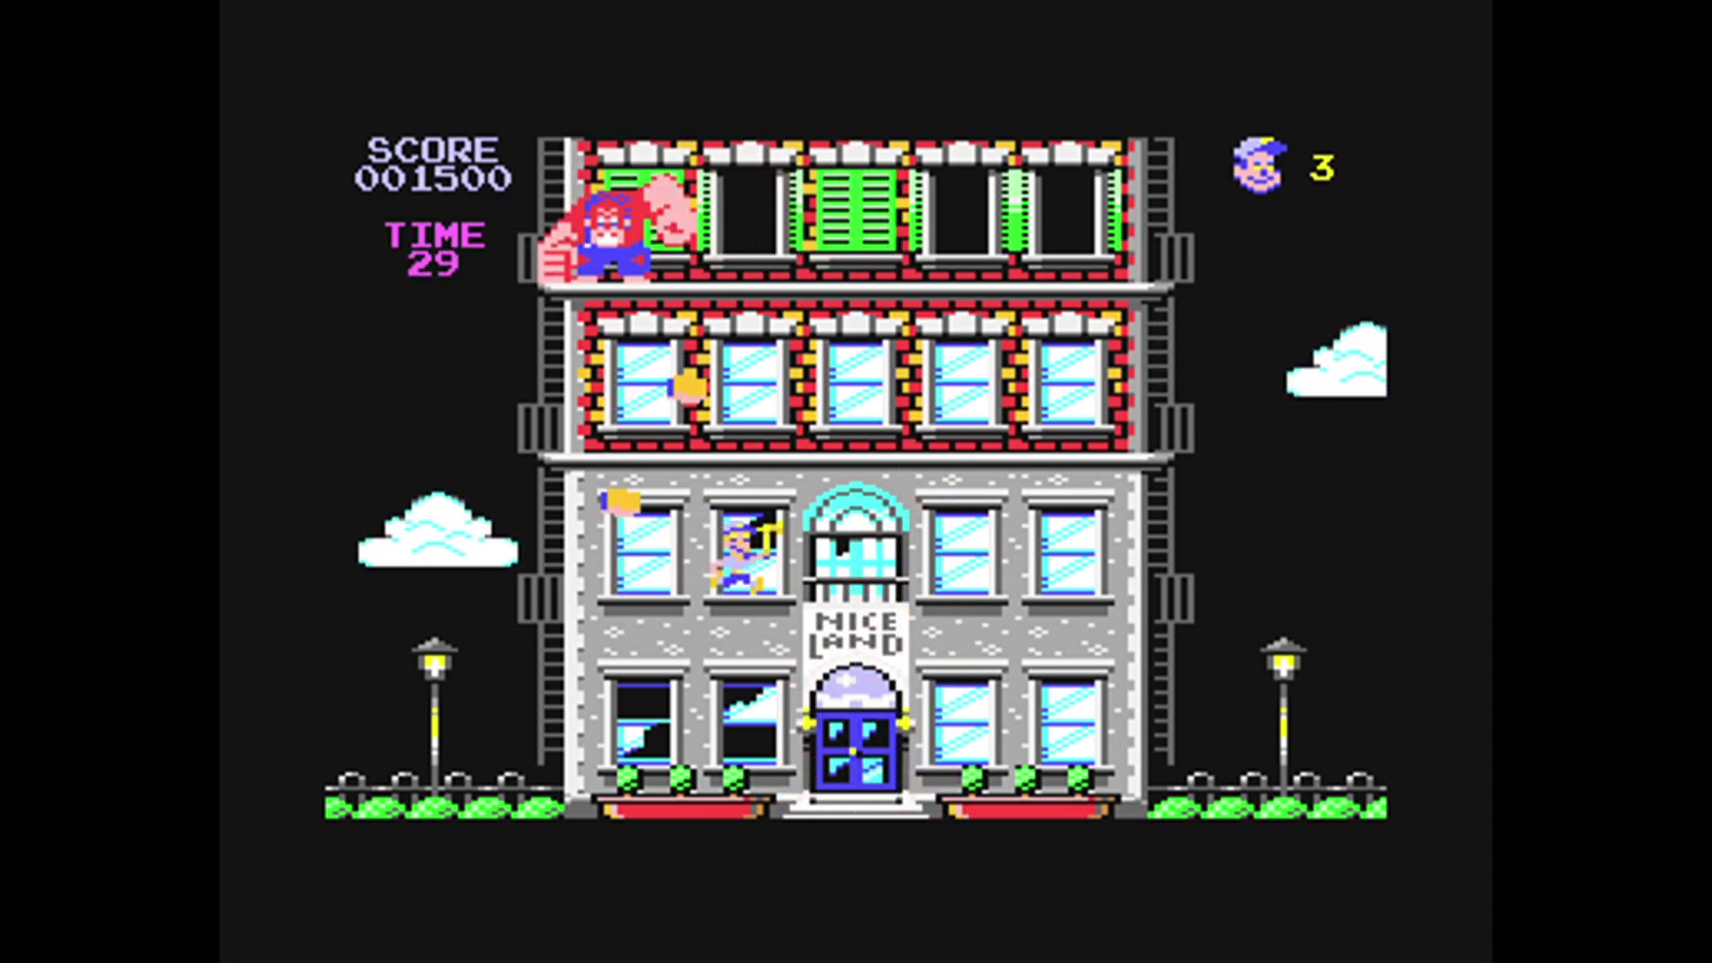
key("Down")
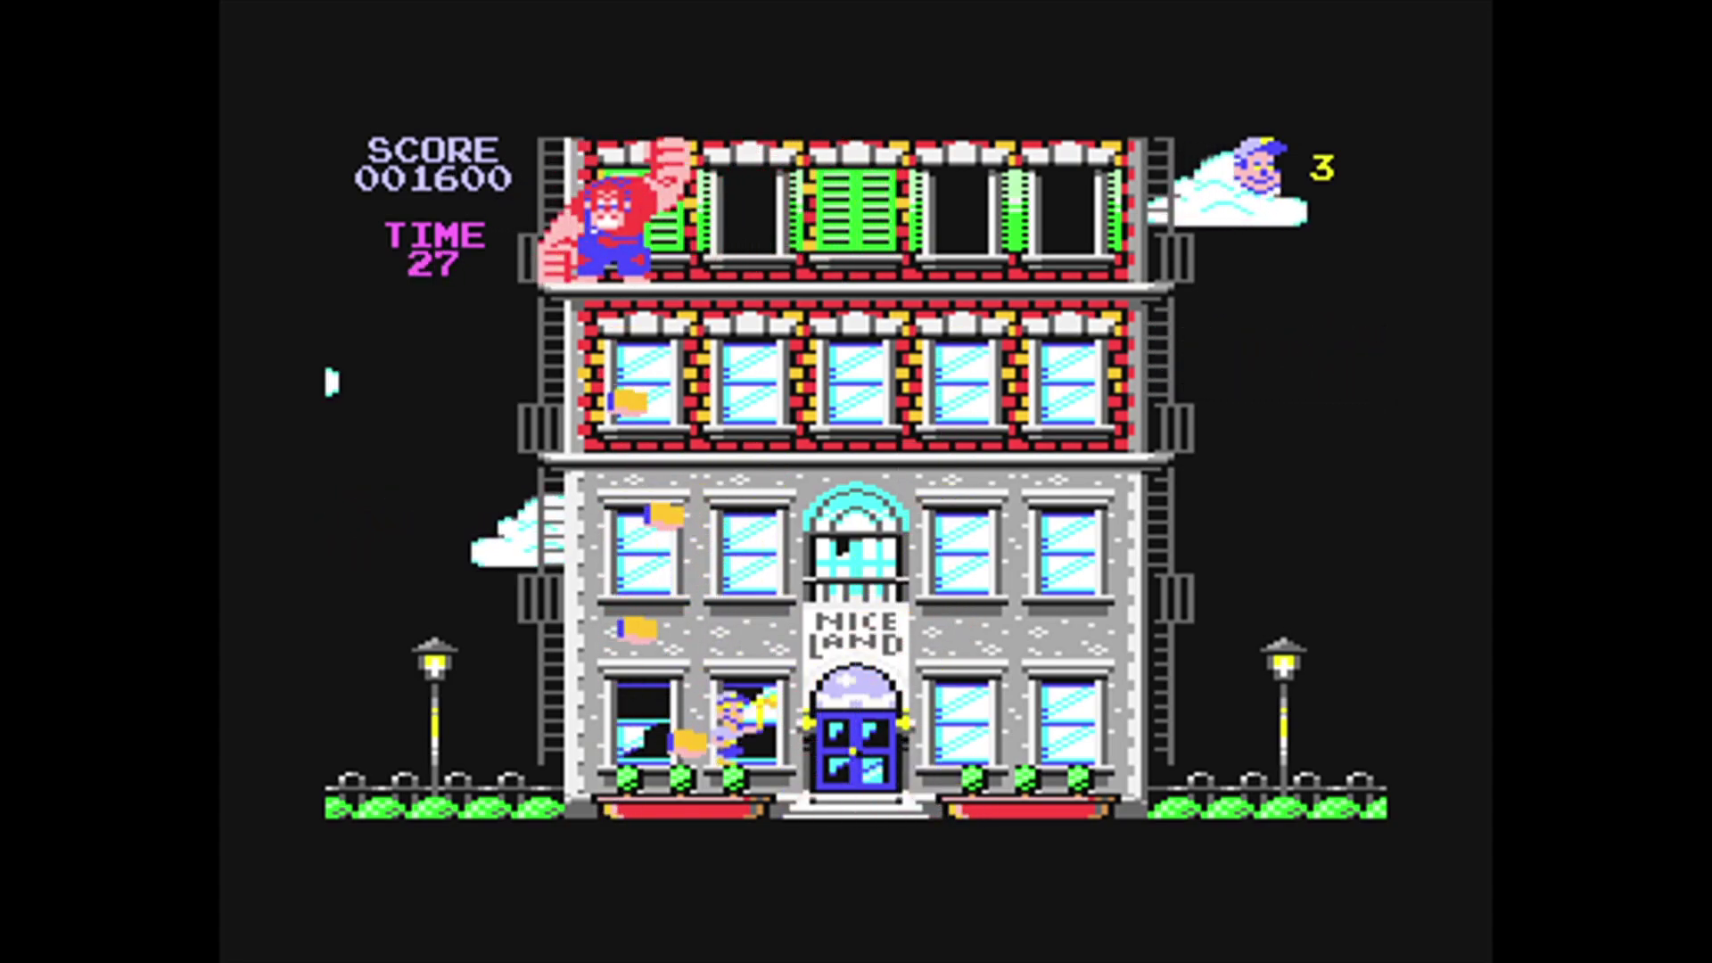
key("space")
key("Up")
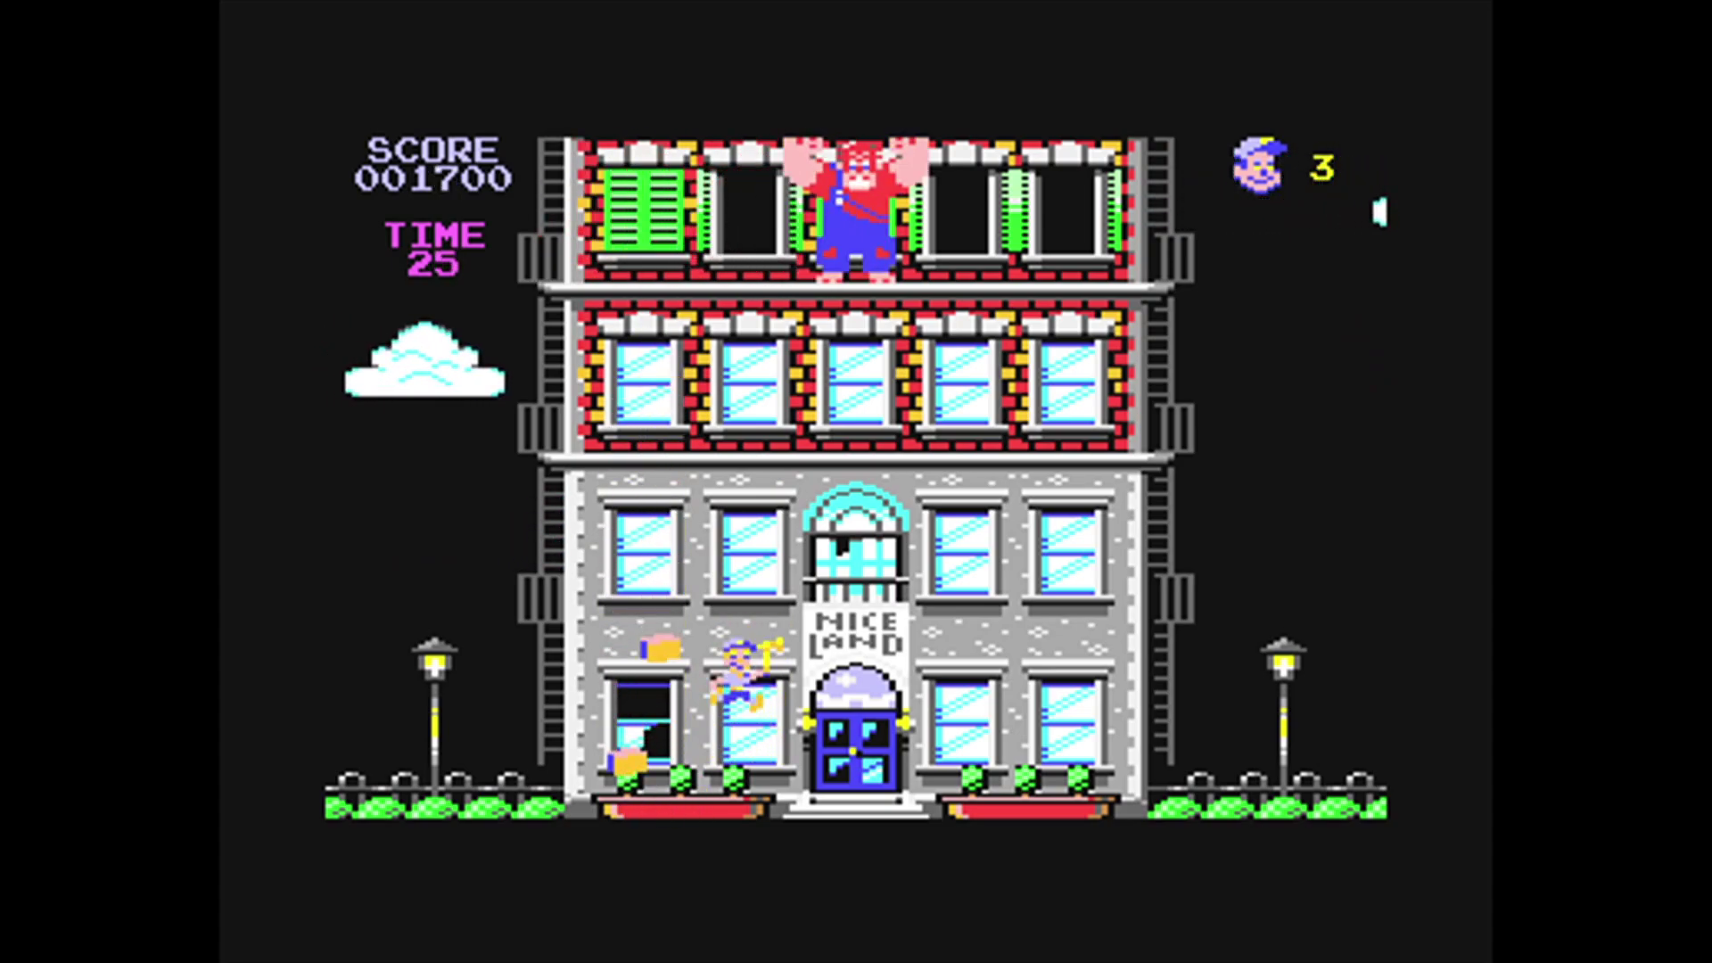
key("Left")
key("Down")
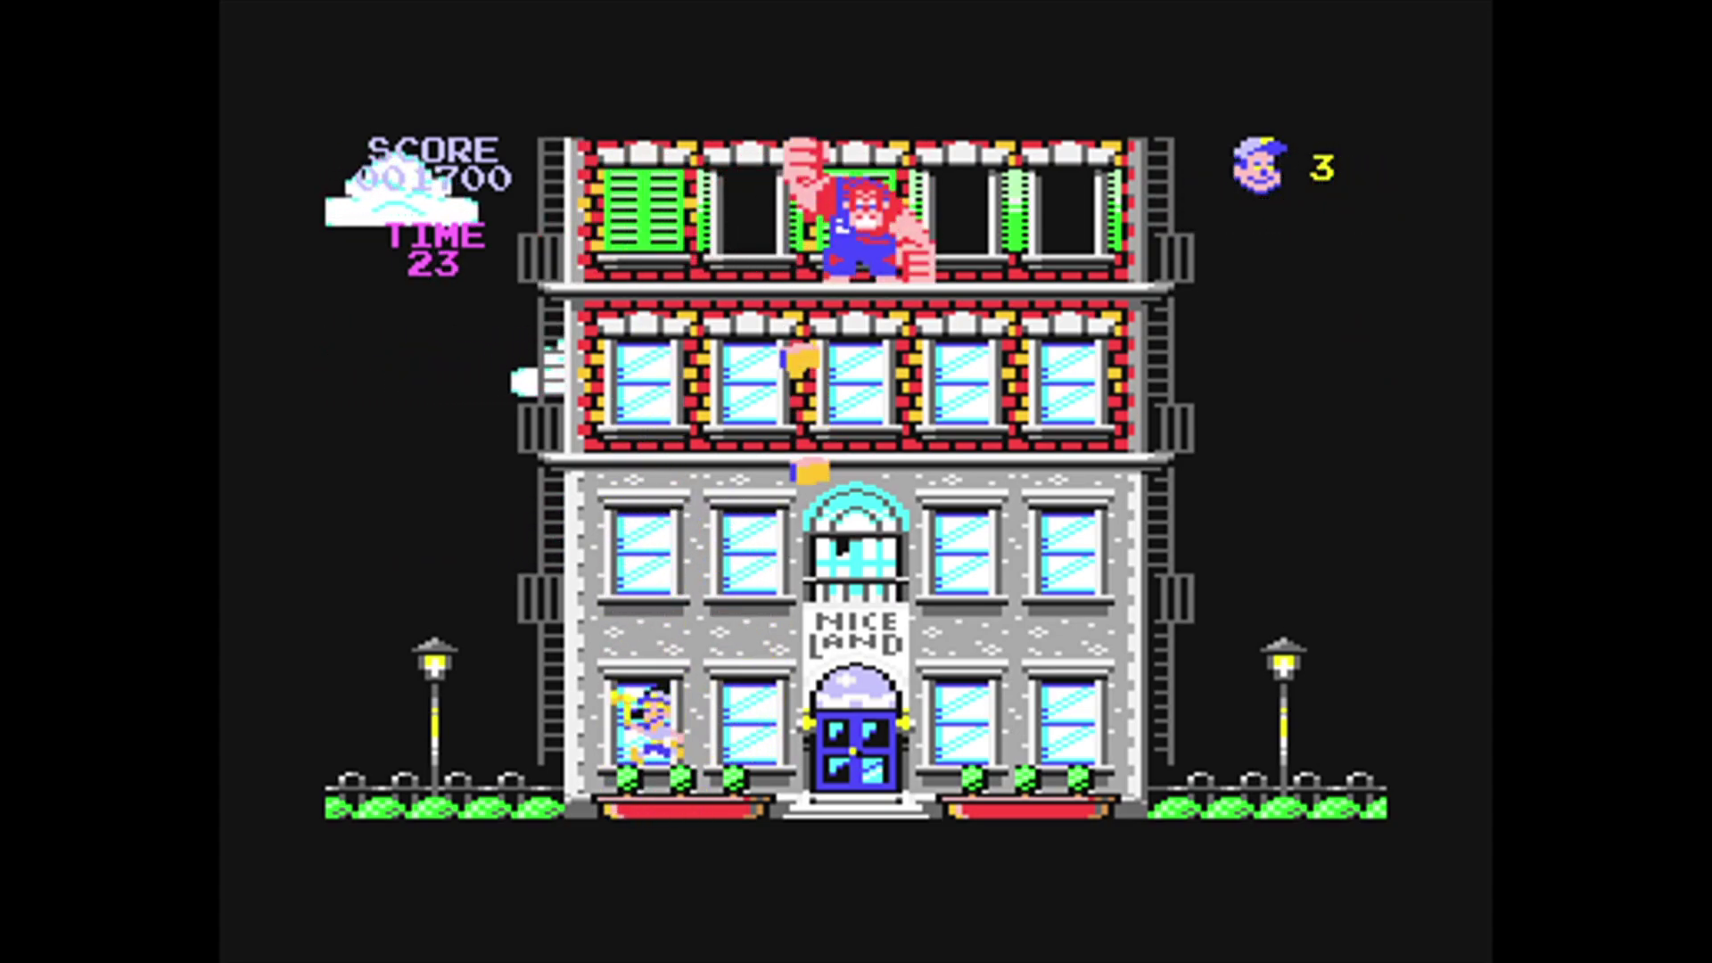
key("space")
key("Up")
key("Up")
key("Up")
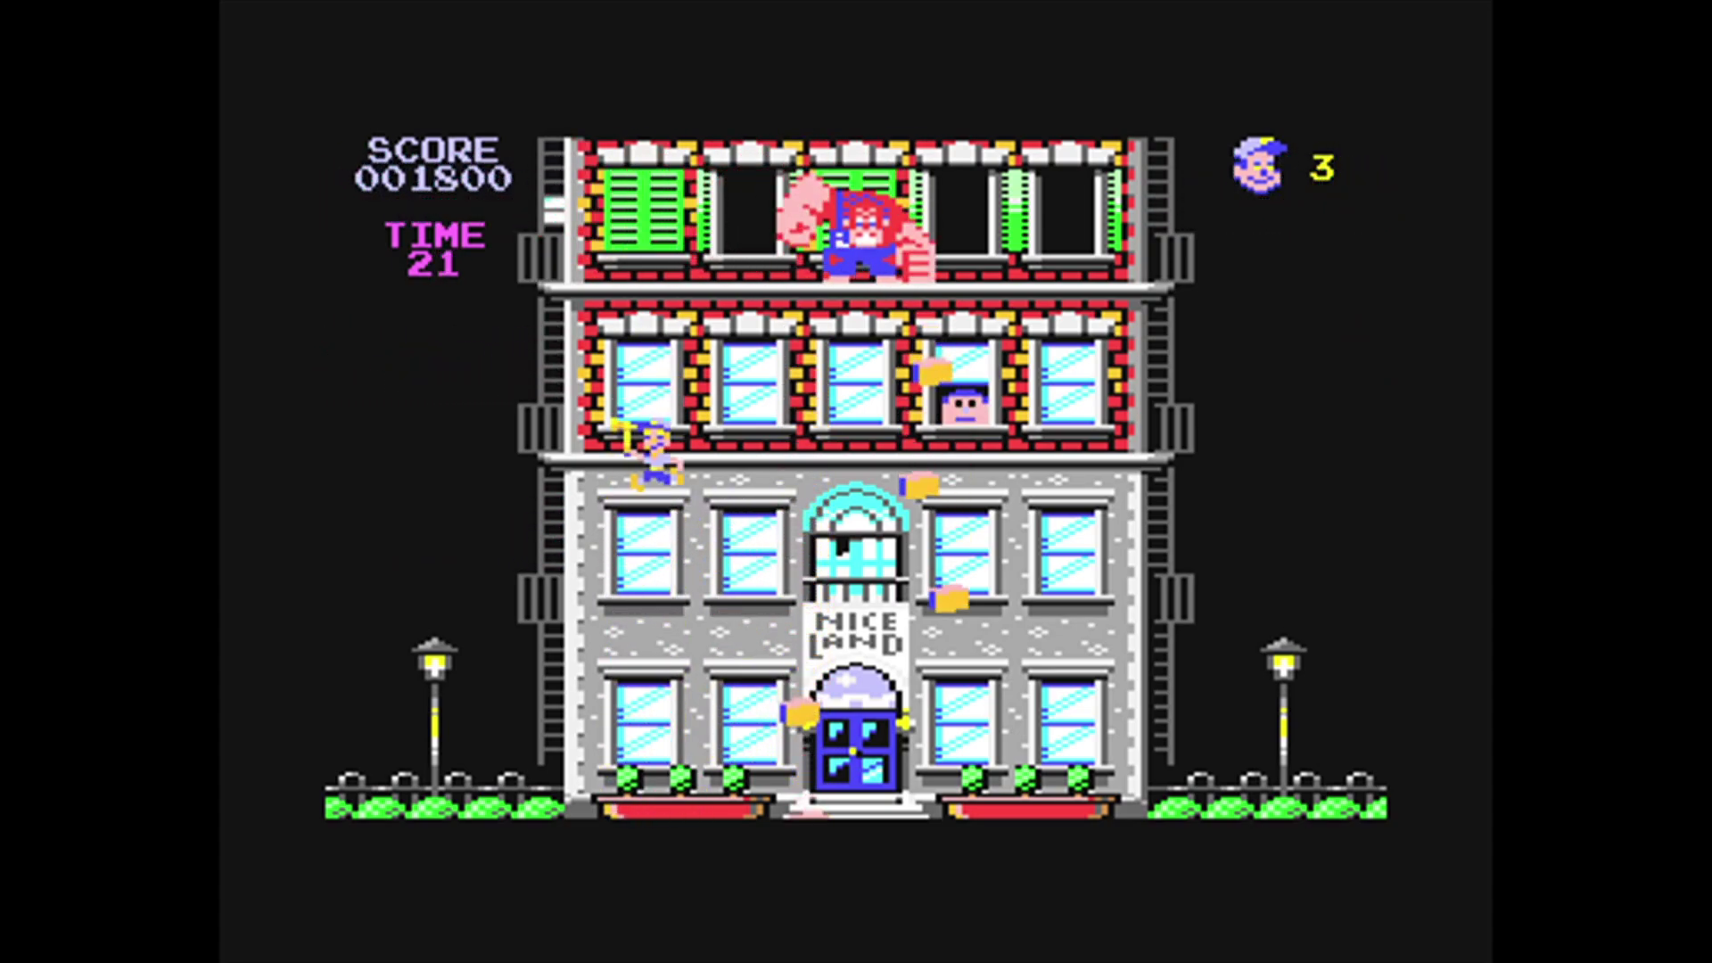
key("Right")
key("Right")
key("Right")
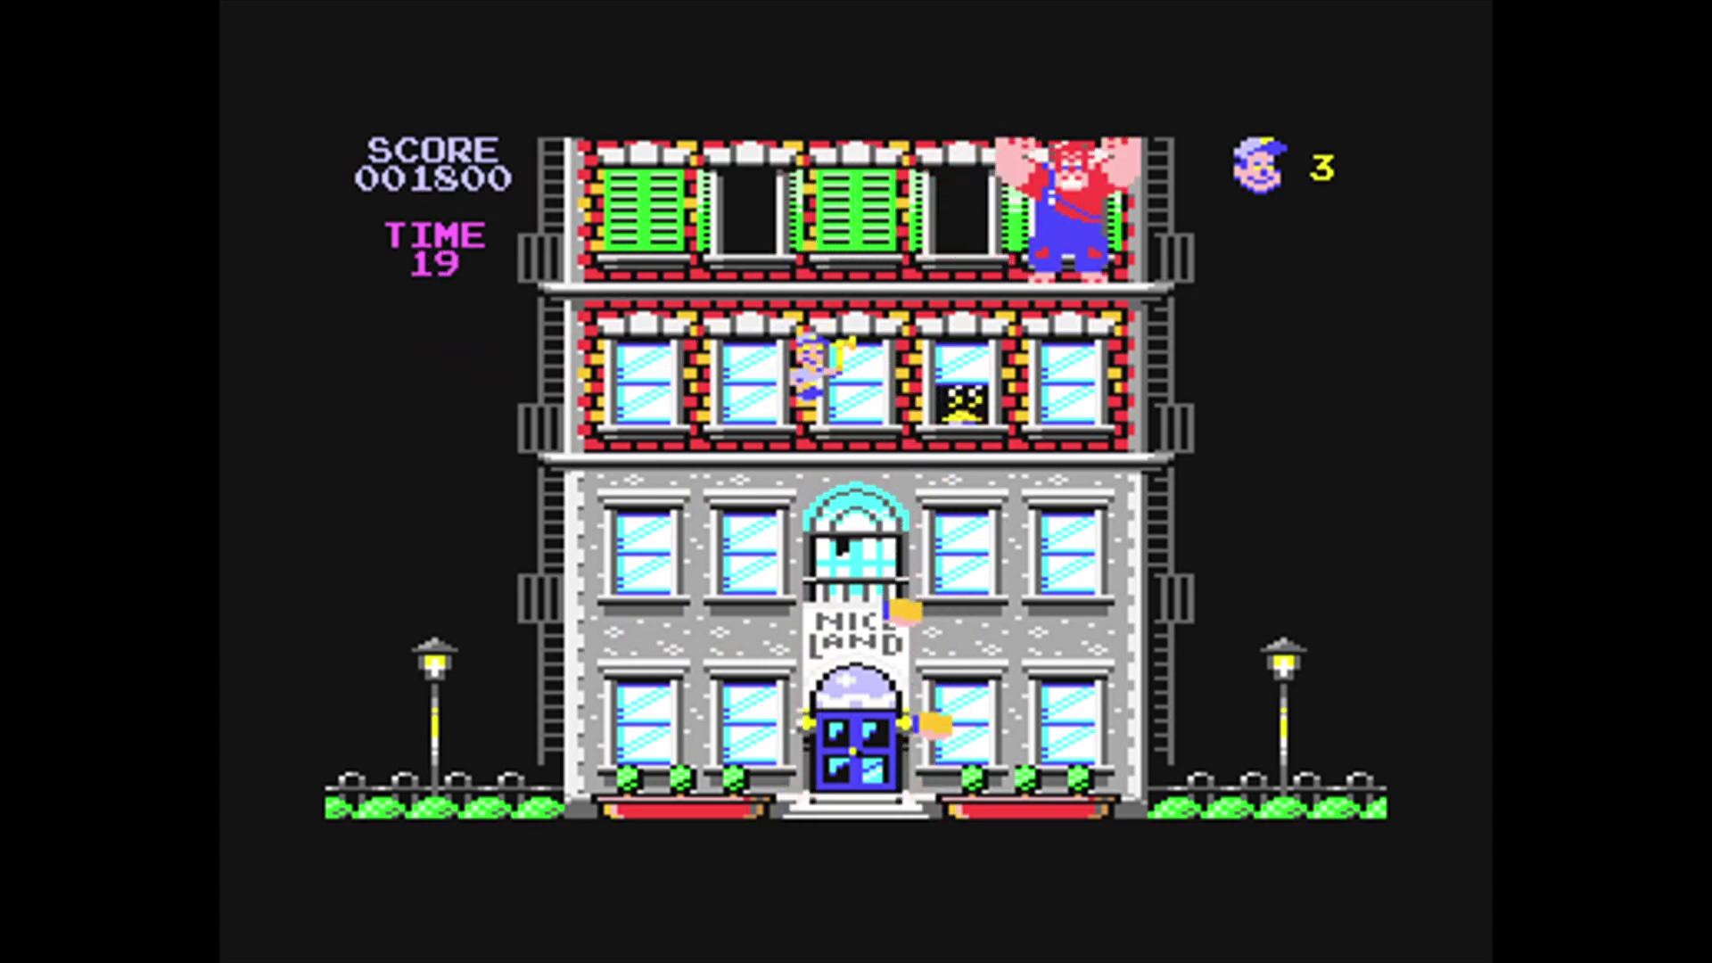
key("space")
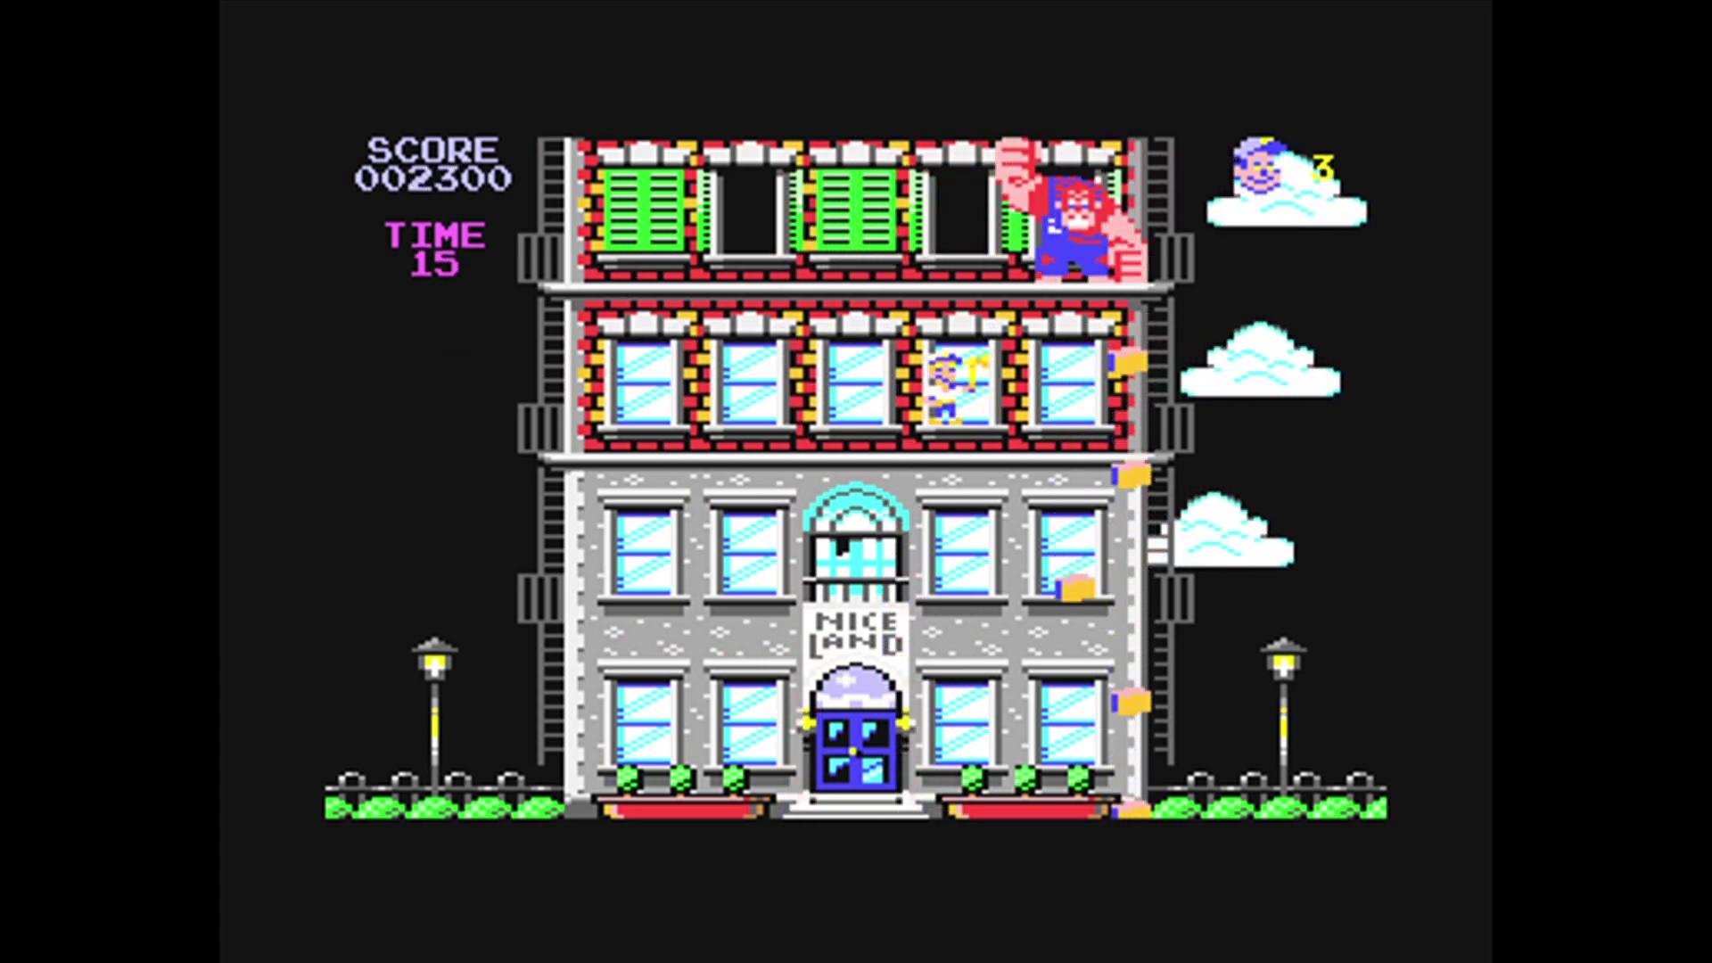
key("Down")
key("Left")
key("space")
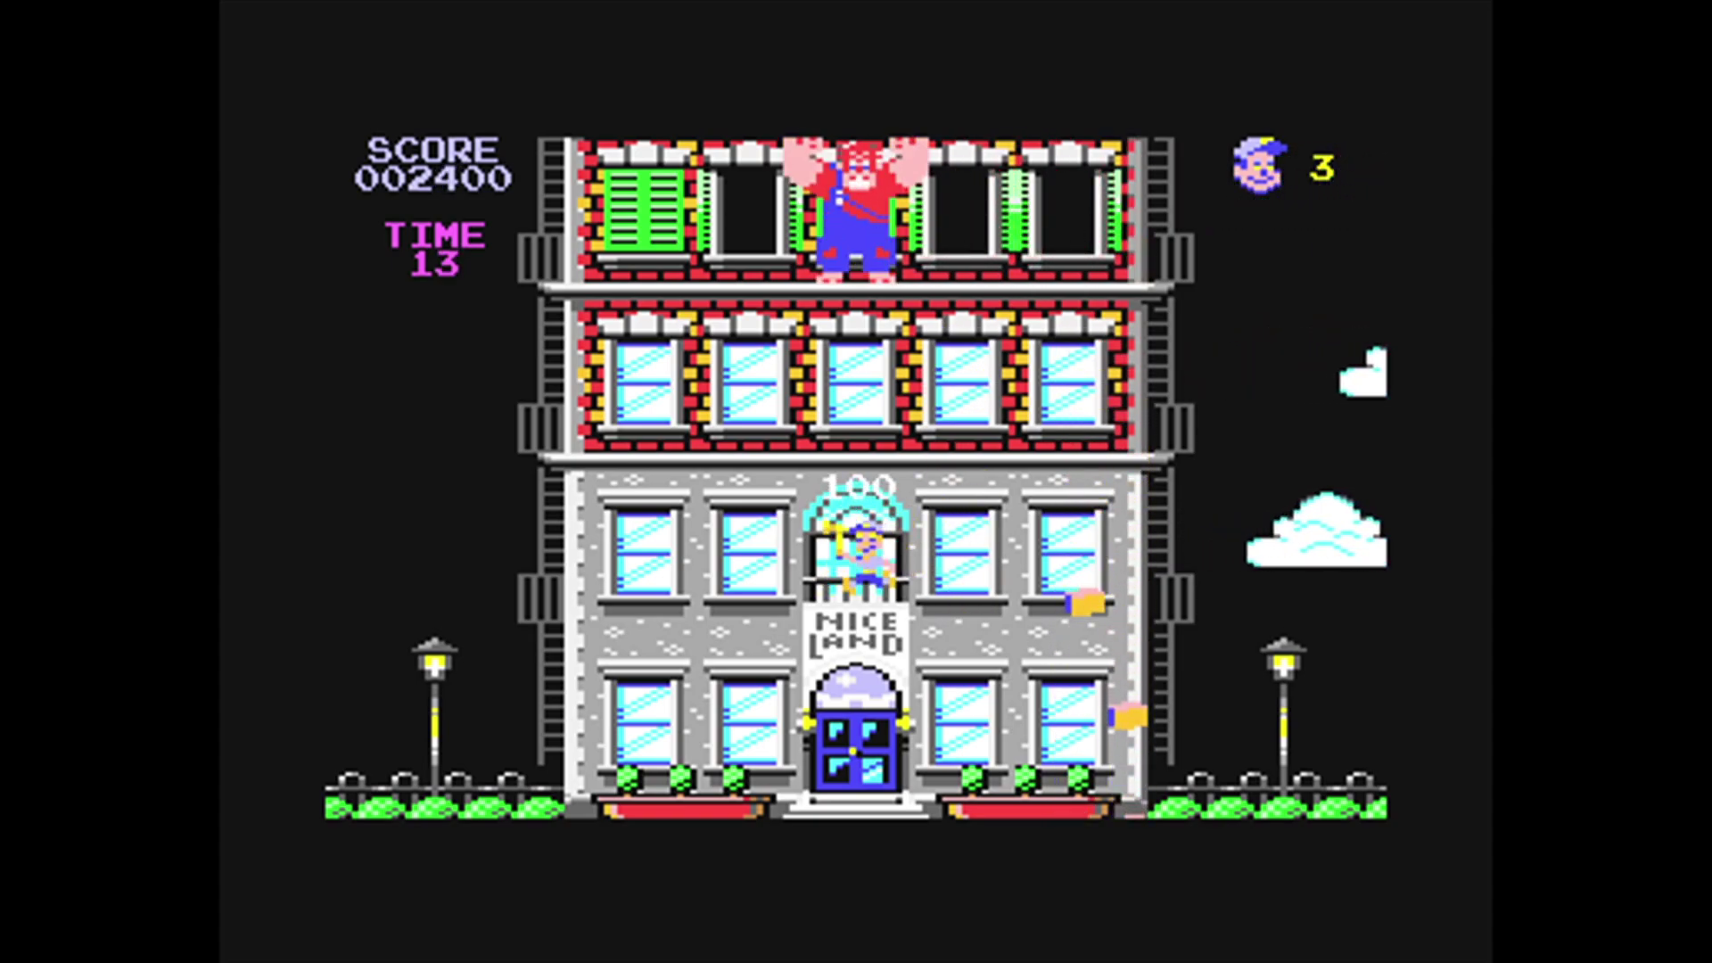
key("Right")
key("Right")
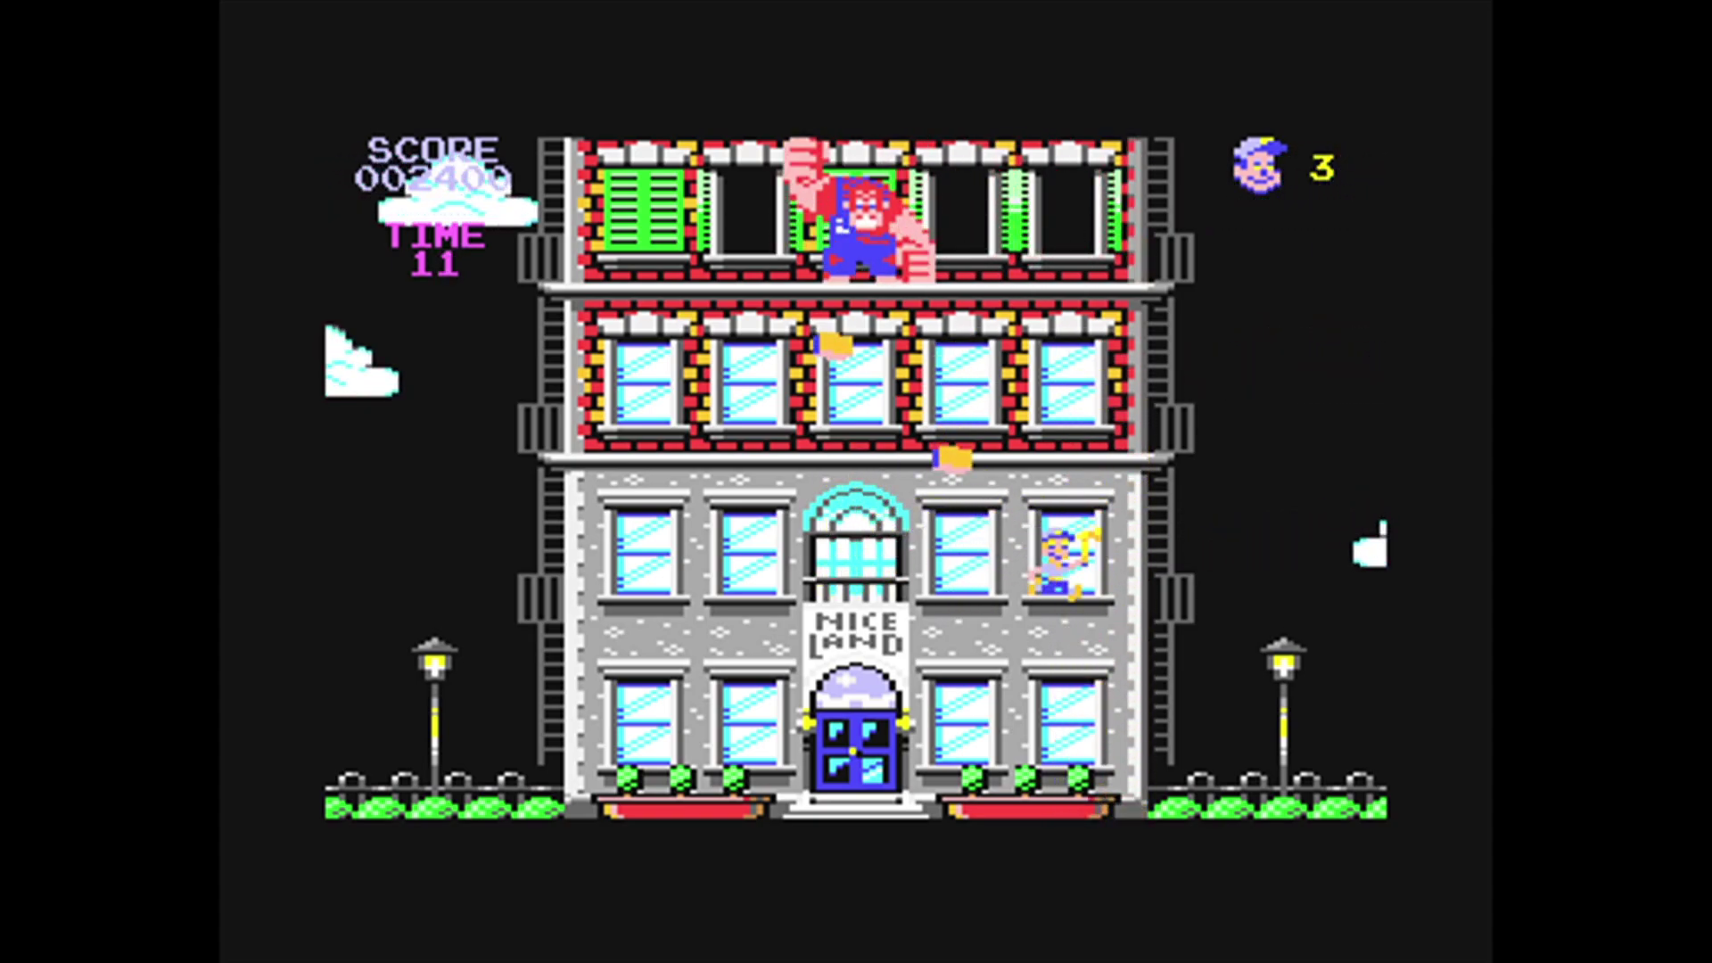
key("Down")
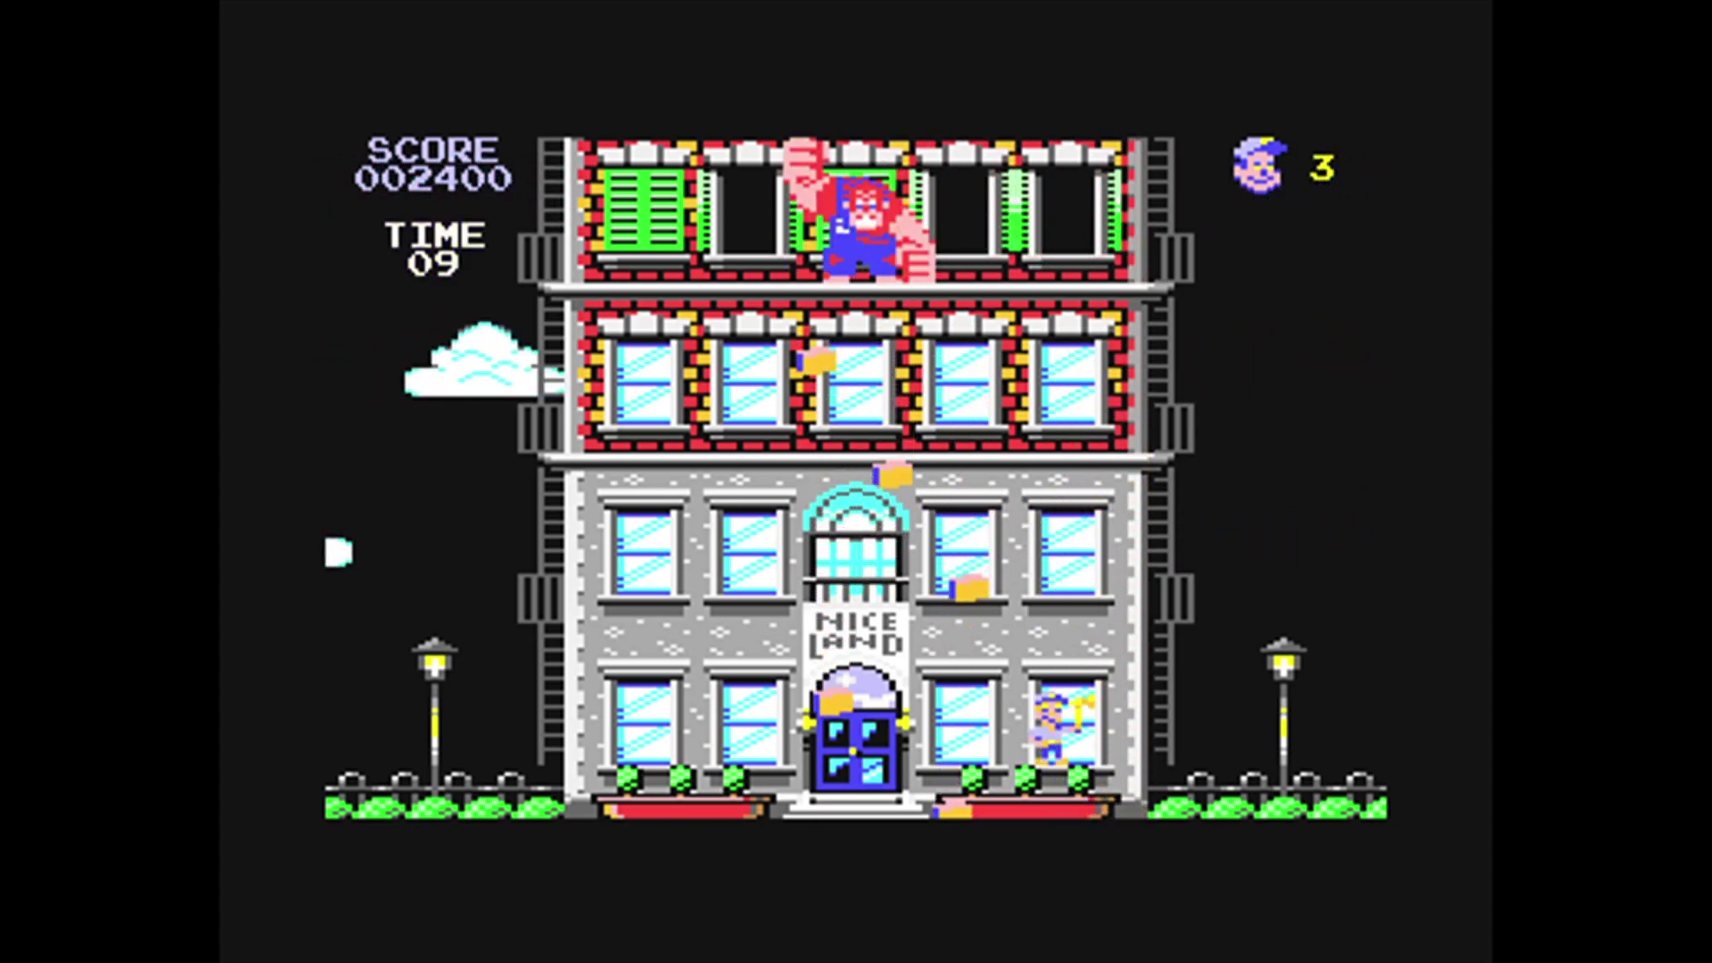
key("Left")
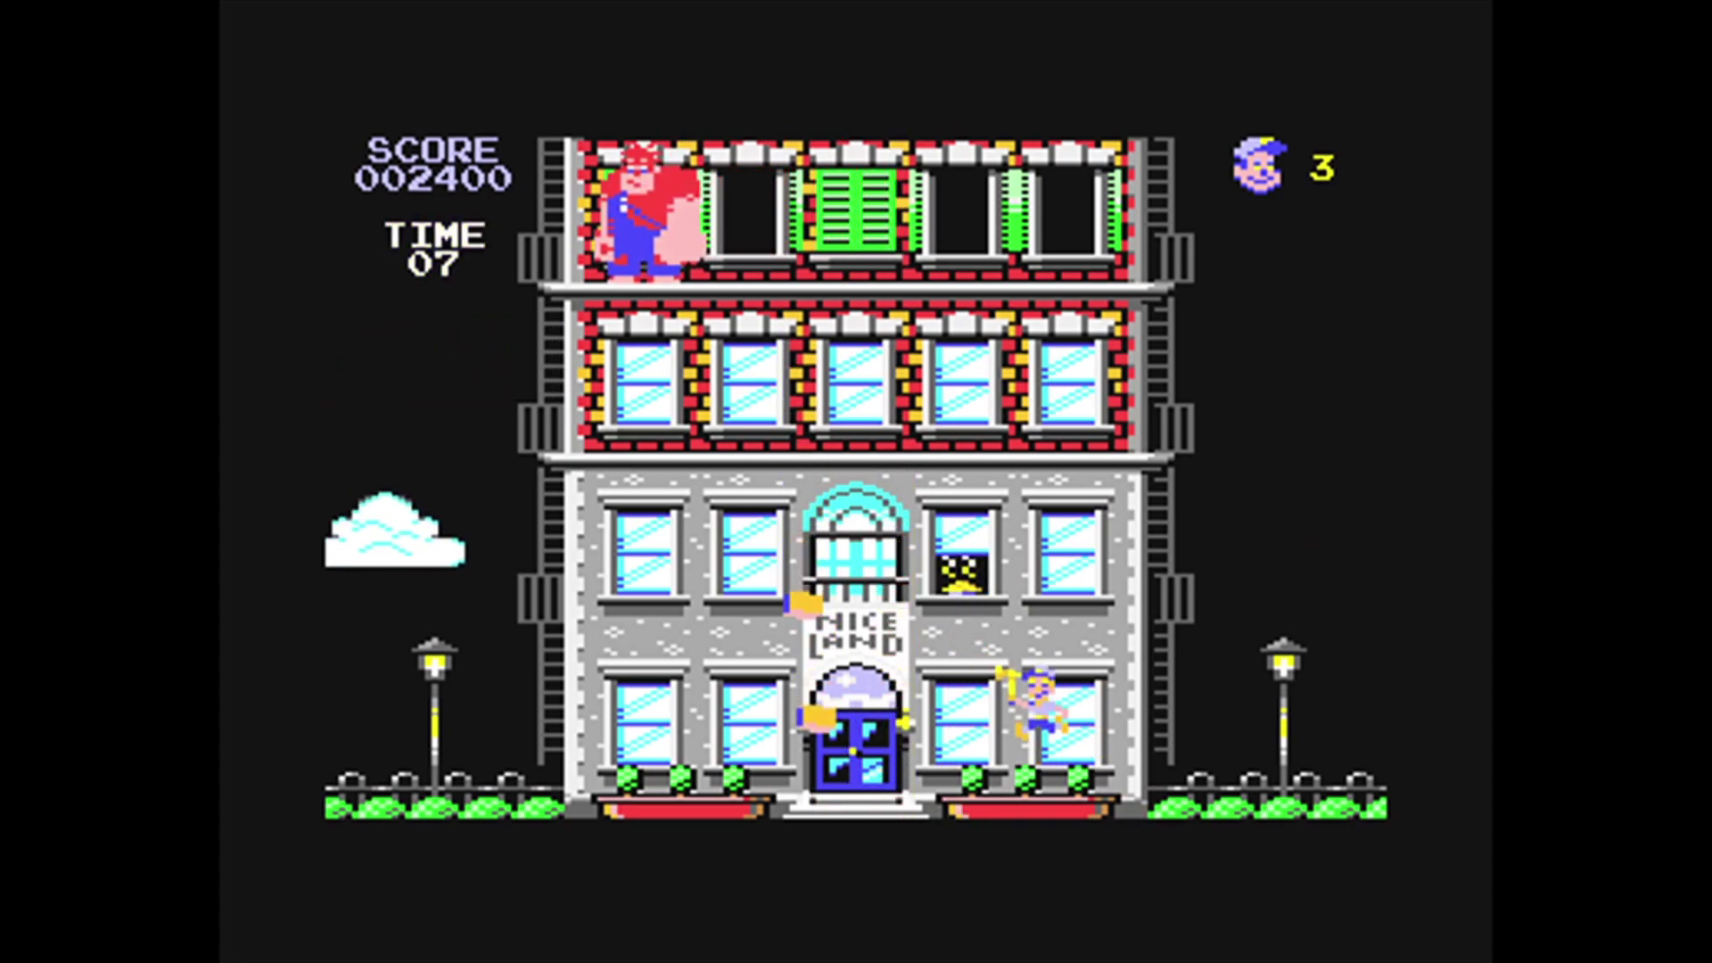
key("Up")
key("space")
key("Left")
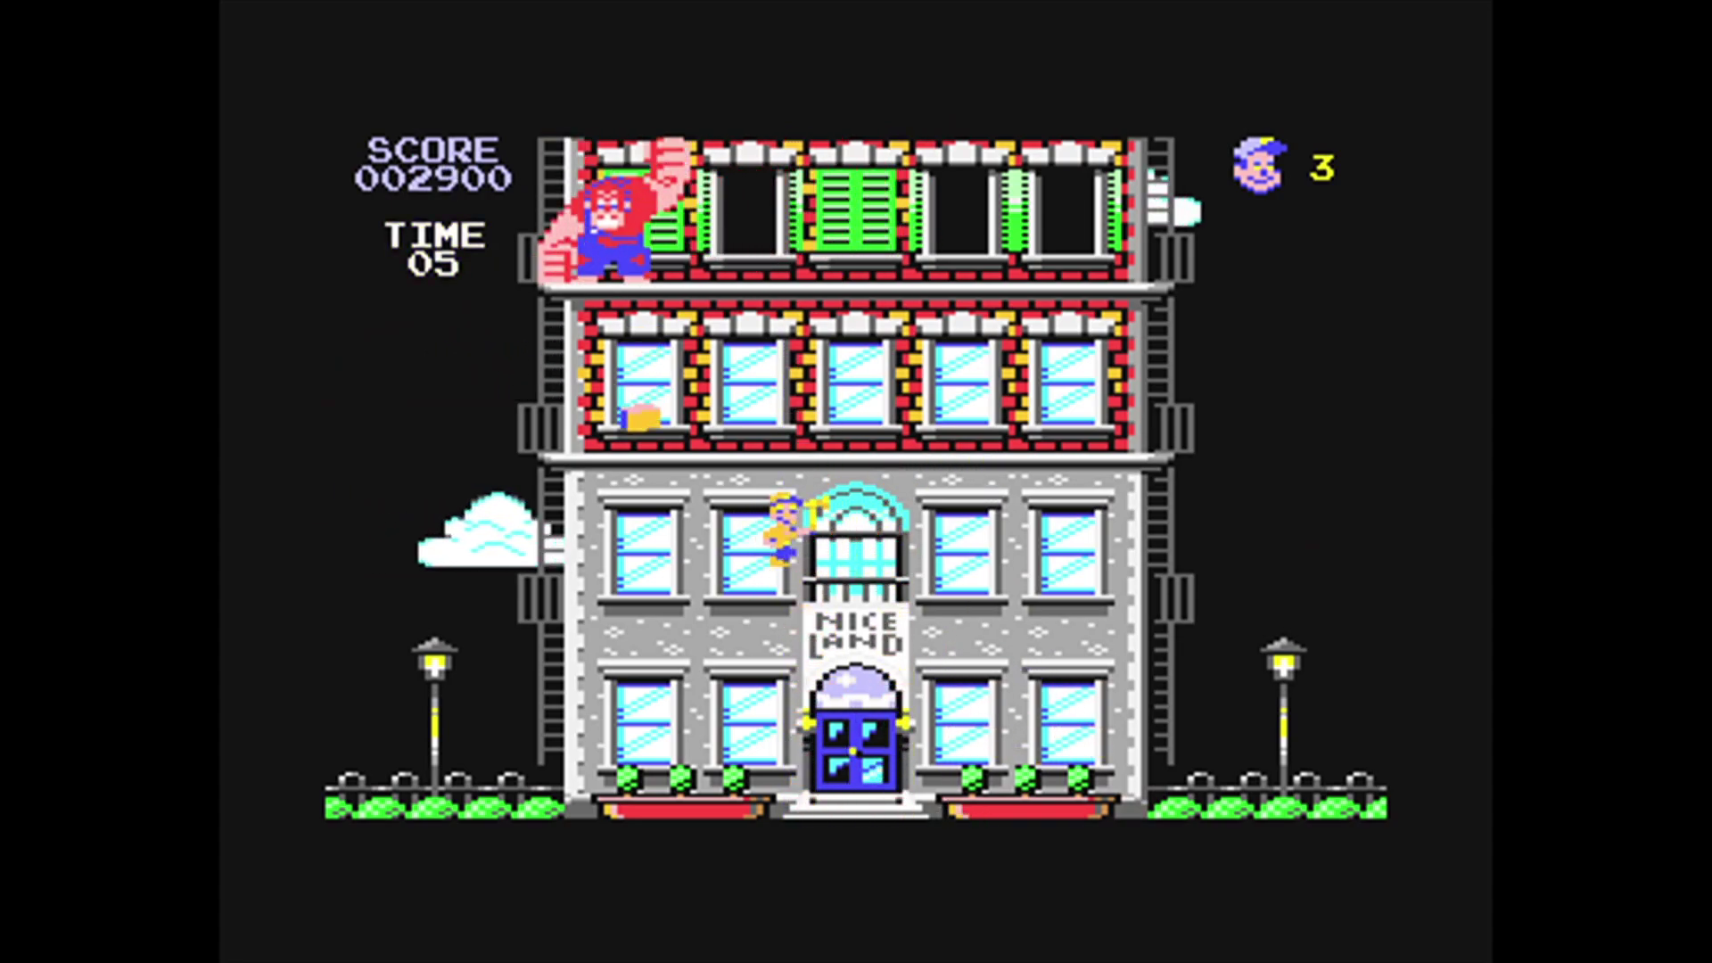
key("Right")
key("Down")
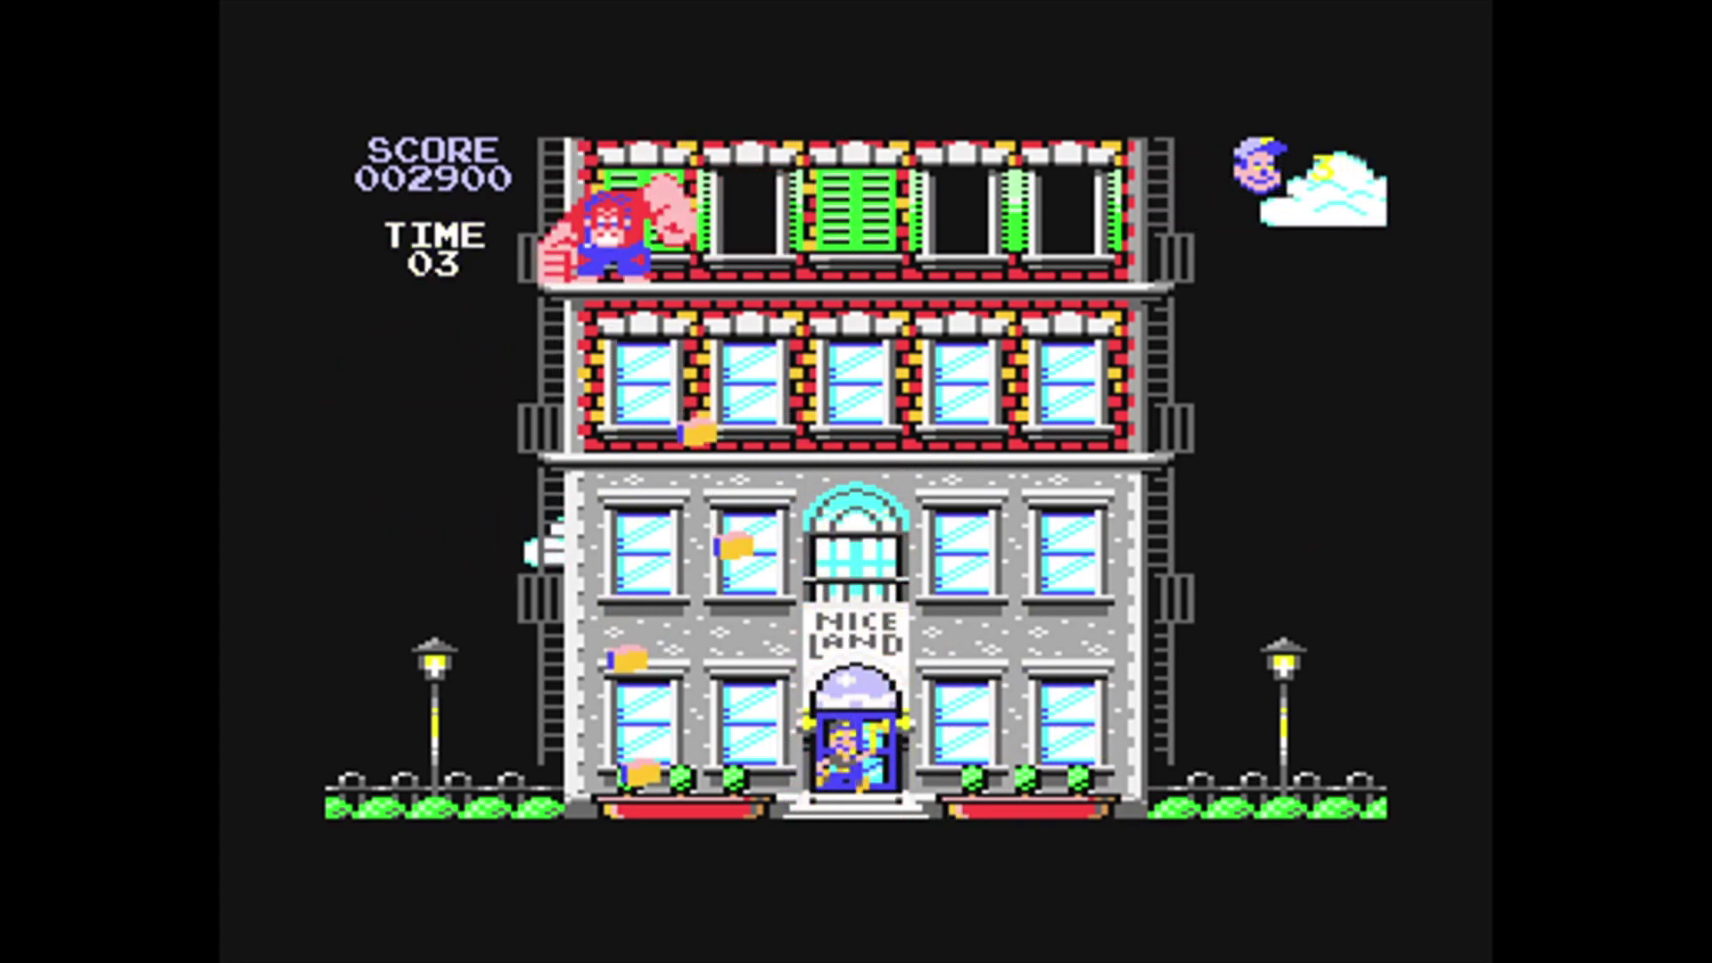